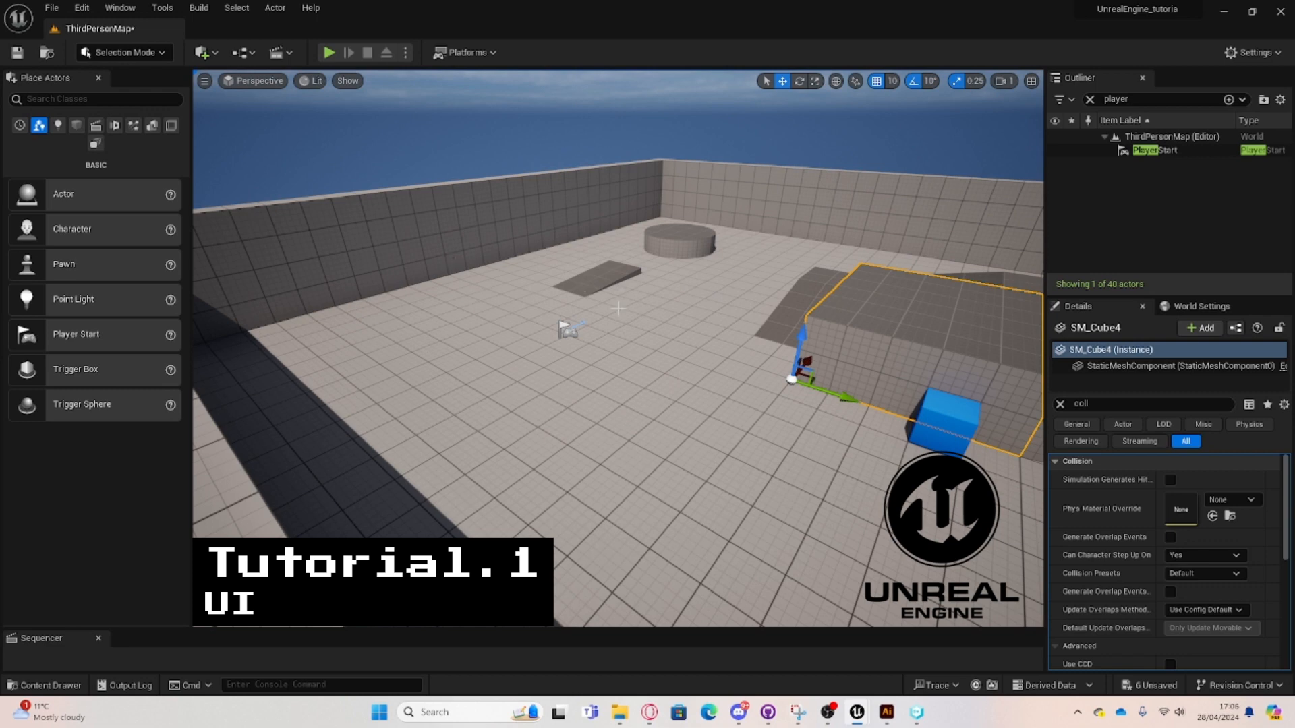
Play-test ThirdPersonMap by running and jumping the character across the ramp, platforms and blue cubes, and end the session.
{"action": "left_click_drag", "start_coordinate": [566, 307], "coordinate": [689, 497]}
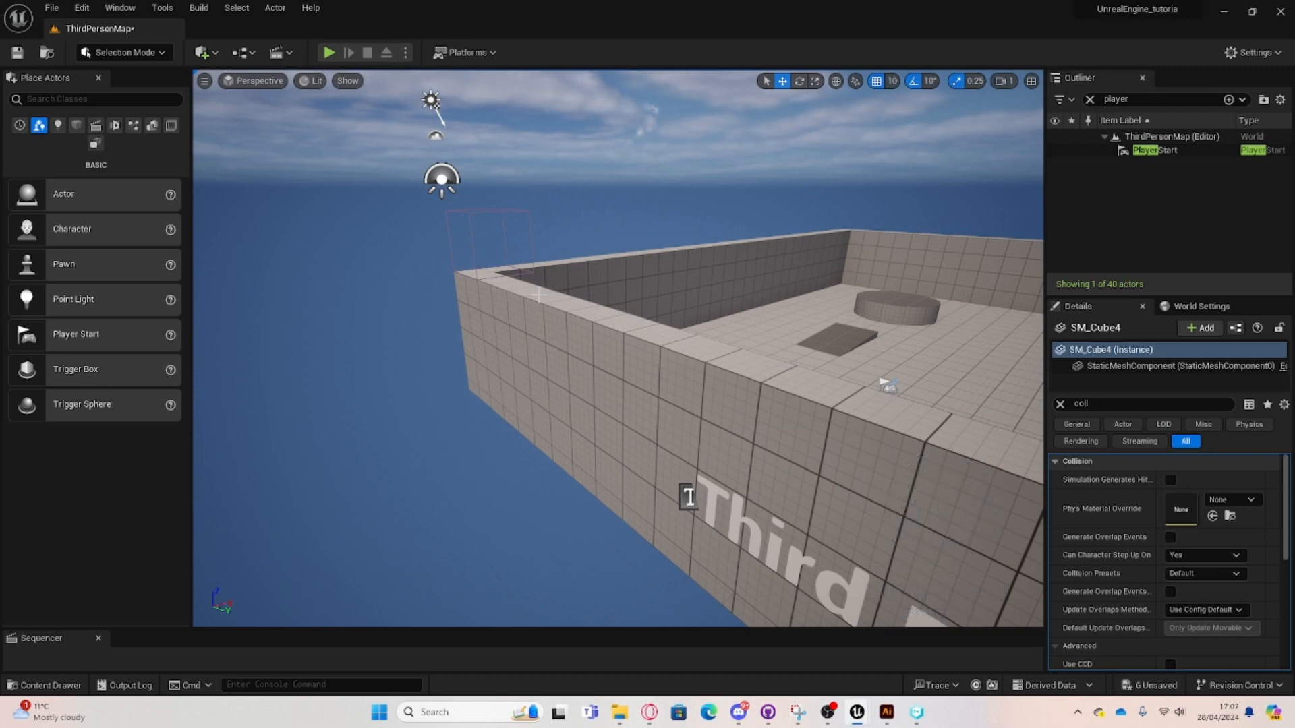
{"action": "left_click", "coordinate": [329, 52]}
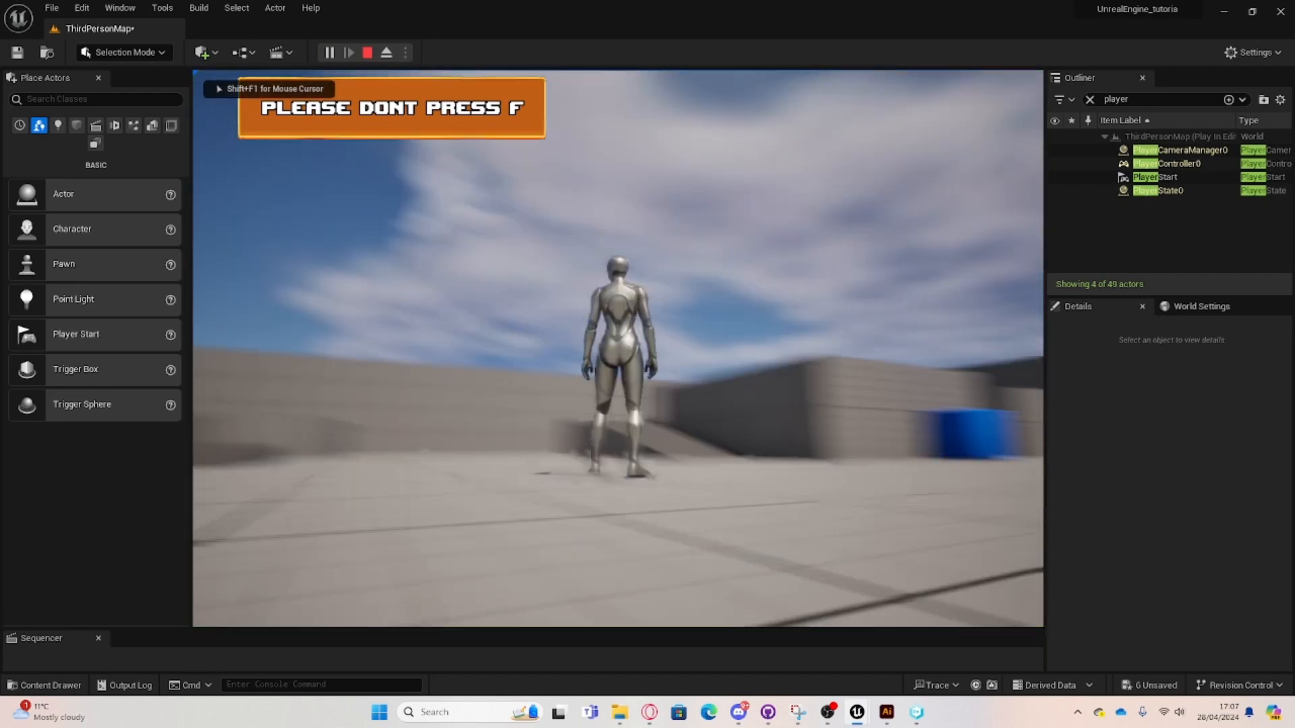
{"action": "key", "text": "w"}
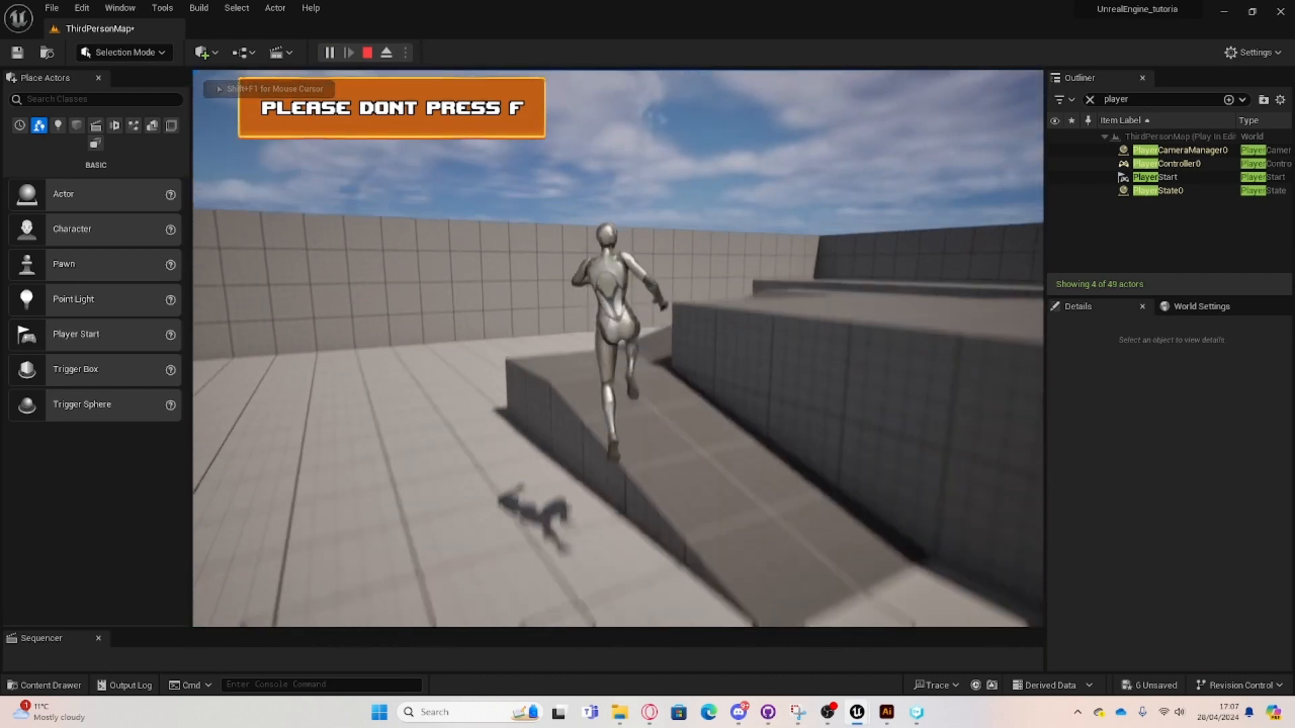
{"action": "key", "text": "space"}
{"action": "key", "text": "w"}
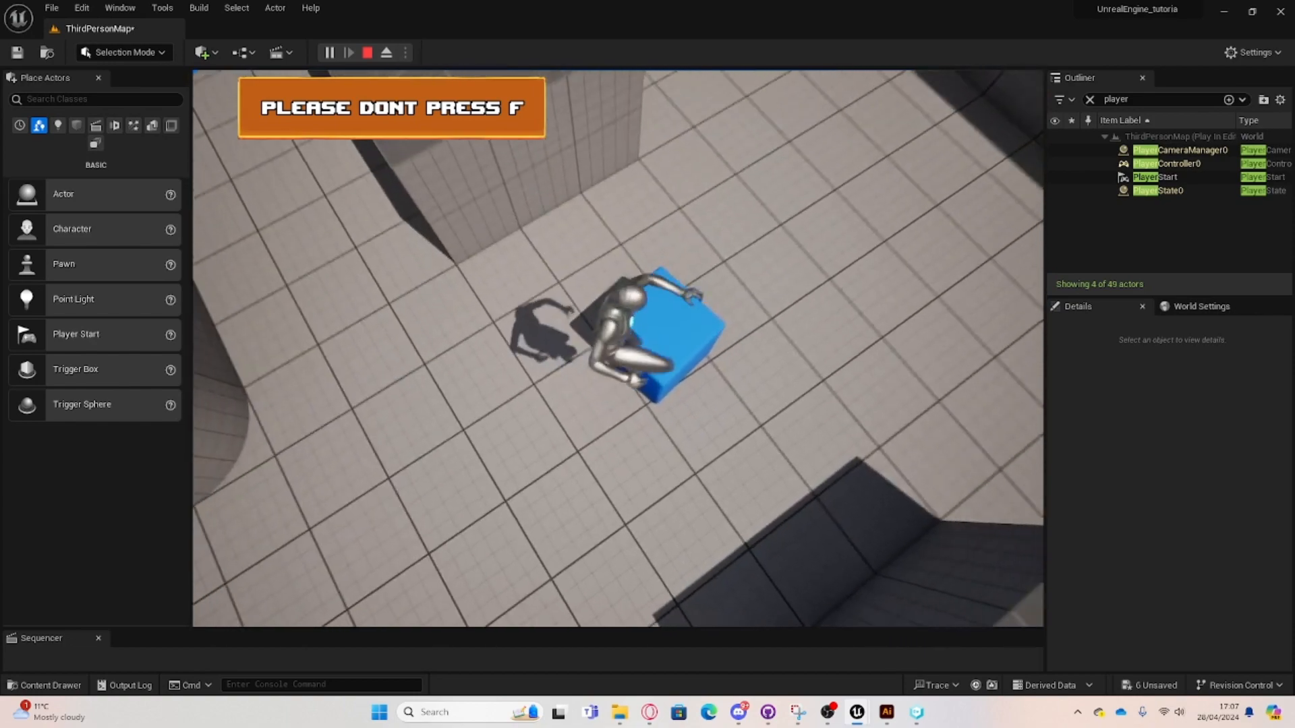
{"action": "key", "text": "w"}
{"action": "key", "text": "space"}
{"action": "key", "text": "space"}
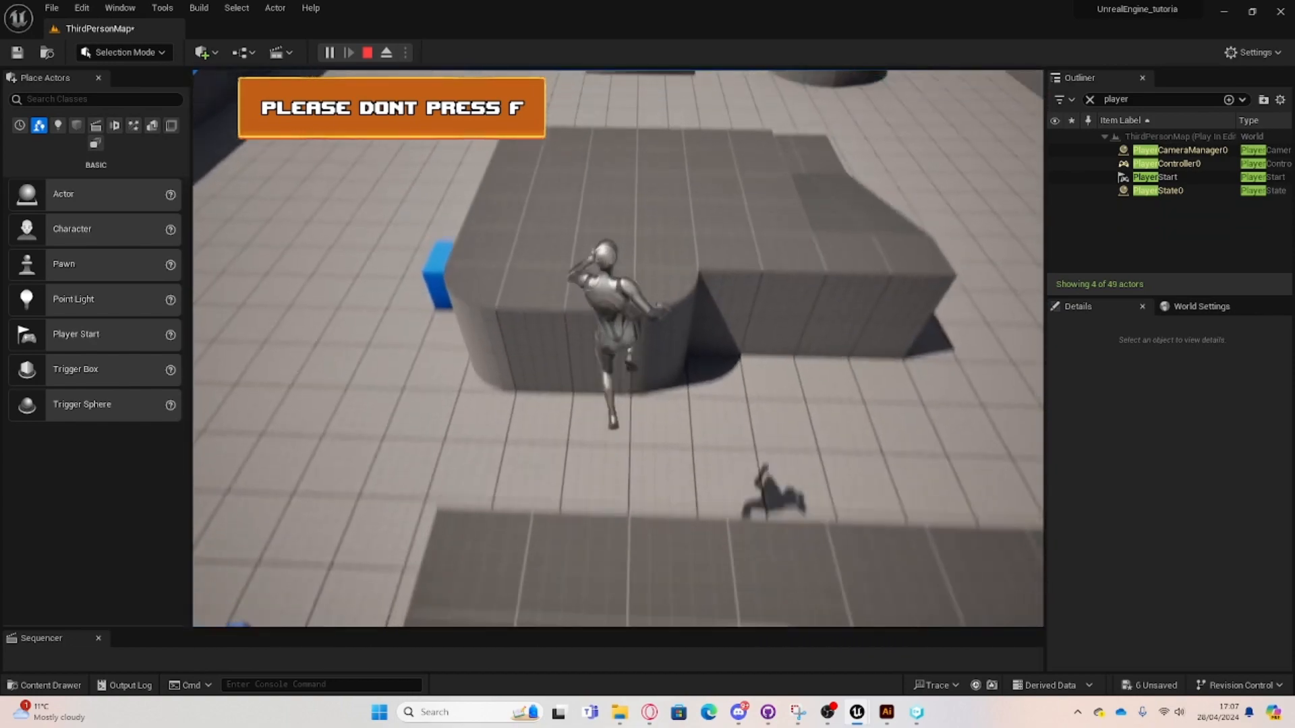
{"action": "key", "text": "w"}
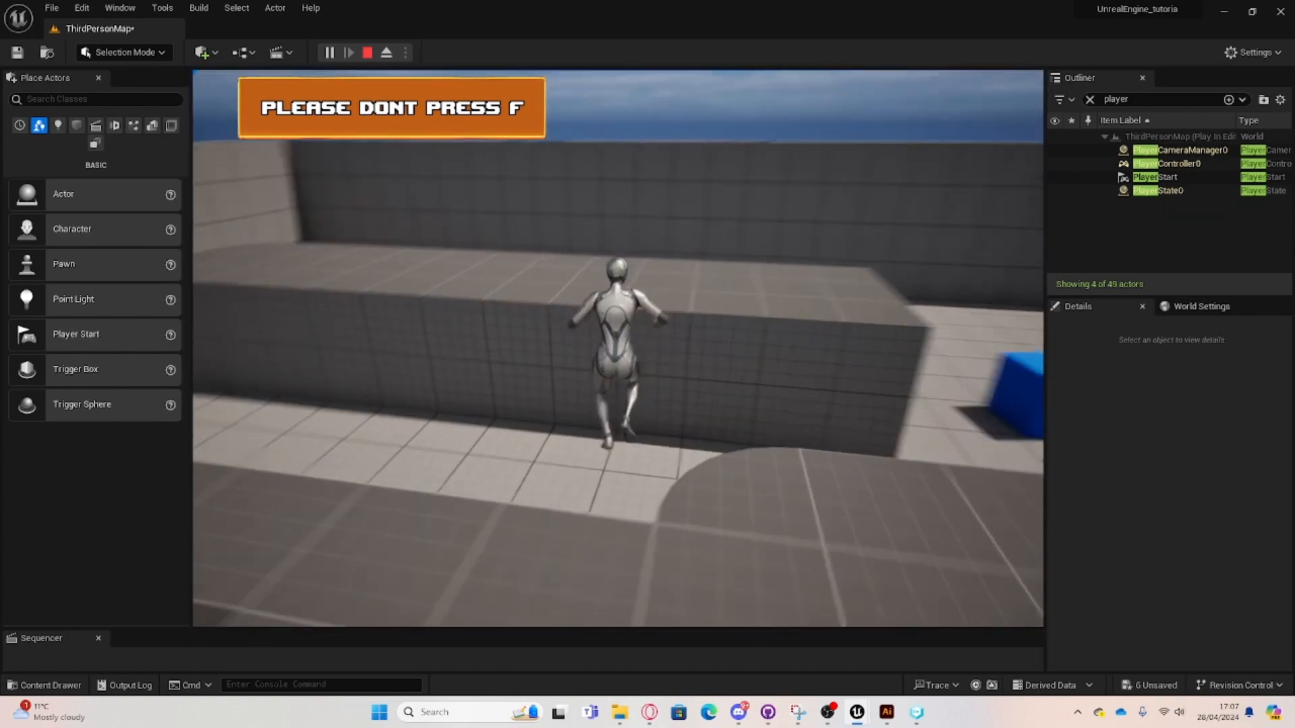
{"action": "key", "text": "w"}
{"action": "key", "text": "space"}
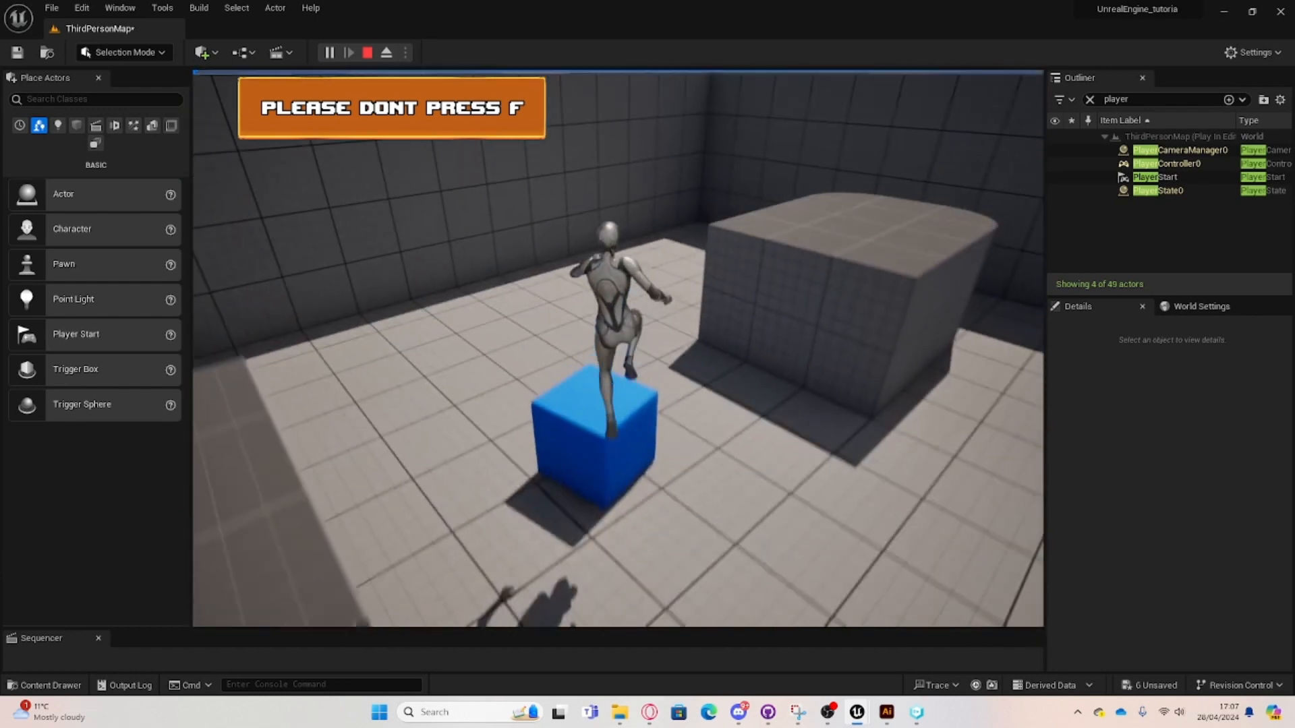
{"action": "key", "text": "w"}
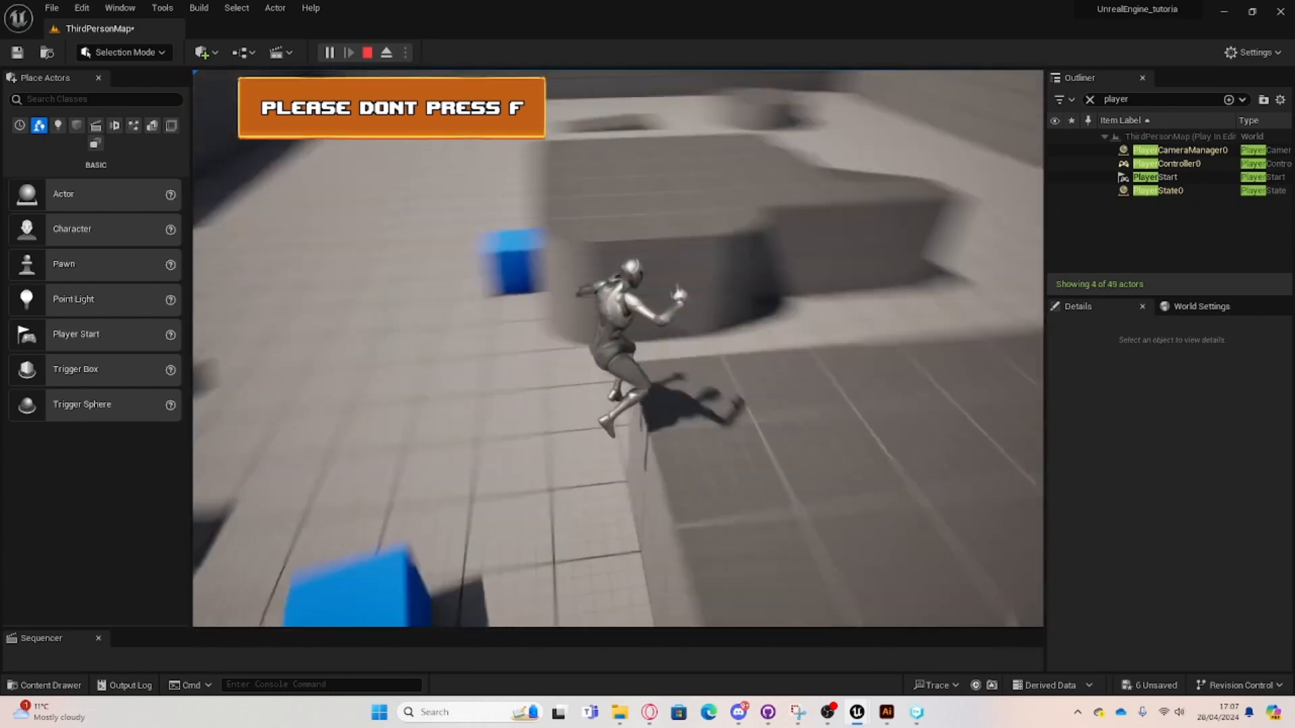
{"action": "key", "text": "Escape"}
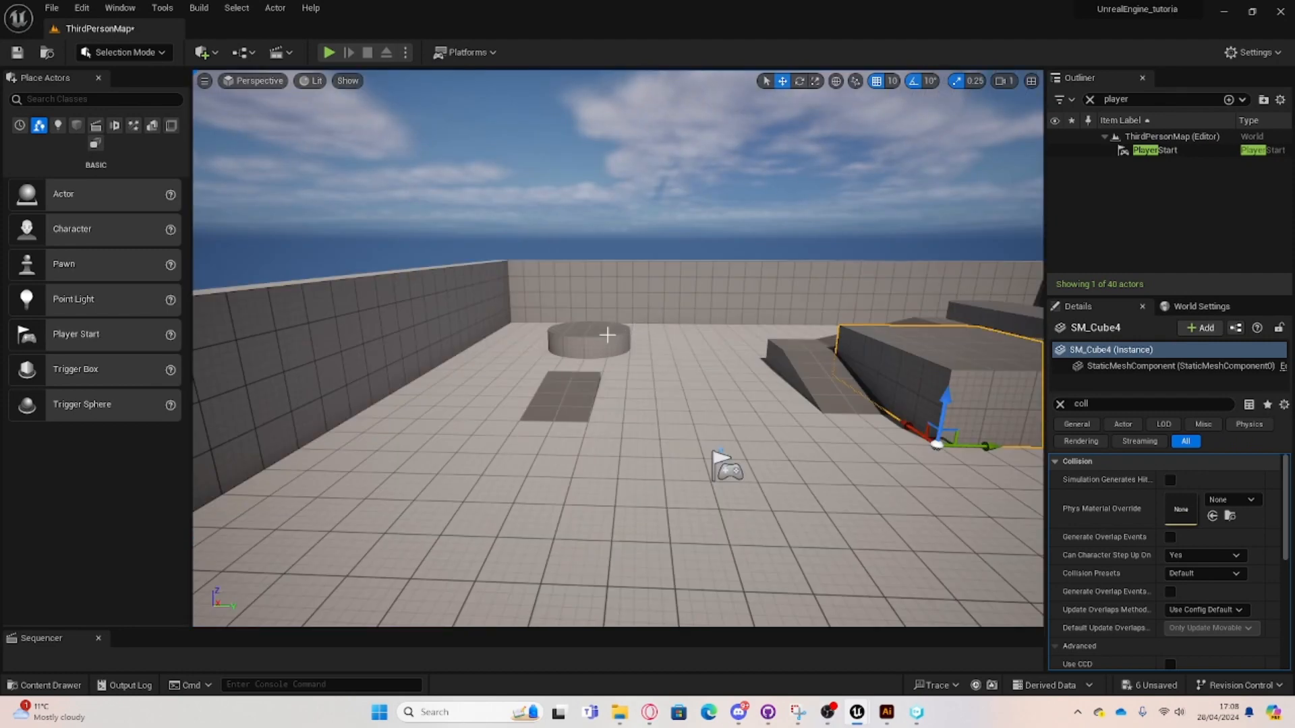
Create a Widget Blueprint with User Widget as its parent class in the Widget content folder.
{"action": "key", "text": "a"}
{"action": "right_click_drag", "start_coordinate": [602, 375], "coordinate": [665, 339]}
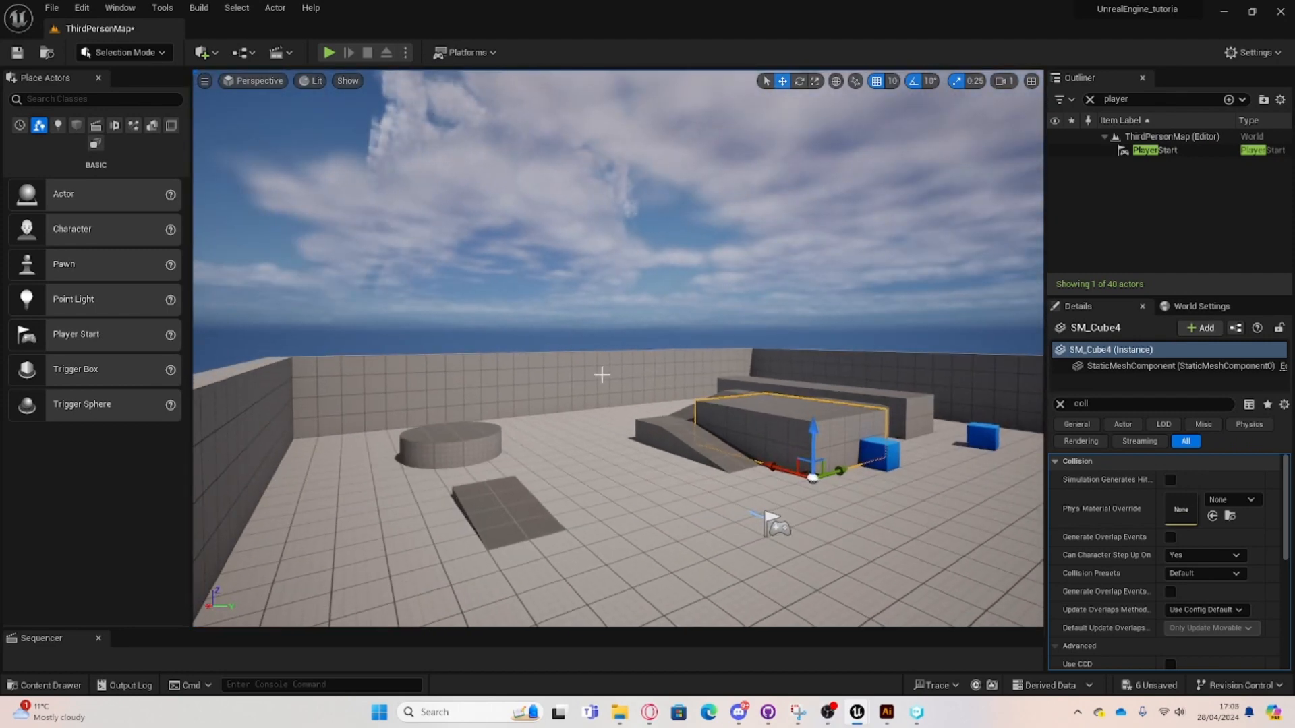
{"action": "key", "text": "ctrl+space"}
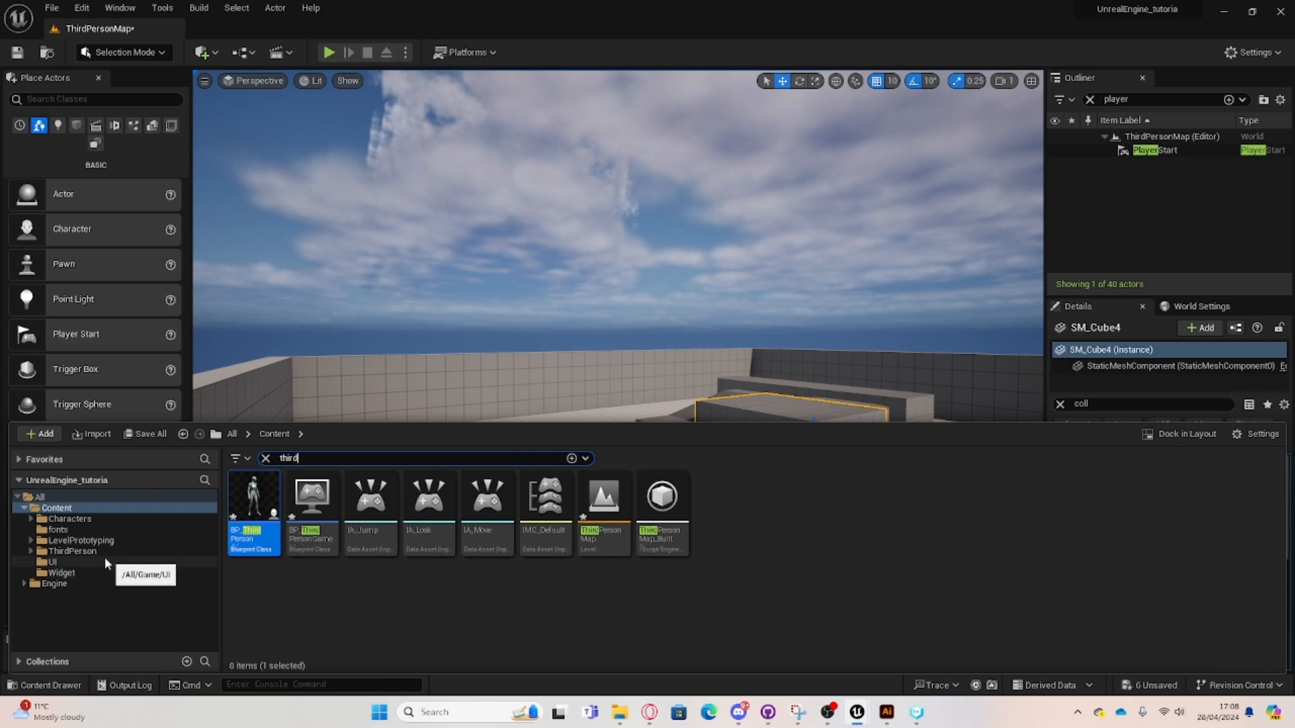
{"action": "left_click", "coordinate": [64, 573]}
{"action": "left_click", "coordinate": [265, 457]}
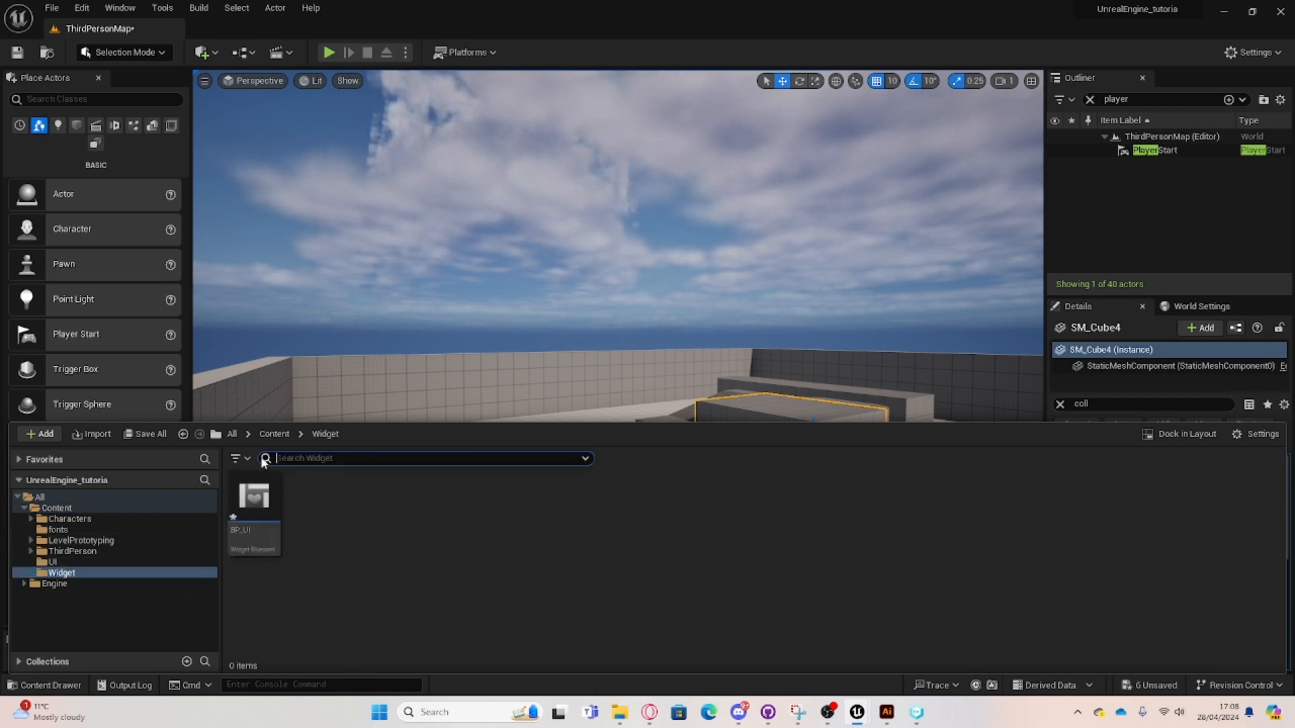
{"action": "right_click", "coordinate": [386, 507]}
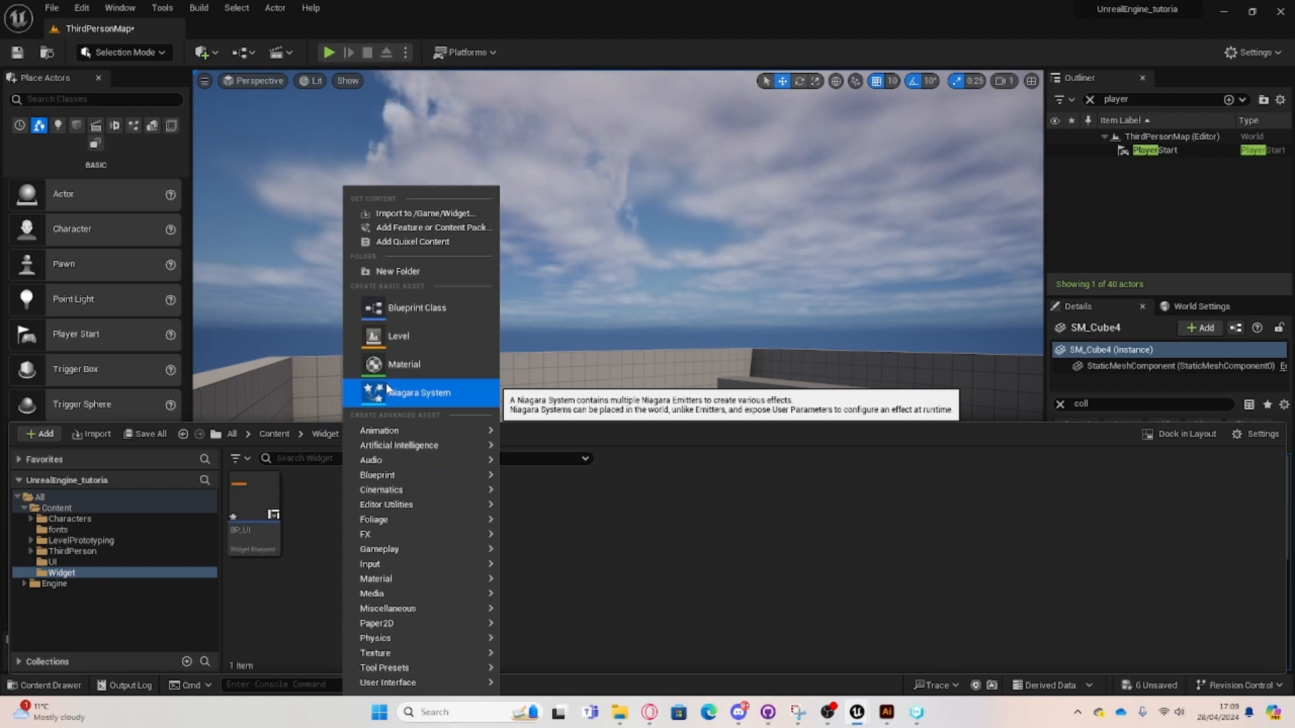
{"action": "mouse_move", "coordinate": [409, 683]}
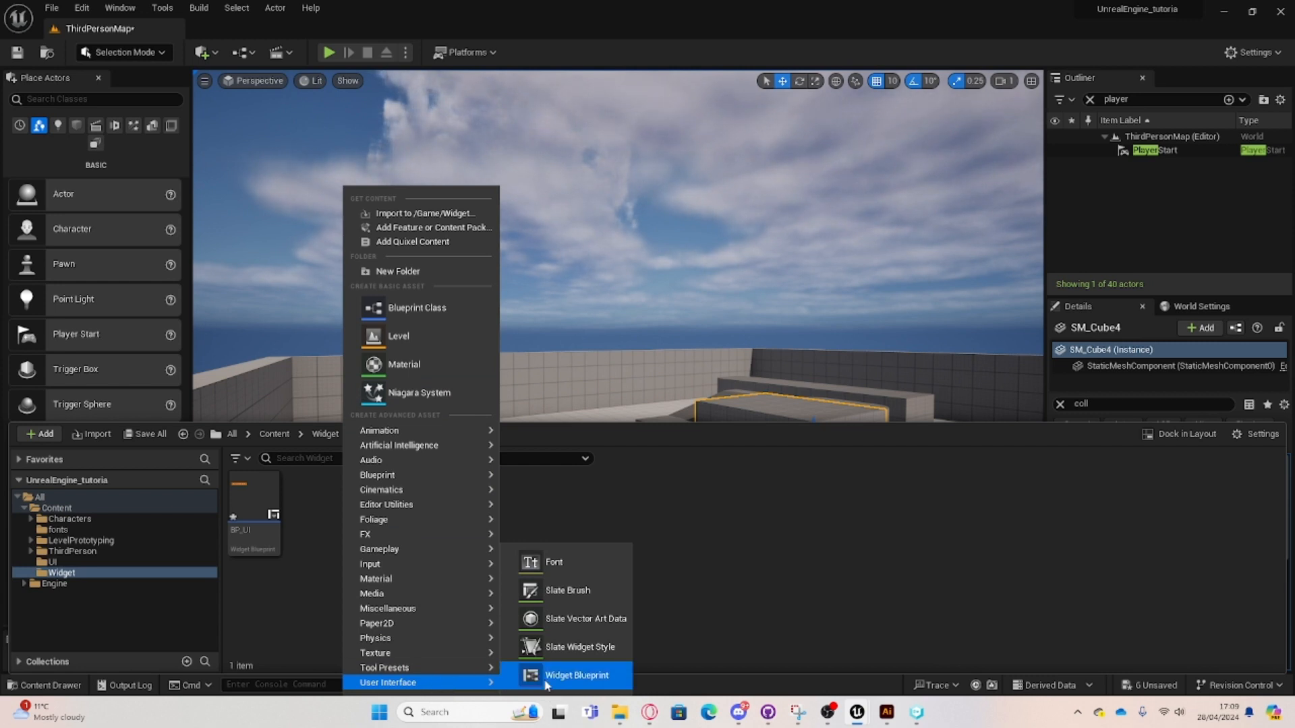
{"action": "left_click", "coordinate": [577, 675]}
{"action": "left_click", "coordinate": [532, 255]}
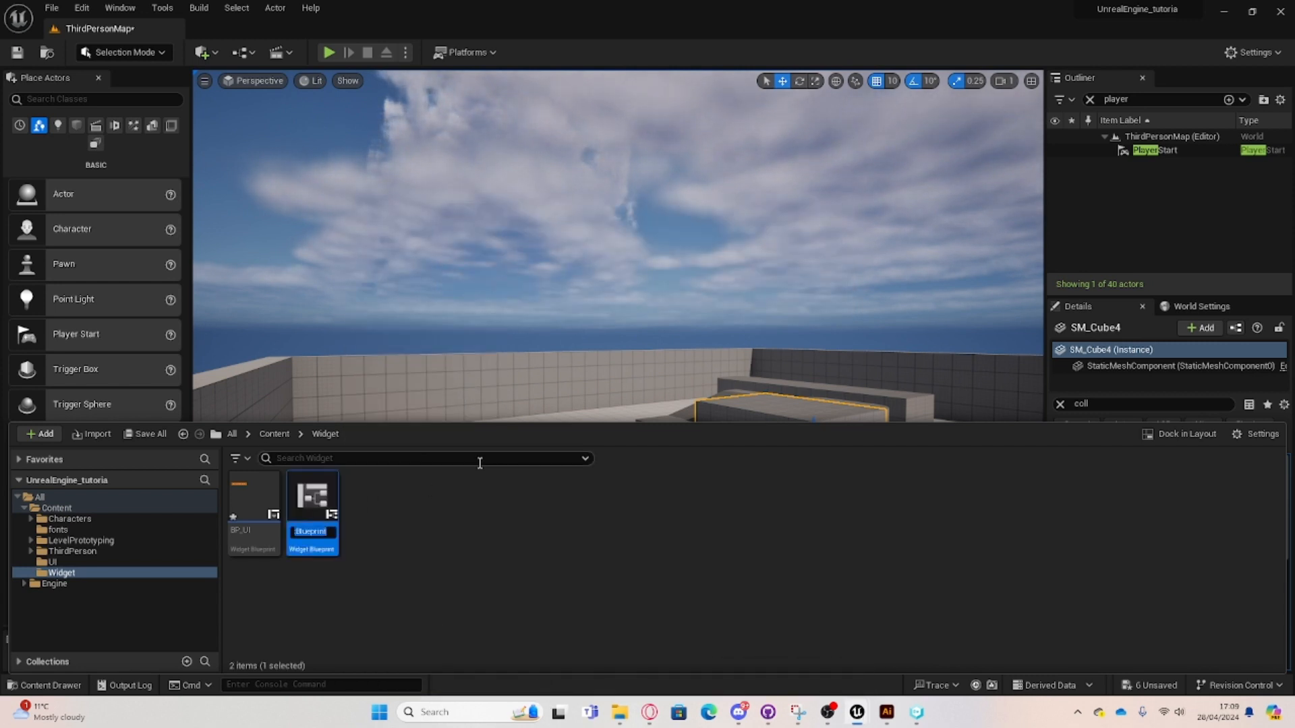
Name the new widget blueprint BP_ADjustableUI and open it for editing.
{"action": "key", "text": "BackSpace"}
{"action": "type", "text": "BP"}
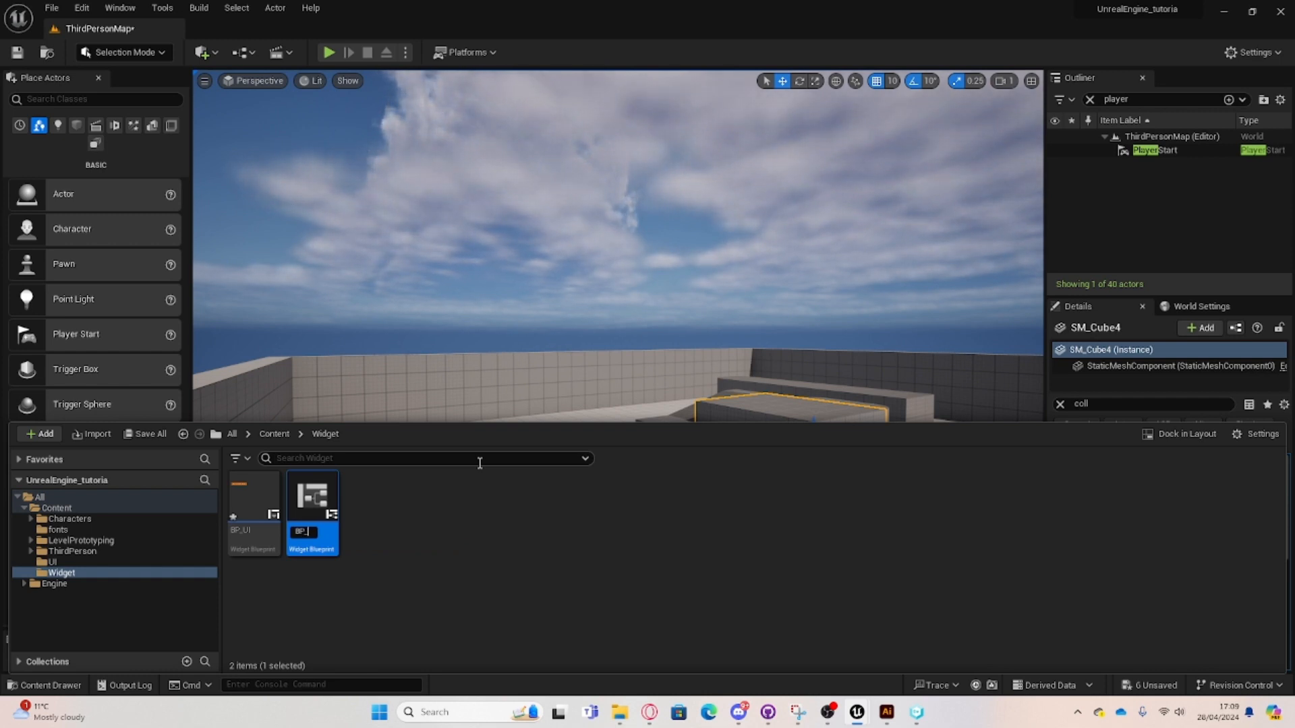
{"action": "type", "text": "_AD"}
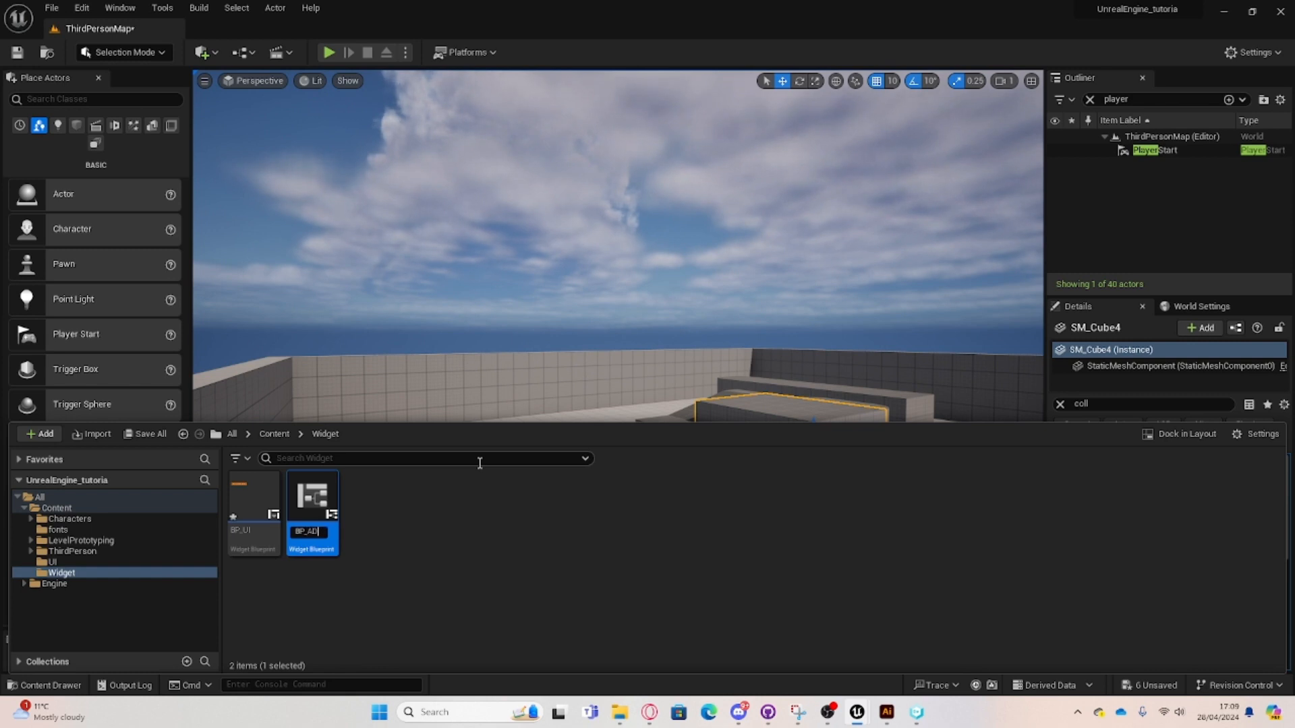
{"action": "type", "text": "just"}
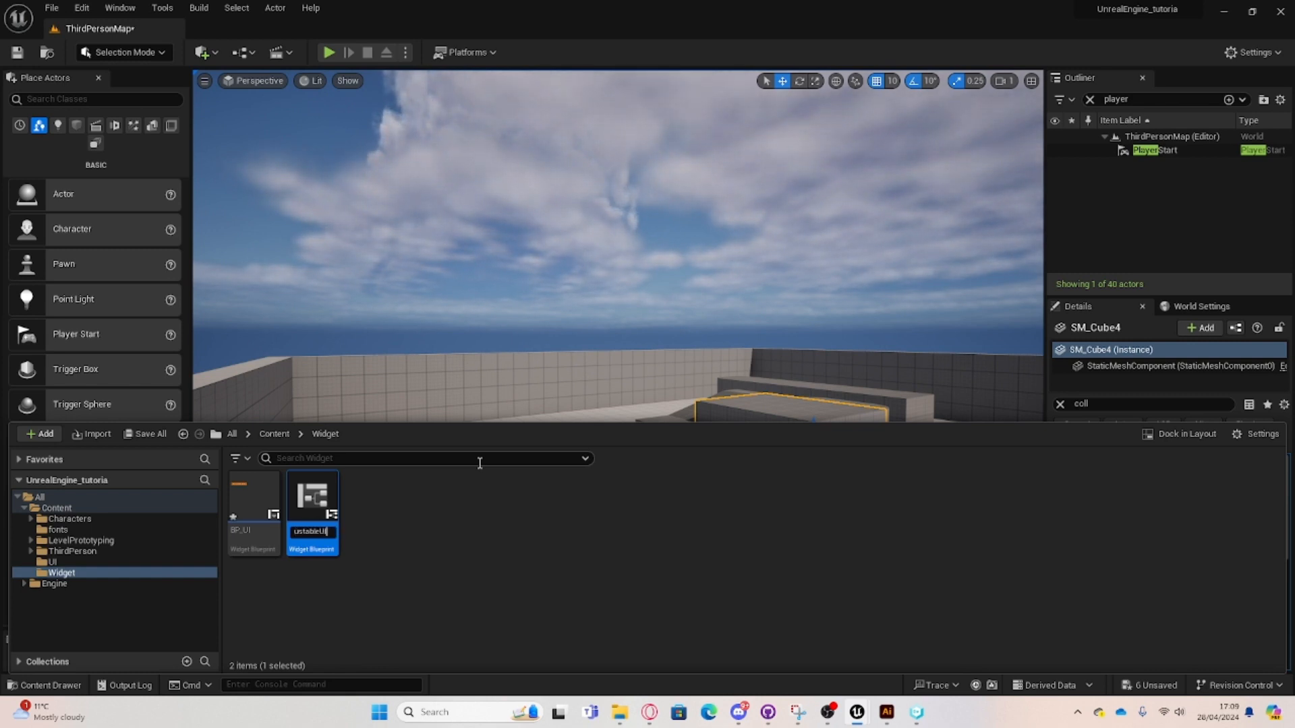
{"action": "key", "text": "Return"}
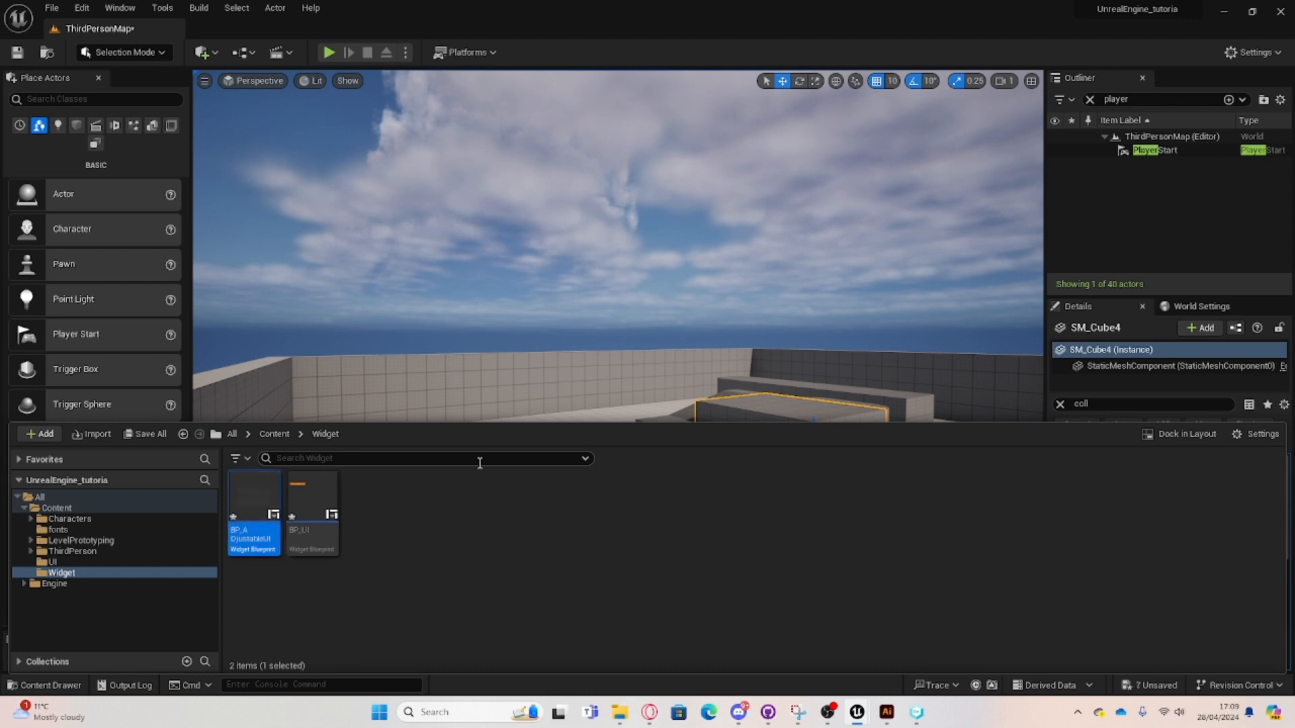
{"action": "double_click", "coordinate": [249, 504]}
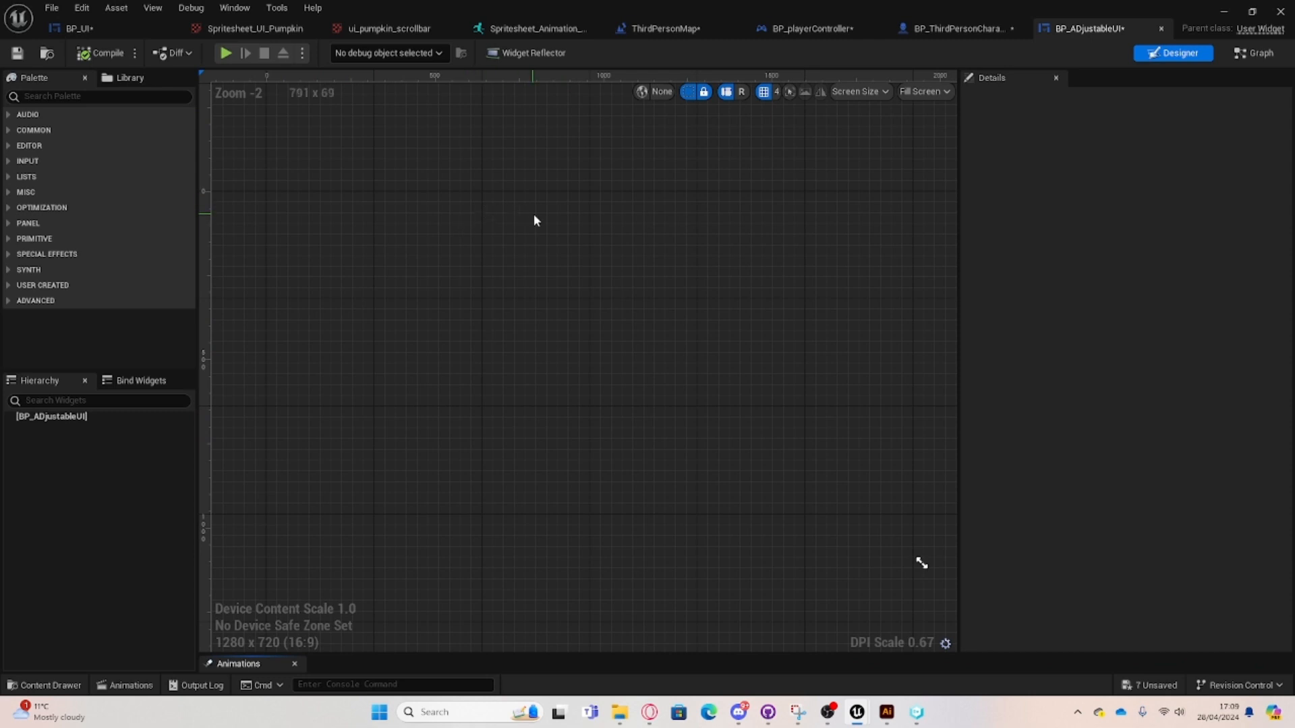
Find the Canvas Panel widget and add it as the root of BP_ADjustableUI.
{"action": "scroll", "coordinate": [532, 202], "scroll_direction": "down", "scroll_amount": 2}
{"action": "scroll", "coordinate": [491, 225], "scroll_direction": "up", "scroll_amount": 2}
{"action": "scroll", "coordinate": [492, 229], "scroll_direction": "down", "scroll_amount": 4}
{"action": "scroll", "coordinate": [490, 237], "scroll_direction": "up", "scroll_amount": 1}
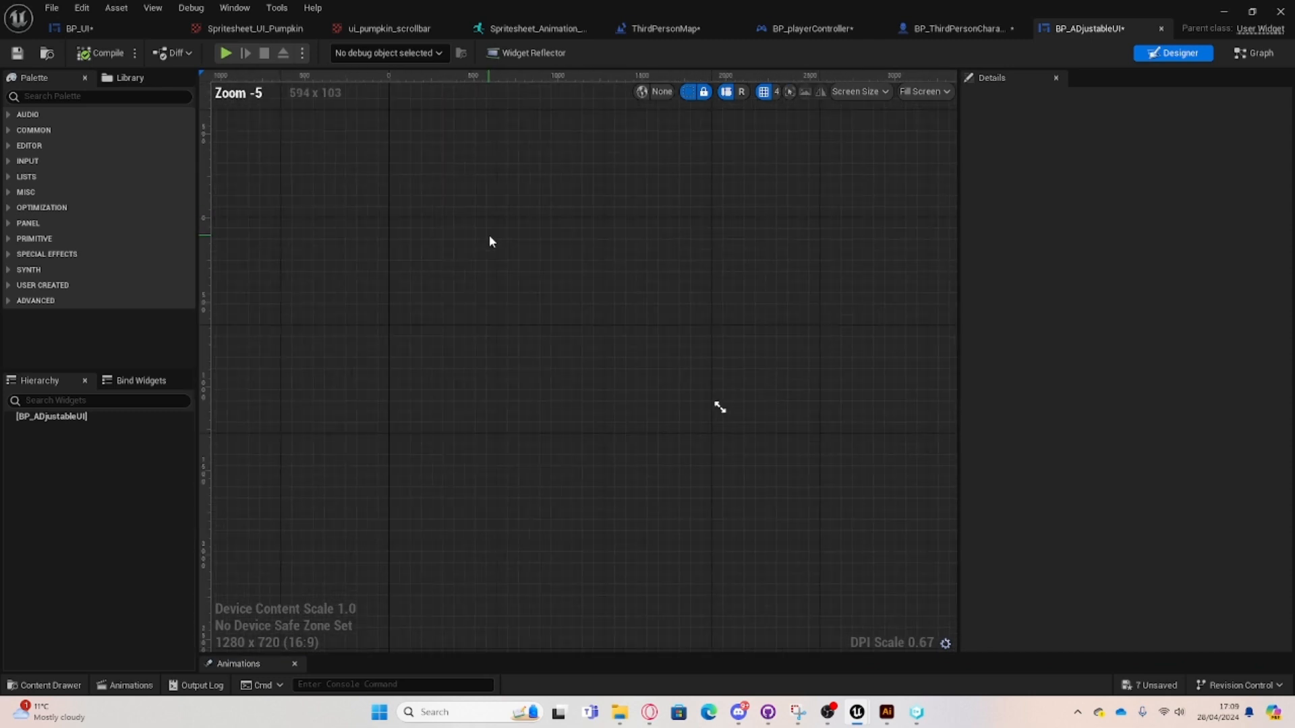
{"action": "scroll", "coordinate": [486, 234], "scroll_direction": "up", "scroll_amount": 3}
{"action": "scroll", "coordinate": [448, 251], "scroll_direction": "down", "scroll_amount": 4}
{"action": "right_click_drag", "start_coordinate": [532, 321], "coordinate": [525, 282]}
{"action": "left_click", "coordinate": [86, 98]}
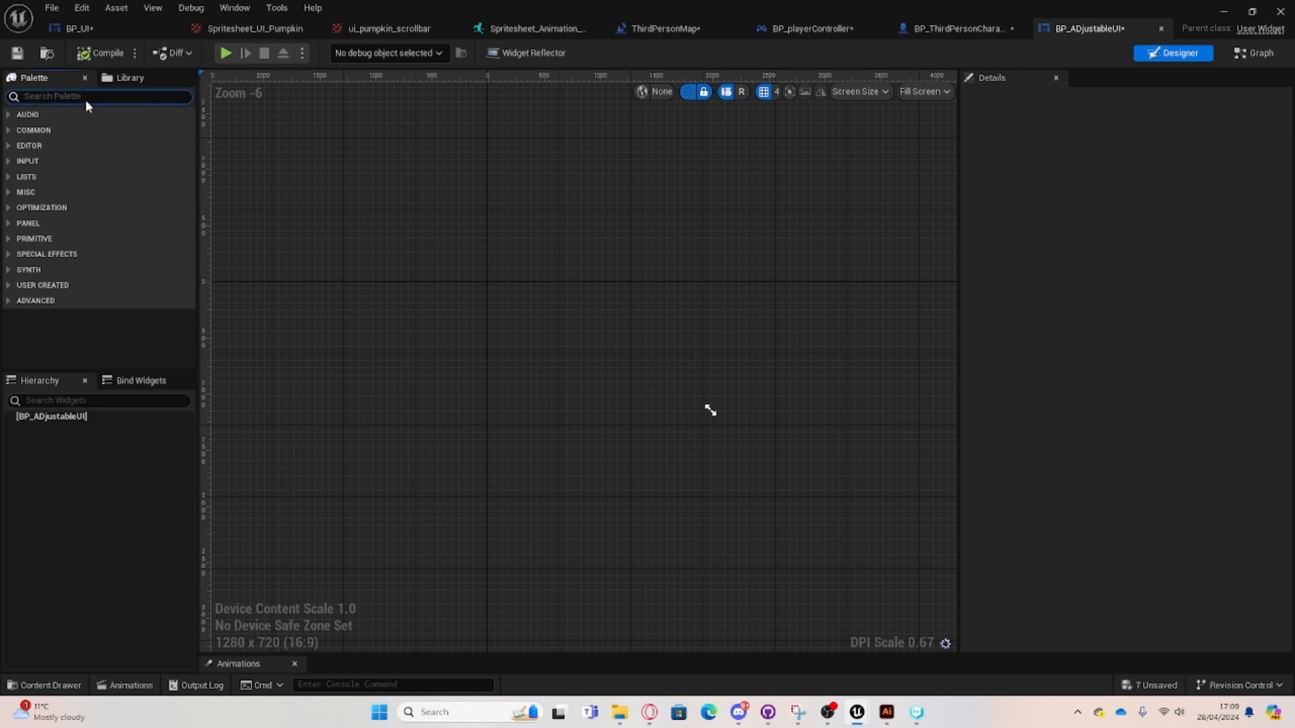
{"action": "type", "text": "canvas"}
{"action": "left_click", "coordinate": [95, 120]}
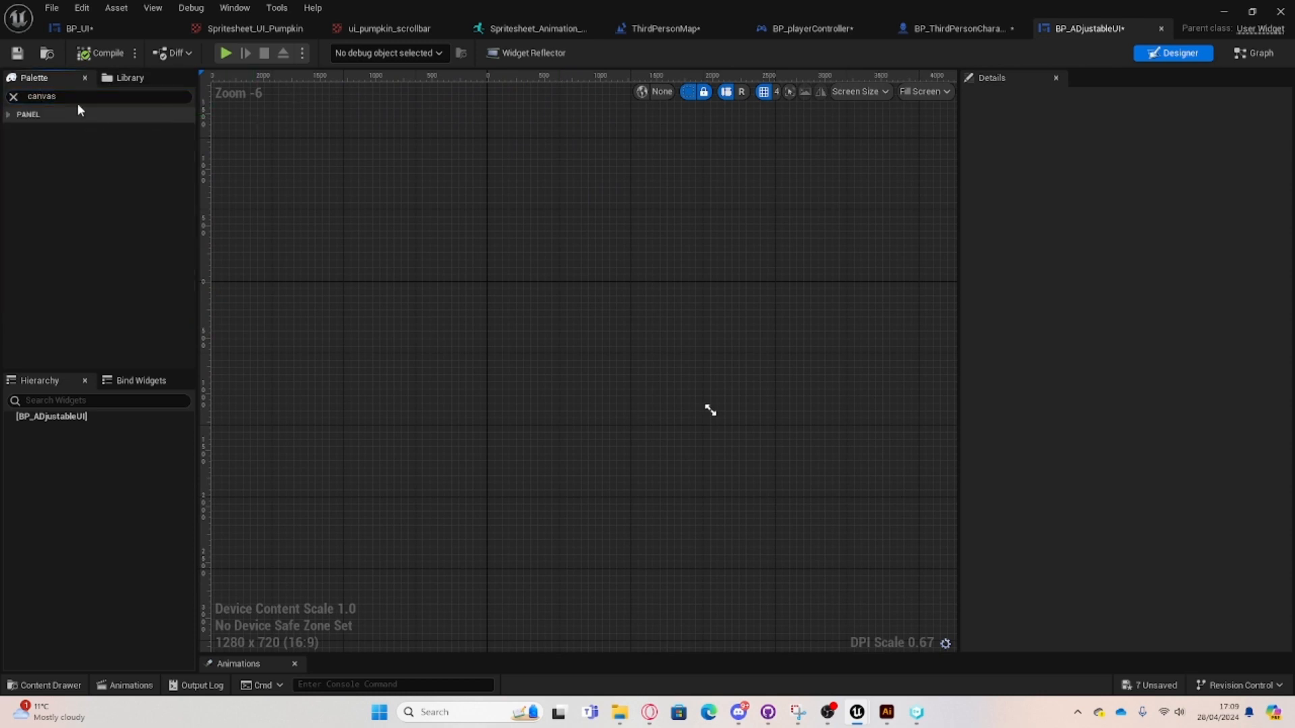
{"action": "left_click", "coordinate": [23, 113]}
{"action": "left_click_drag", "start_coordinate": [64, 129], "coordinate": [501, 305]}
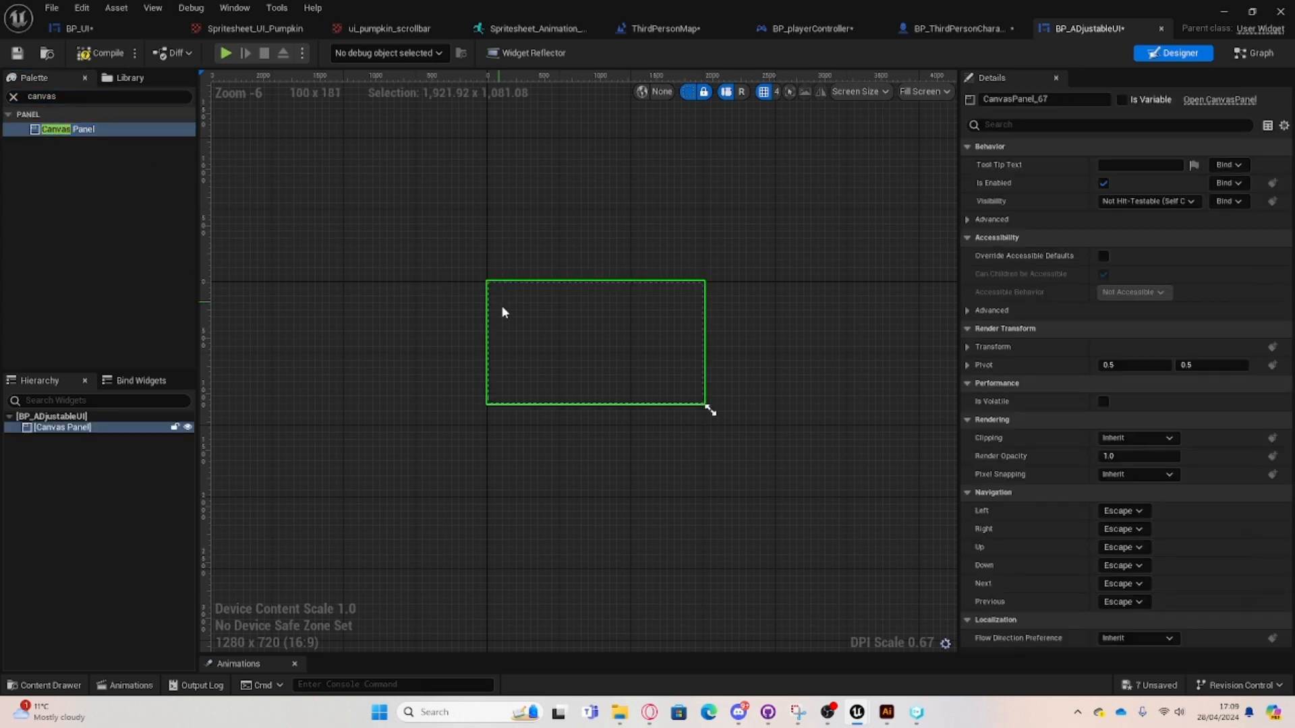
Add a second Canvas Panel inside the root canvas panel, near its upper-left corner.
{"action": "scroll", "coordinate": [541, 324], "scroll_direction": "up", "scroll_amount": 9}
{"action": "scroll", "coordinate": [541, 324], "scroll_direction": "down", "scroll_amount": 4}
{"action": "right_click_drag", "start_coordinate": [540, 323], "coordinate": [472, 338]}
{"action": "right_click_drag", "start_coordinate": [678, 322], "coordinate": [617, 281]}
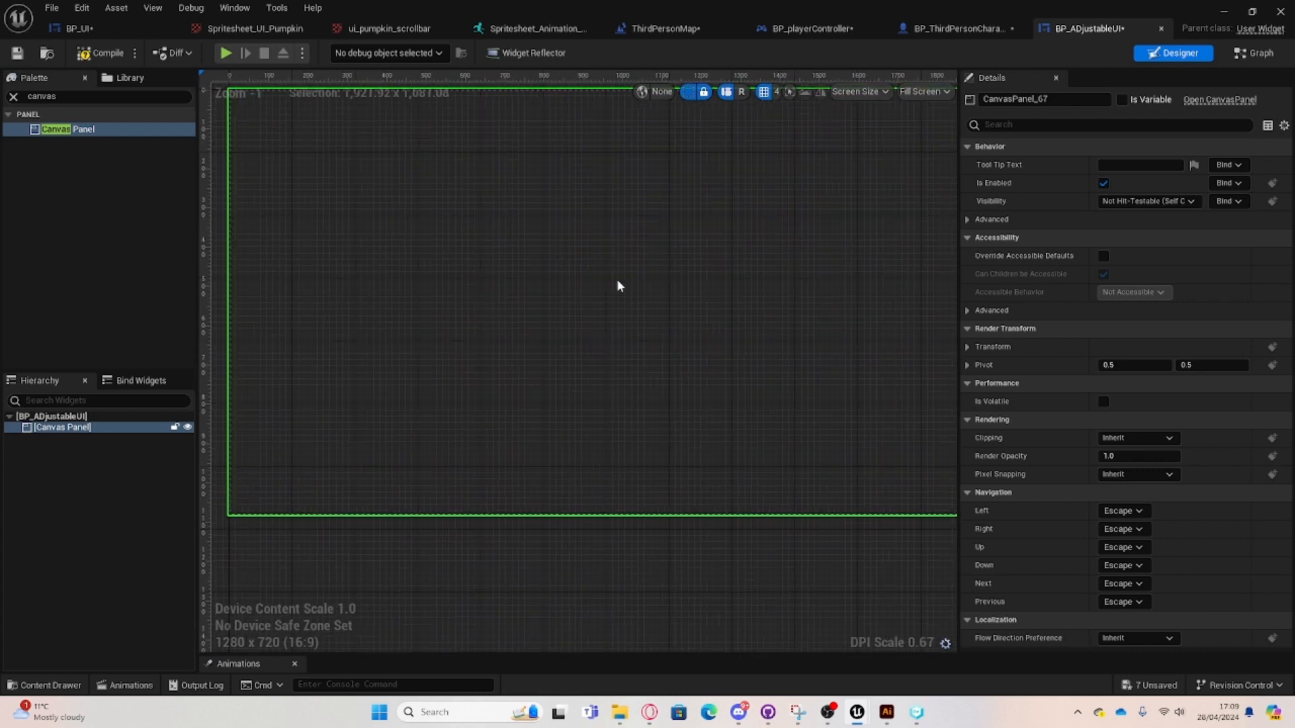
{"action": "right_click_drag", "start_coordinate": [431, 196], "coordinate": [544, 165]}
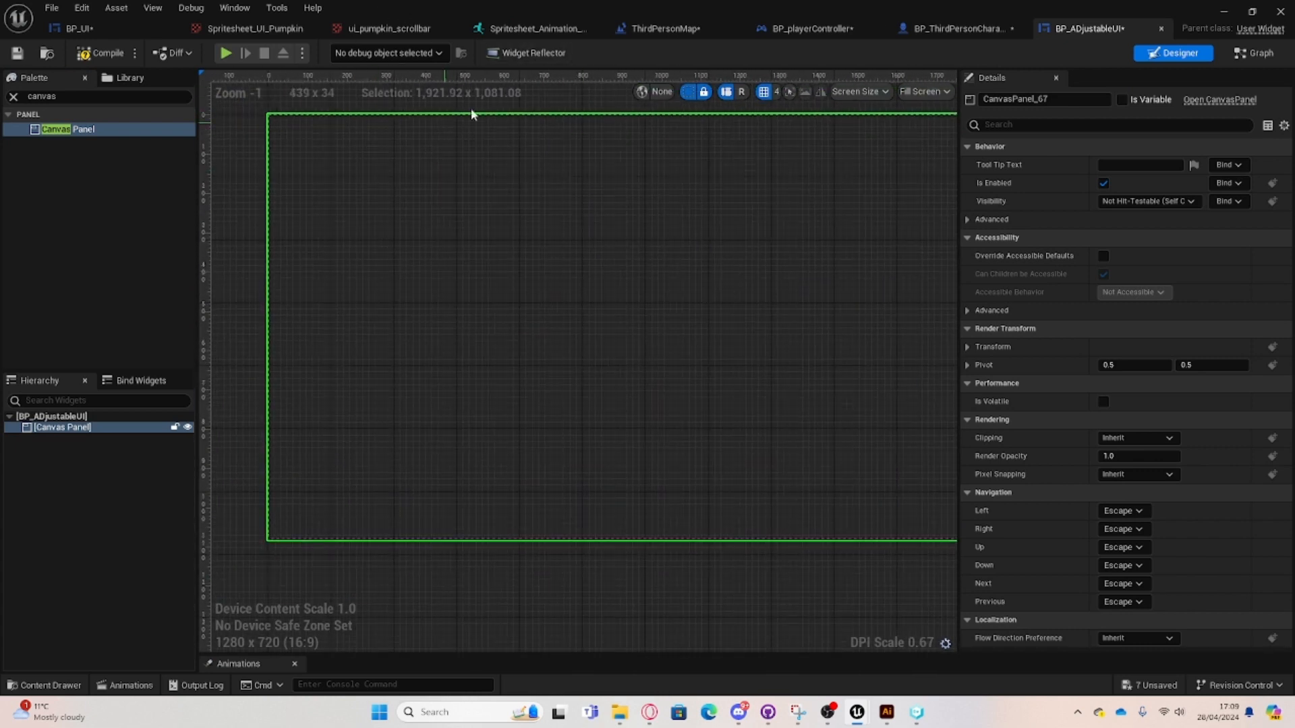
{"action": "left_click", "coordinate": [12, 103]}
{"action": "left_click", "coordinate": [12, 98]}
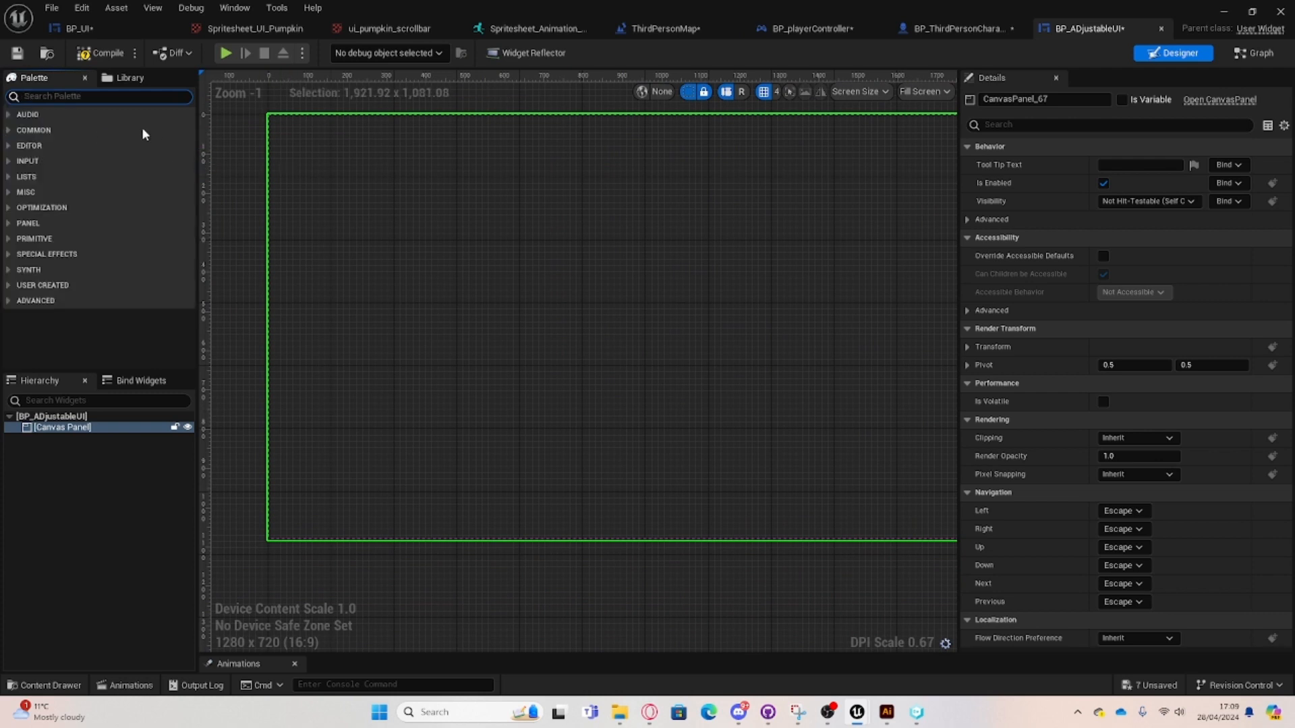
{"action": "type", "text": "canvas"}
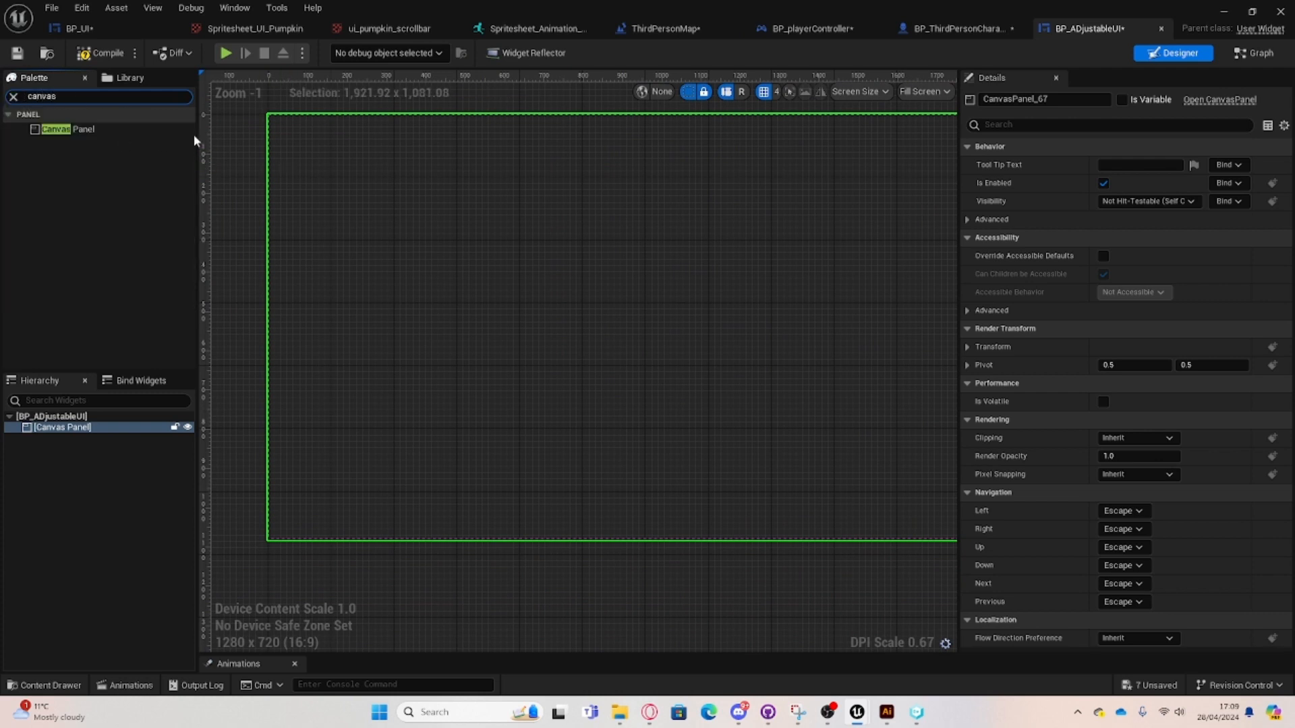
{"action": "left_click_drag", "start_coordinate": [121, 129], "coordinate": [285, 116]}
Resize the nested canvas panel to about 781 wide and position it at about X 44, Y 16 in the root canvas.
{"action": "left_click_drag", "start_coordinate": [375, 140], "coordinate": [375, 143]}
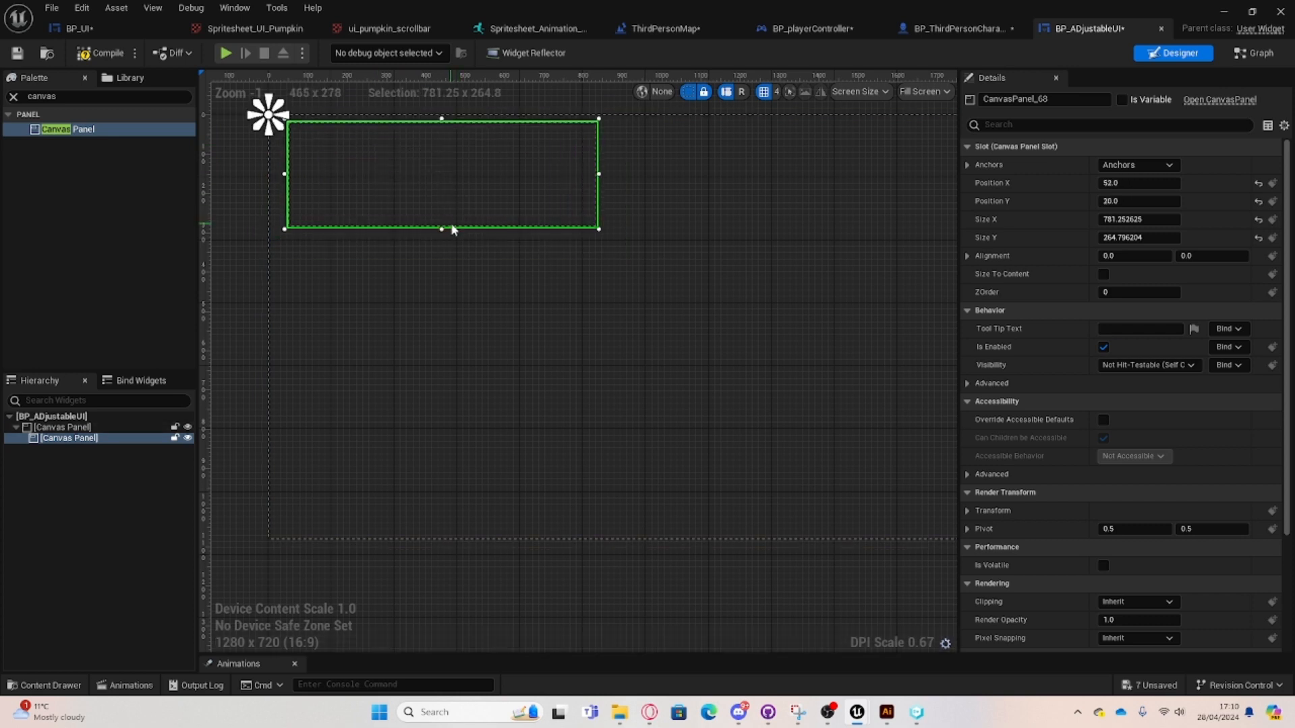
{"action": "left_click_drag", "start_coordinate": [442, 201], "coordinate": [434, 232]}
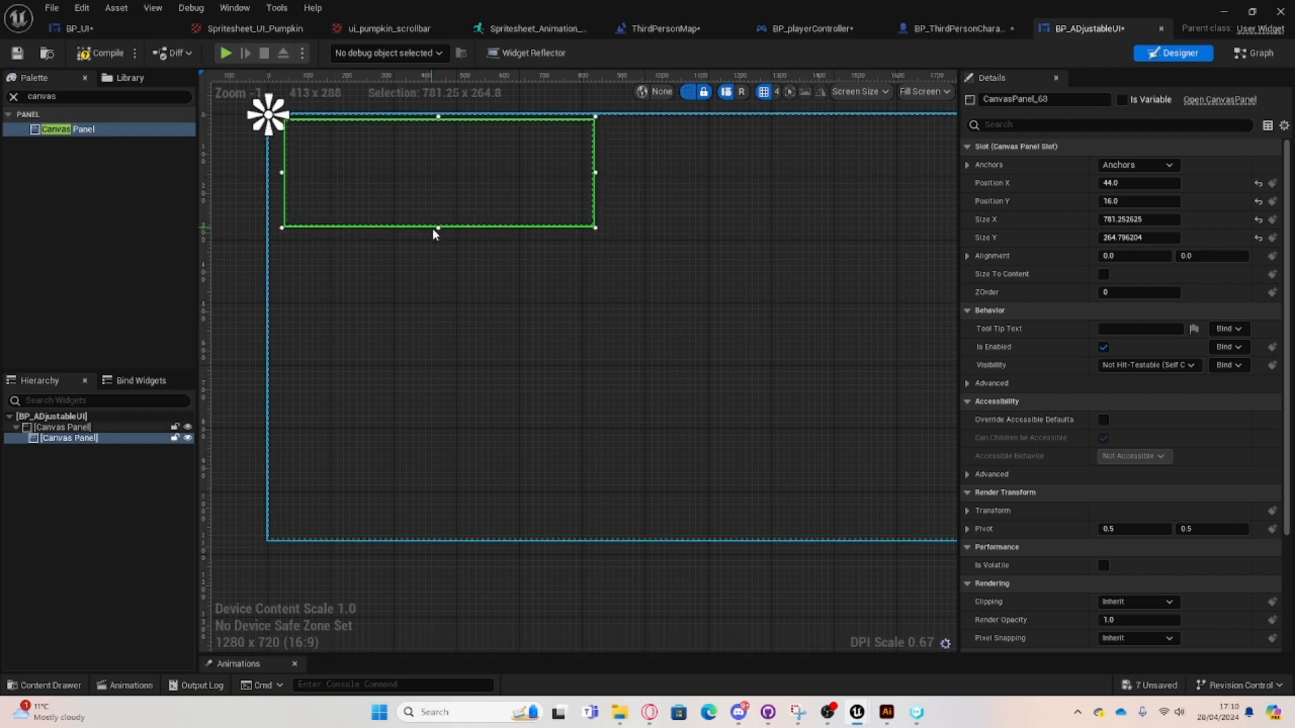
{"action": "left_click", "coordinate": [467, 265]}
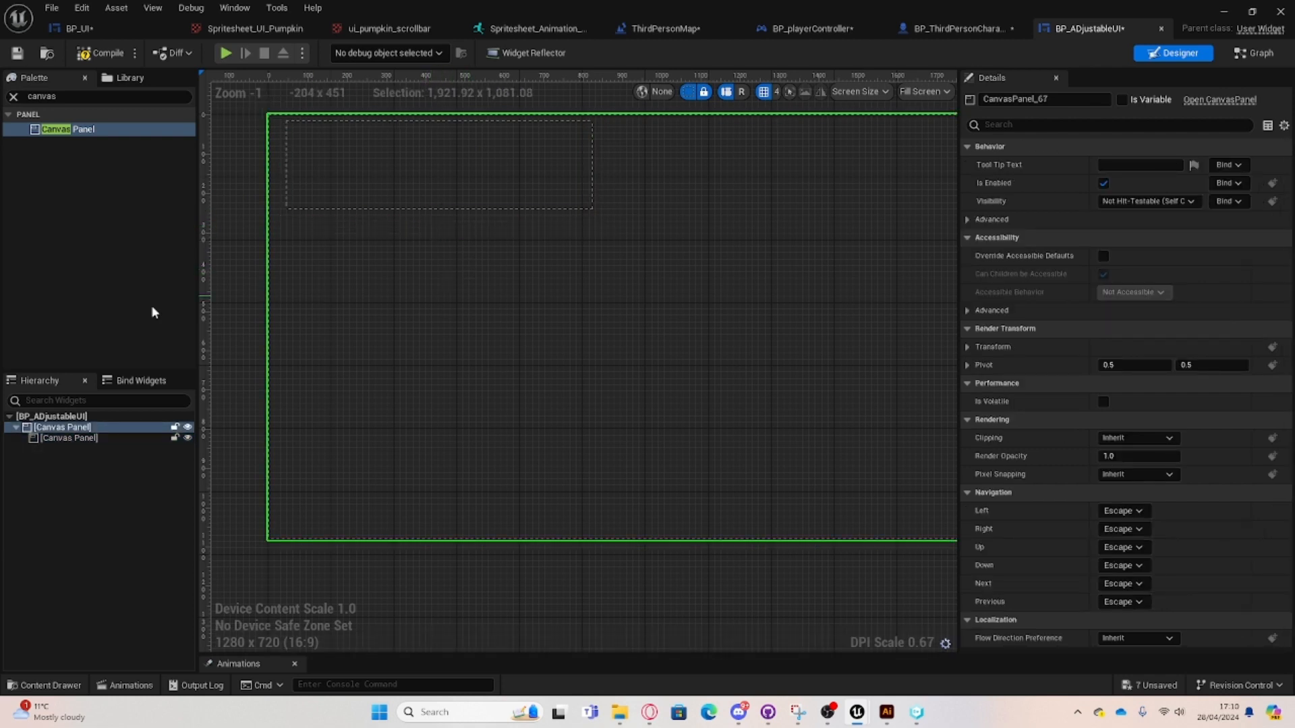
{"action": "left_click", "coordinate": [64, 437]}
{"action": "left_click", "coordinate": [330, 311]}
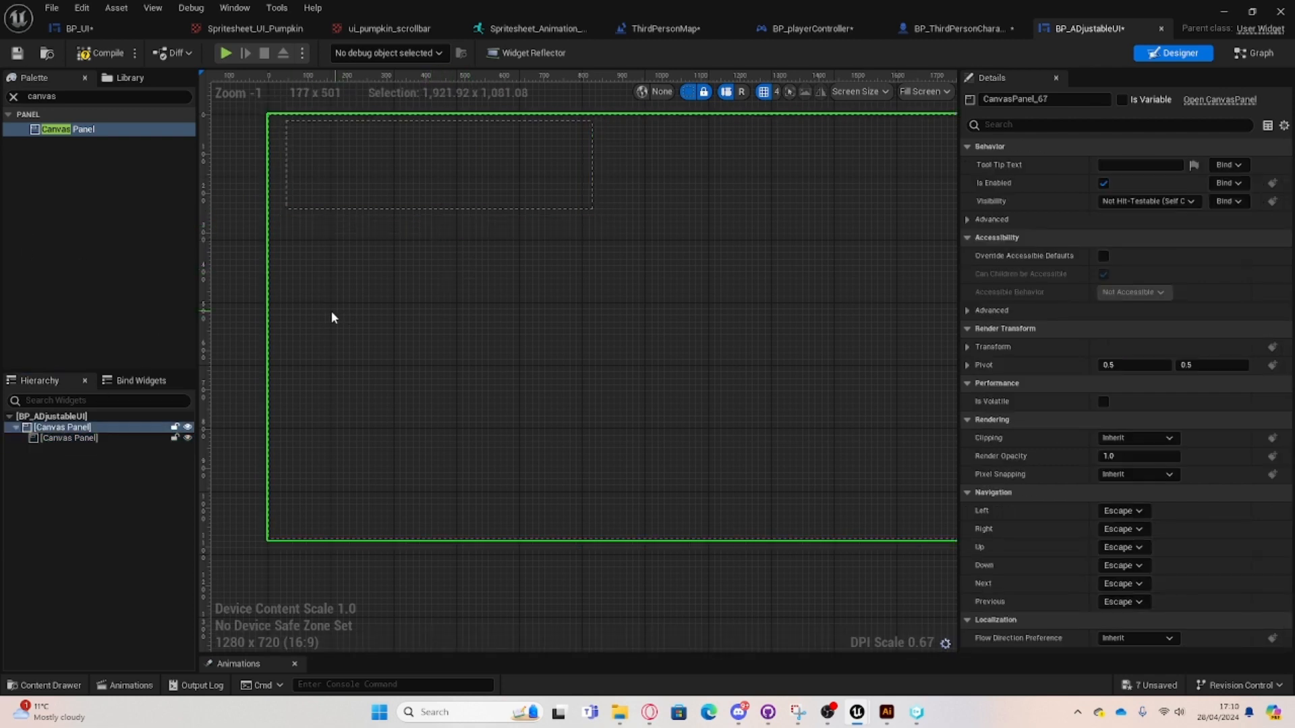
Add an Image widget of 100 × 40 inside the nested canvas panel at about X 348, Y 88.
{"action": "left_click", "coordinate": [12, 97]}
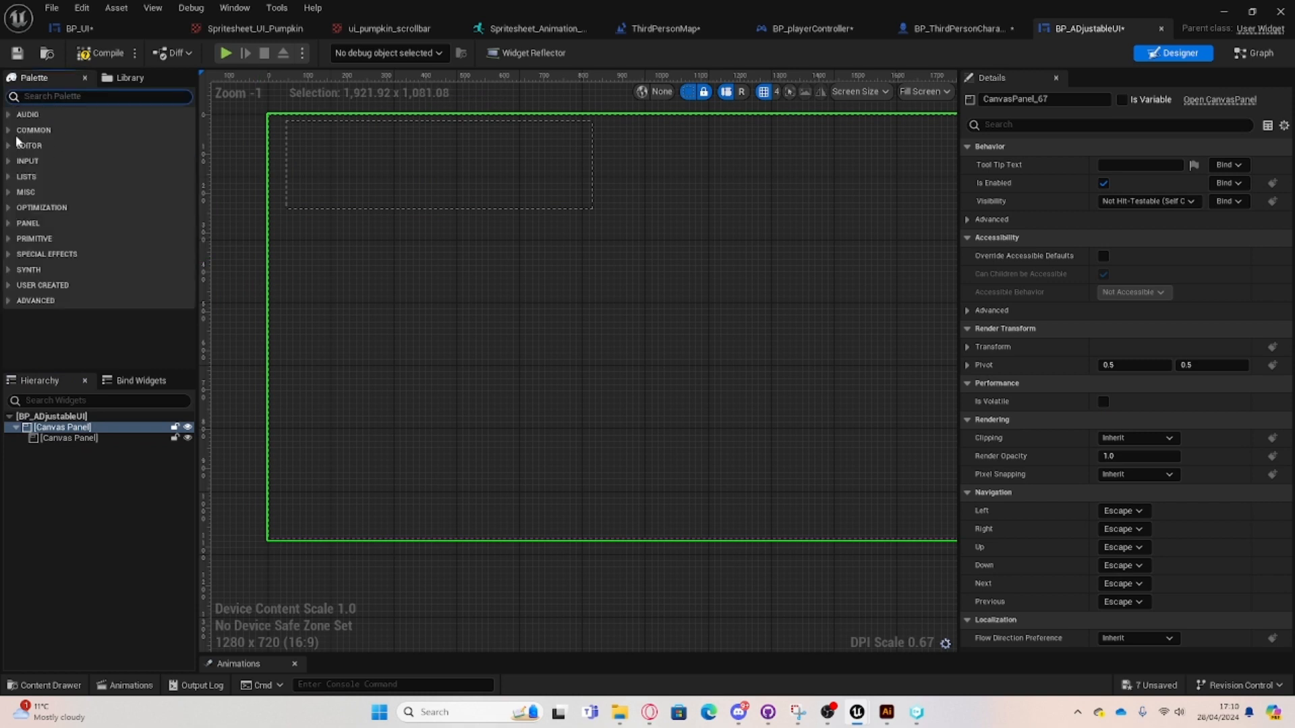
{"action": "type", "text": "image"}
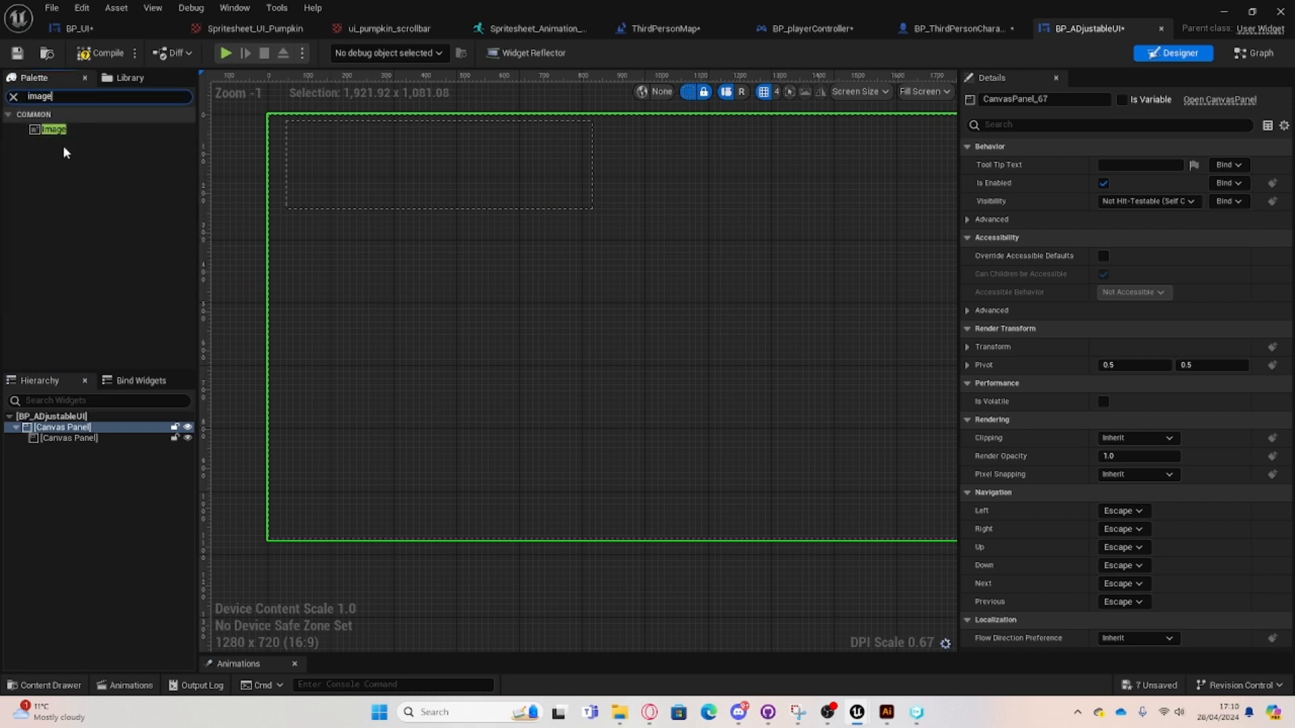
{"action": "left_click_drag", "start_coordinate": [54, 128], "coordinate": [441, 164]}
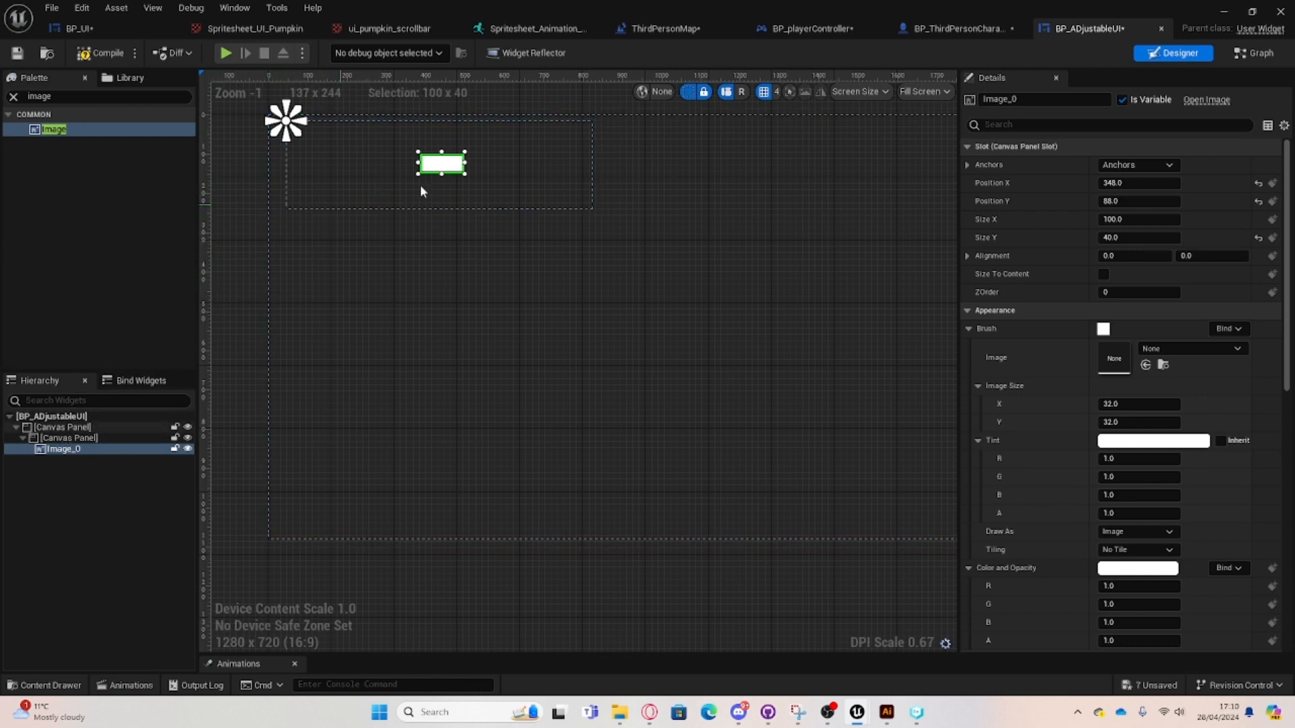
Try moving the nested canvas panel with its image to about X 92, Y 44, and undo the move.
{"action": "left_click", "coordinate": [309, 300]}
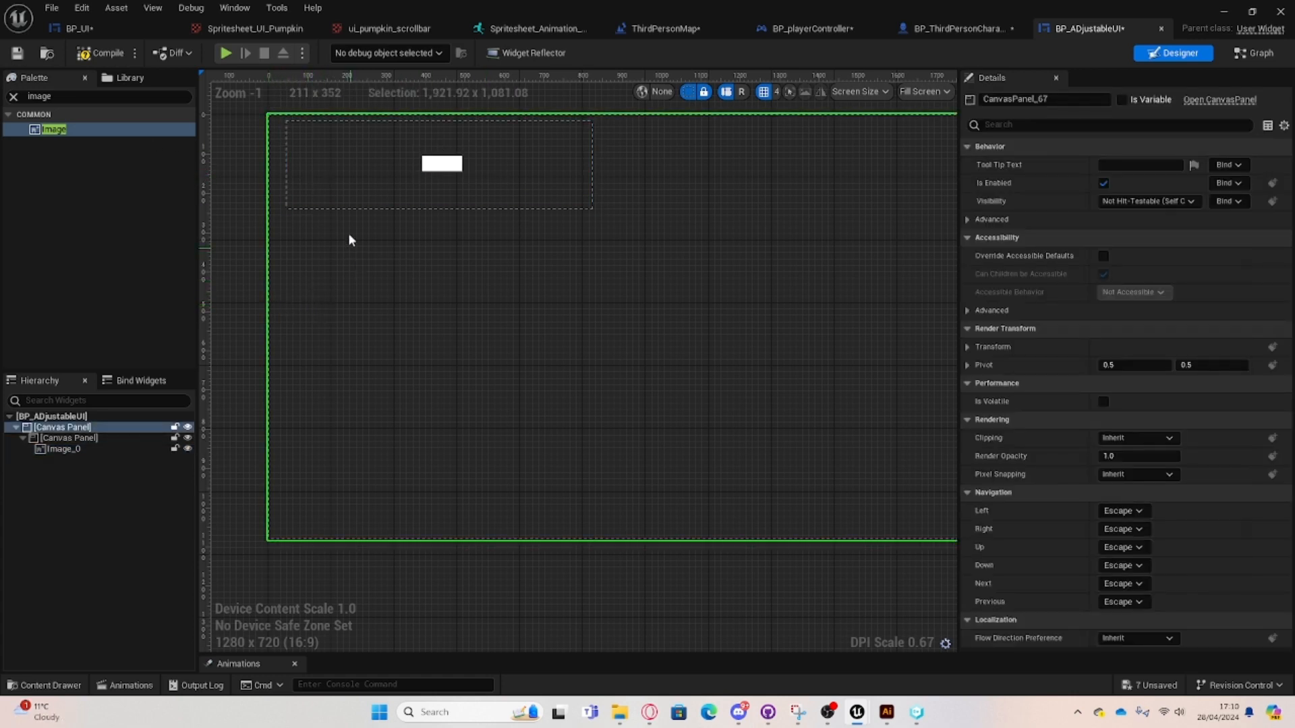
{"action": "left_click", "coordinate": [326, 184]}
{"action": "left_click_drag", "start_coordinate": [334, 172], "coordinate": [358, 196]}
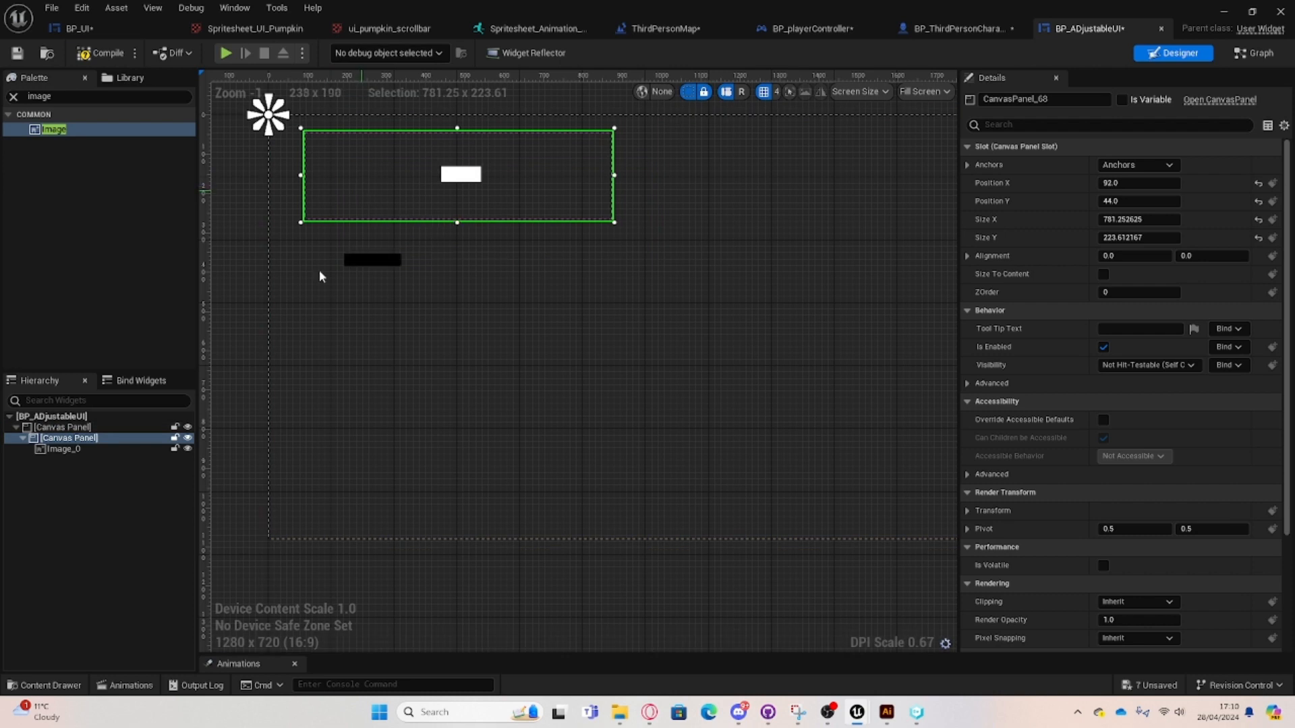
{"action": "left_click_drag", "start_coordinate": [392, 236], "coordinate": [319, 194]}
{"action": "key", "text": "ctrl+z"}
{"action": "key", "text": "ctrl+z"}
{"action": "key", "text": "ctrl+z"}
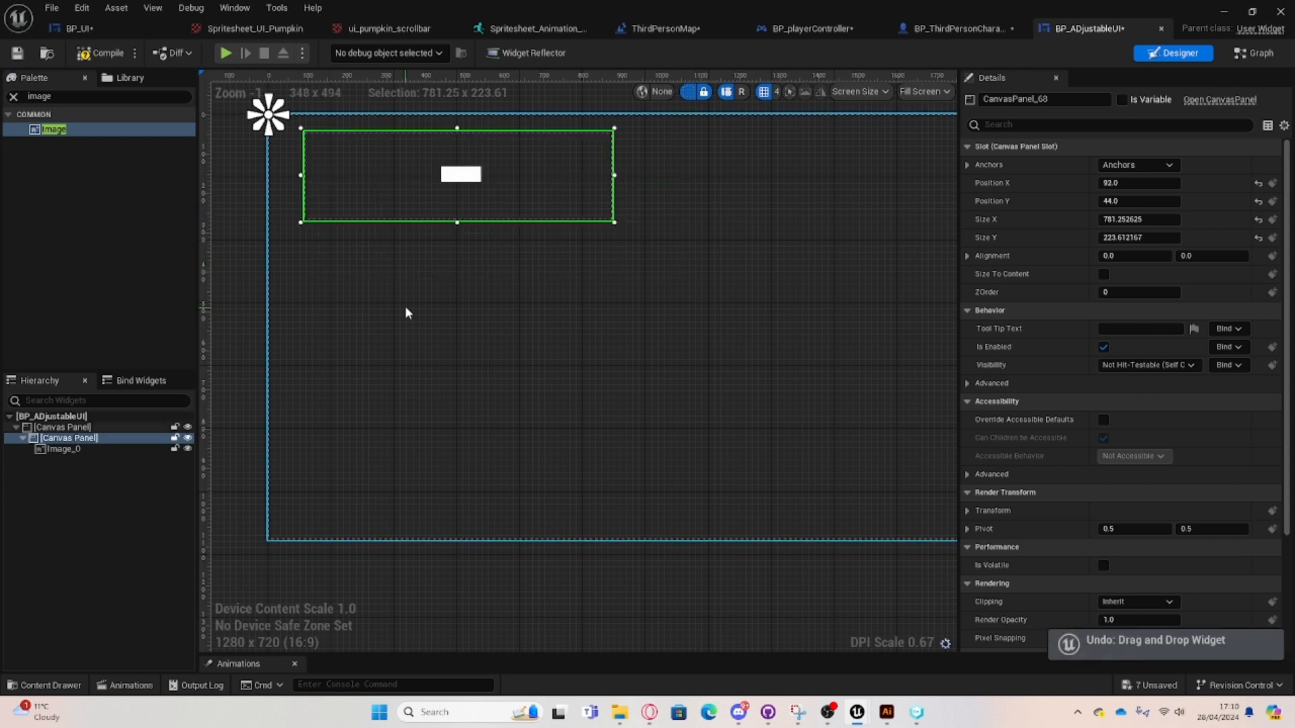
{"action": "key", "text": "ctrl+z"}
{"action": "left_click", "coordinate": [407, 293]}
Search the assets for "Pumpkin" and set the Image widget's brush image to ui_pumpkin_button_long4_Sprite.
{"action": "left_click", "coordinate": [444, 172]}
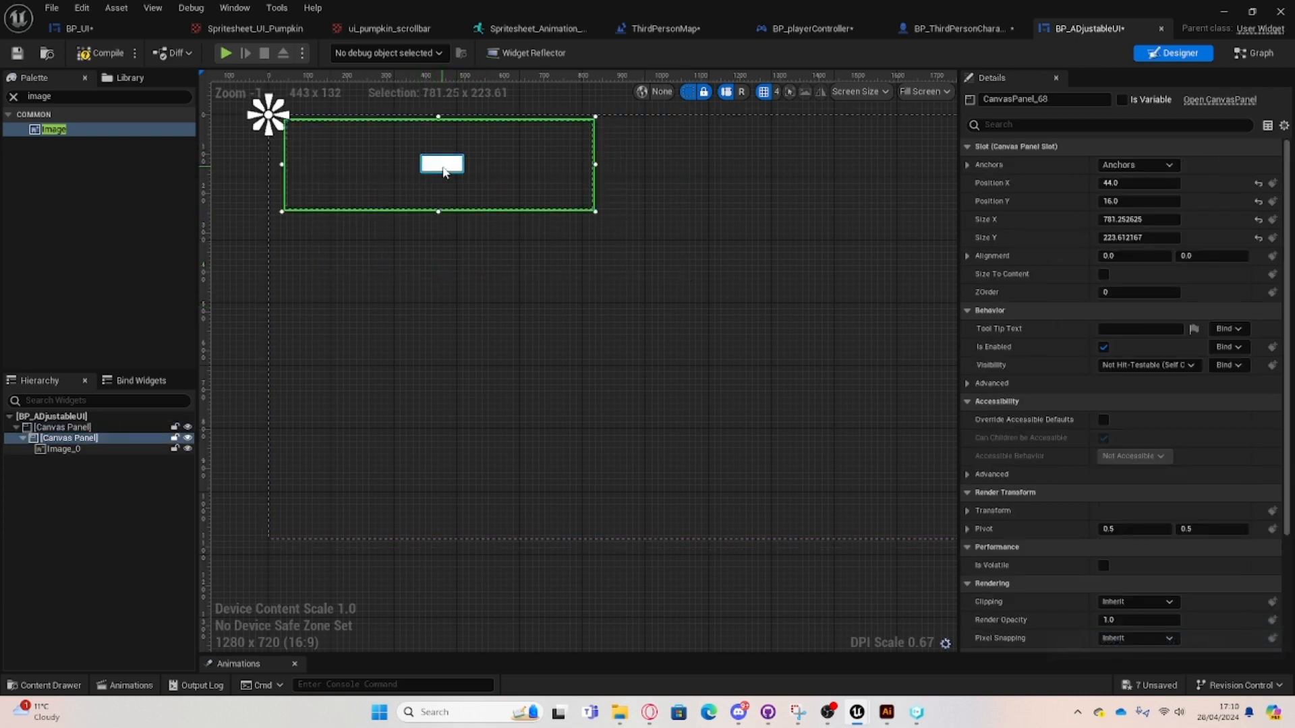
{"action": "left_click", "coordinate": [444, 172]}
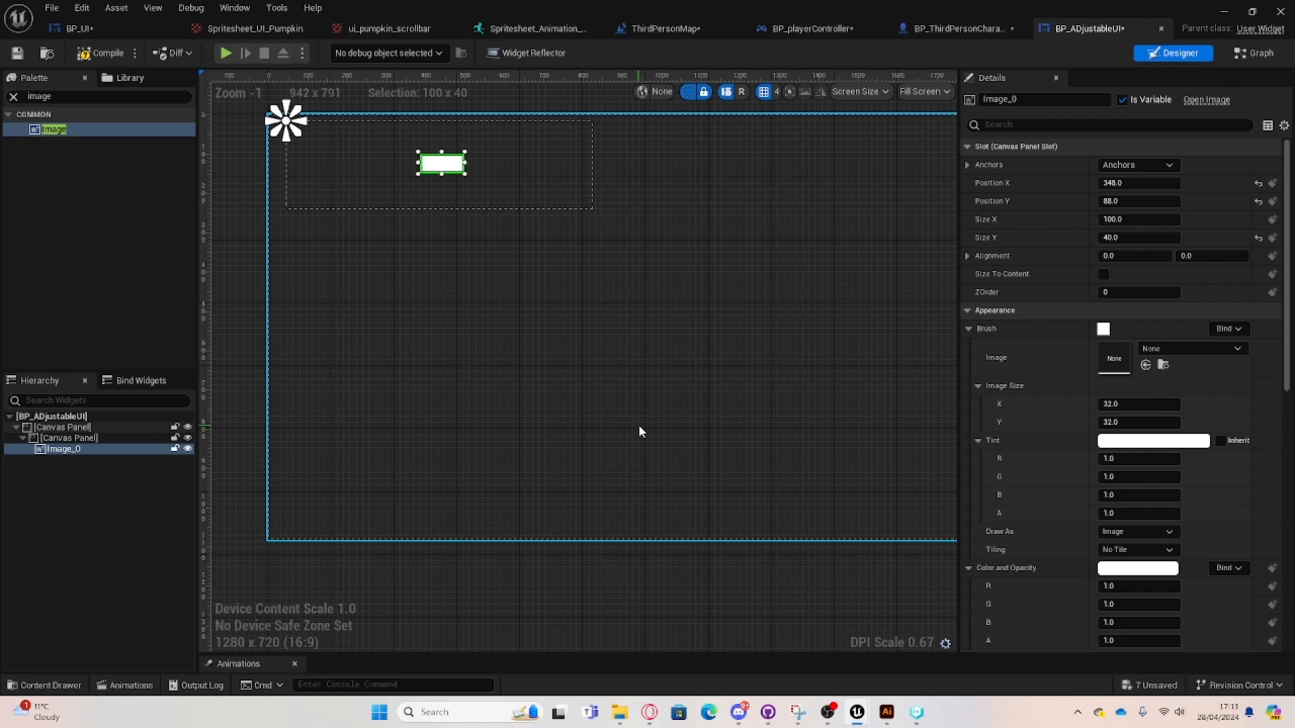
{"action": "left_click", "coordinate": [1190, 349]}
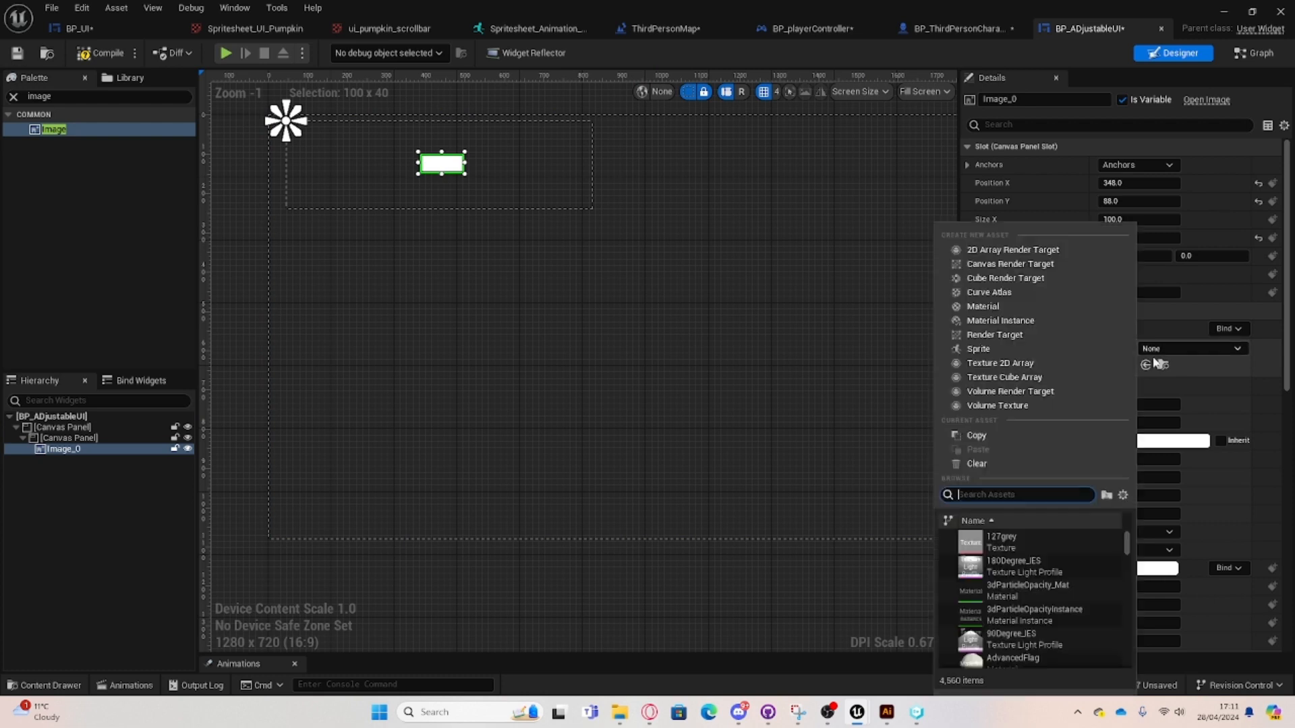
{"action": "type", "text": "Pump"}
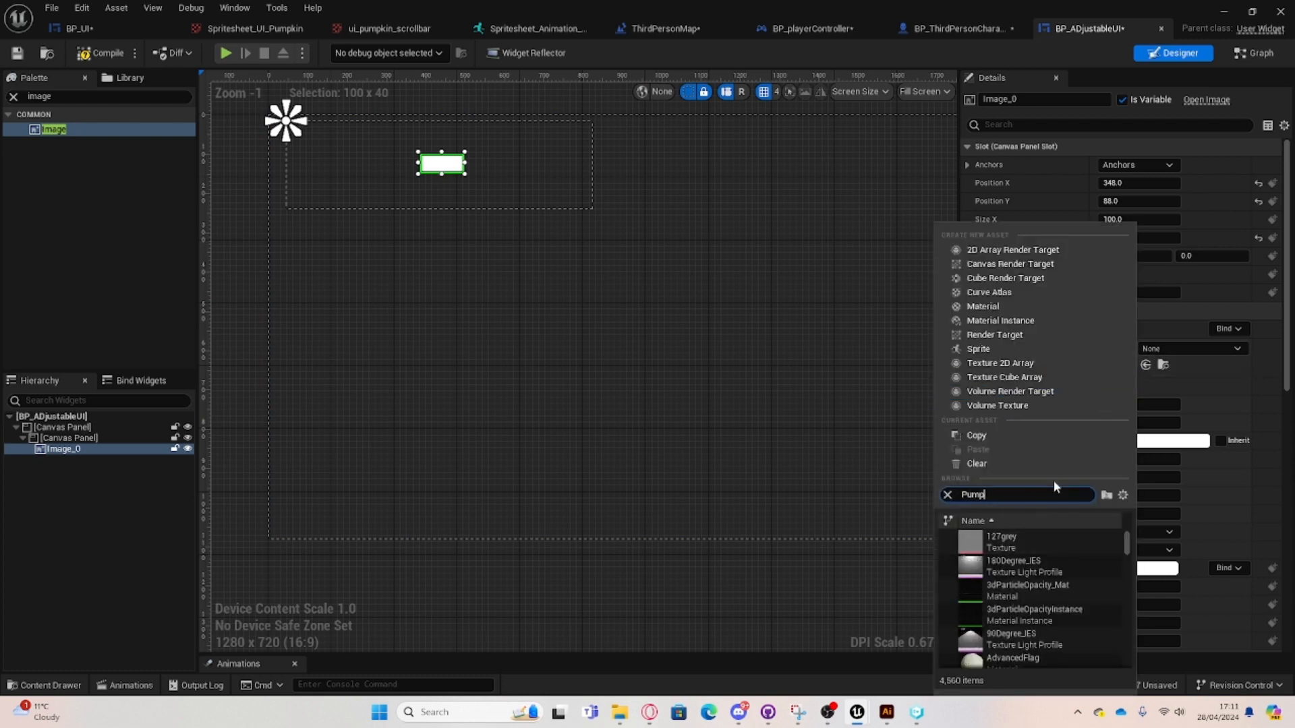
{"action": "type", "text": "kin"}
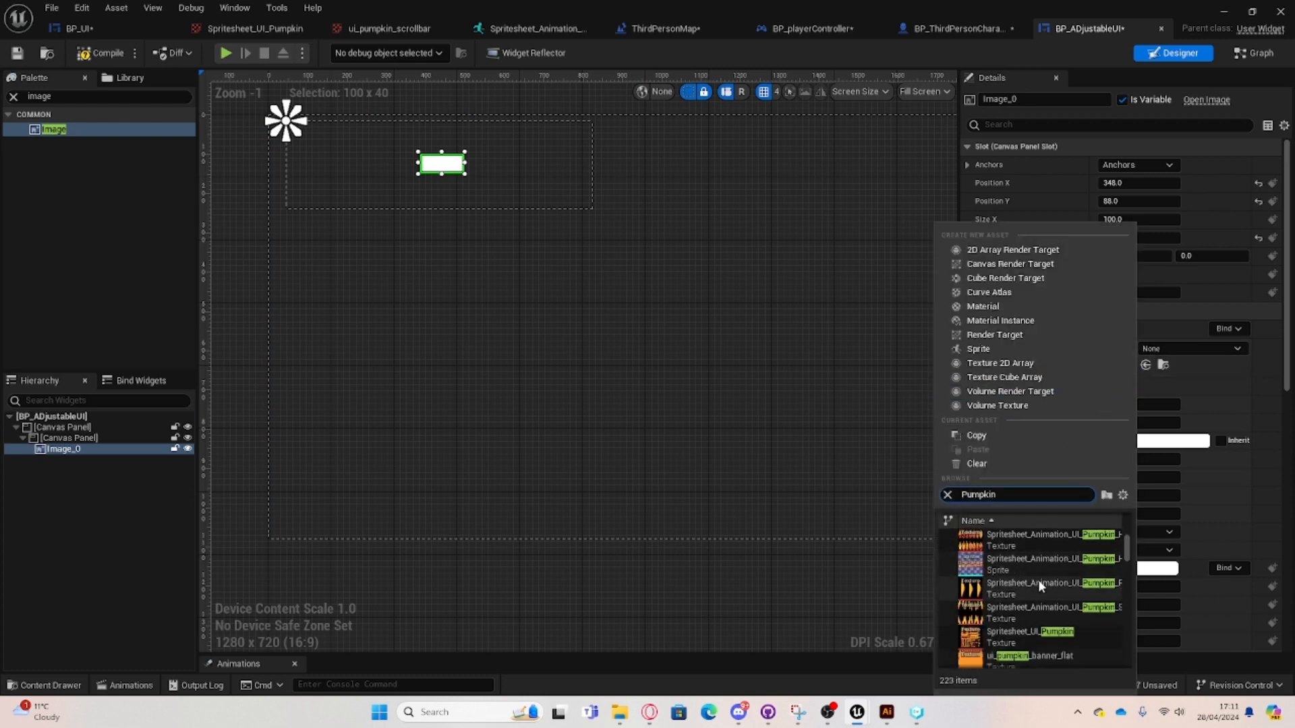
{"action": "scroll", "coordinate": [1038, 580], "scroll_direction": "down", "scroll_amount": 5}
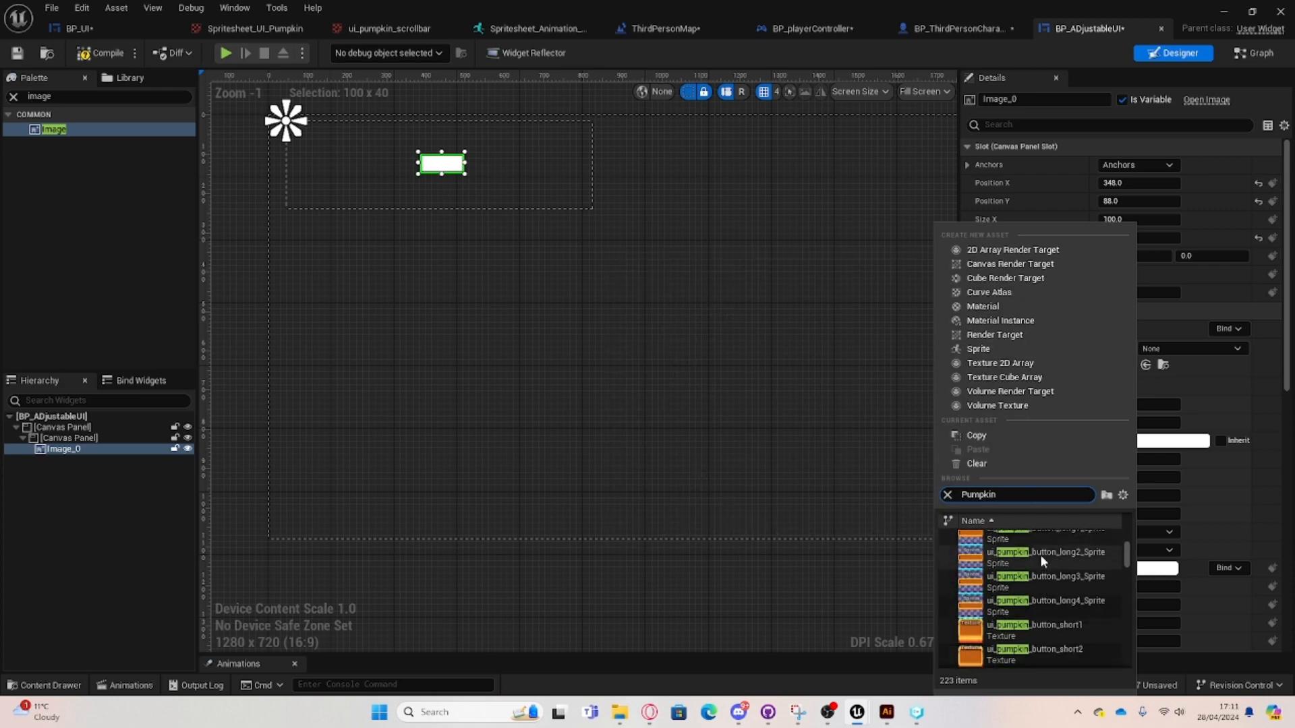
{"action": "left_click", "coordinate": [1081, 549]}
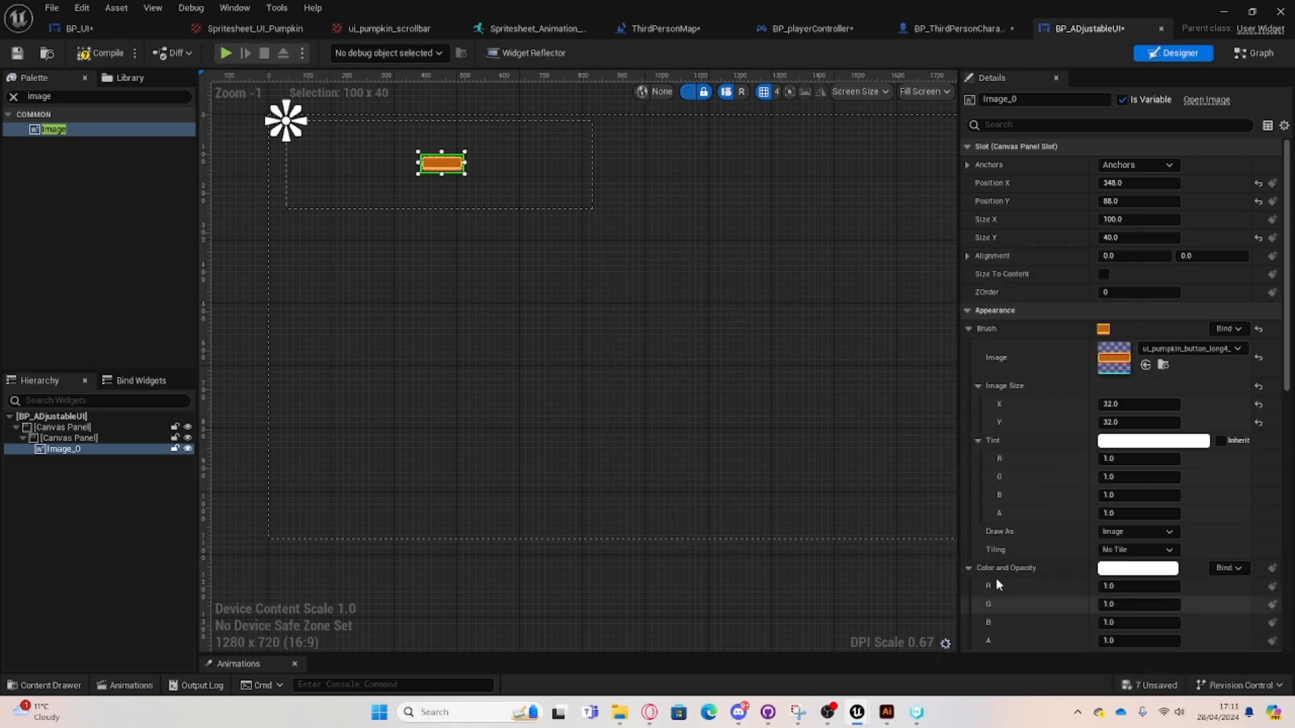
Move the pumpkin button image to about X 356, Y 116 inside the nested canvas panel.
{"action": "left_click", "coordinate": [466, 266]}
{"action": "left_click", "coordinate": [435, 168]}
{"action": "scroll", "coordinate": [492, 270], "scroll_direction": "up", "scroll_amount": 8}
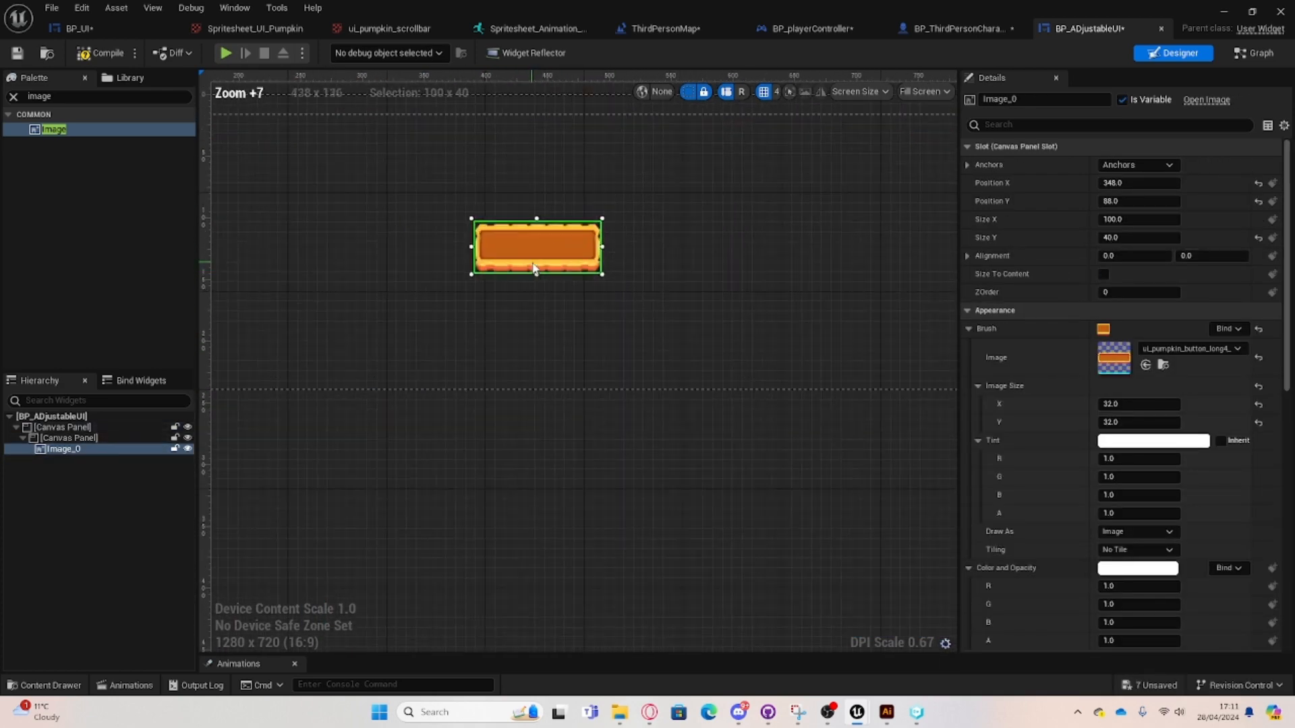
{"action": "left_click_drag", "start_coordinate": [523, 283], "coordinate": [491, 267]}
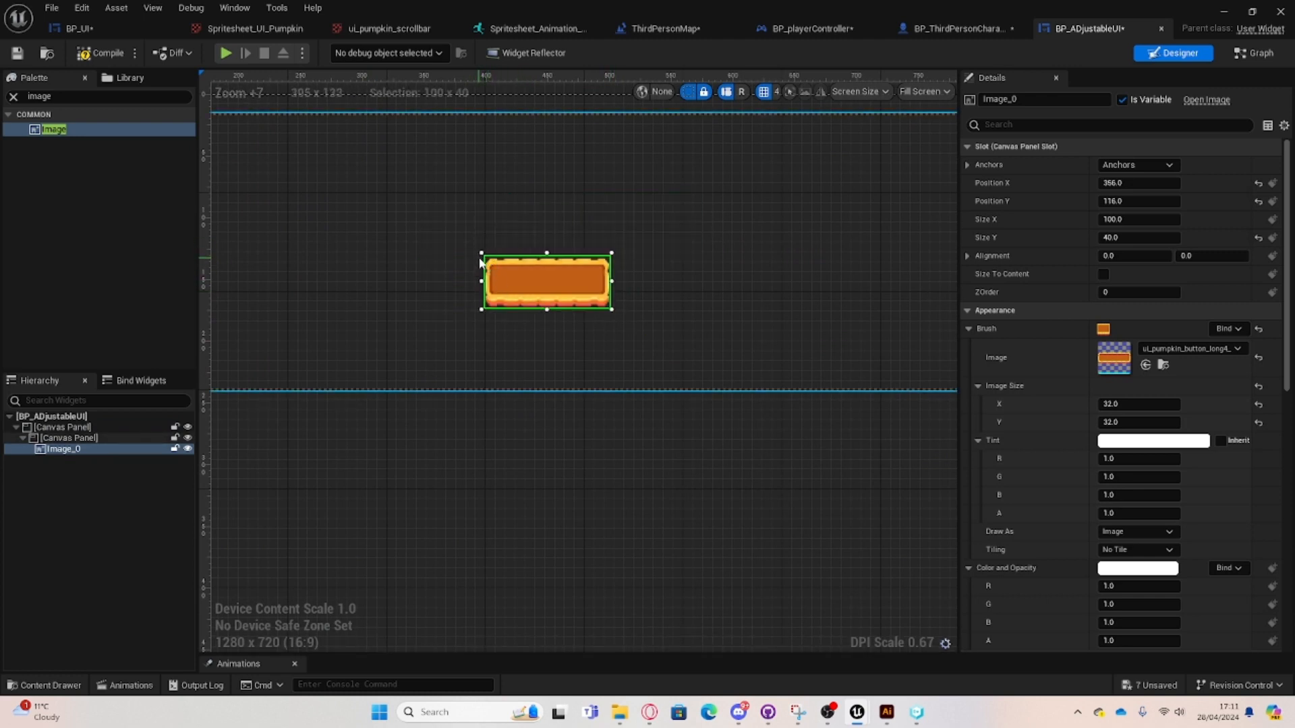
Try enlarging the image to about 400 × 234 and placing it at X 188, Y 0, and undo these changes.
{"action": "left_click_drag", "start_coordinate": [479, 252], "coordinate": [260, 88]}
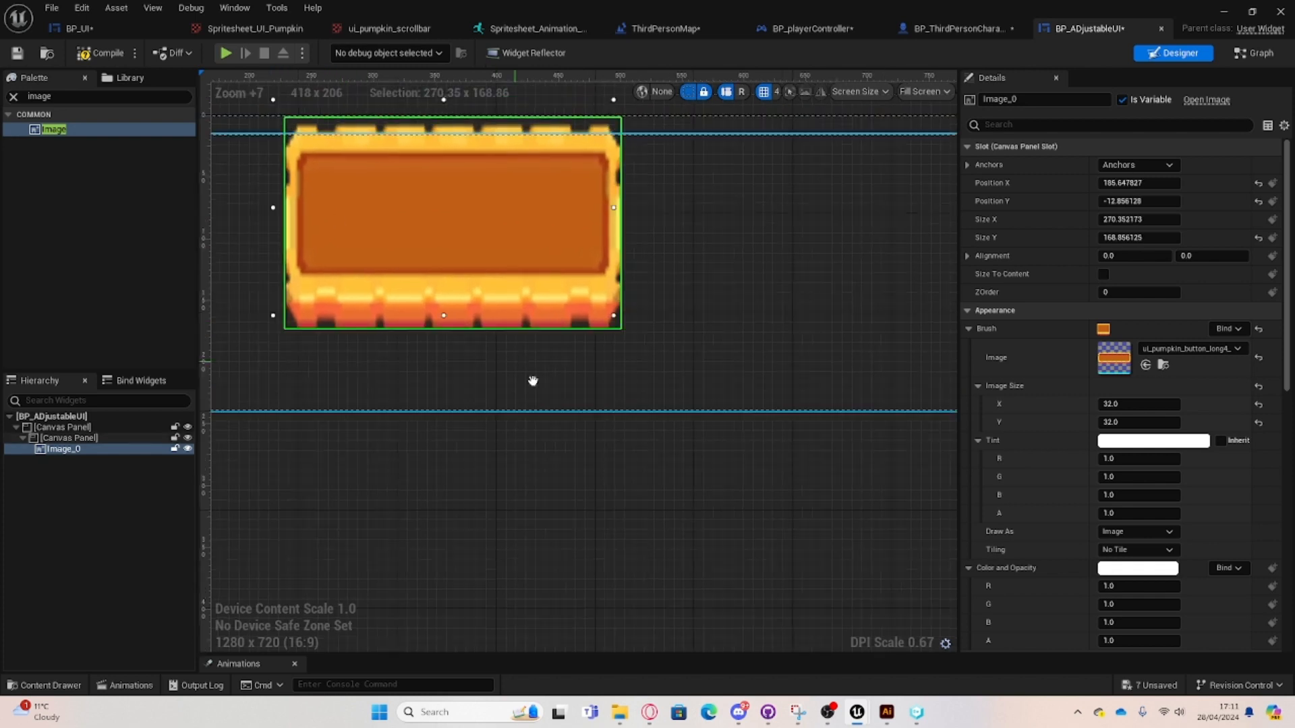
{"action": "scroll", "coordinate": [577, 354], "scroll_direction": "down", "scroll_amount": 4}
{"action": "left_click_drag", "start_coordinate": [465, 405], "coordinate": [363, 456]}
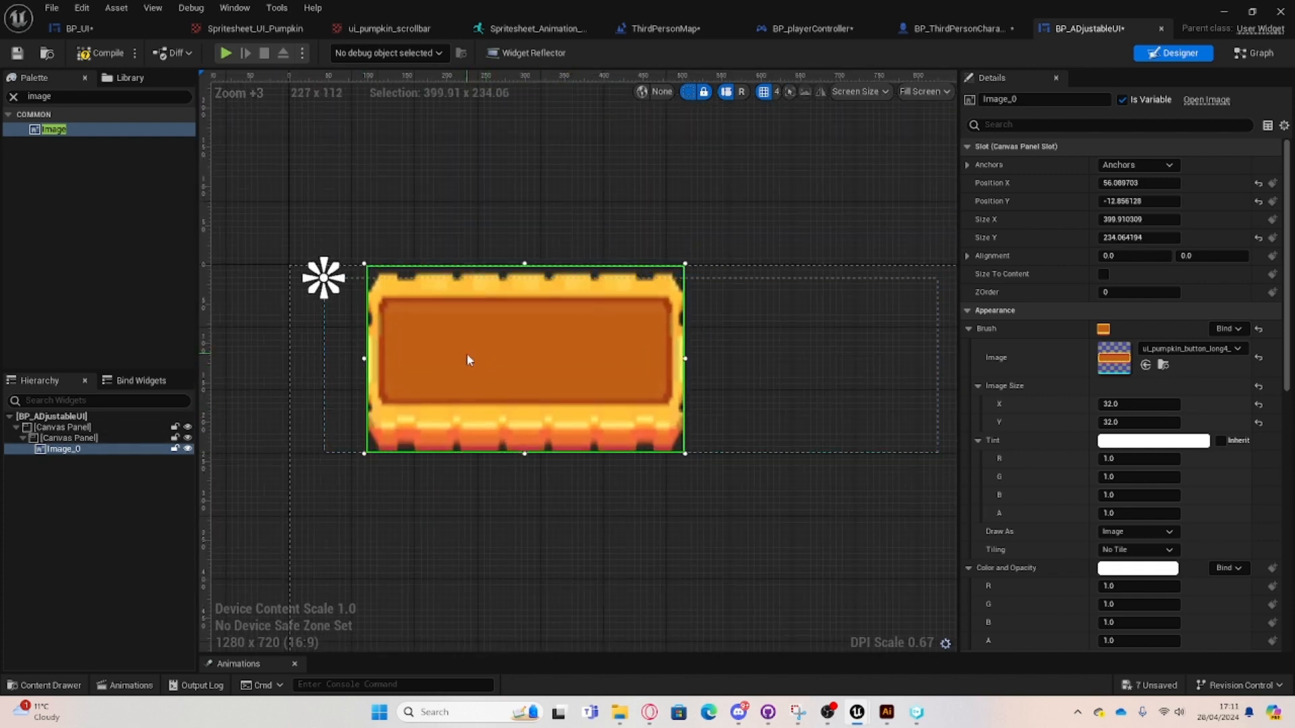
{"action": "right_click_drag", "start_coordinate": [468, 354], "coordinate": [503, 371]}
{"action": "right_click_drag", "start_coordinate": [605, 405], "coordinate": [485, 370]}
{"action": "left_click_drag", "start_coordinate": [486, 374], "coordinate": [590, 386]}
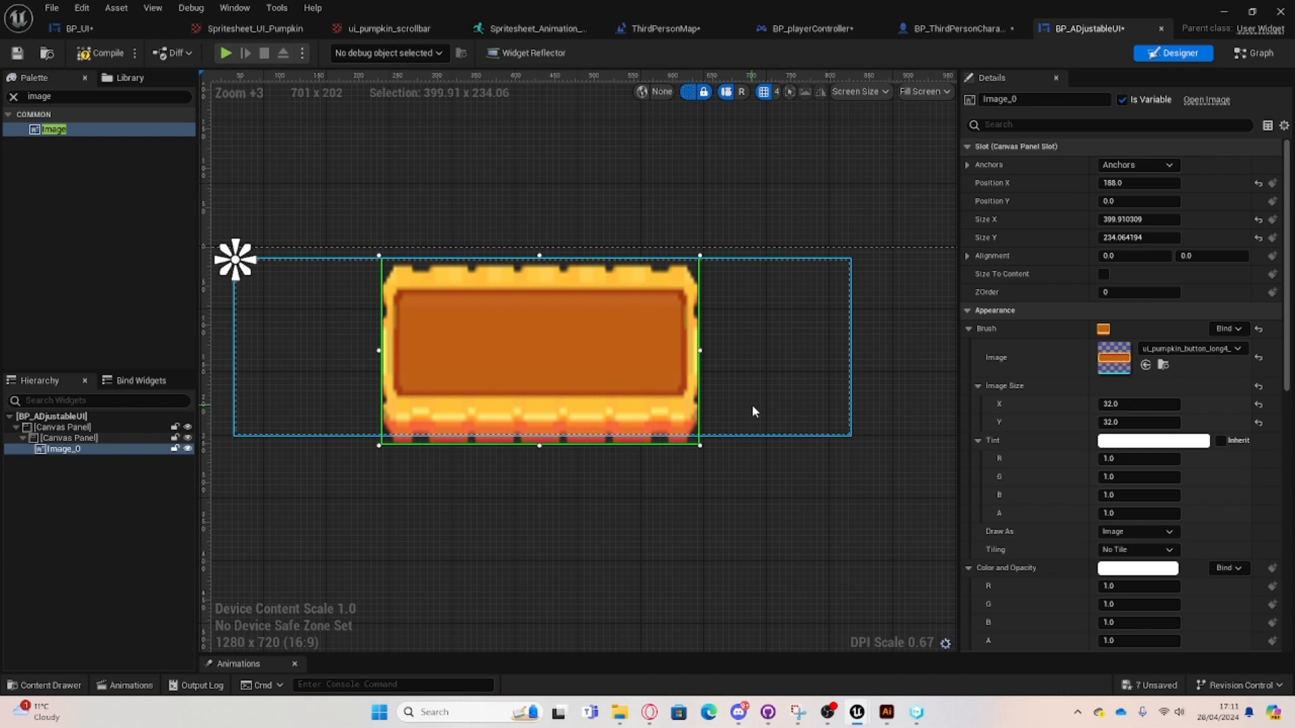
{"action": "key", "text": "ctrl+z"}
{"action": "key", "text": "ctrl+z"}
{"action": "key", "text": "ctrl+z"}
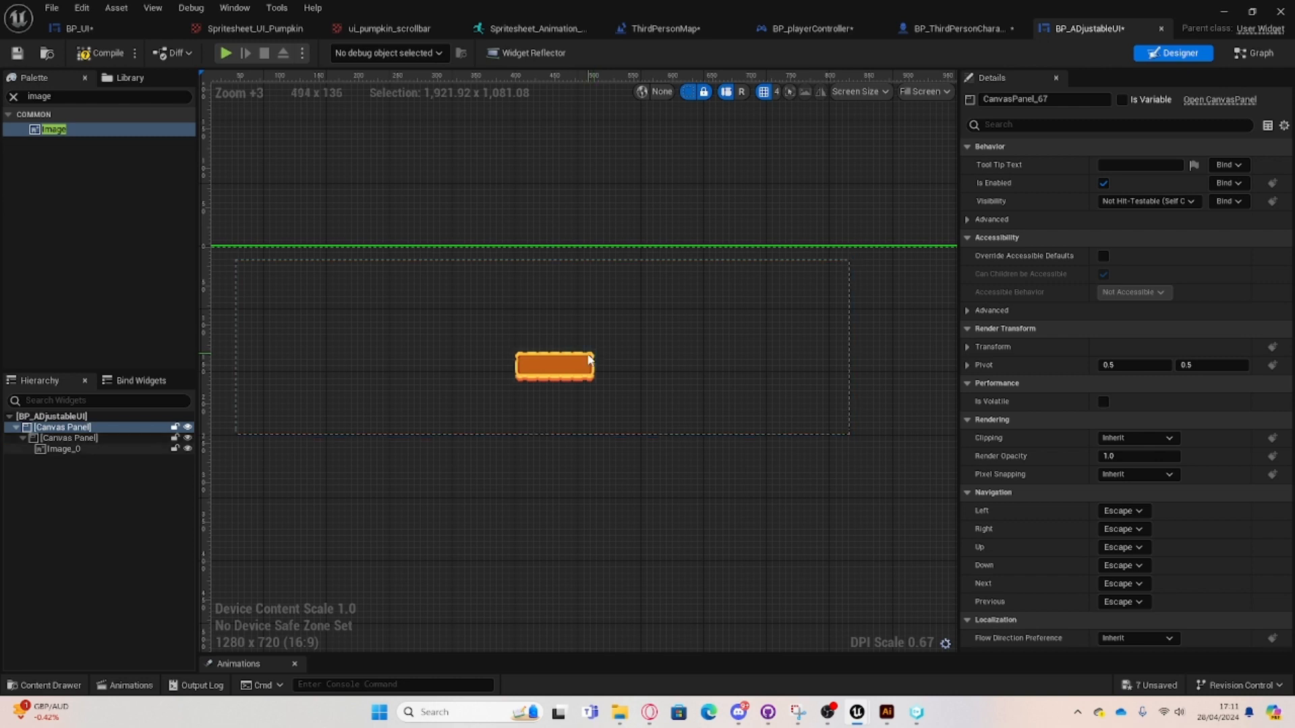
Reposition the pumpkin button image at about X 320, Y 76 inside the nested canvas panel.
{"action": "mouse_move", "coordinate": [587, 363]}
{"action": "left_mouse_down"}
{"action": "mouse_move", "coordinate": [561, 359]}
{"action": "mouse_move", "coordinate": [610, 371]}
{"action": "mouse_move", "coordinate": [605, 337]}
{"action": "mouse_move", "coordinate": [593, 329]}
{"action": "mouse_move", "coordinate": [568, 346]}
{"action": "left_mouse_up"}
{"action": "left_click", "coordinate": [587, 433]}
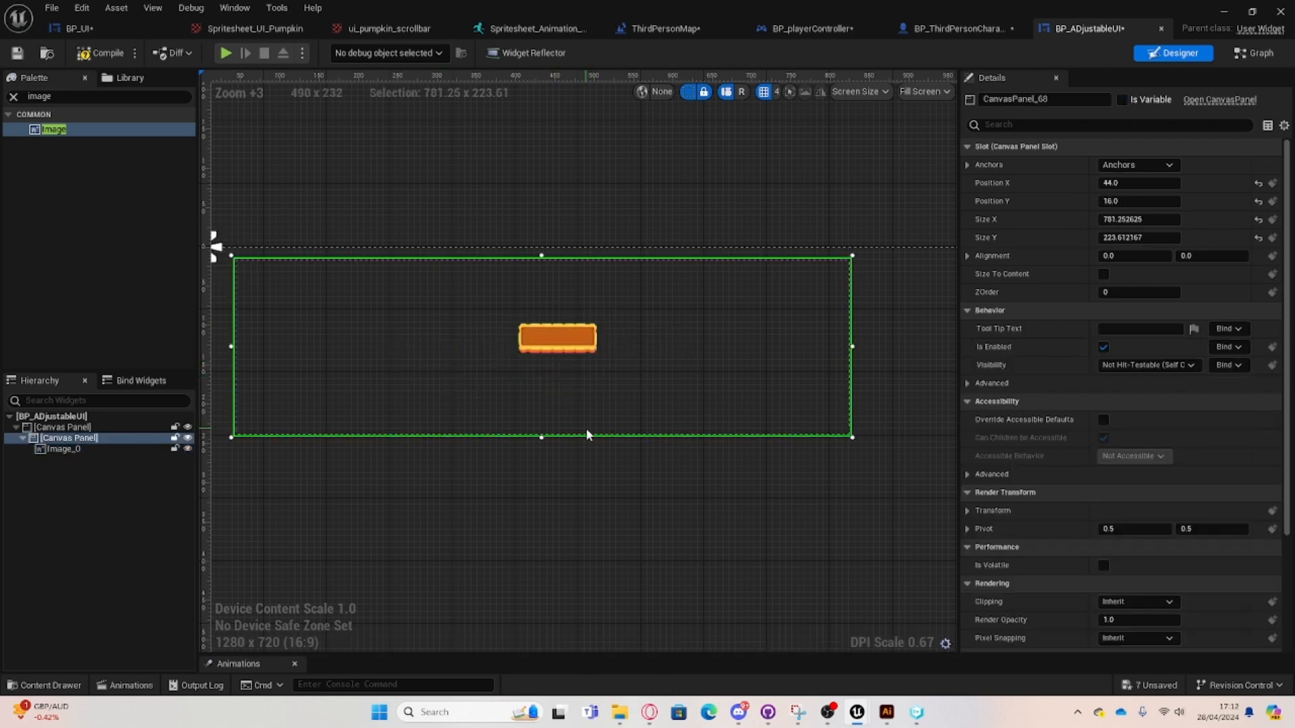
{"action": "left_click", "coordinate": [560, 337]}
{"action": "right_click_drag", "start_coordinate": [650, 365], "coordinate": [821, 331]}
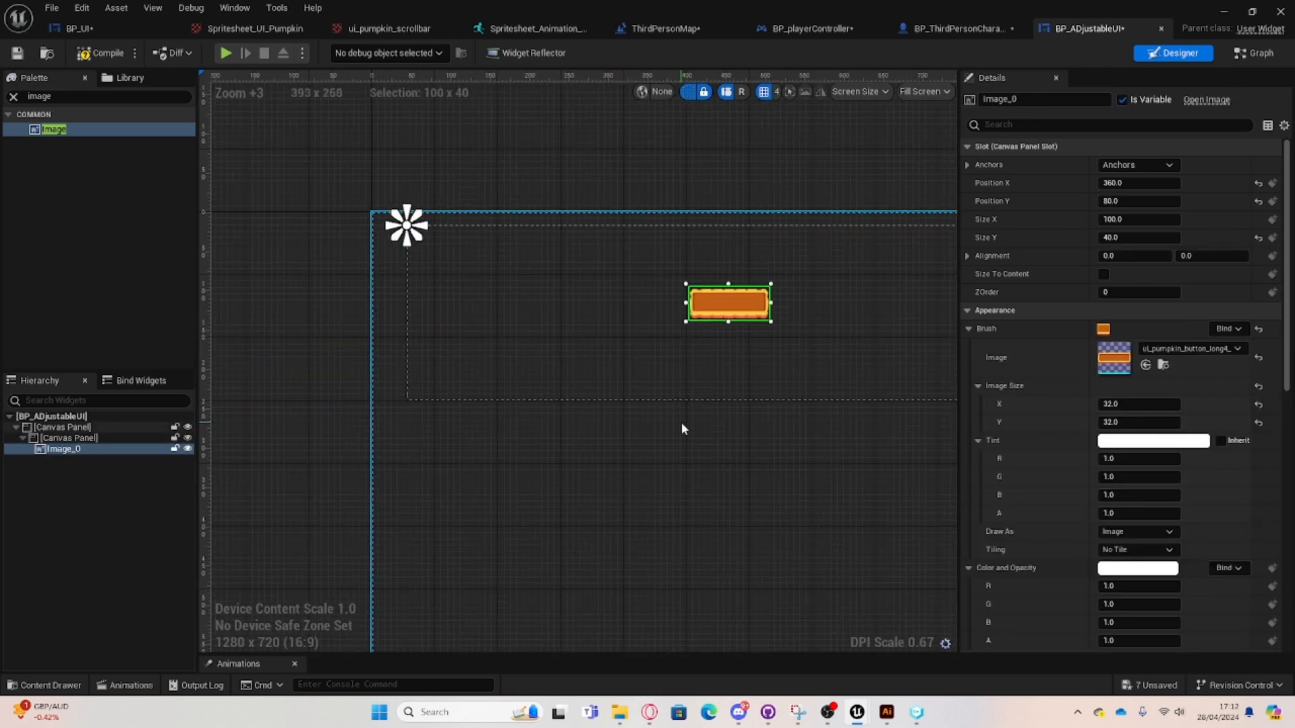
{"action": "left_click_drag", "start_coordinate": [700, 297], "coordinate": [668, 294]}
{"action": "right_click_drag", "start_coordinate": [773, 308], "coordinate": [661, 292]}
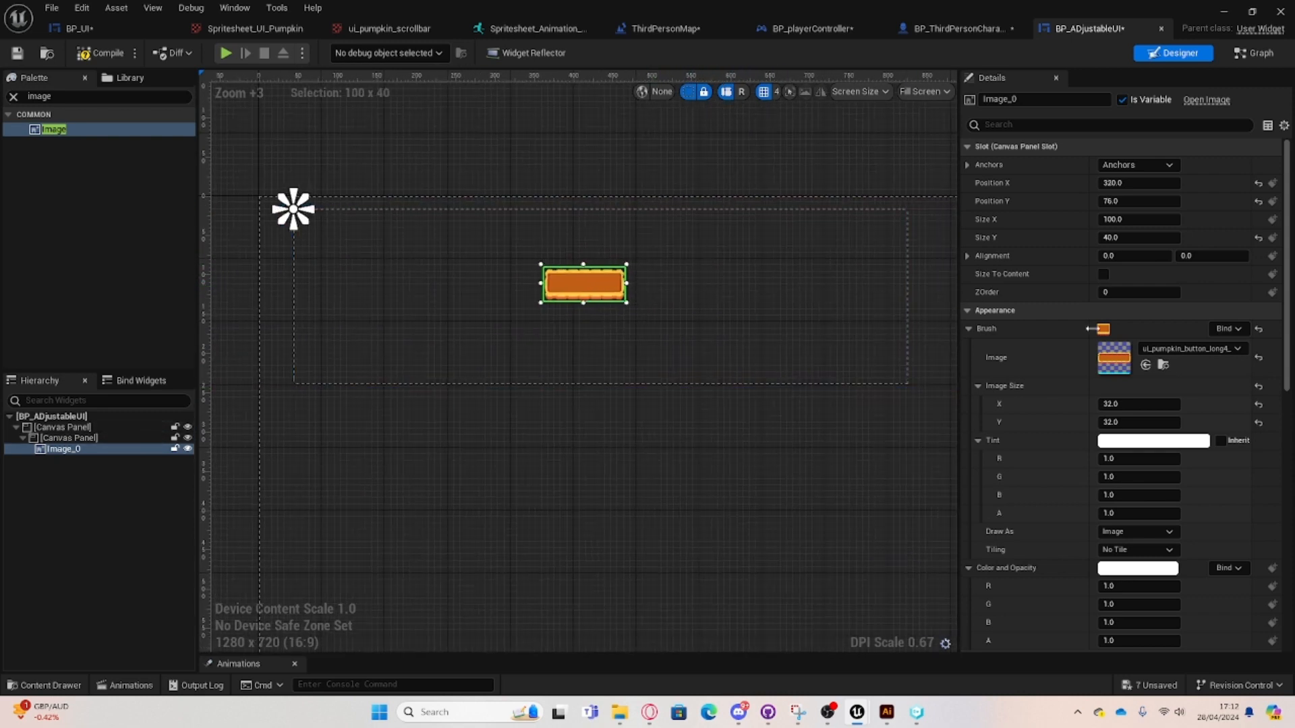
Browse the pumpkin UI textures and sprites available as a replacement for the Image widget's brush image.
{"action": "left_click", "coordinate": [1148, 355]}
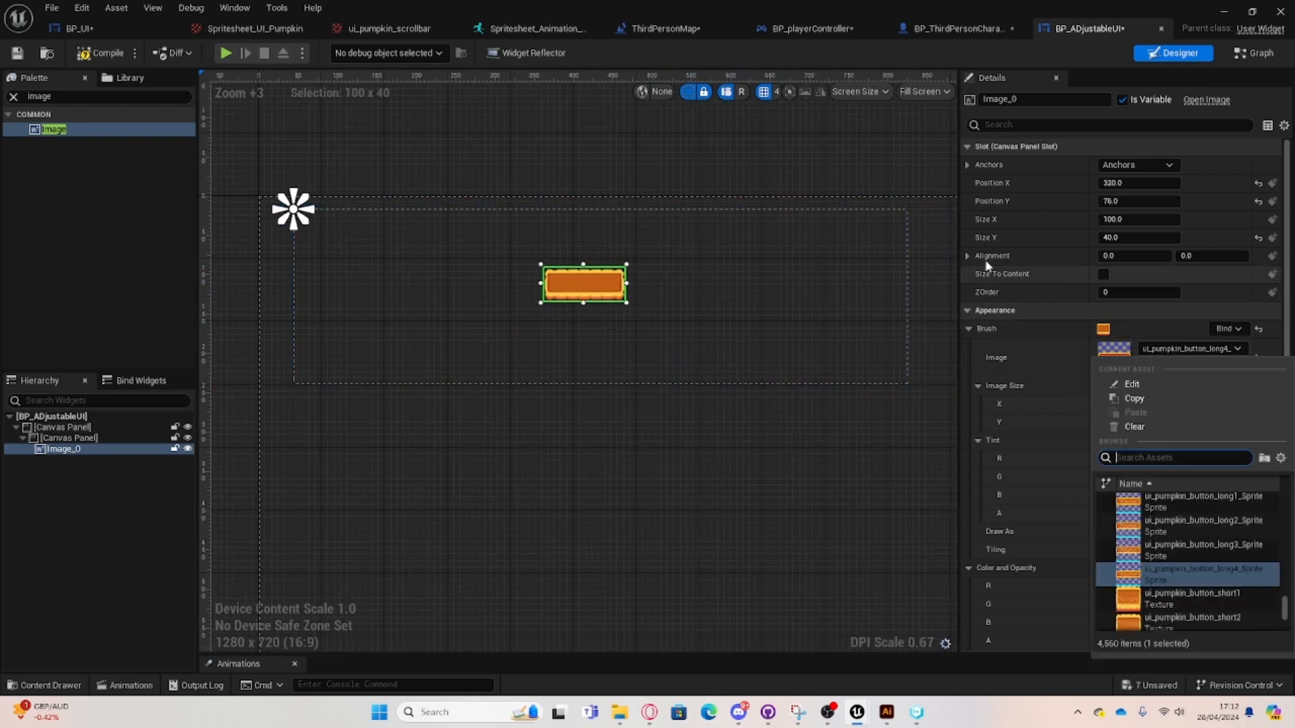
{"action": "scroll", "coordinate": [1167, 549], "scroll_direction": "down", "scroll_amount": 2}
{"action": "scroll", "coordinate": [1167, 550], "scroll_direction": "down", "scroll_amount": 4}
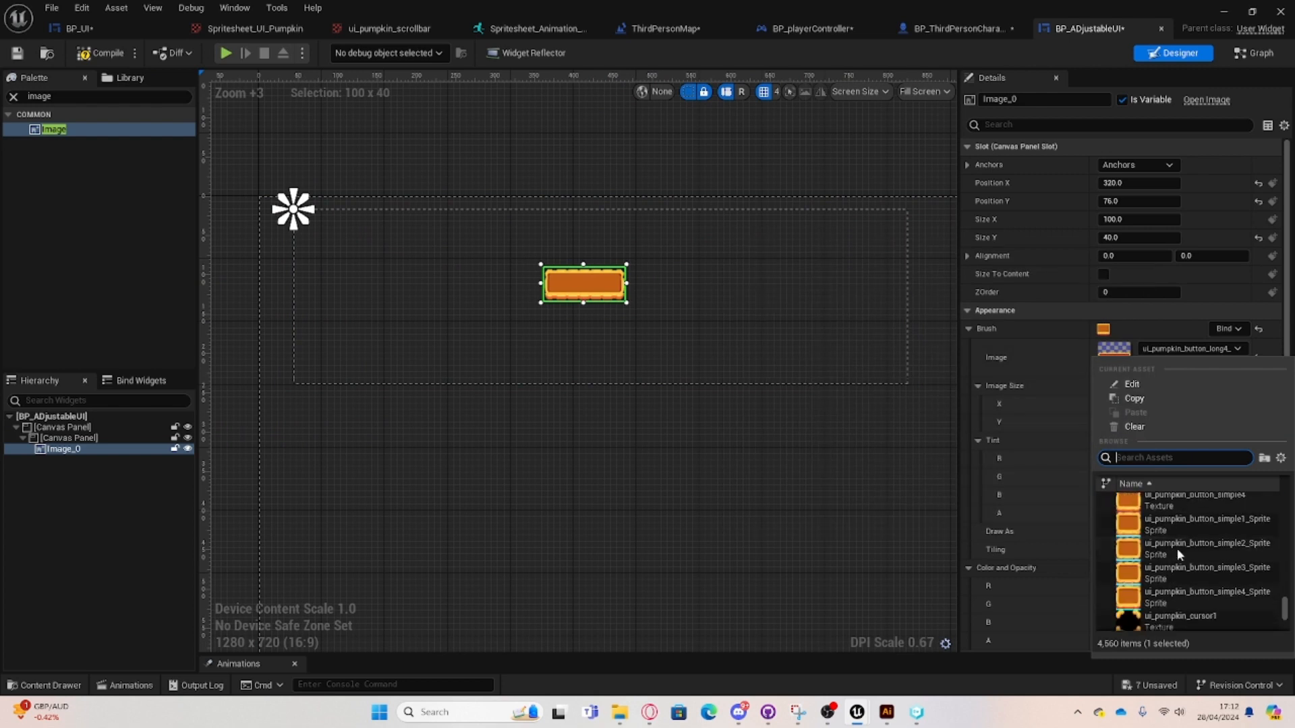
{"action": "scroll", "coordinate": [1169, 592], "scroll_direction": "down", "scroll_amount": 4}
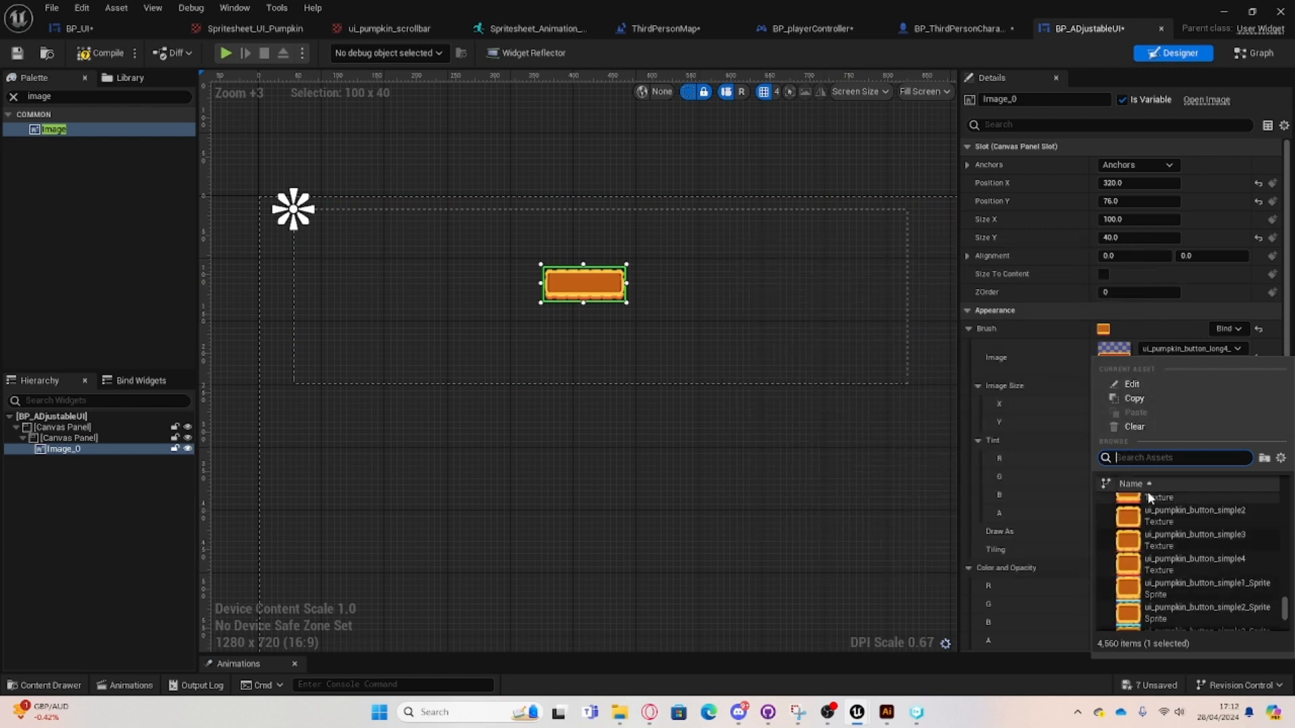
{"action": "scroll", "coordinate": [1170, 570], "scroll_direction": "down", "scroll_amount": 6}
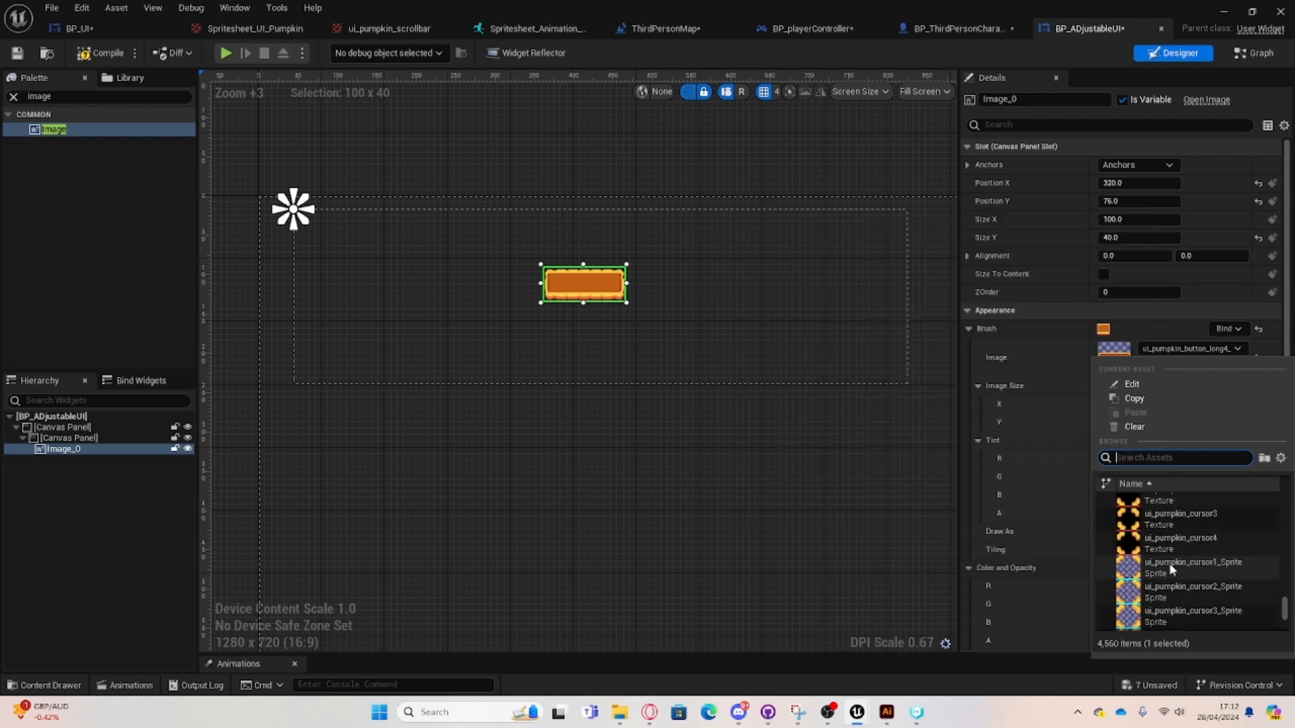
{"action": "scroll", "coordinate": [1153, 540], "scroll_direction": "down", "scroll_amount": 8}
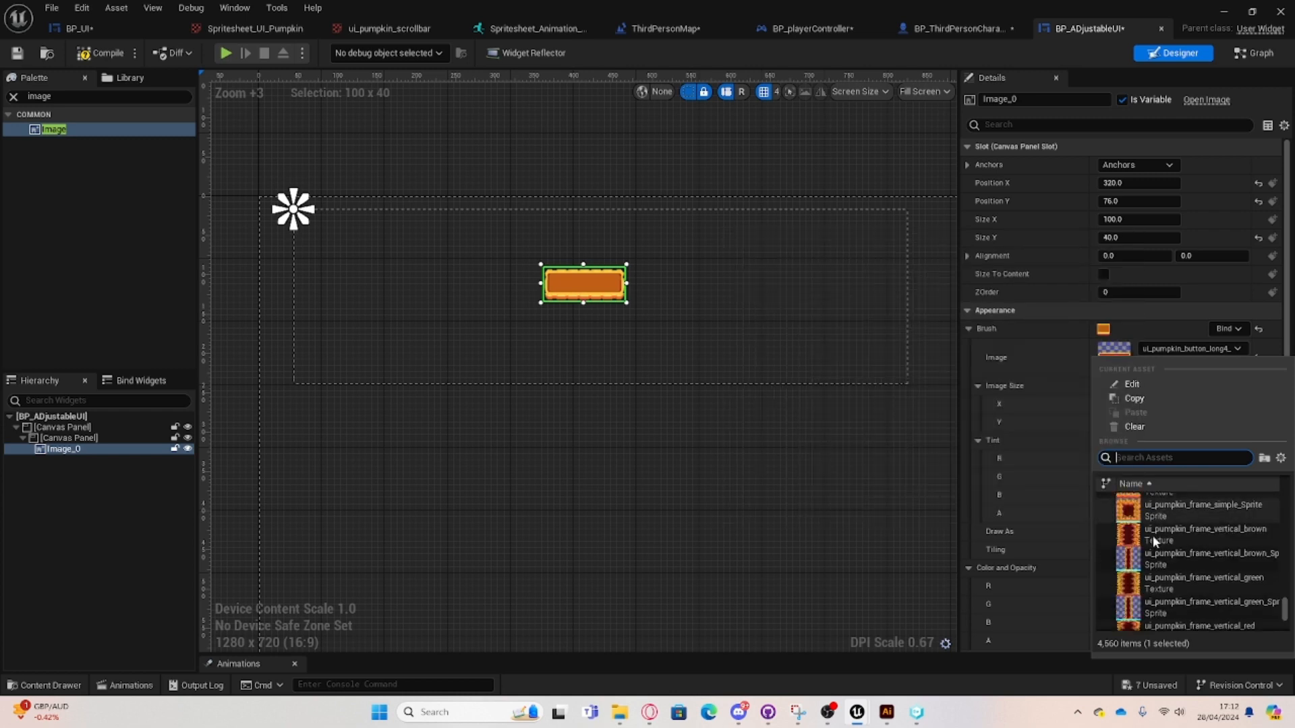
{"action": "scroll", "coordinate": [1155, 545], "scroll_direction": "down", "scroll_amount": 10}
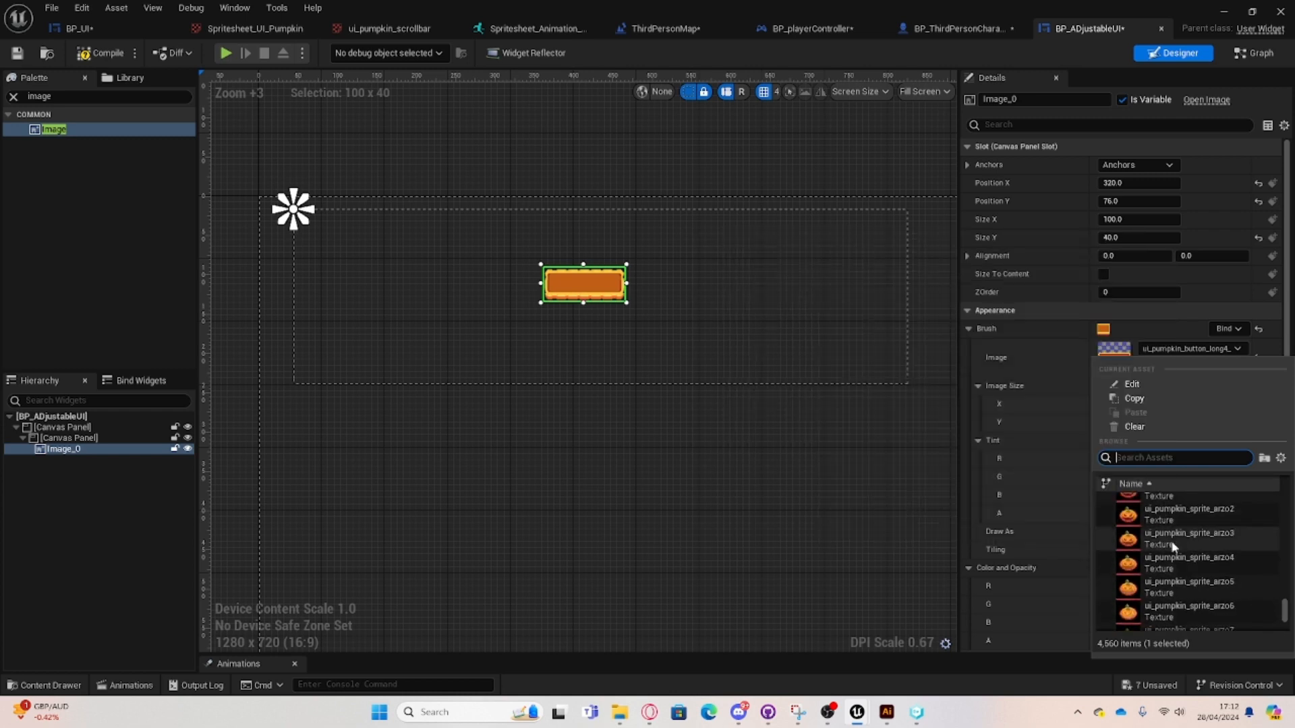
{"action": "scroll", "coordinate": [1182, 550], "scroll_direction": "down", "scroll_amount": 2}
{"action": "scroll", "coordinate": [1187, 553], "scroll_direction": "up", "scroll_amount": 3}
{"action": "scroll", "coordinate": [1193, 556], "scroll_direction": "down", "scroll_amount": 8}
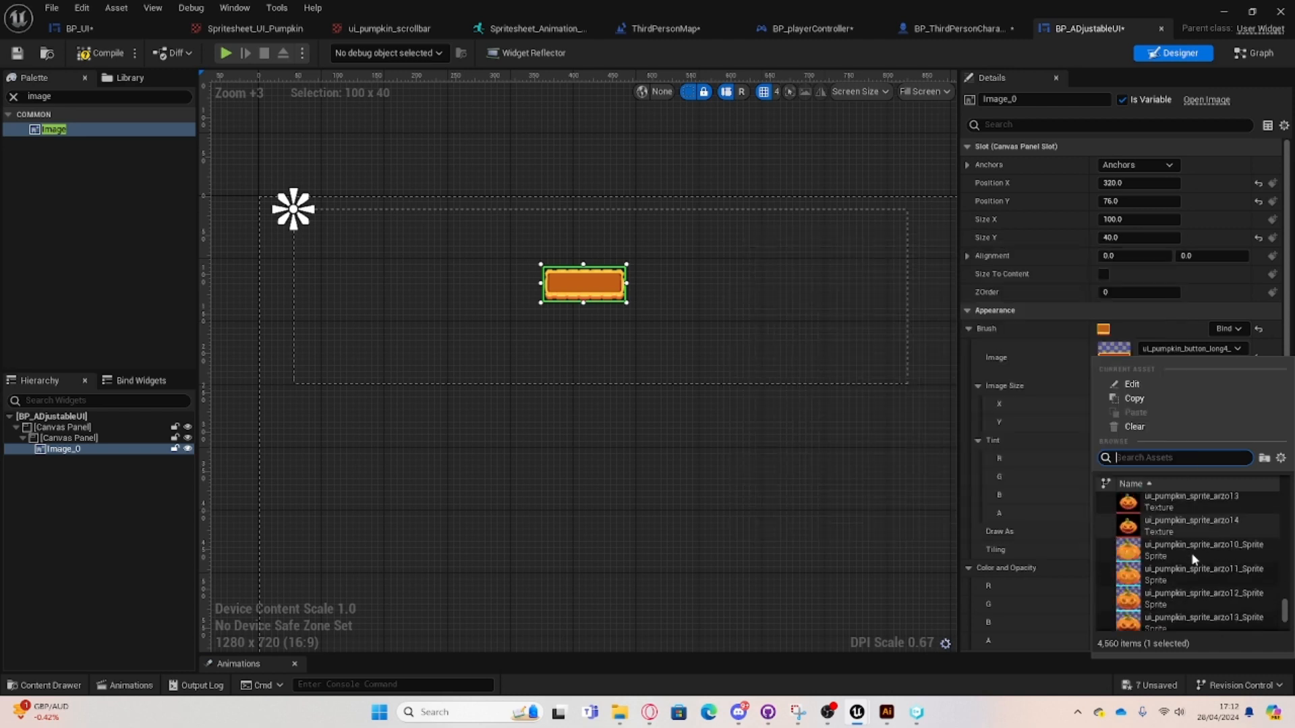
{"action": "left_click_drag", "start_coordinate": [1284, 613], "coordinate": [1175, 484]}
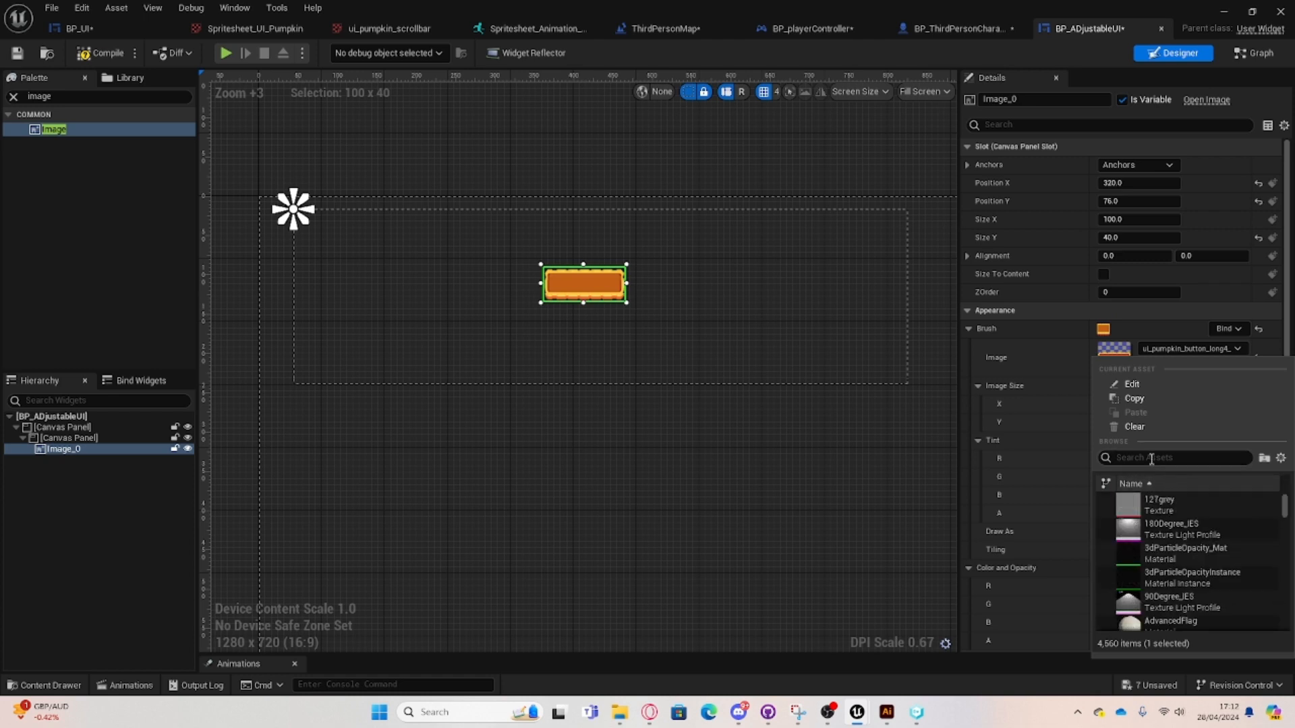
Filter the image assets by "pumpkin" and set the Image widget's brush image to the ui_pumpkin_button_short4 texture.
{"action": "left_click", "coordinate": [1123, 456]}
{"action": "type", "text": "pumpkin"}
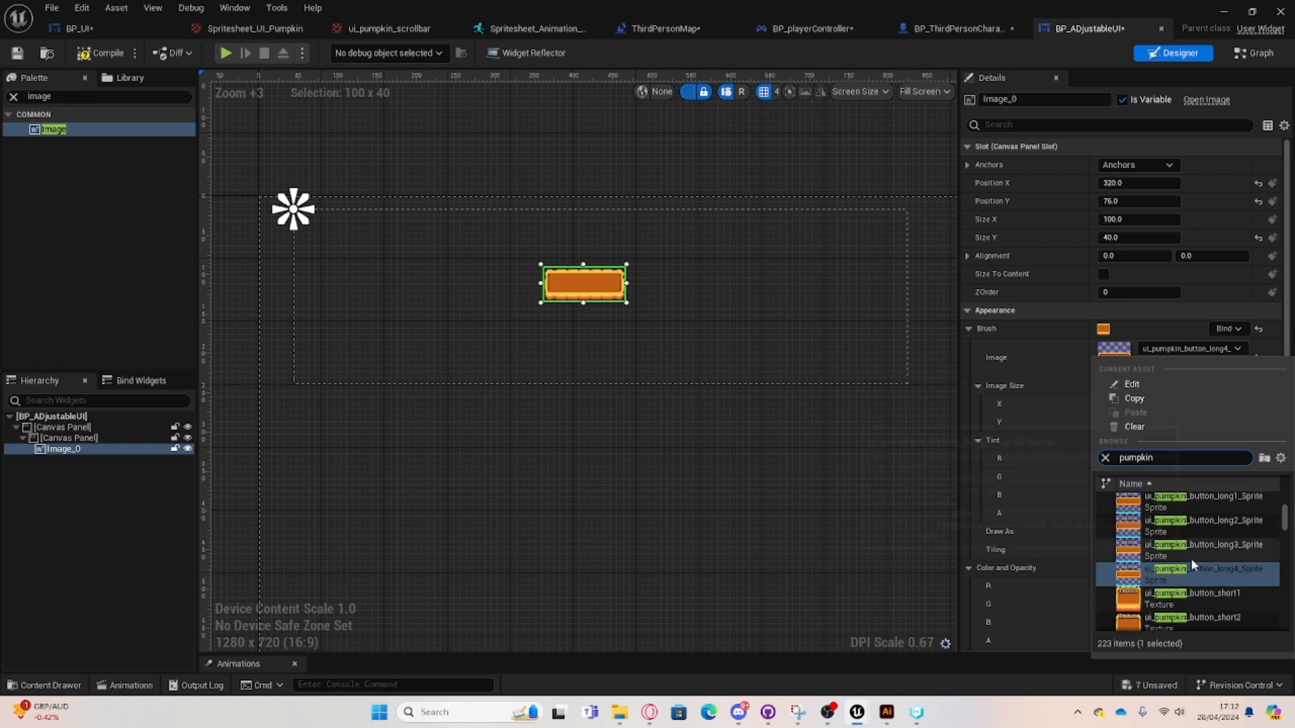
{"action": "scroll", "coordinate": [1191, 559], "scroll_direction": "down", "scroll_amount": 2}
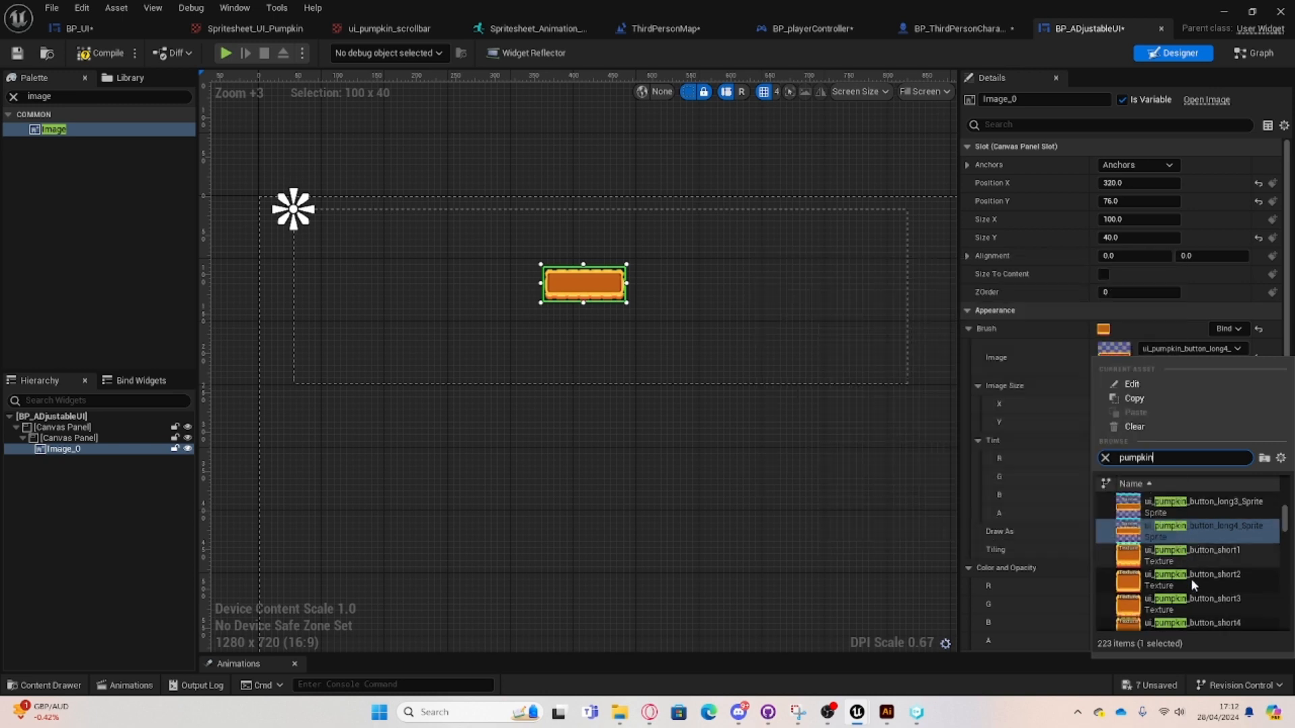
{"action": "left_click", "coordinate": [1190, 622]}
{"action": "left_click", "coordinate": [746, 448]}
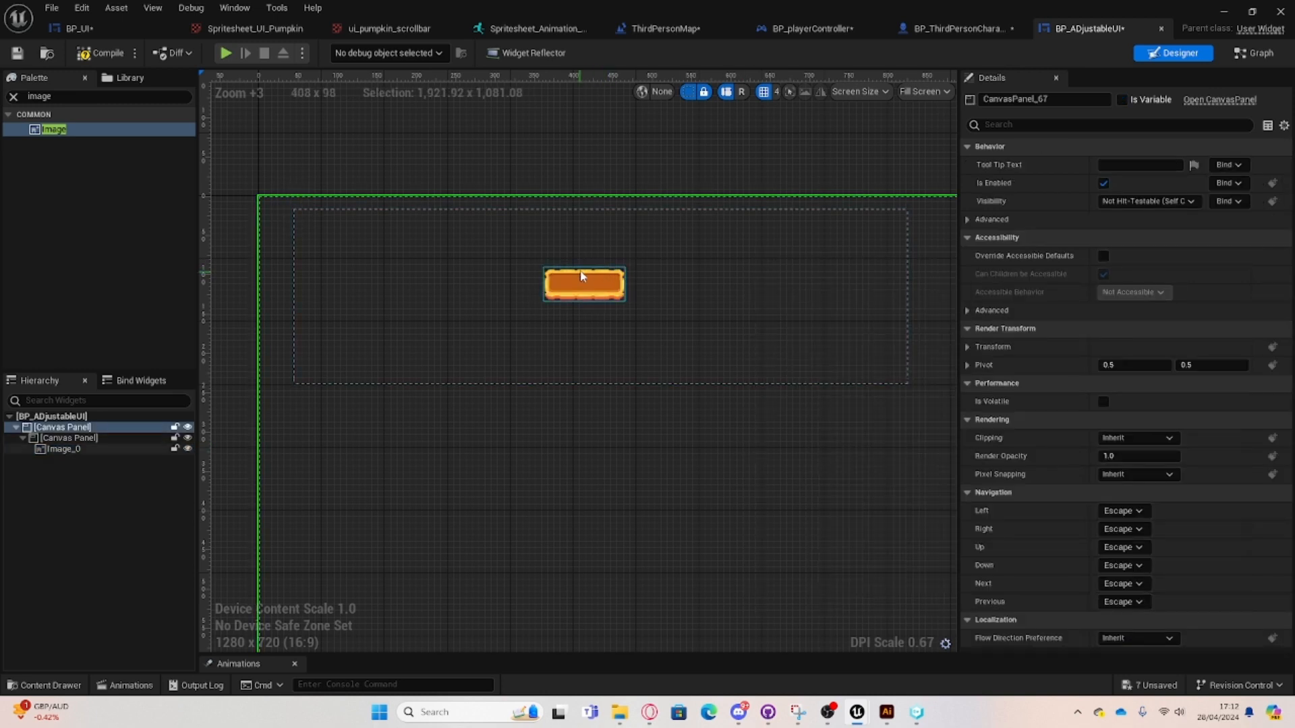
Try resizing the pumpkin button image to about 99 × 69 from its upper-left corner, and undo the resize.
{"action": "left_click", "coordinate": [584, 283]}
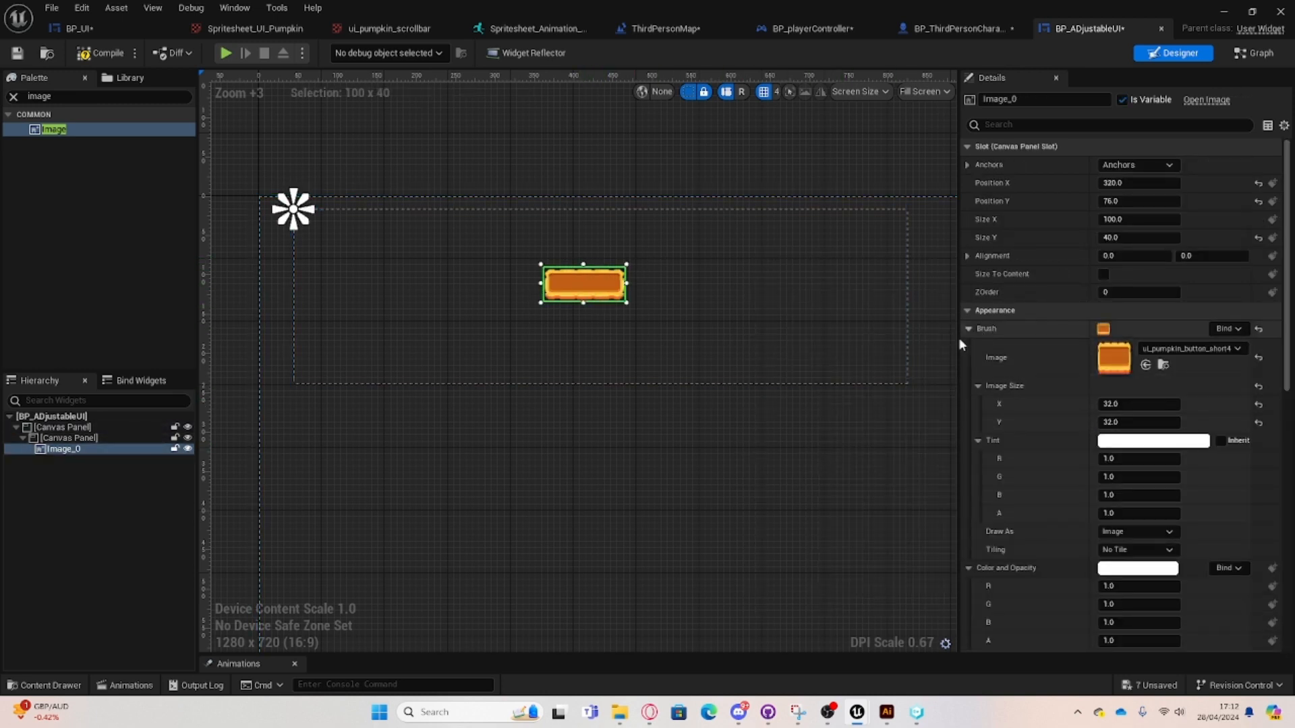
{"action": "scroll", "coordinate": [608, 383], "scroll_direction": "down", "scroll_amount": 2}
{"action": "scroll", "coordinate": [608, 383], "scroll_direction": "down", "scroll_amount": 2}
{"action": "scroll", "coordinate": [567, 385], "scroll_direction": "up", "scroll_amount": 3}
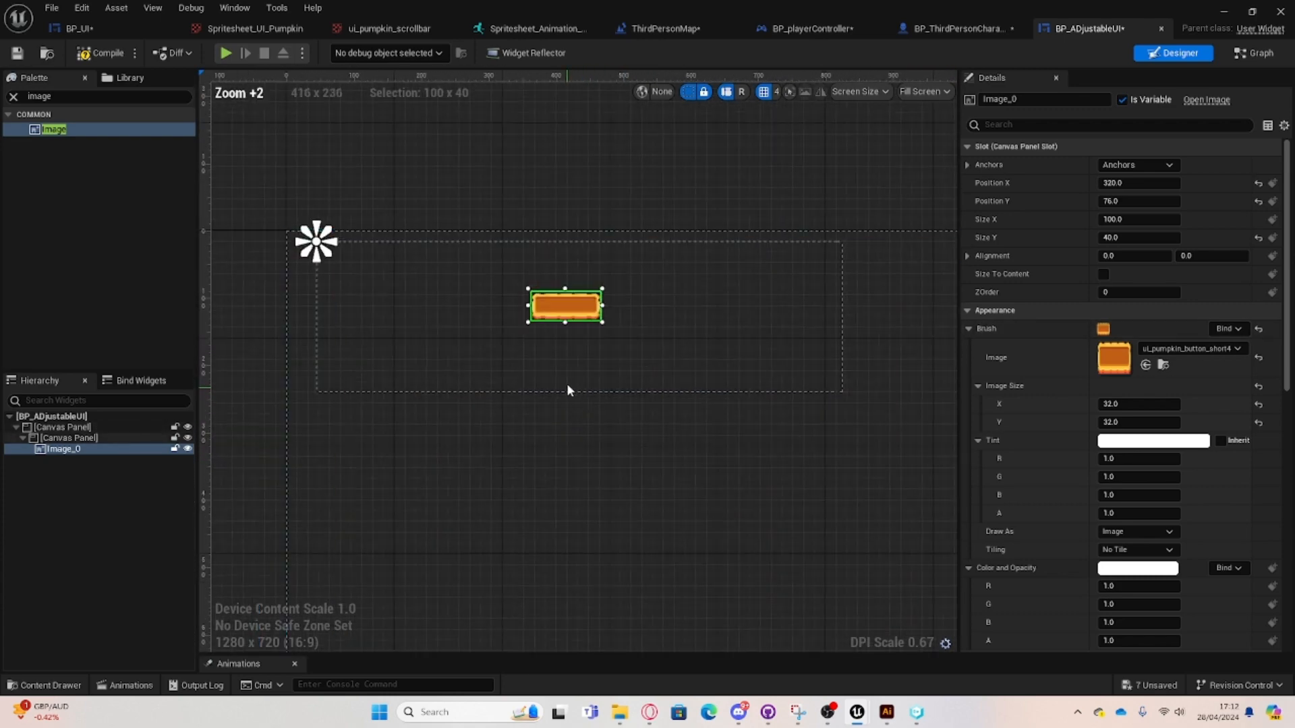
{"action": "left_click", "coordinate": [530, 301]}
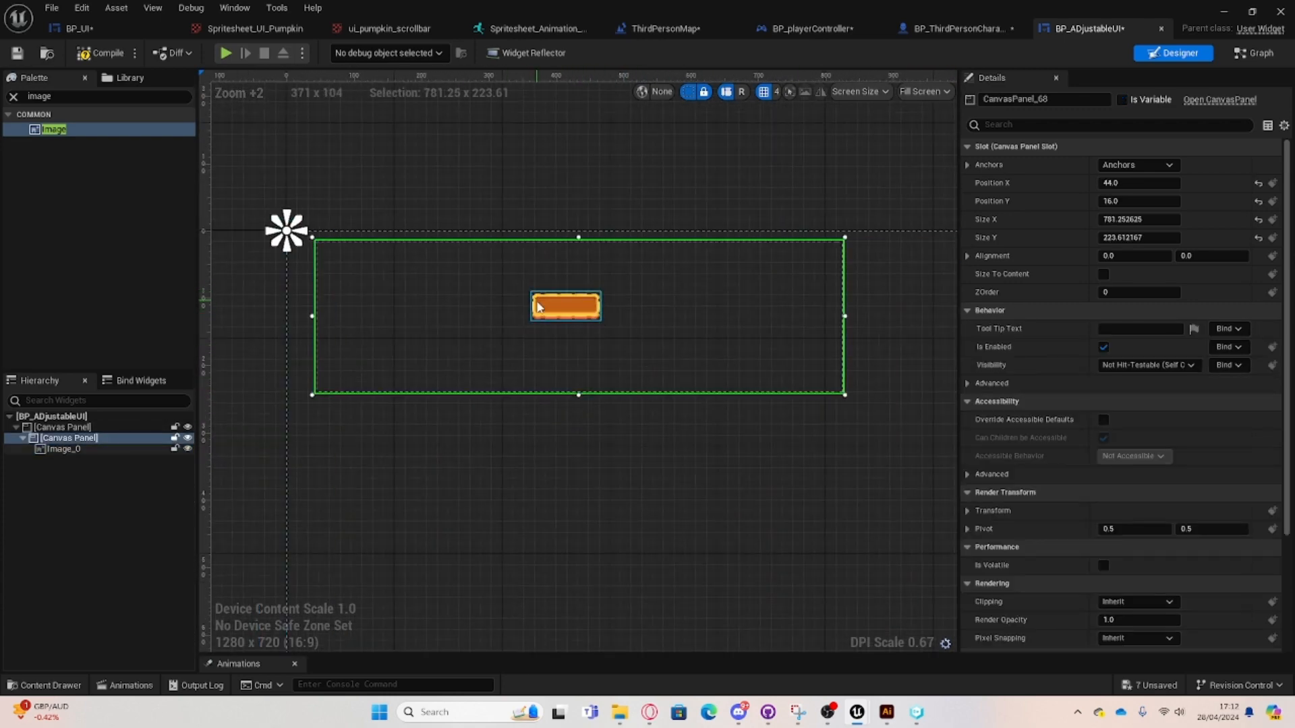
{"action": "left_click", "coordinate": [529, 301]}
{"action": "mouse_move", "coordinate": [528, 289]}
{"action": "left_mouse_down"}
{"action": "mouse_move", "coordinate": [477, 254]}
{"action": "mouse_move", "coordinate": [526, 269]}
{"action": "left_mouse_up"}
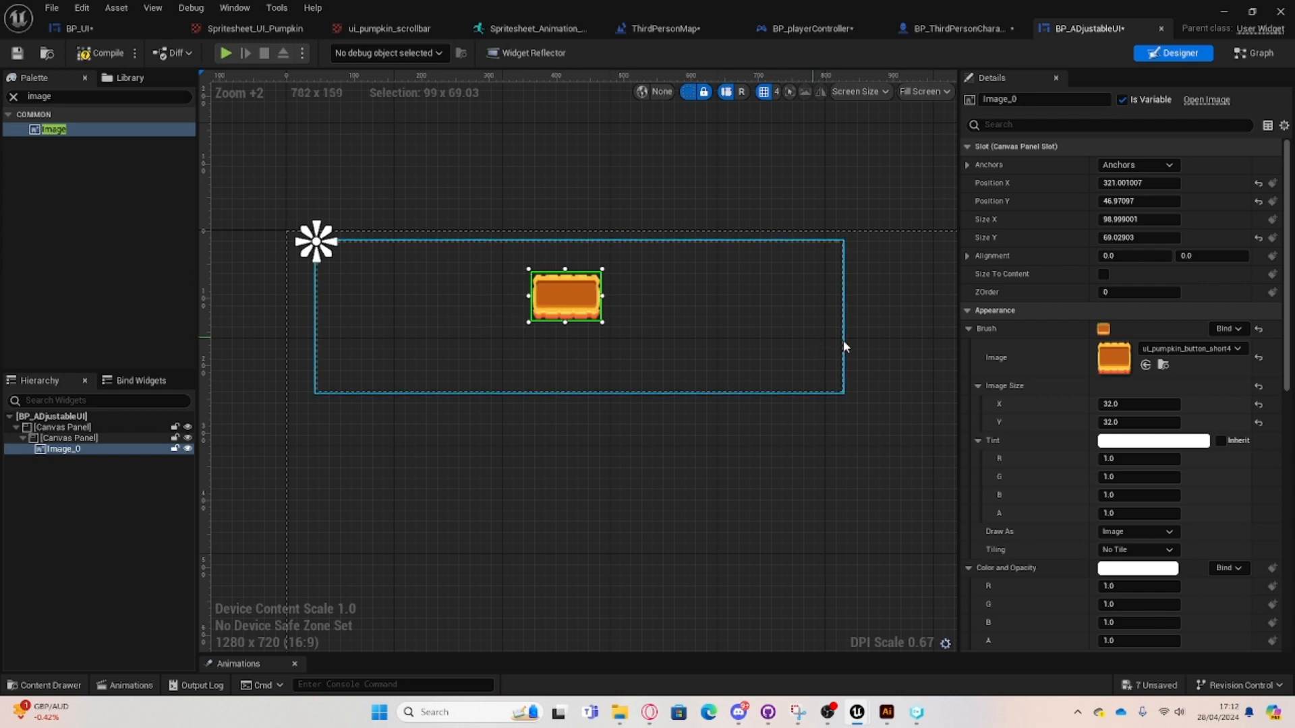
{"action": "key", "text": "ctrl+z"}
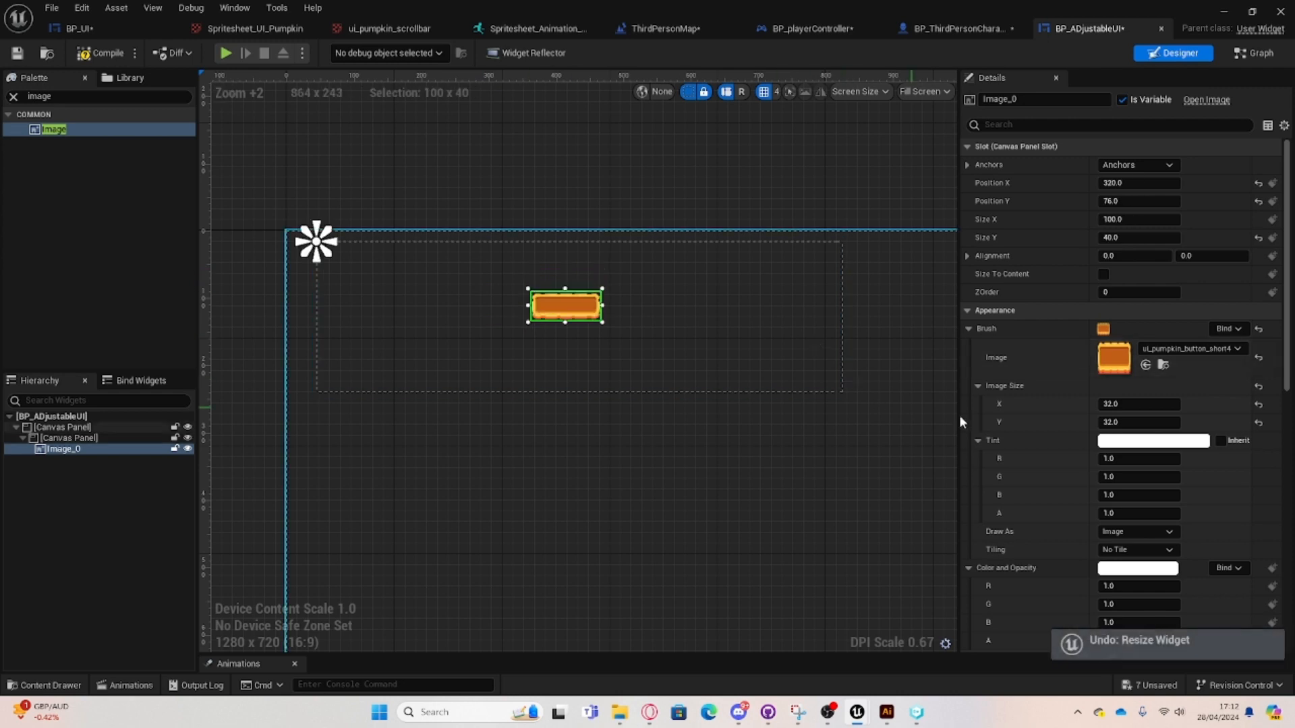
Draw the pumpkin button image's brush as a Box and set its left margin to 0.2.
{"action": "left_click", "coordinate": [1112, 532]}
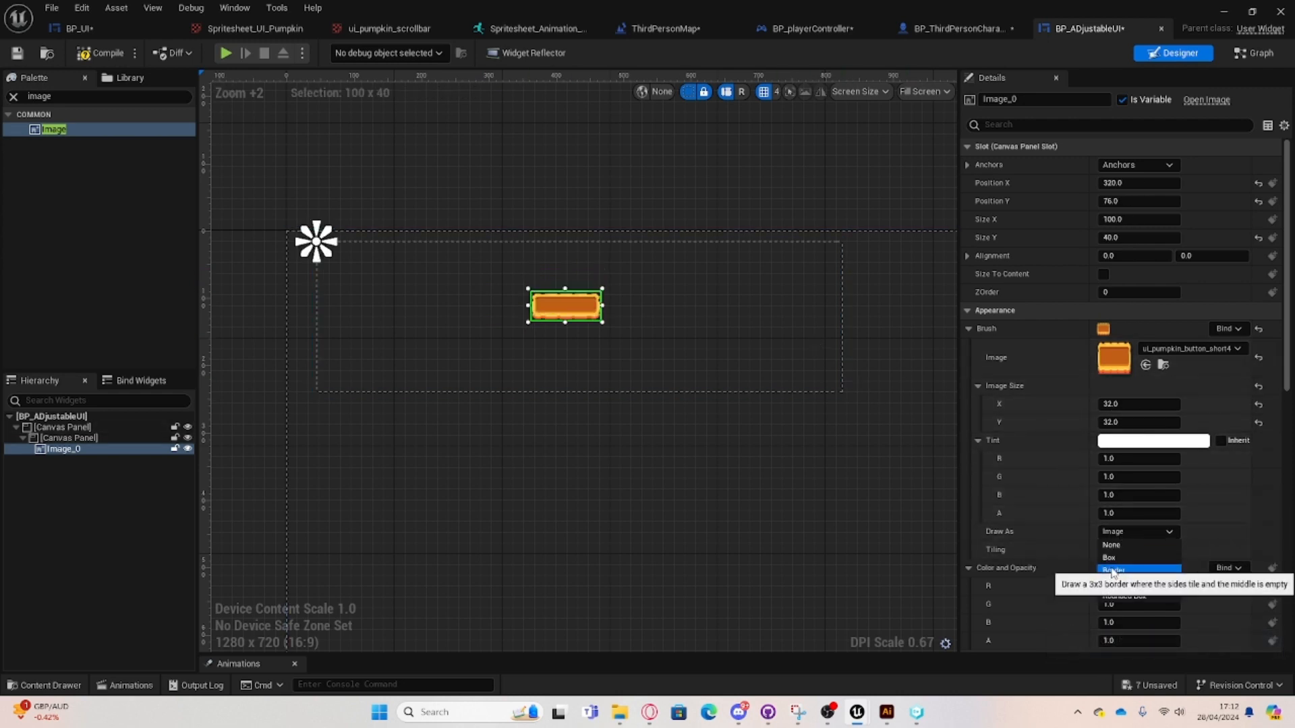
{"action": "left_click", "coordinate": [1108, 558]}
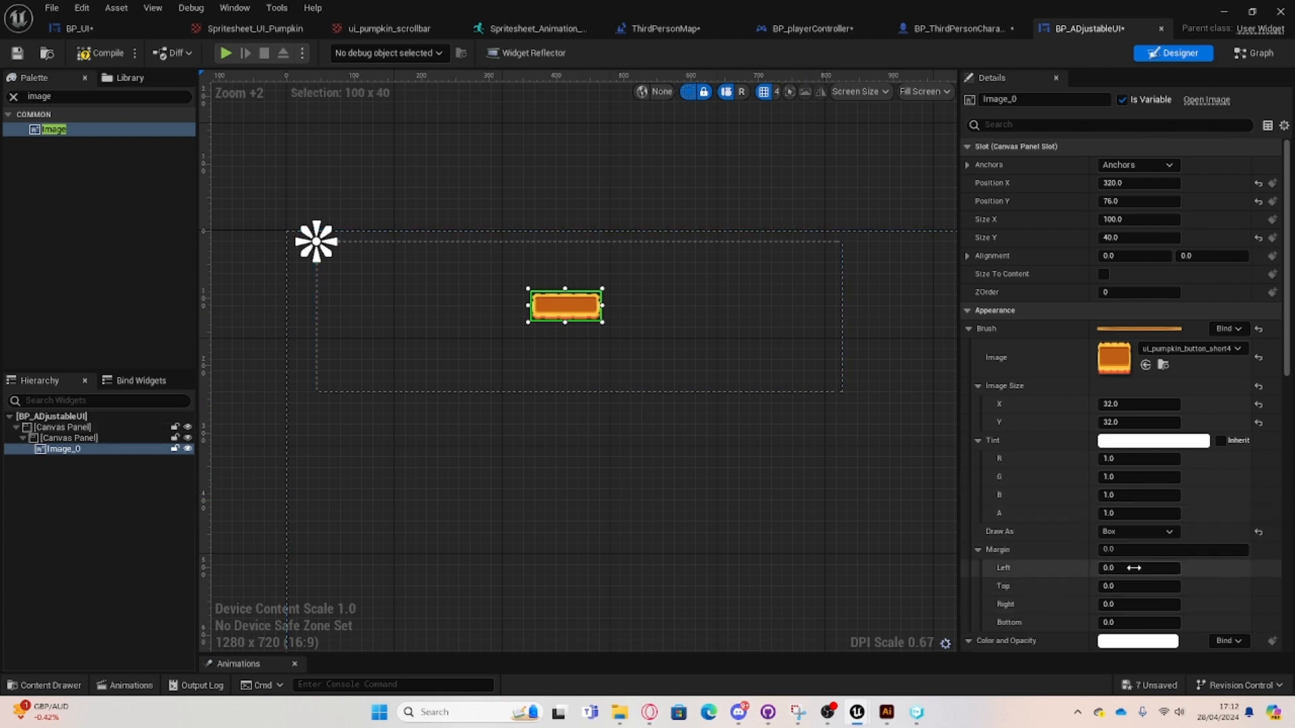
{"action": "left_click", "coordinate": [1160, 568]}
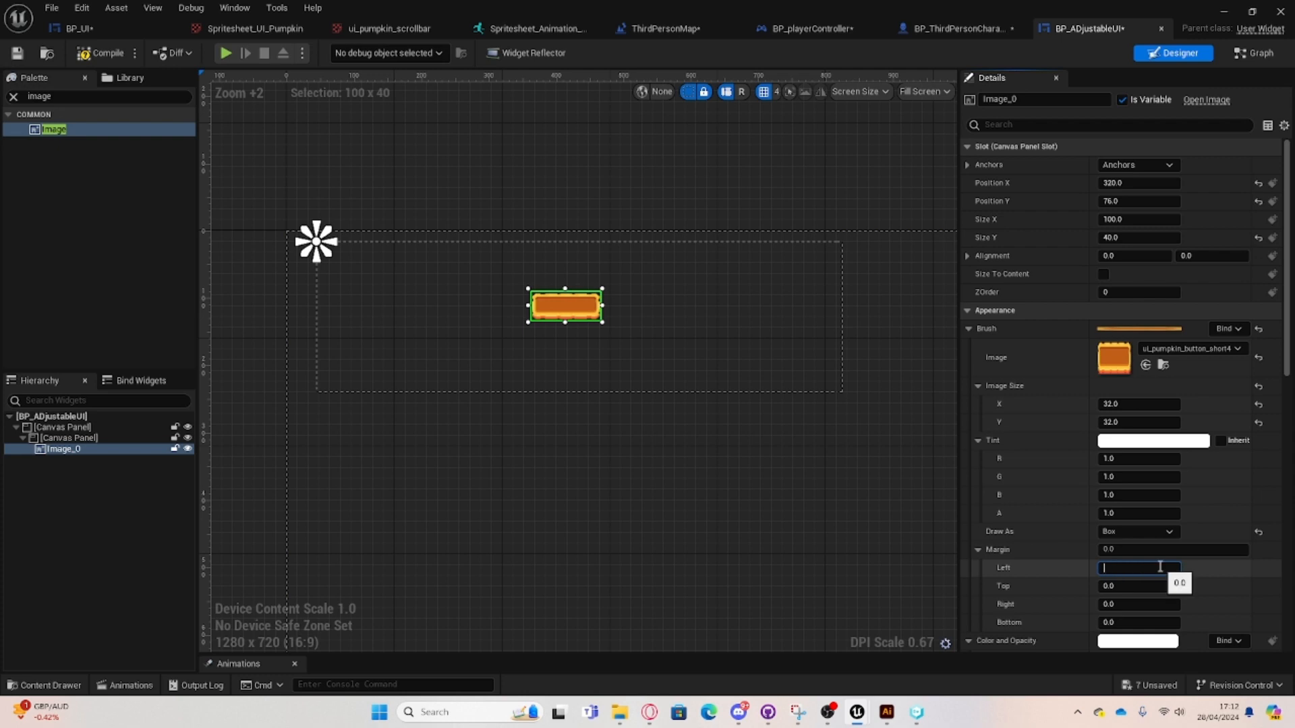
{"action": "type", "text": "0.2"}
{"action": "key", "text": "Return"}
Set the brush's top margin to 0.4 and its right margin to 0.2.
{"action": "left_click", "coordinate": [1170, 586]}
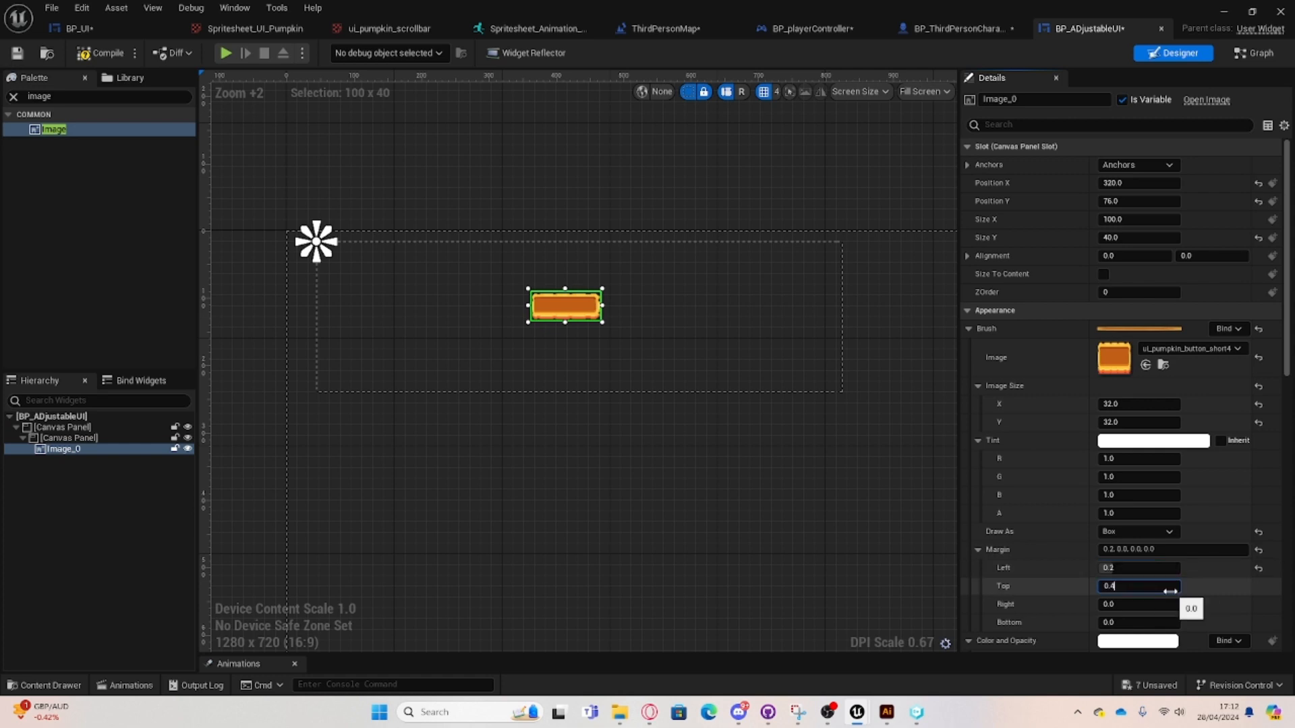
{"action": "key", "text": "Return"}
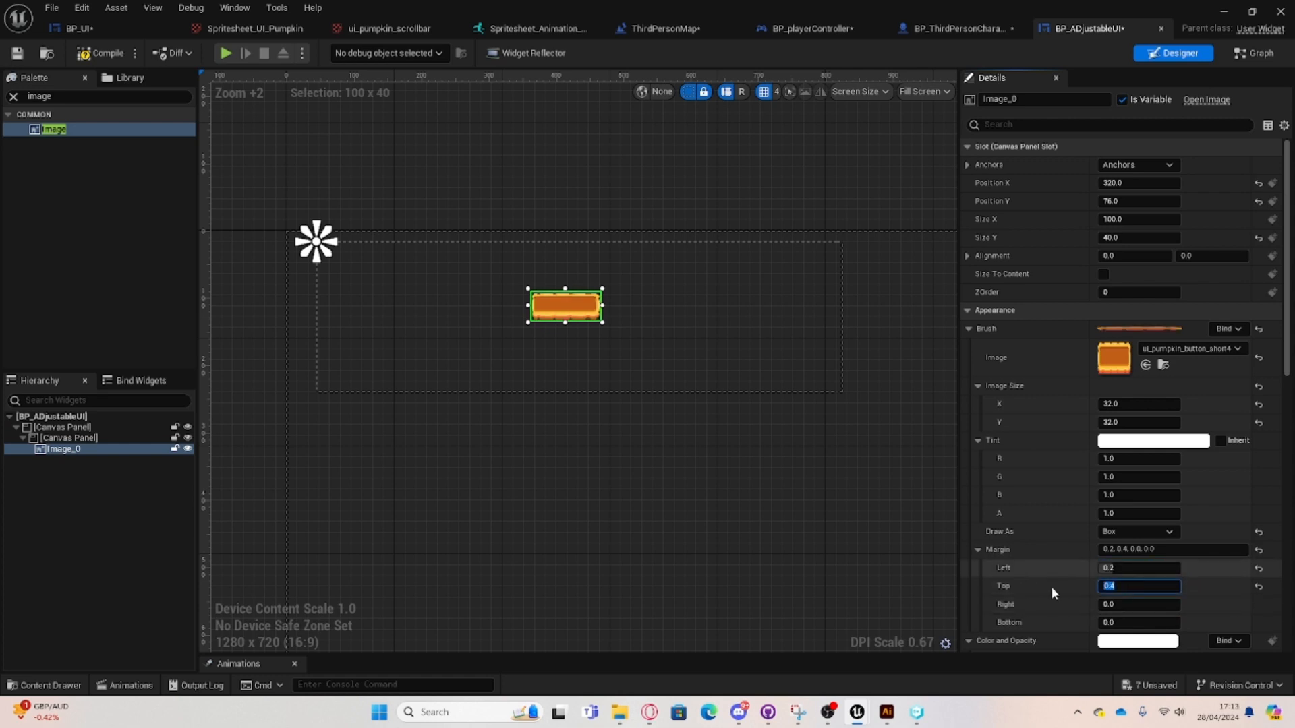
{"action": "left_click", "coordinate": [1168, 607]}
{"action": "key", "text": "BackSpace"}
{"action": "type", "text": "0.2"}
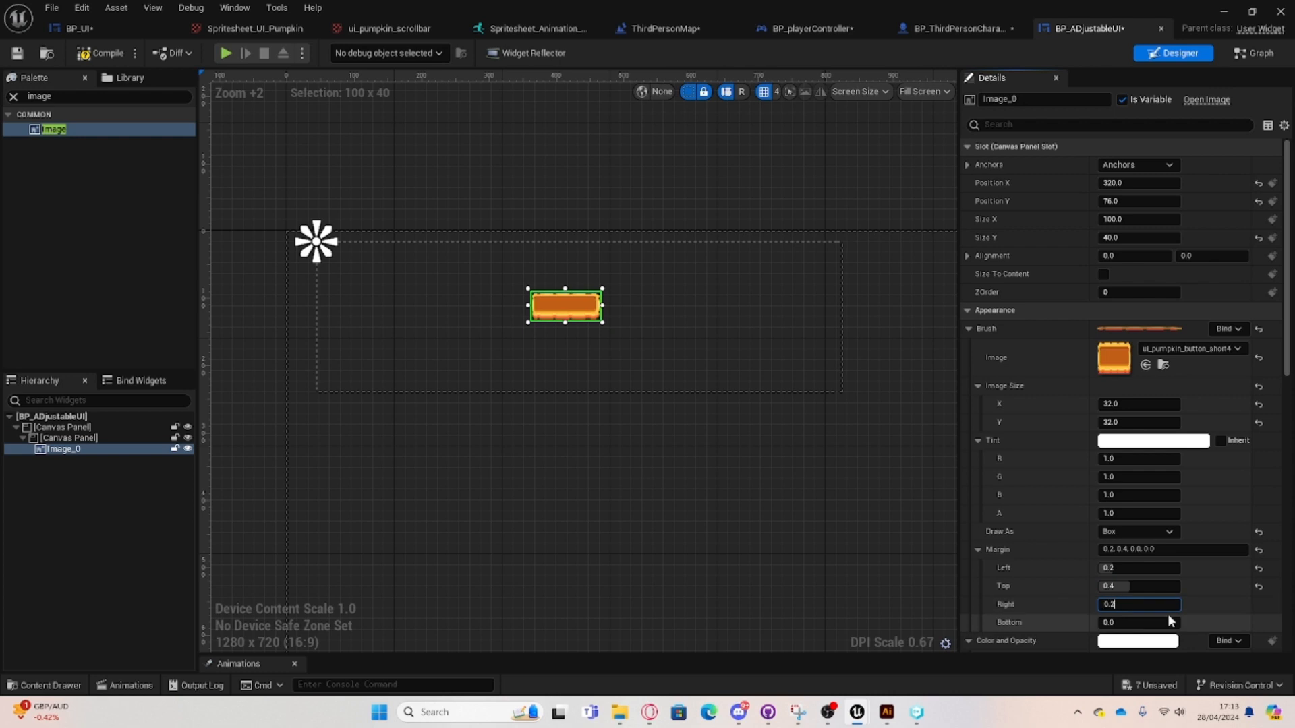
{"action": "key", "text": "Return"}
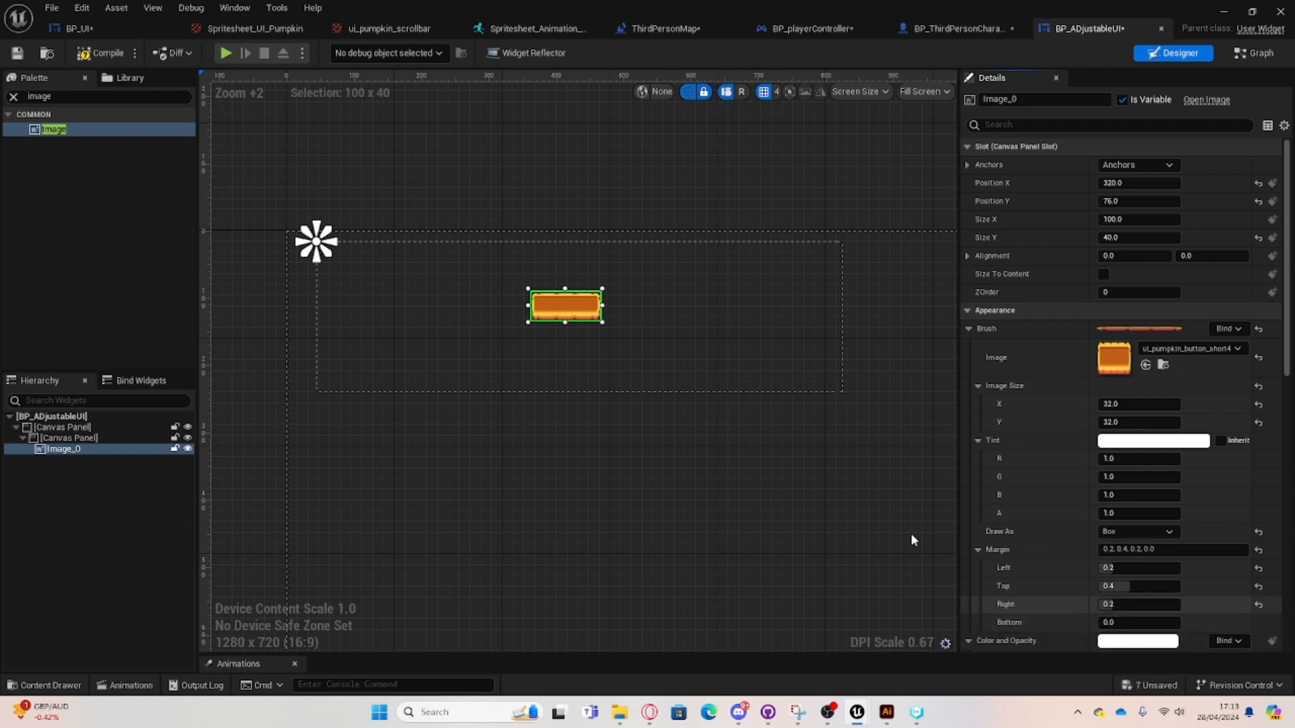
Test the brush's bottom margin at 0.4, 0.7, 1, 0.09 and 0.1.
{"action": "scroll", "coordinate": [656, 379], "scroll_direction": "up", "scroll_amount": 8}
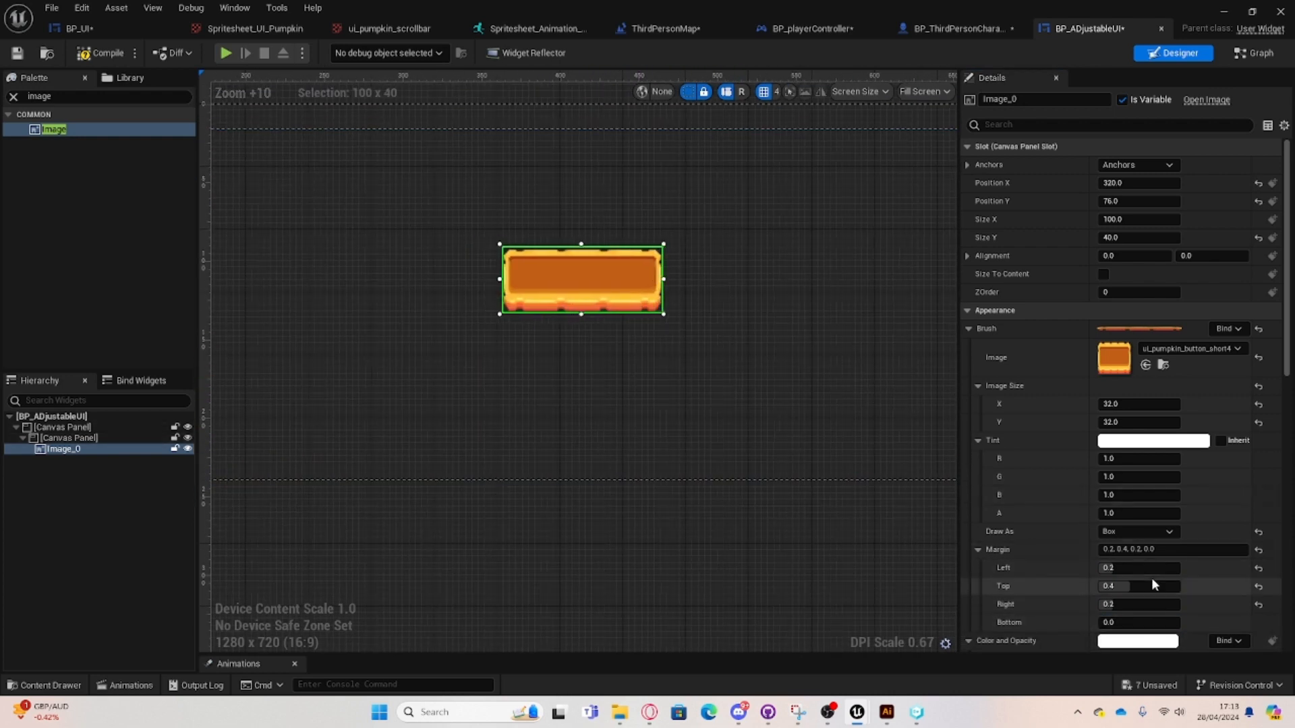
{"action": "left_click", "coordinate": [1134, 622]}
{"action": "key", "text": "BackSpace"}
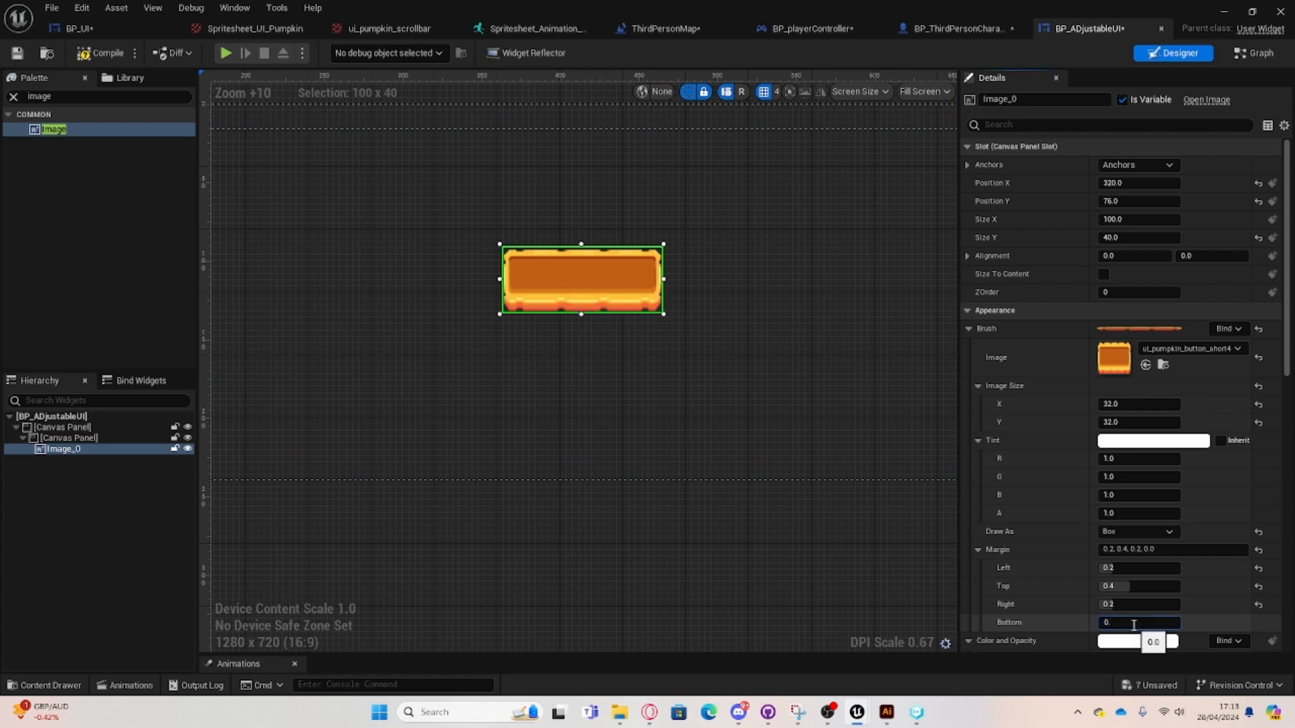
{"action": "type", "text": "0.4"}
{"action": "key", "text": "Return"}
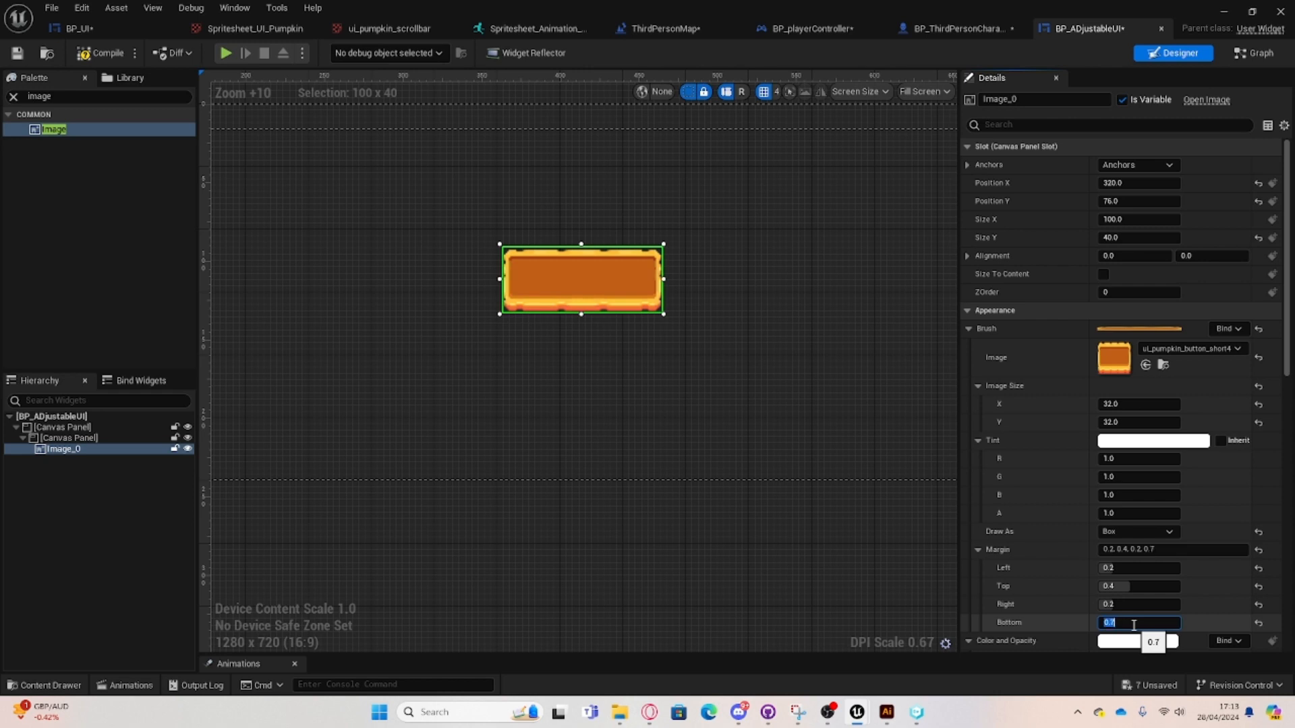
{"action": "type", "text": "1"}
{"action": "key", "text": "Return"}
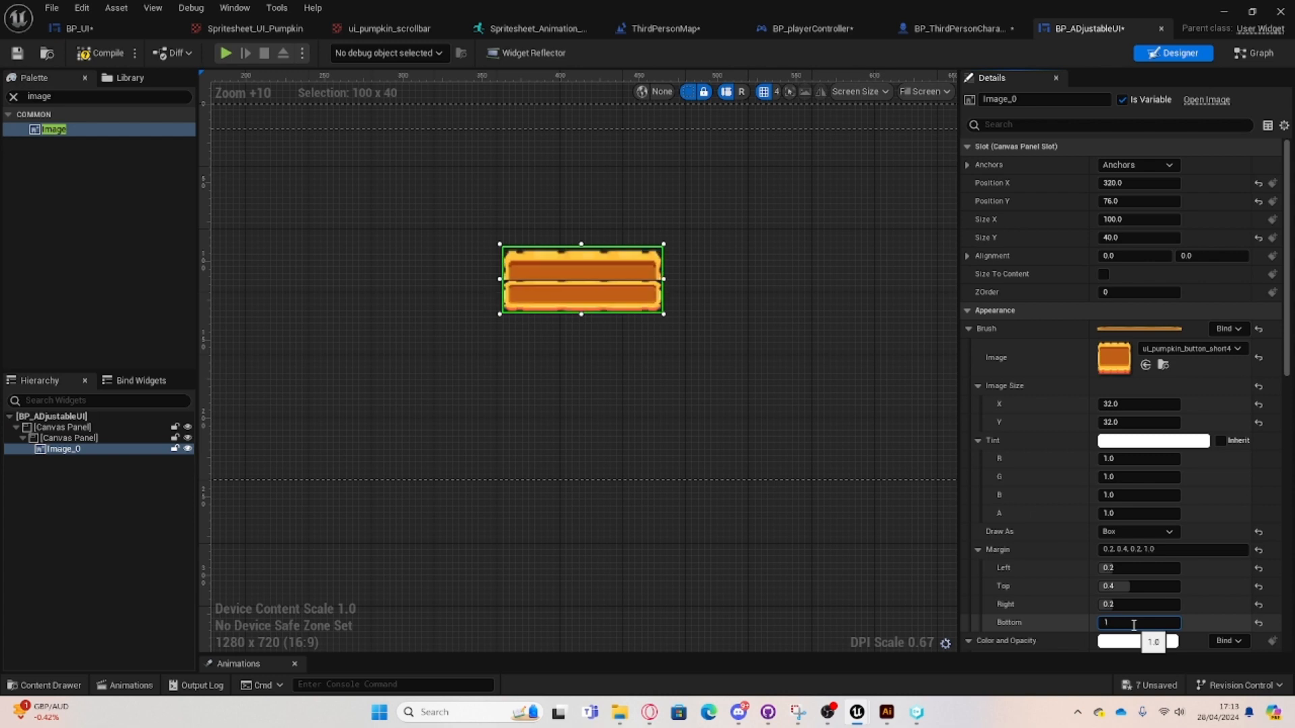
{"action": "type", "text": "0.09"}
{"action": "key", "text": "Return"}
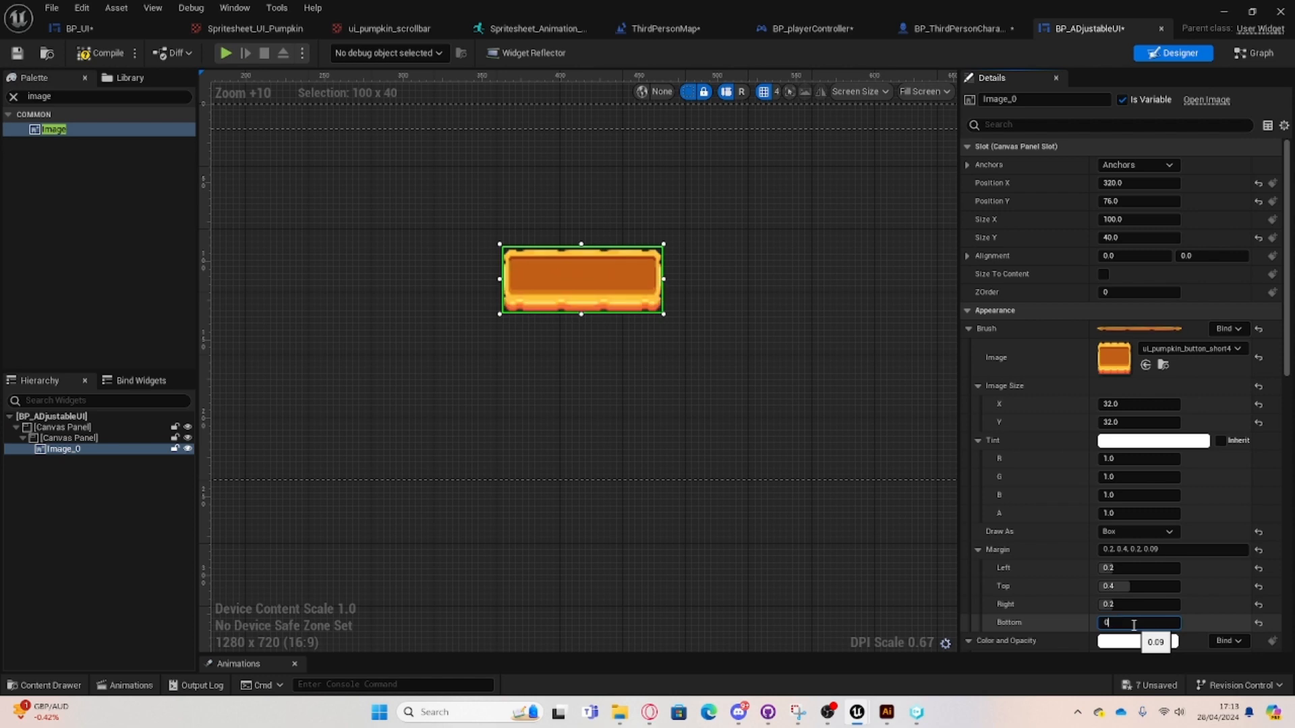
{"action": "type", "text": "0.1"}
{"action": "key", "text": "Return"}
Compare bottom margins of 0.6, 0.8 and 0.7 on the brush, leaving the value at 0.6.
{"action": "type", "text": "0.6"}
{"action": "key", "text": "Return"}
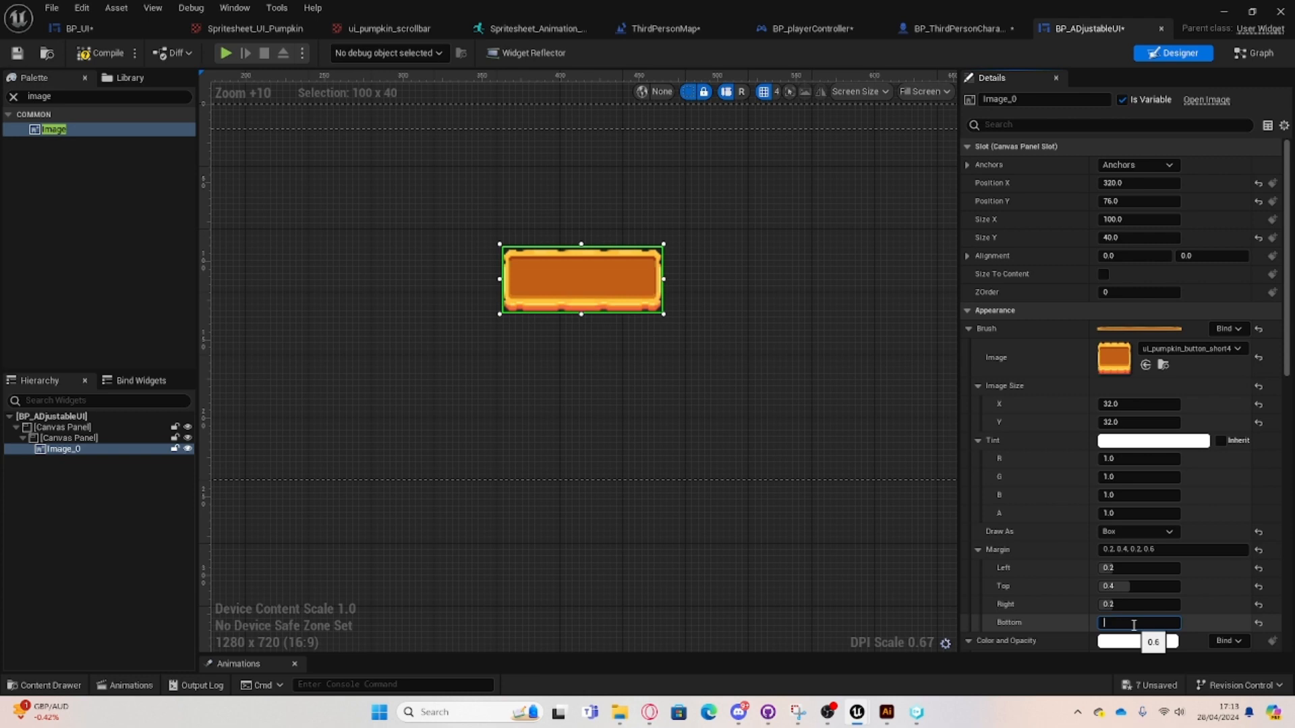
{"action": "type", "text": "0.8"}
{"action": "key", "text": "Return"}
{"action": "type", "text": "0.7"}
{"action": "key", "text": "Return"}
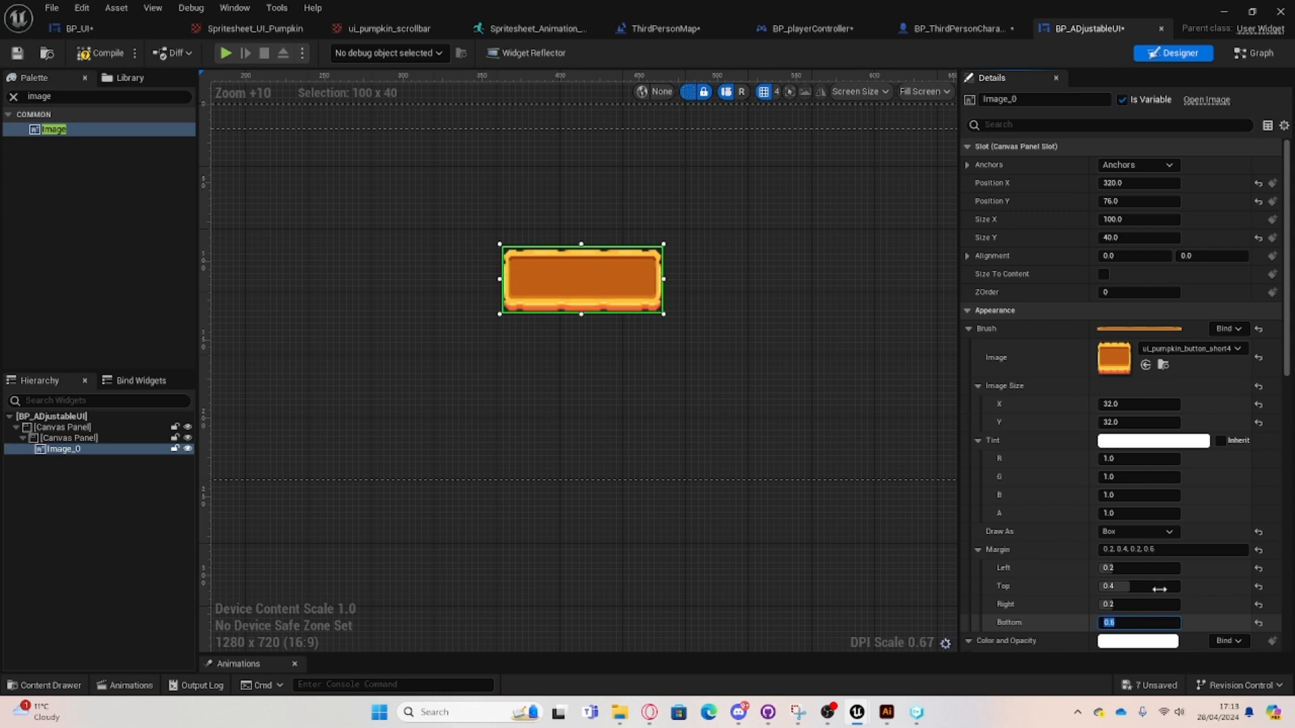
Enlarge the pumpkin button image to about 379 × 98 and place it at about X 160, Y 36.
{"action": "left_click", "coordinate": [496, 251]}
{"action": "left_click", "coordinate": [509, 255]}
{"action": "left_click_drag", "start_coordinate": [500, 244], "coordinate": [359, 295]}
{"action": "scroll", "coordinate": [537, 289], "scroll_direction": "down", "scroll_amount": 5}
{"action": "left_click_drag", "start_coordinate": [500, 306], "coordinate": [570, 283]}
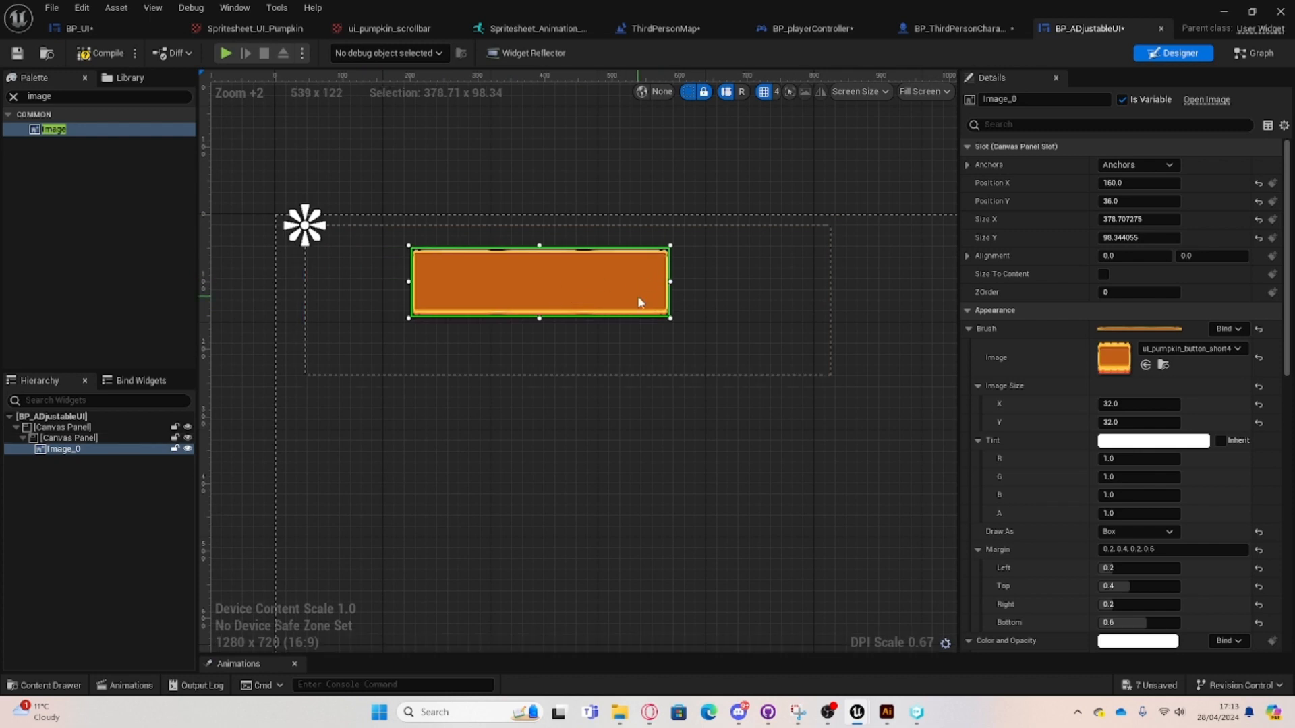
Stretch the pumpkin button image to about 505 × 157 and move it to about X 140, Y 20.
{"action": "left_click_drag", "start_coordinate": [670, 283], "coordinate": [755, 283]}
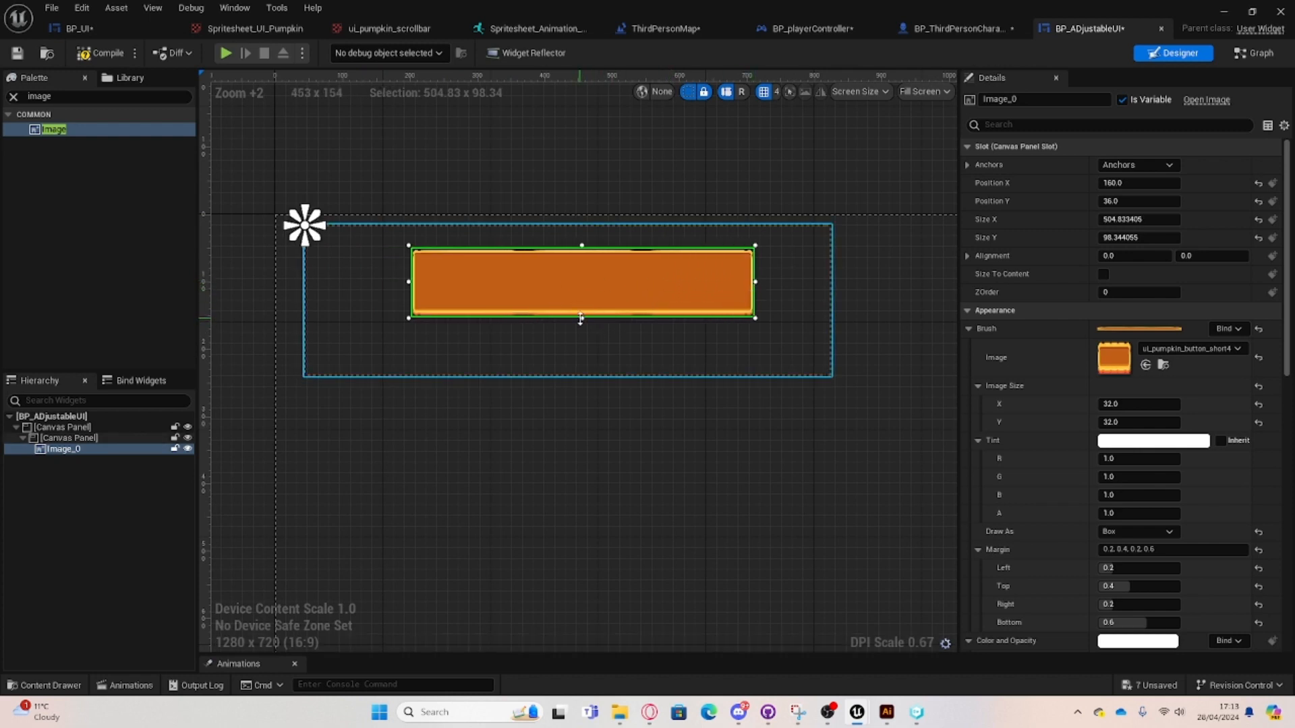
{"action": "left_click_drag", "start_coordinate": [580, 318], "coordinate": [615, 321]}
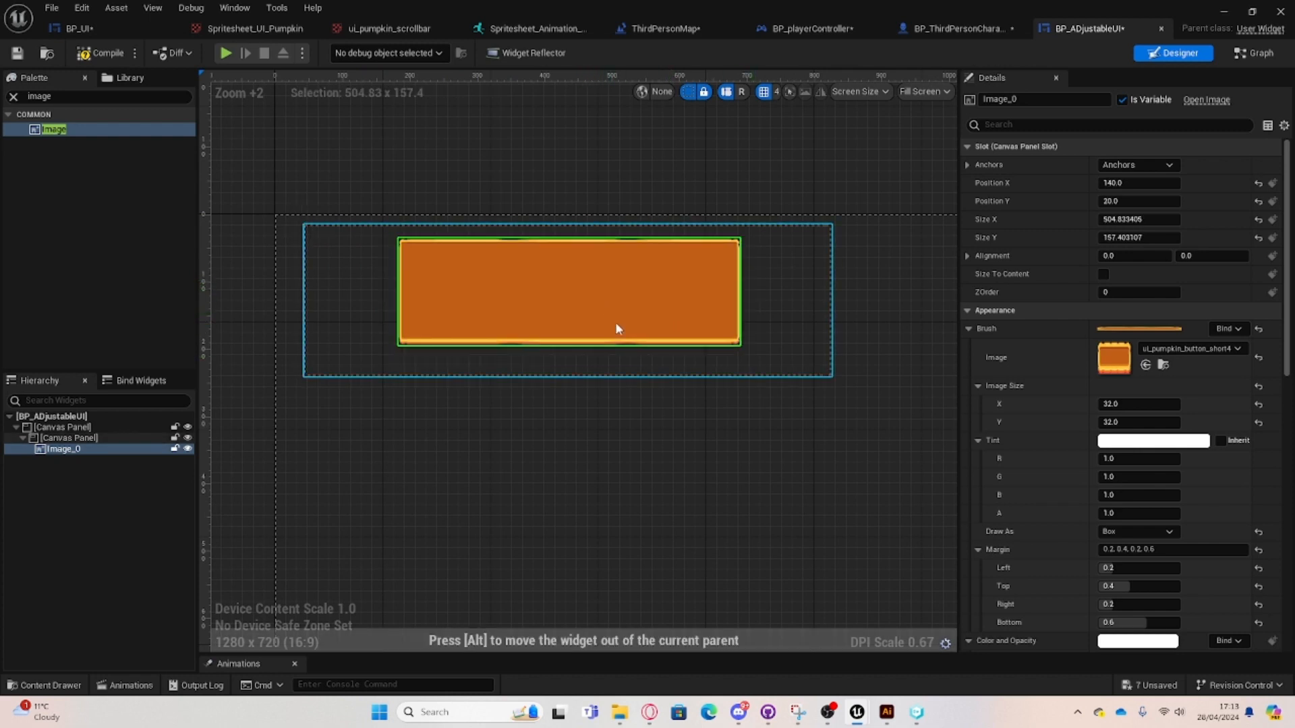
{"action": "scroll", "coordinate": [634, 351], "scroll_direction": "down", "scroll_amount": 5}
{"action": "left_click", "coordinate": [649, 374]}
{"action": "scroll", "coordinate": [714, 356], "scroll_direction": "up", "scroll_amount": 3}
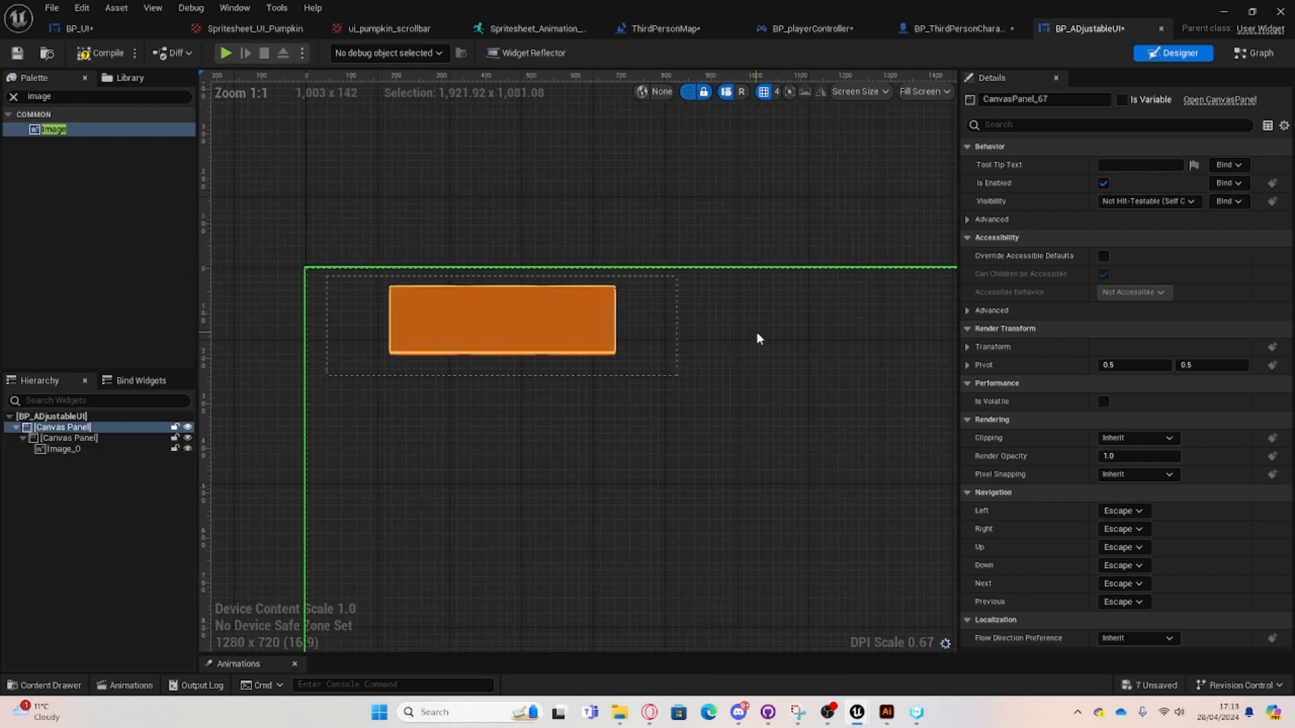
Try top margins of 0.3 and 0.5 on the enlarged image's brush, and set the top margin to 0.6.
{"action": "left_click", "coordinate": [588, 334]}
{"action": "scroll", "coordinate": [809, 383], "scroll_direction": "up", "scroll_amount": 3}
{"action": "right_click_drag", "start_coordinate": [497, 368], "coordinate": [904, 443]}
{"action": "scroll", "coordinate": [1165, 586], "scroll_direction": "down", "scroll_amount": 1}
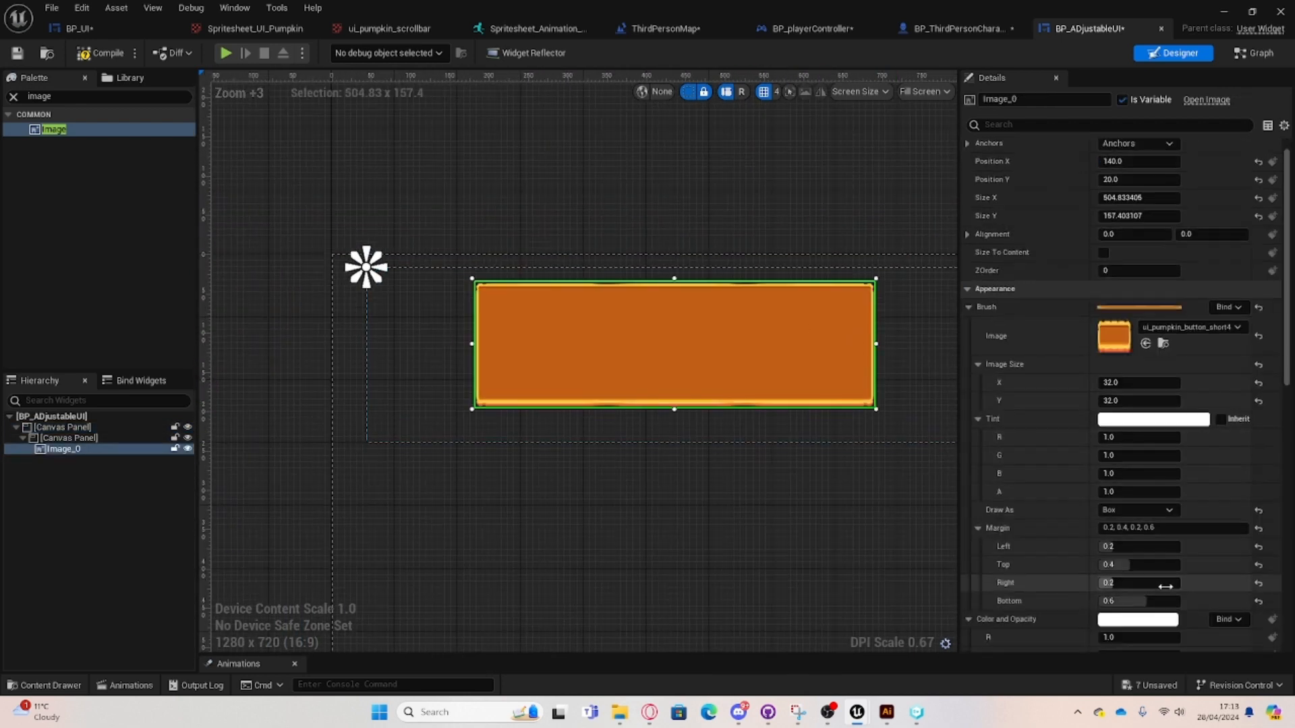
{"action": "scroll", "coordinate": [1166, 585], "scroll_direction": "down", "scroll_amount": 1}
{"action": "left_click", "coordinate": [1143, 545]}
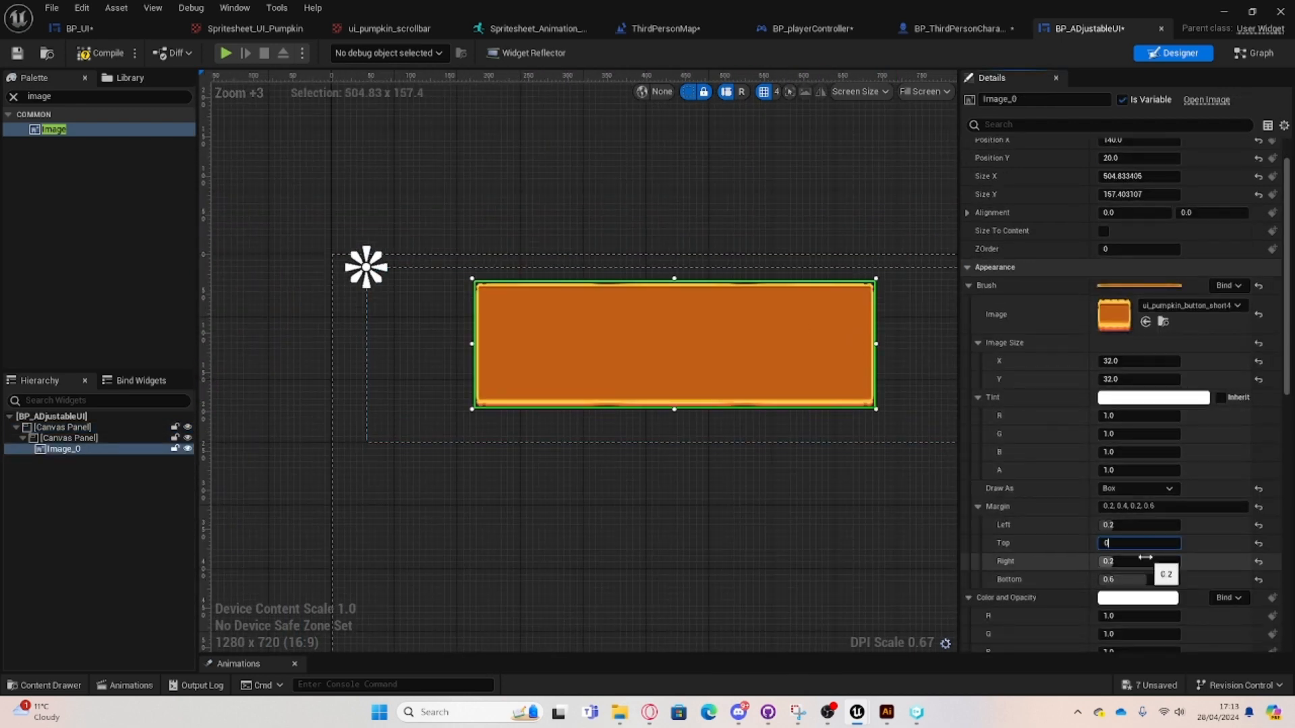
{"action": "type", "text": "0.3"}
{"action": "key", "text": "Return"}
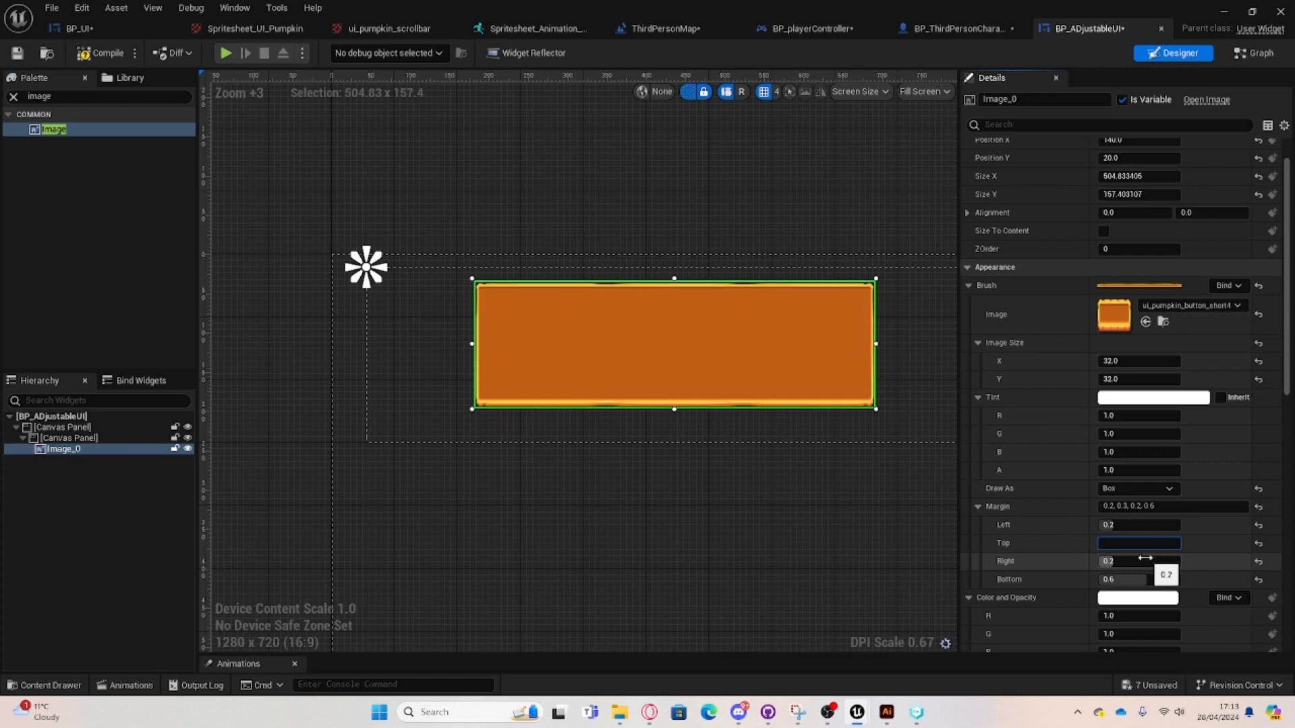
{"action": "type", "text": "0.5"}
{"action": "key", "text": "Return"}
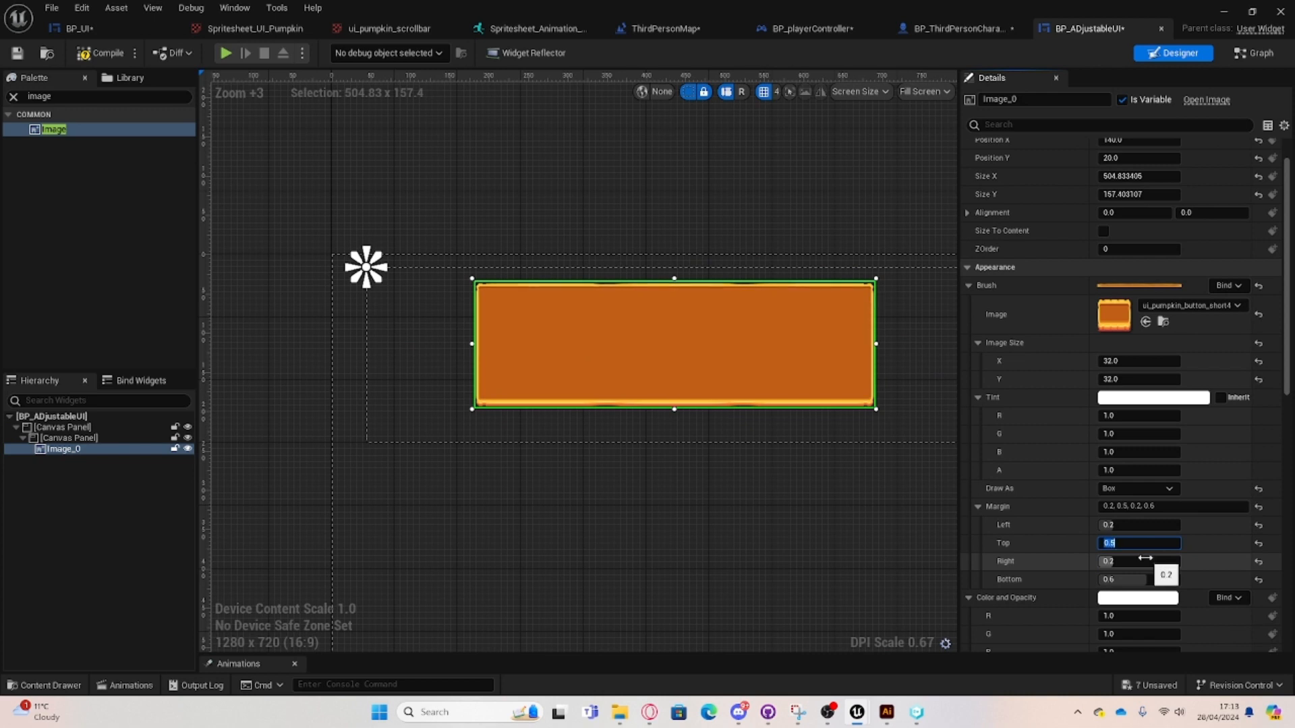
{"action": "type", "text": "0.3"}
{"action": "key", "text": "Return"}
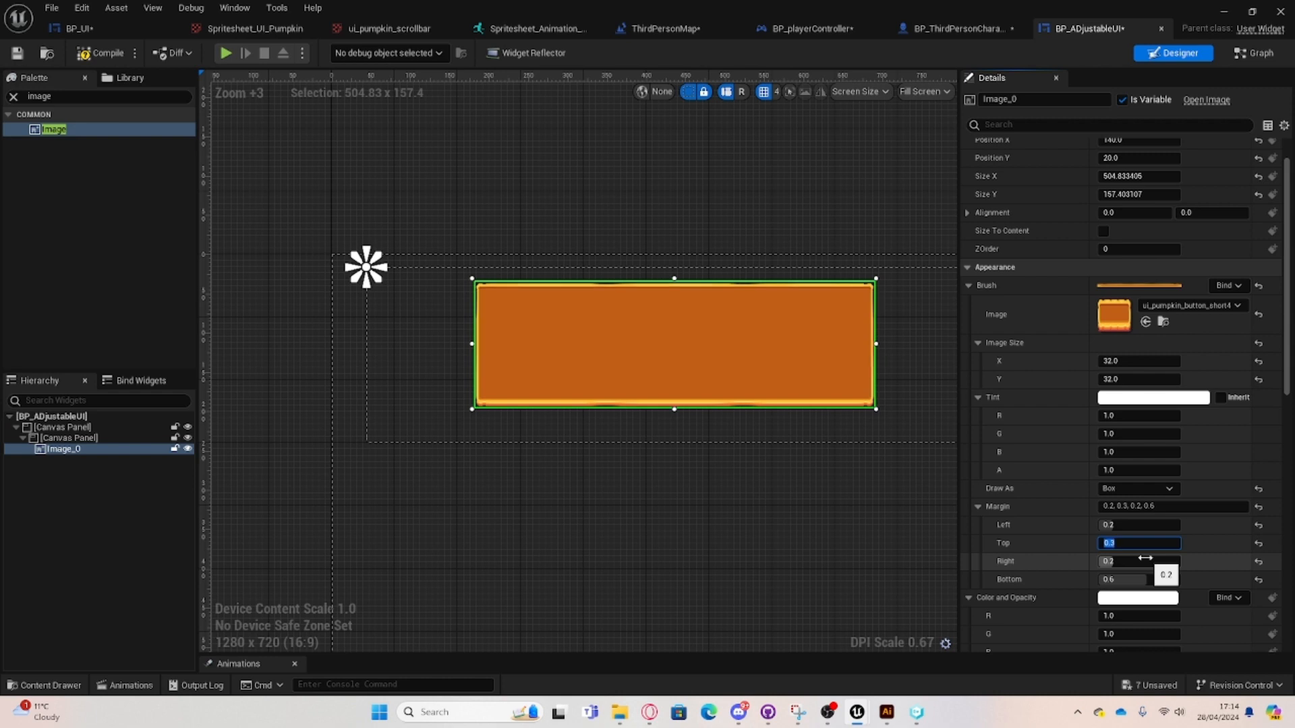
{"action": "type", "text": ".6"}
{"action": "key", "text": "Return"}
Try a bottom margin of 0.3 on the image's brush, and set the bottom margin to 0.4.
{"action": "left_click", "coordinate": [1126, 579]}
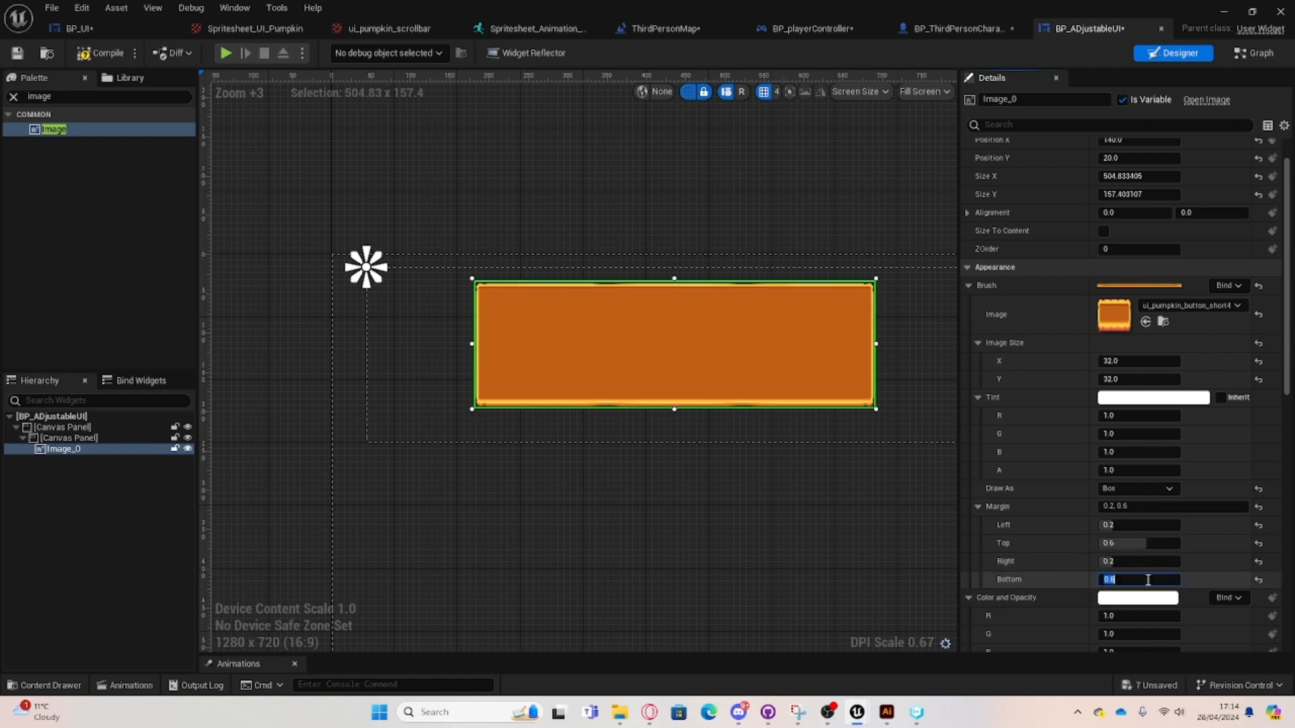
{"action": "key", "text": "BackSpace"}
{"action": "type", "text": "0."}
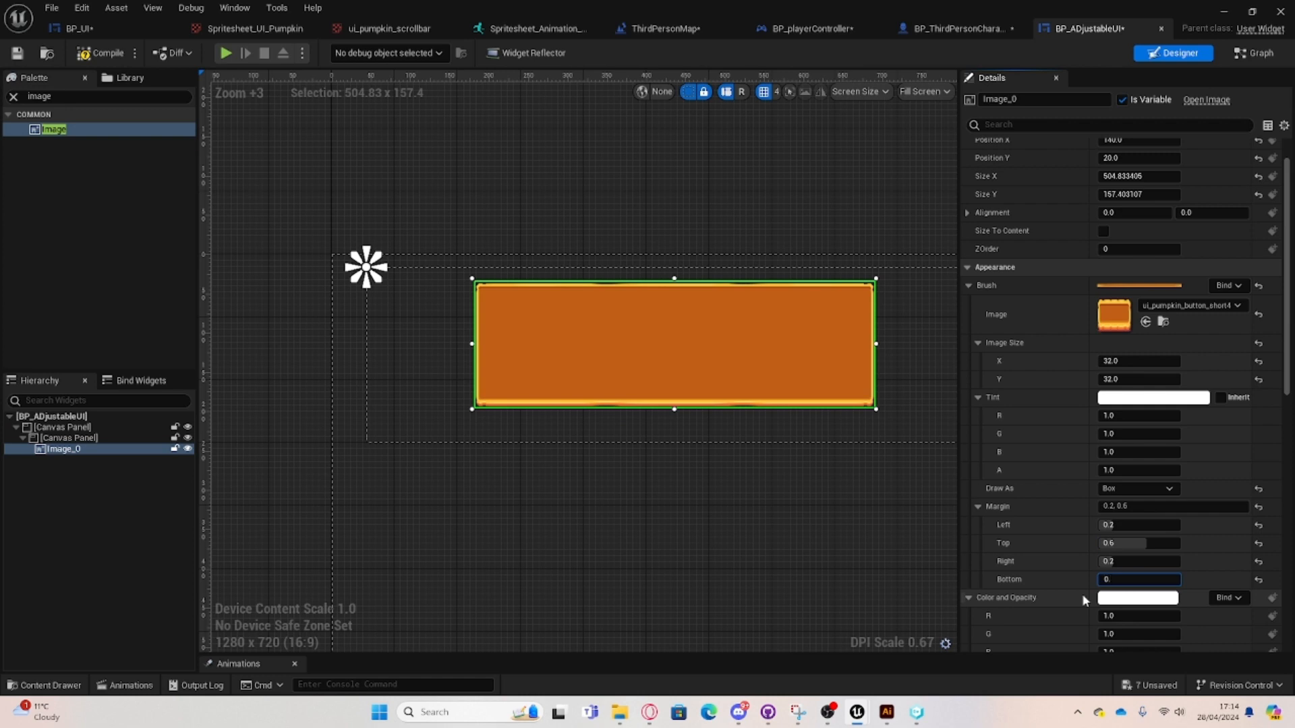
{"action": "type", "text": "3"}
{"action": "key", "text": "Return"}
{"action": "type", "text": "0"}
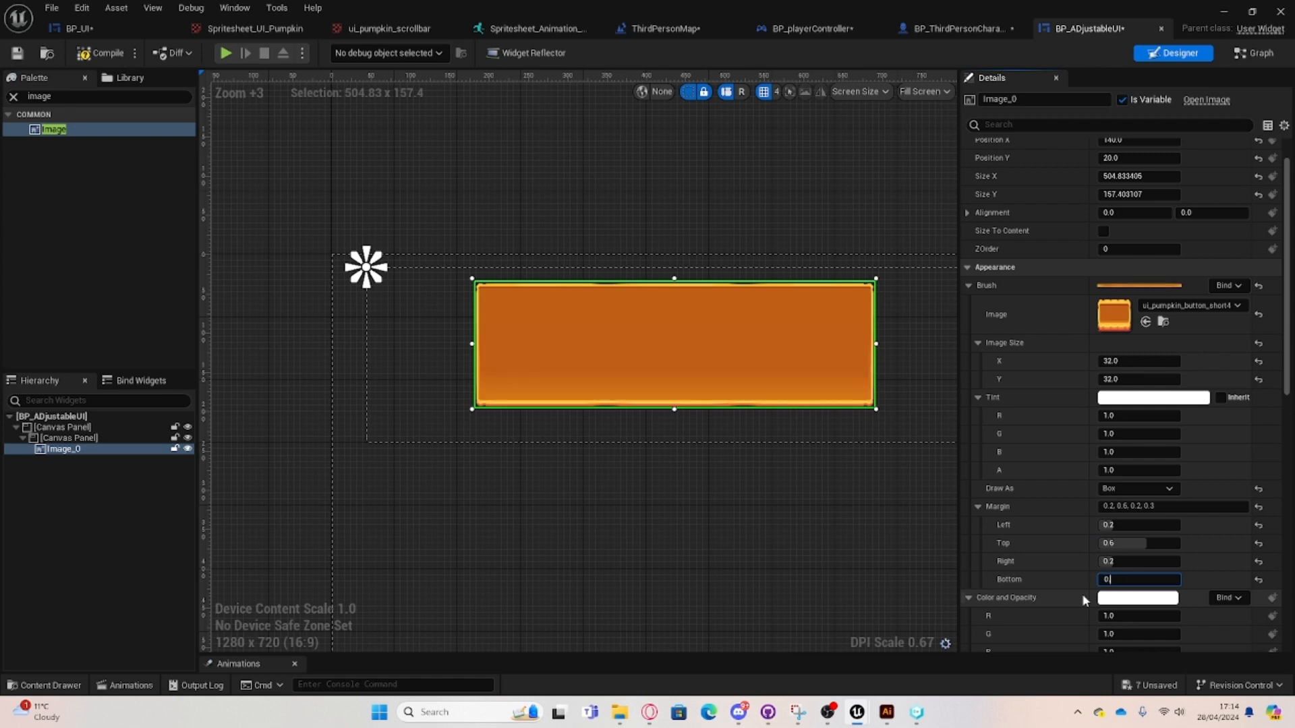
{"action": "type", "text": ".4"}
{"action": "key", "text": "Return"}
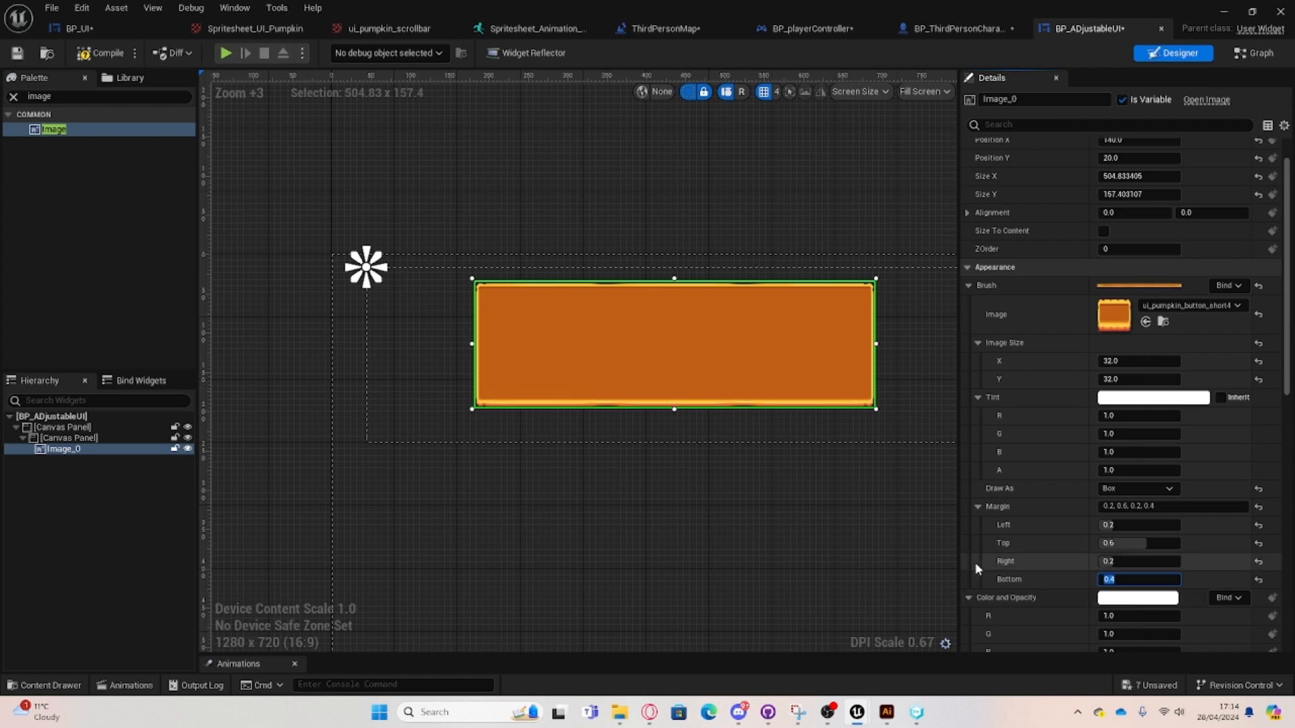
Enlarge the pumpkin button image slightly toward its left side, to about 529 × 168 at about X 116, Y 10.
{"action": "left_click", "coordinate": [915, 572]}
{"action": "scroll", "coordinate": [557, 290], "scroll_direction": "down", "scroll_amount": 1}
{"action": "scroll", "coordinate": [706, 451], "scroll_direction": "down", "scroll_amount": 3}
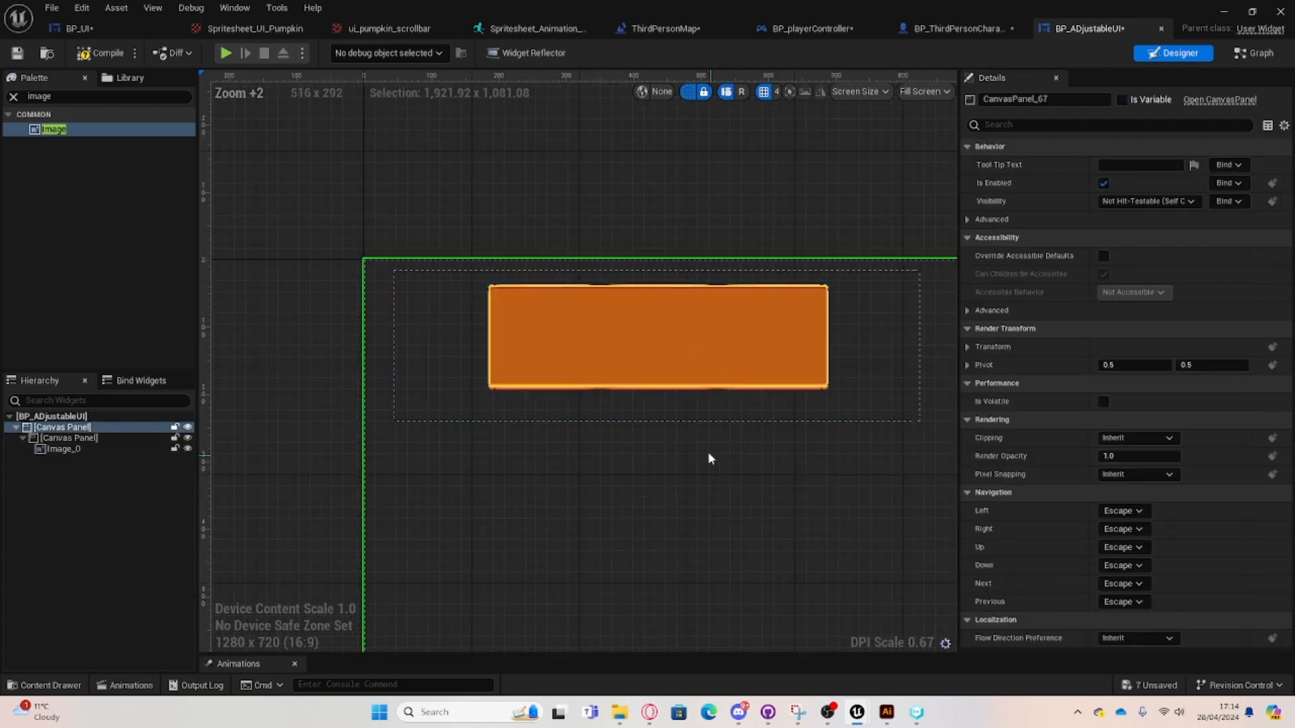
{"action": "left_click", "coordinate": [505, 344]}
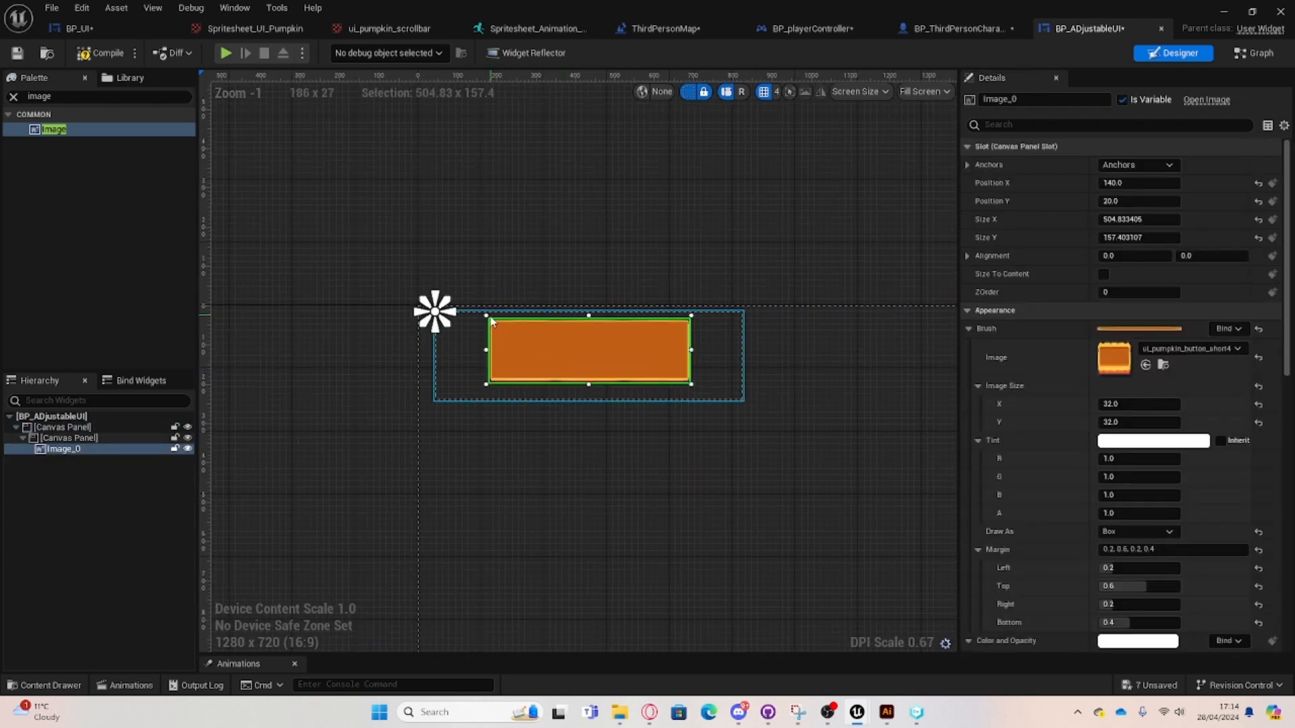
{"action": "left_click_drag", "start_coordinate": [486, 350], "coordinate": [477, 350]}
{"action": "left_click", "coordinate": [582, 440]}
{"action": "scroll", "coordinate": [582, 440], "scroll_direction": "up", "scroll_amount": 4}
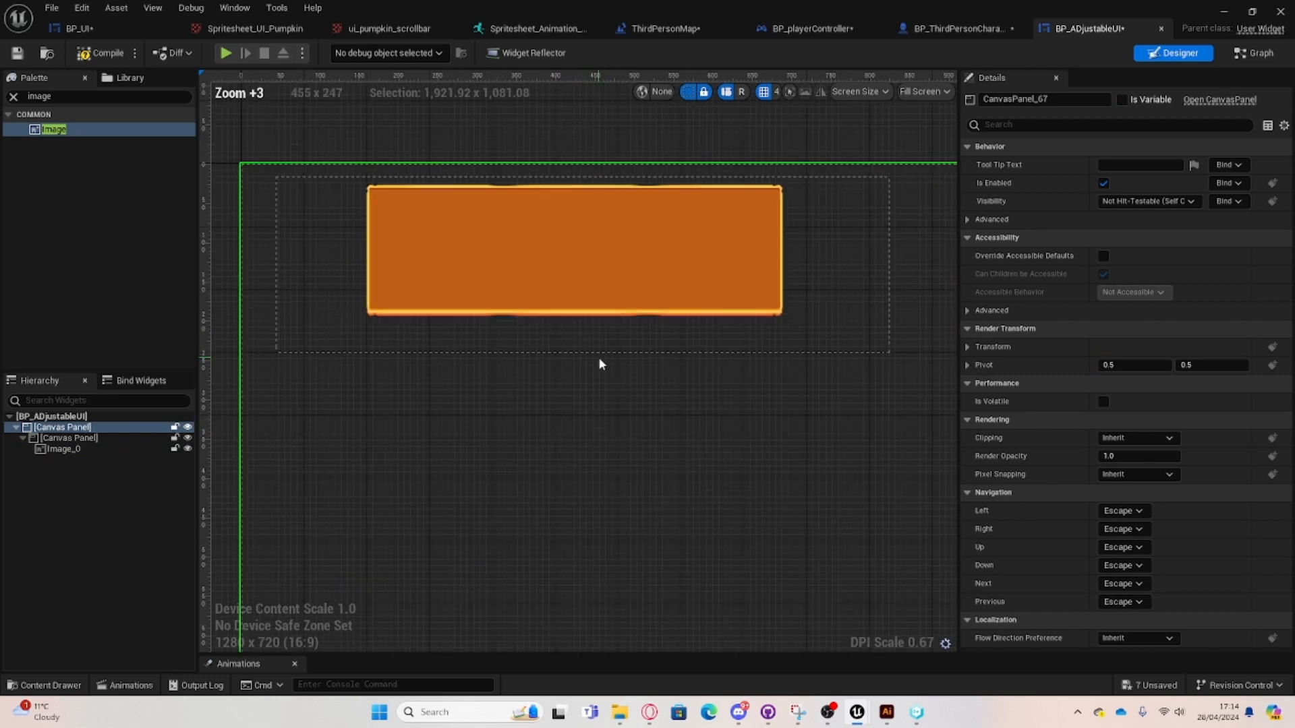
Compile the widget blueprint and clear the selection of the pumpkin button image.
{"action": "left_click", "coordinate": [330, 329]}
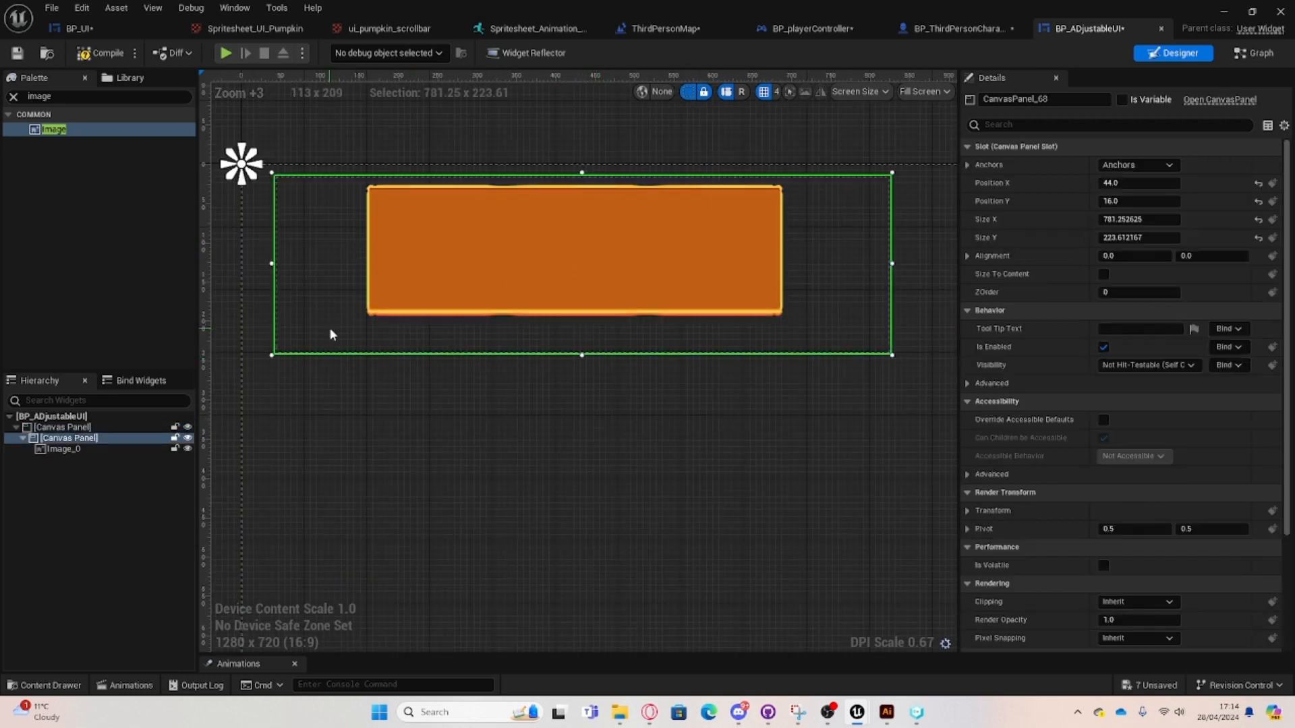
{"action": "left_click", "coordinate": [86, 450]}
{"action": "left_click", "coordinate": [116, 56]}
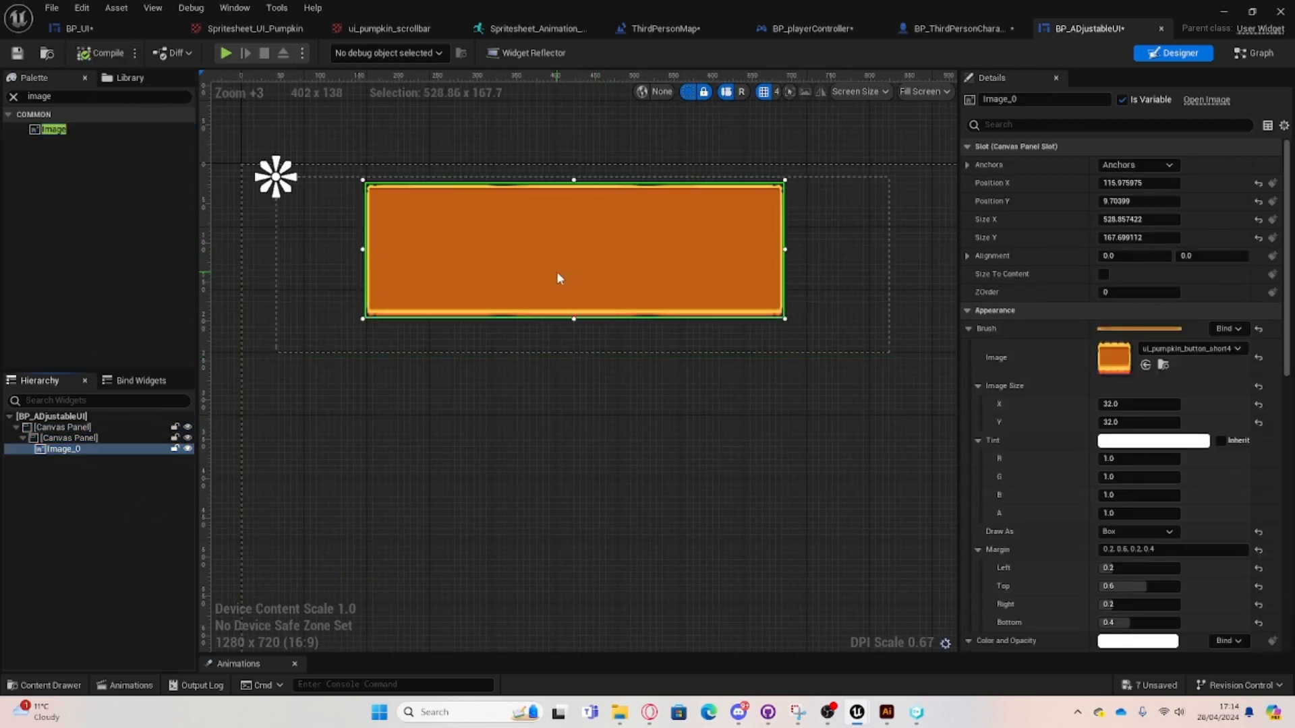
{"action": "right_click_drag", "start_coordinate": [559, 278], "coordinate": [473, 320]}
{"action": "left_click", "coordinate": [519, 411]}
{"action": "right_click_drag", "start_coordinate": [303, 416], "coordinate": [365, 420]}
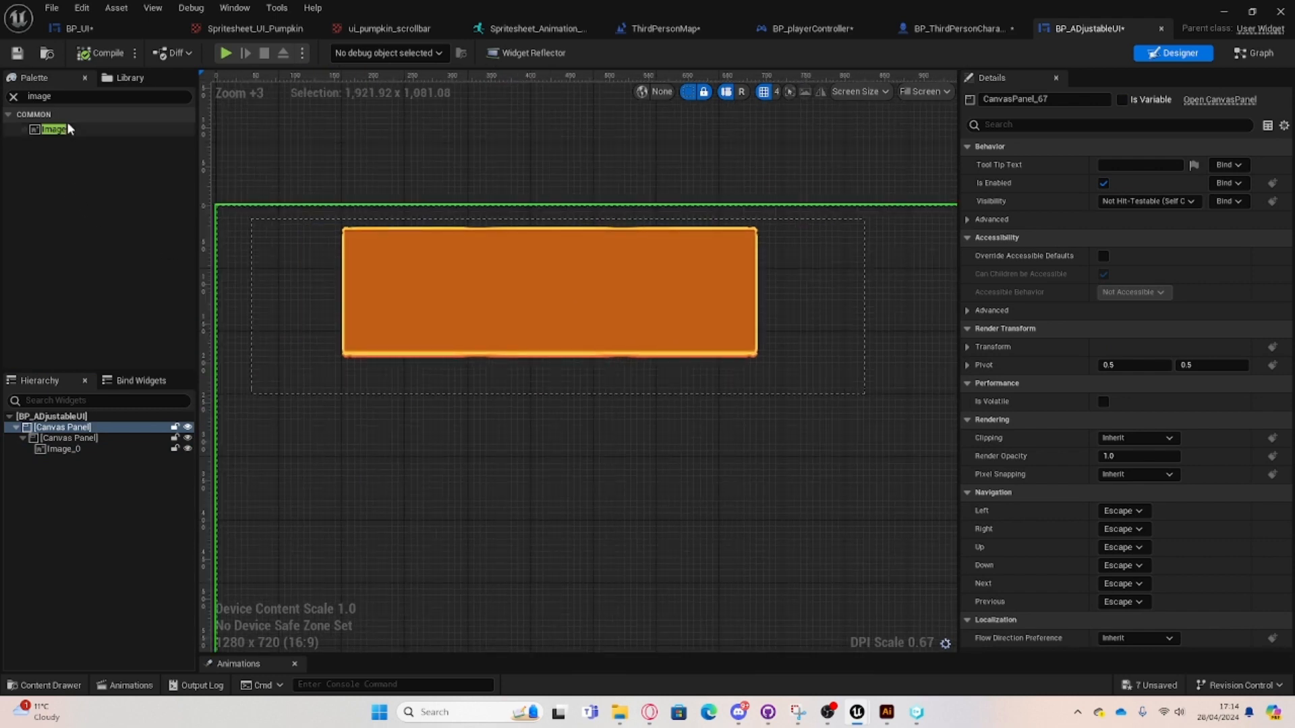
Place a Text widget on the pumpkin button image inside the inner canvas panel, at about X 308, Y 64.
{"action": "left_click", "coordinate": [12, 99]}
{"action": "type", "text": "t"}
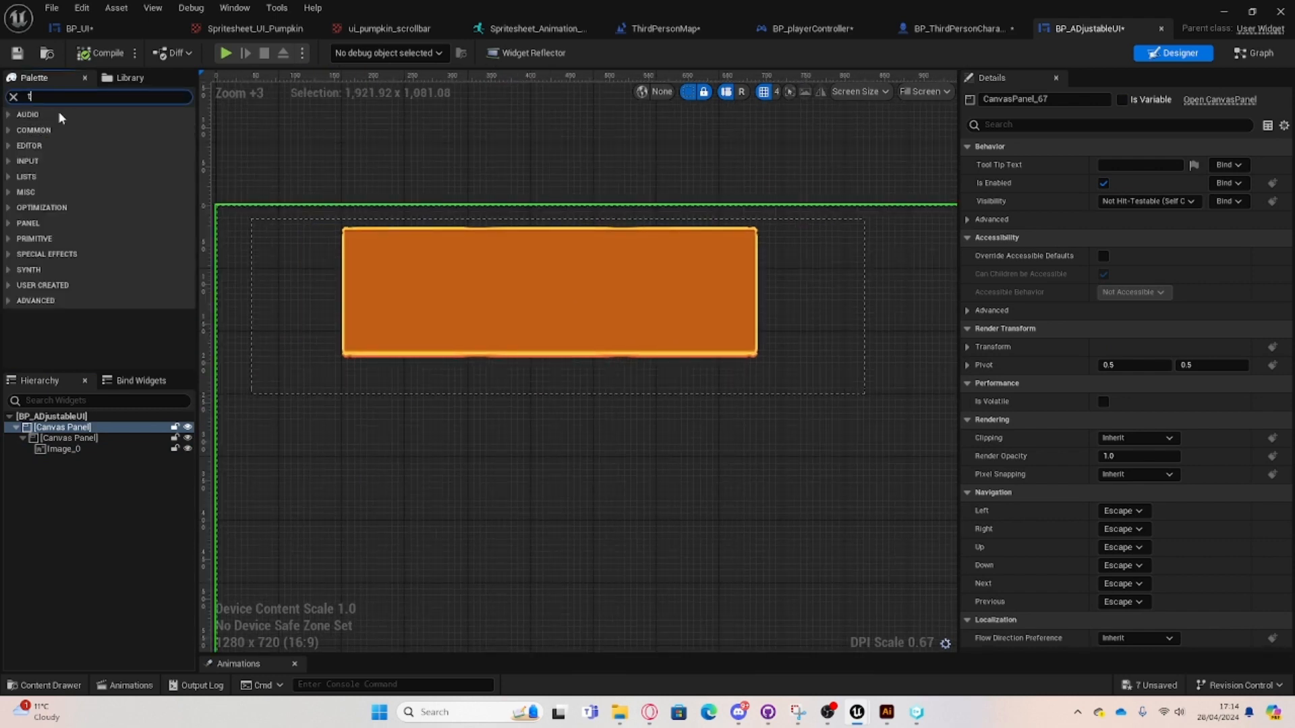
{"action": "type", "text": "ext"}
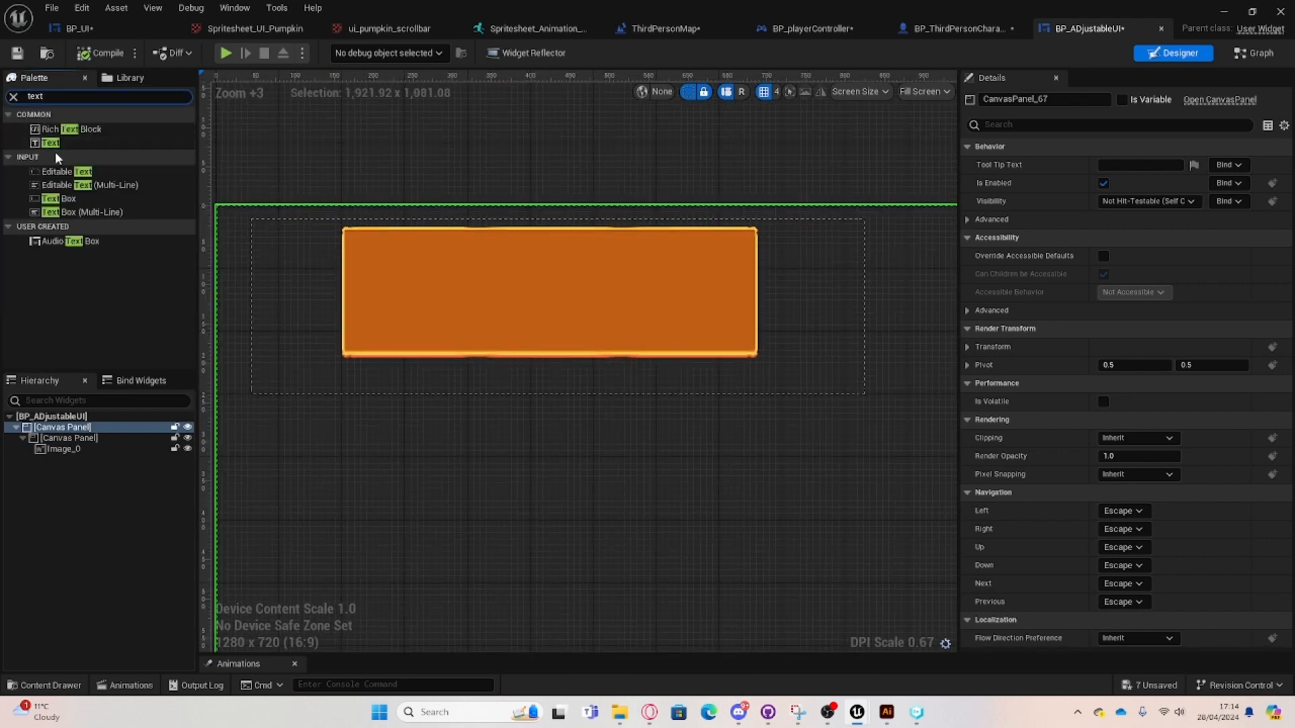
{"action": "left_click_drag", "start_coordinate": [86, 143], "coordinate": [496, 278]}
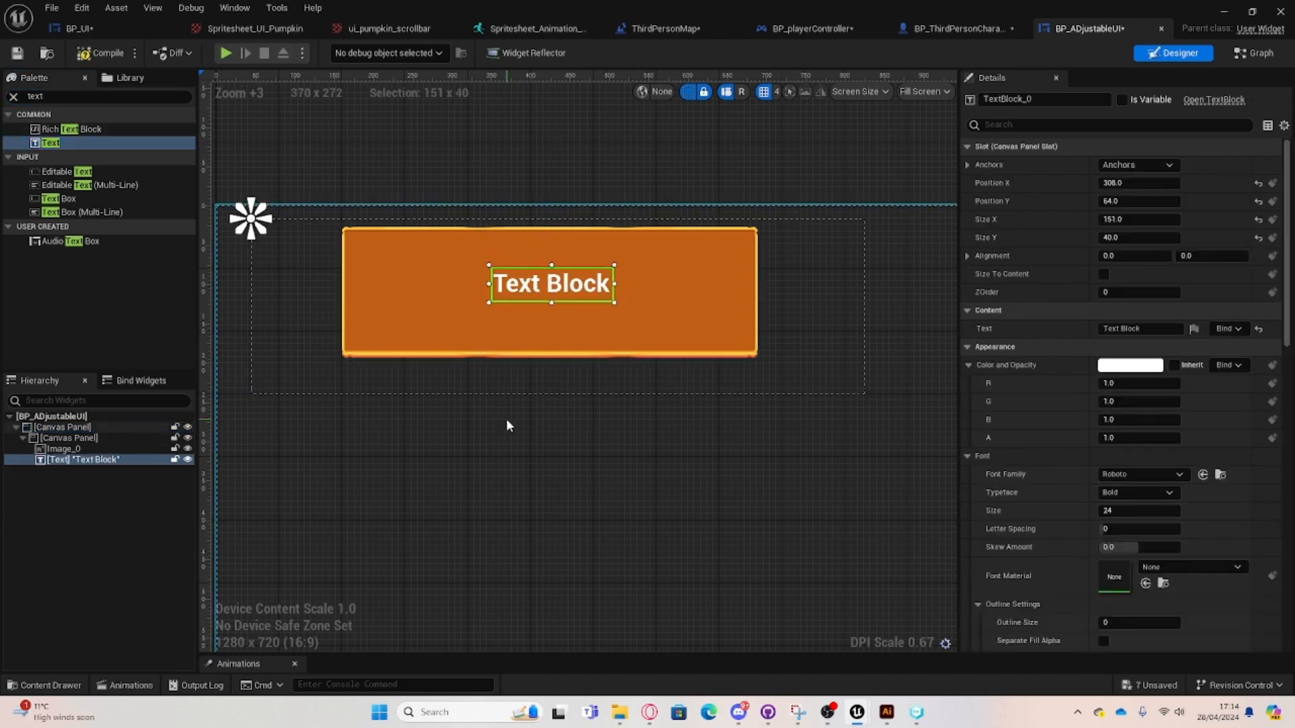
Set the text block's font family to upheavtt_Font and move the block to about X 288, Y 68.
{"action": "left_click", "coordinate": [507, 425]}
{"action": "left_click", "coordinate": [511, 293]}
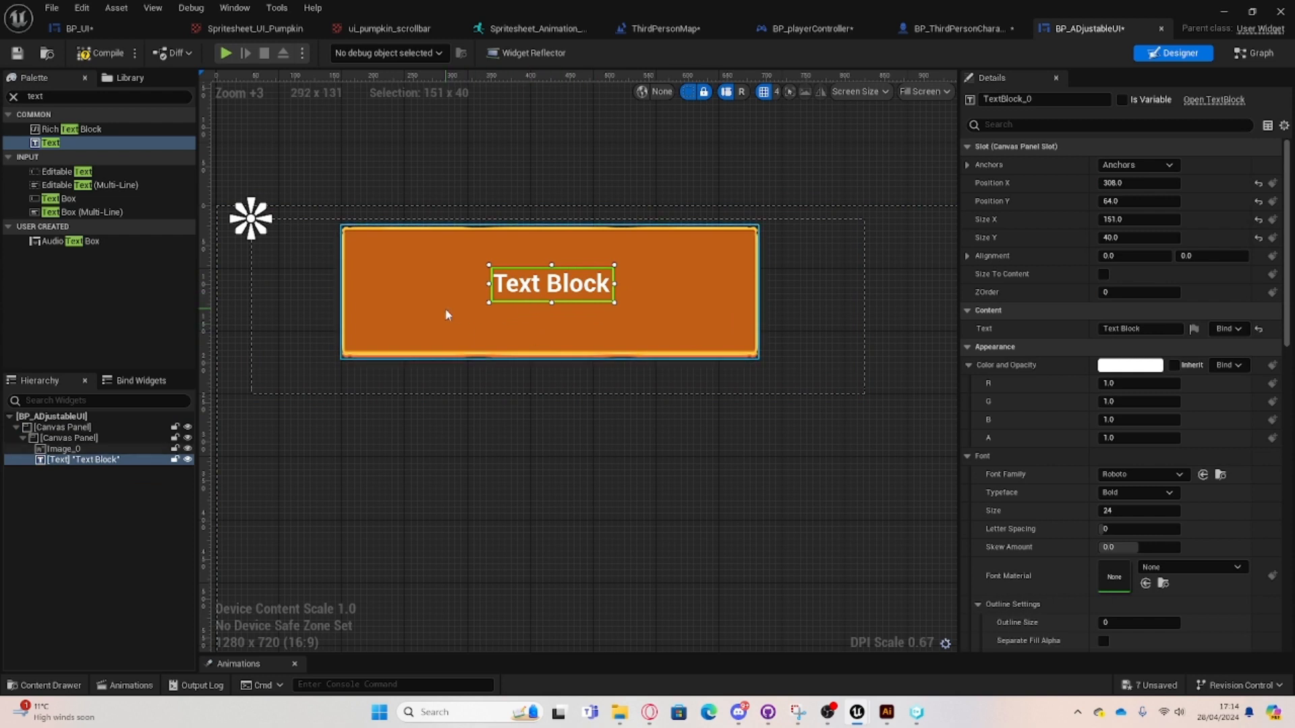
{"action": "left_click", "coordinate": [523, 483]}
{"action": "left_click", "coordinate": [529, 294]}
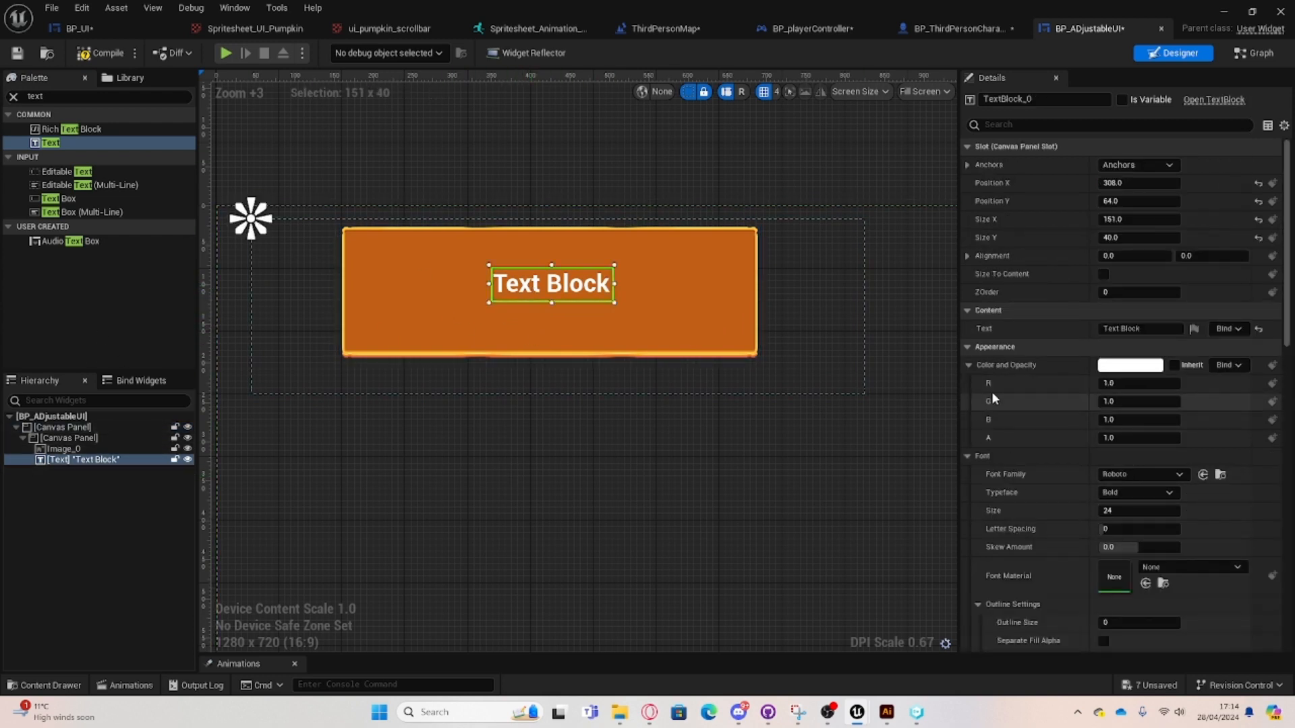
{"action": "left_click", "coordinate": [1109, 474]}
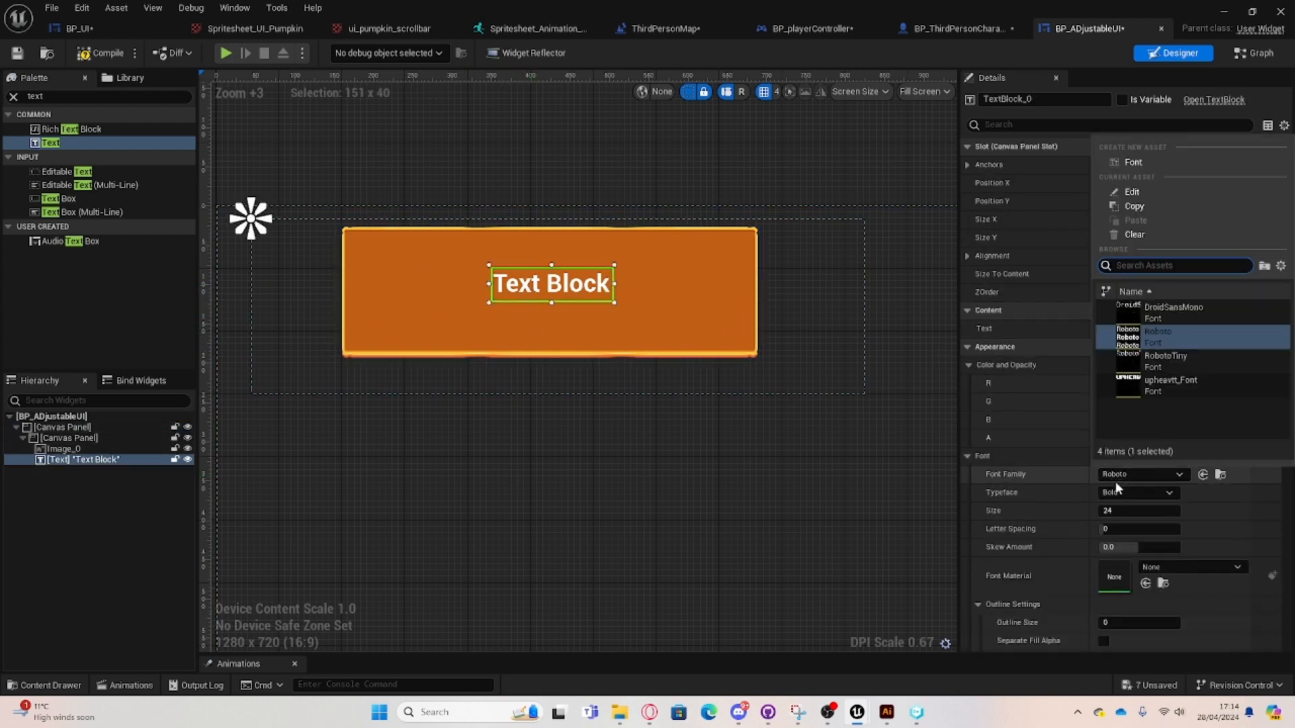
{"action": "left_click", "coordinate": [1152, 388]}
{"action": "left_click_drag", "start_coordinate": [533, 289], "coordinate": [543, 299]}
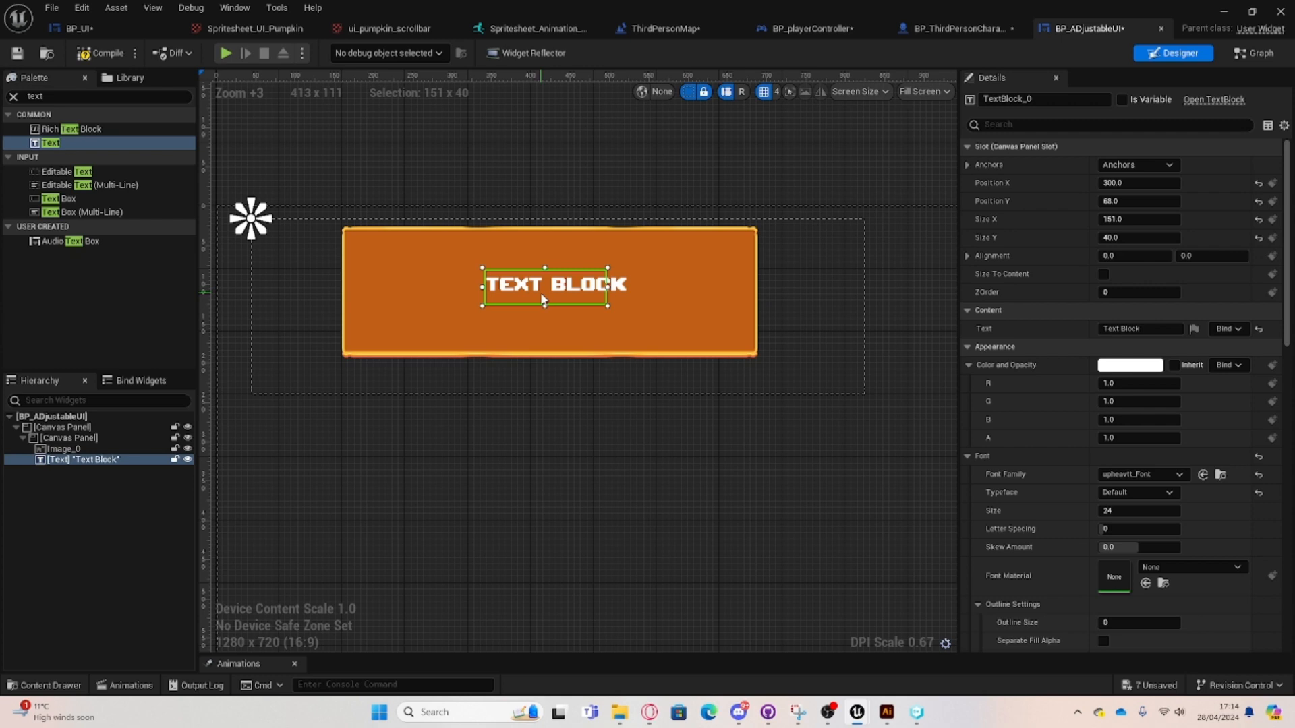
{"action": "left_click_drag", "start_coordinate": [575, 295], "coordinate": [566, 295]}
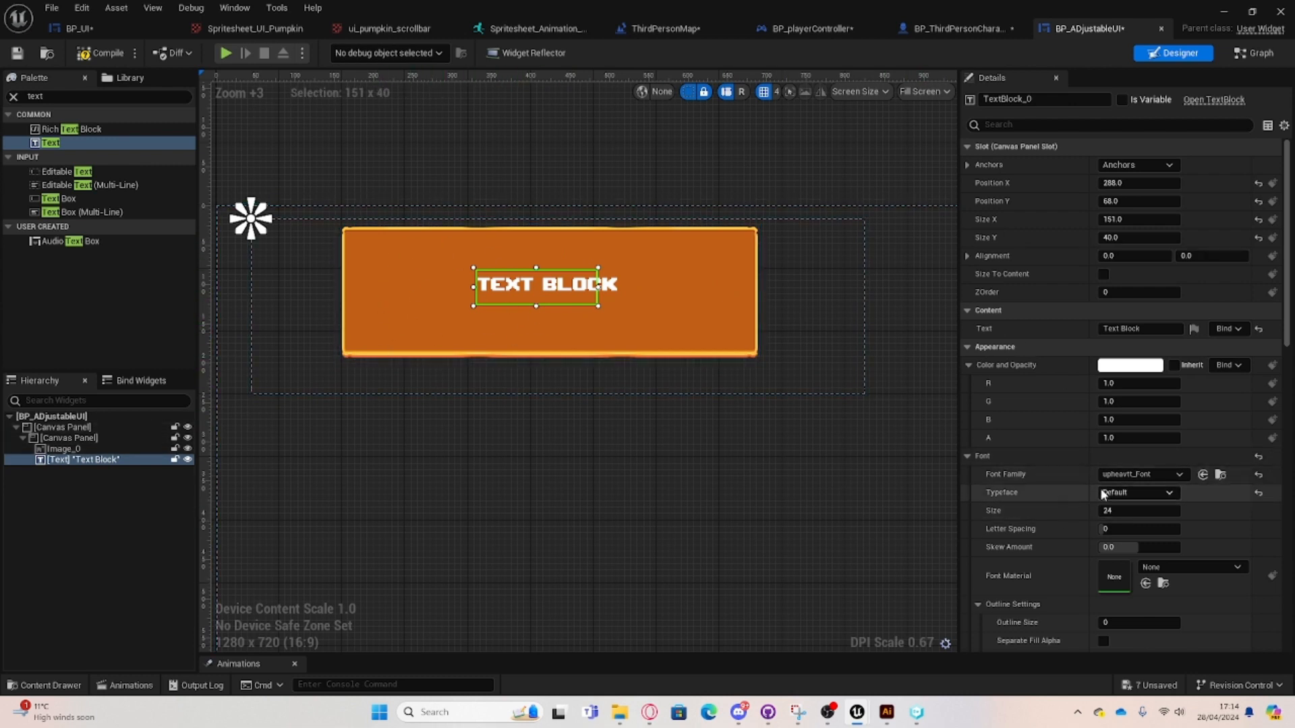
Try outline sizes of 3 and 4 on the text block's font, and set the outline size to 3.
{"action": "scroll", "coordinate": [1140, 472], "scroll_direction": "down", "scroll_amount": 2}
{"action": "scroll", "coordinate": [1142, 468], "scroll_direction": "up", "scroll_amount": 1}
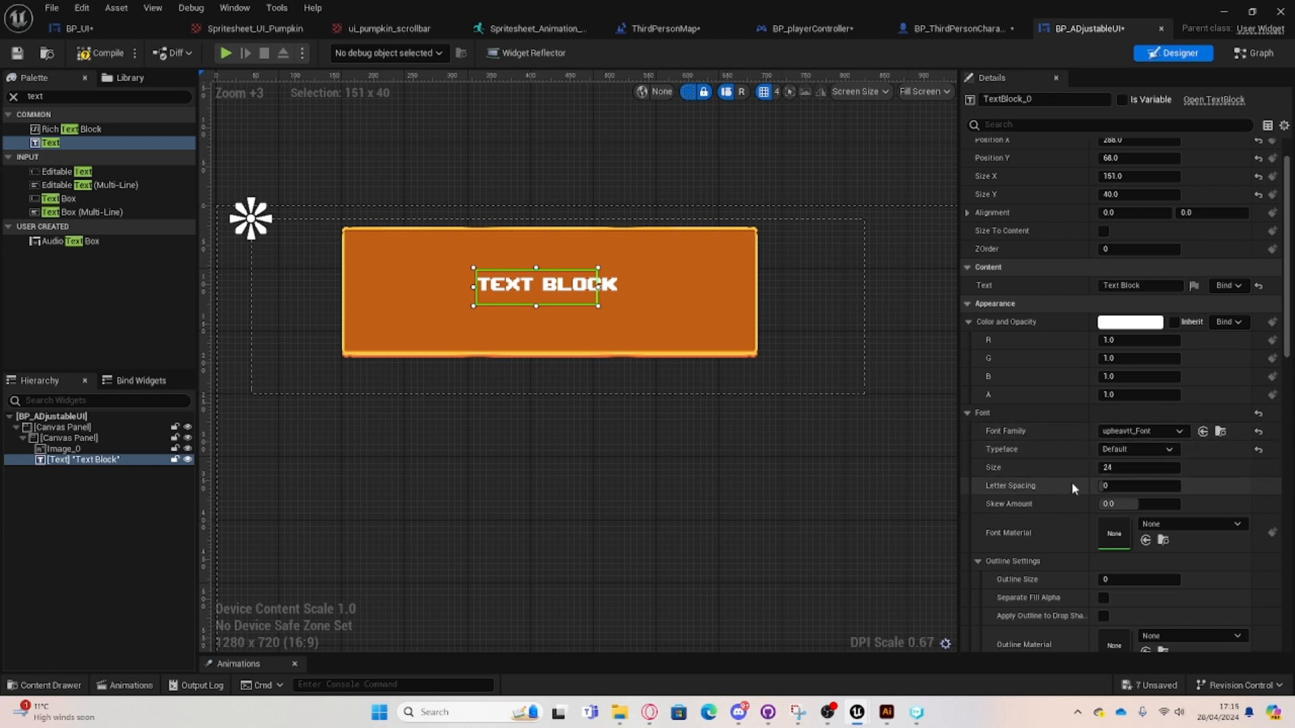
{"action": "left_click", "coordinate": [1116, 580]}
{"action": "type", "text": "3"}
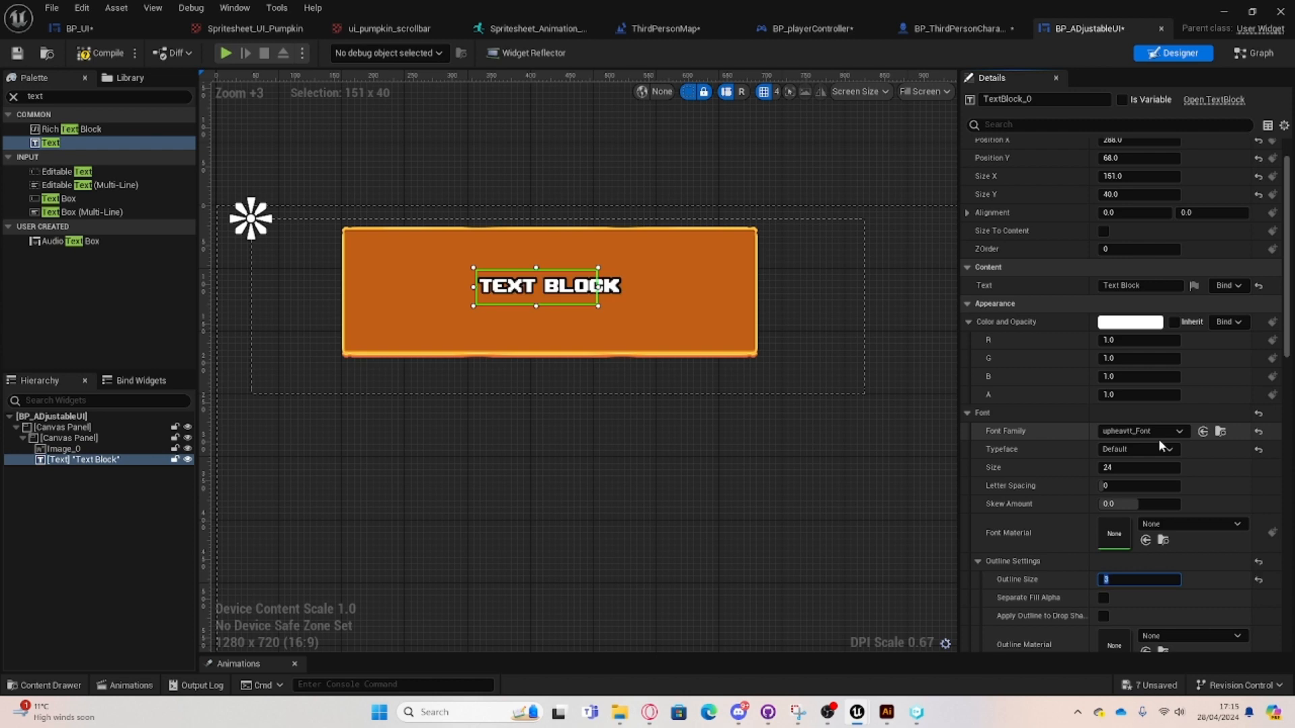
{"action": "type", "text": "4"}
{"action": "key", "text": "Return"}
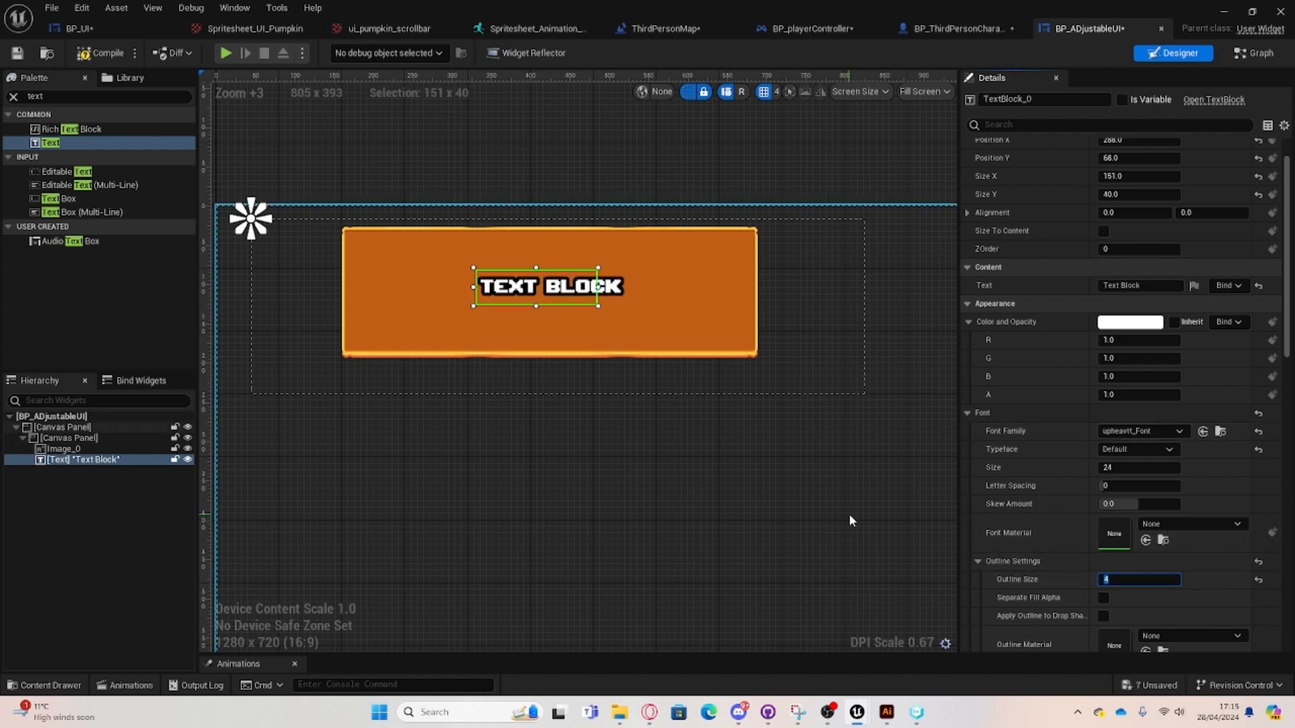
{"action": "type", "text": "3"}
{"action": "key", "text": "Return"}
{"action": "left_click", "coordinate": [489, 462]}
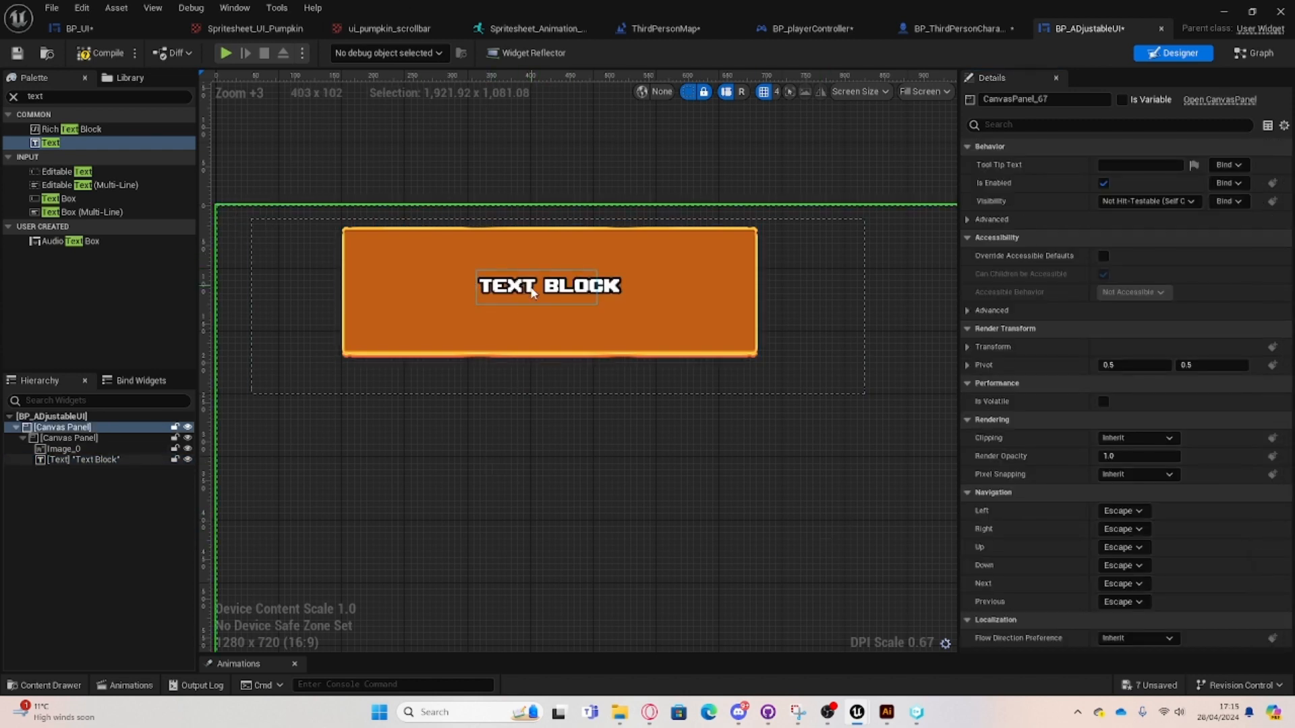
Try enlarging the text block's frame toward its upper left to about 190 × 64, and undo the resize.
{"action": "left_click", "coordinate": [529, 291]}
{"action": "left_click_drag", "start_coordinate": [493, 286], "coordinate": [463, 267]}
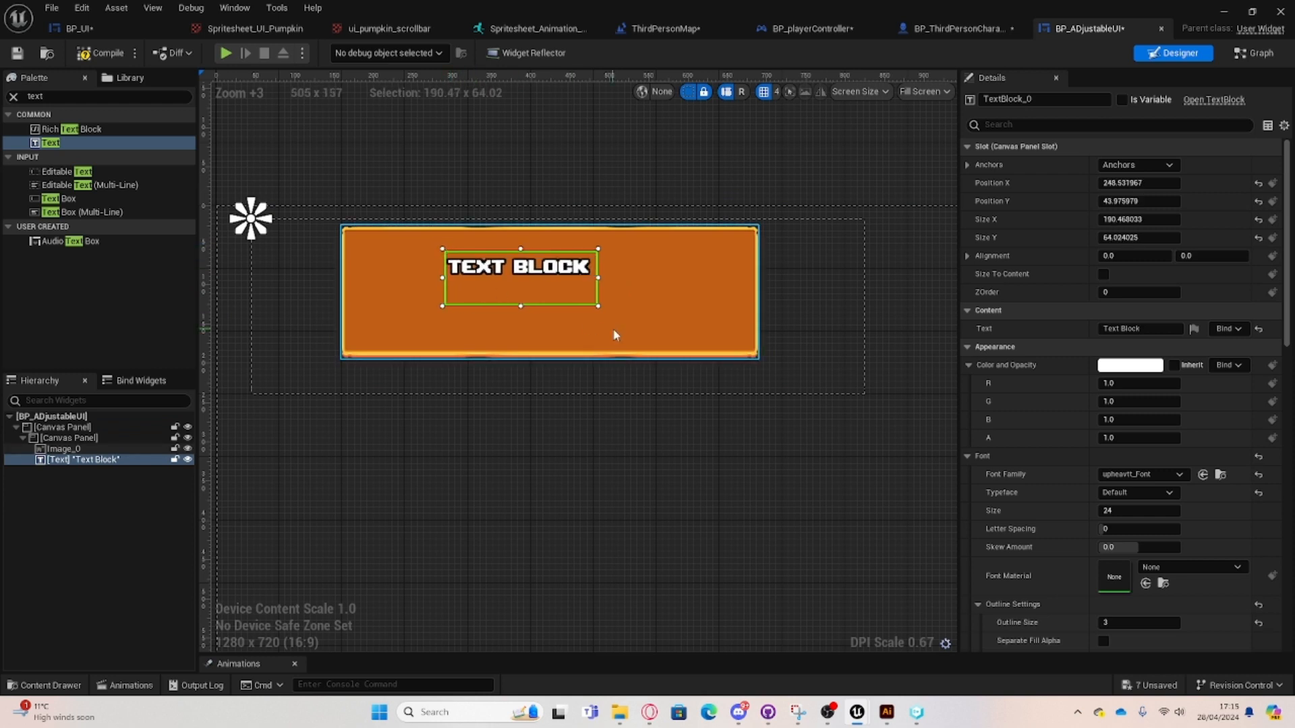
{"action": "key", "text": "ctrl+z"}
Set the text block's font size to 48 and move the block to about X 200, Y 56.
{"action": "left_click", "coordinate": [1123, 510]}
{"action": "type", "text": "88"}
{"action": "key", "text": "Return"}
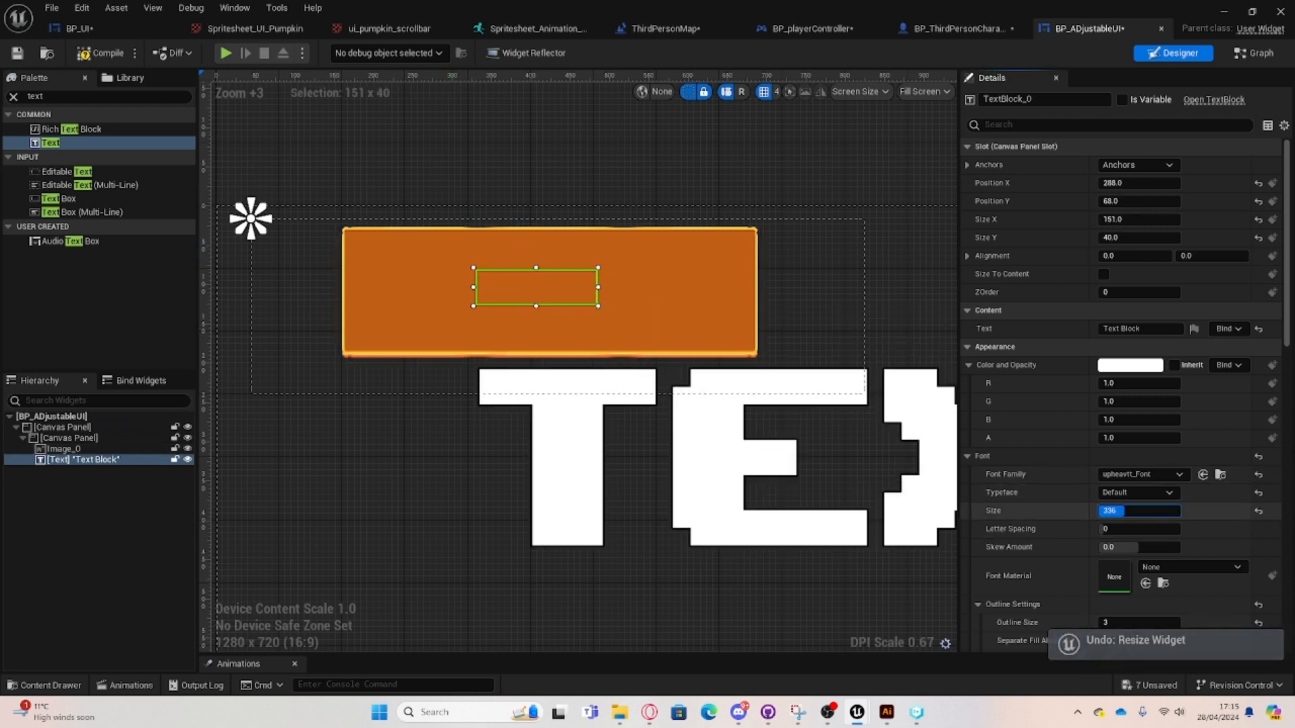
{"action": "key", "text": "ctrl+z"}
{"action": "type", "text": "48"}
{"action": "key", "text": "Return"}
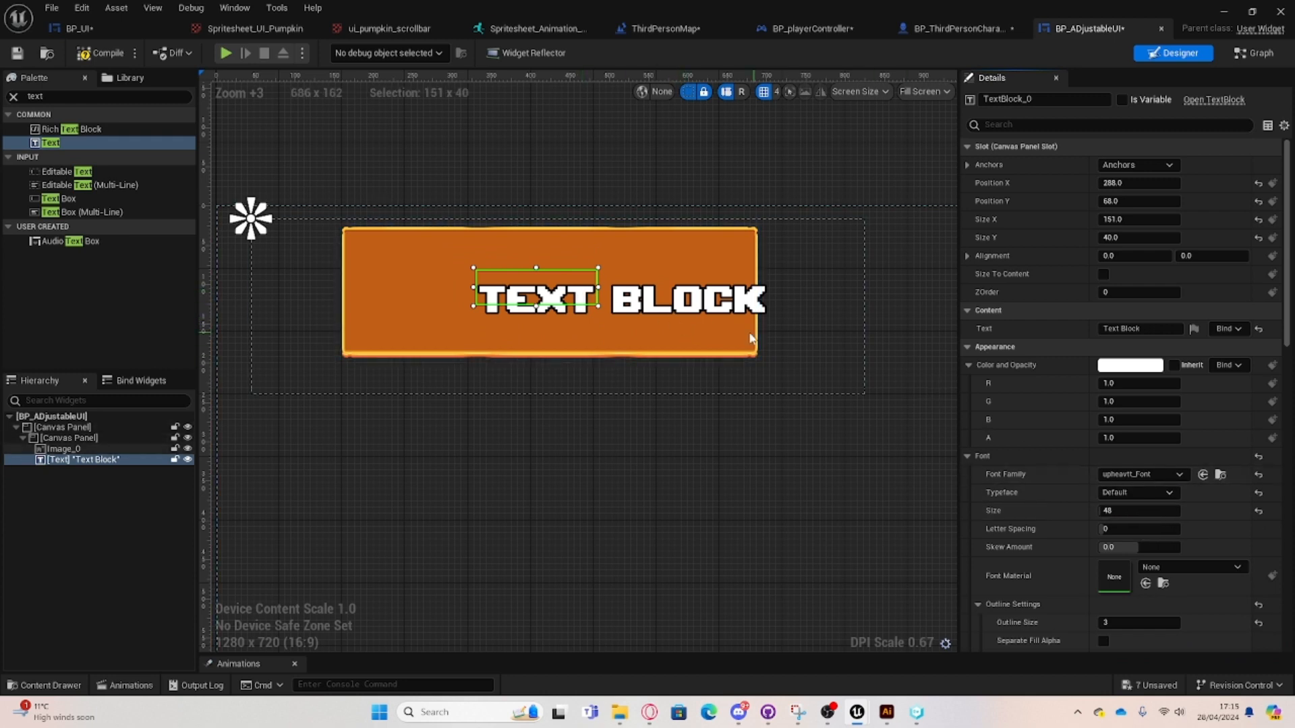
{"action": "left_click_drag", "start_coordinate": [556, 302], "coordinate": [488, 291]}
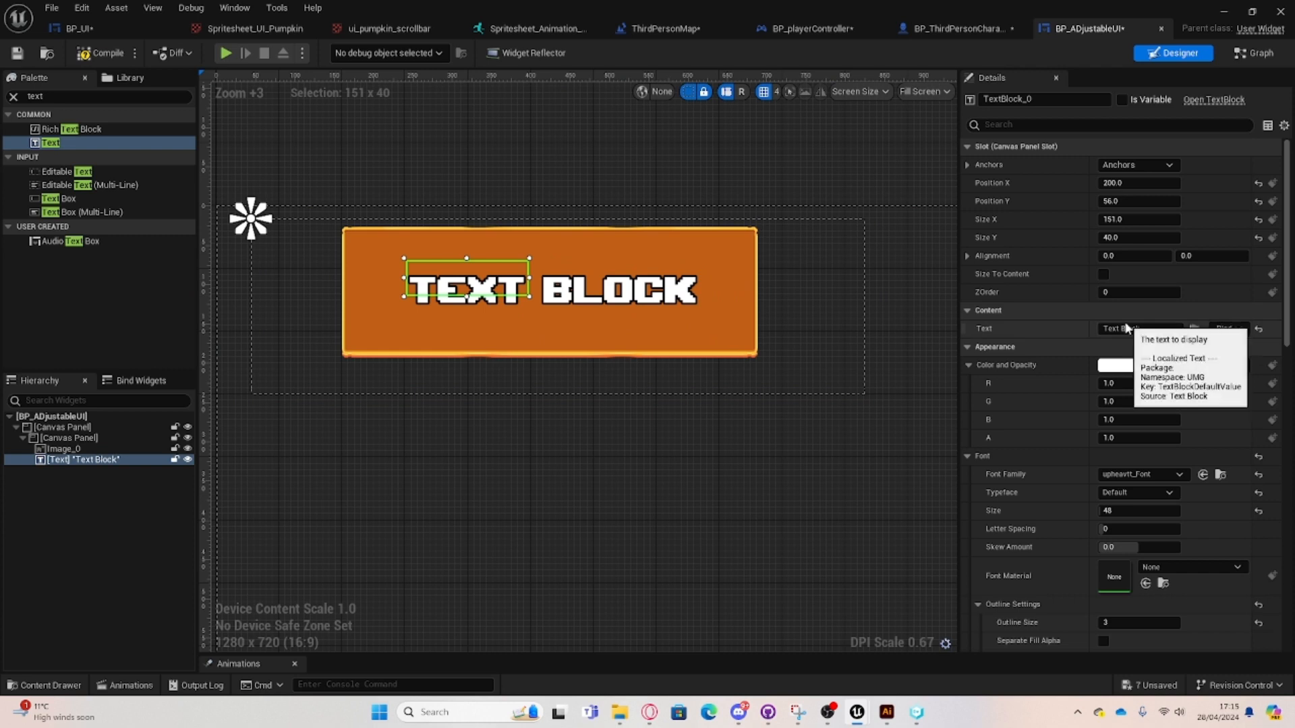
Replace the text block's content with "Press F to me to go:(".
{"action": "left_click", "coordinate": [1130, 328]}
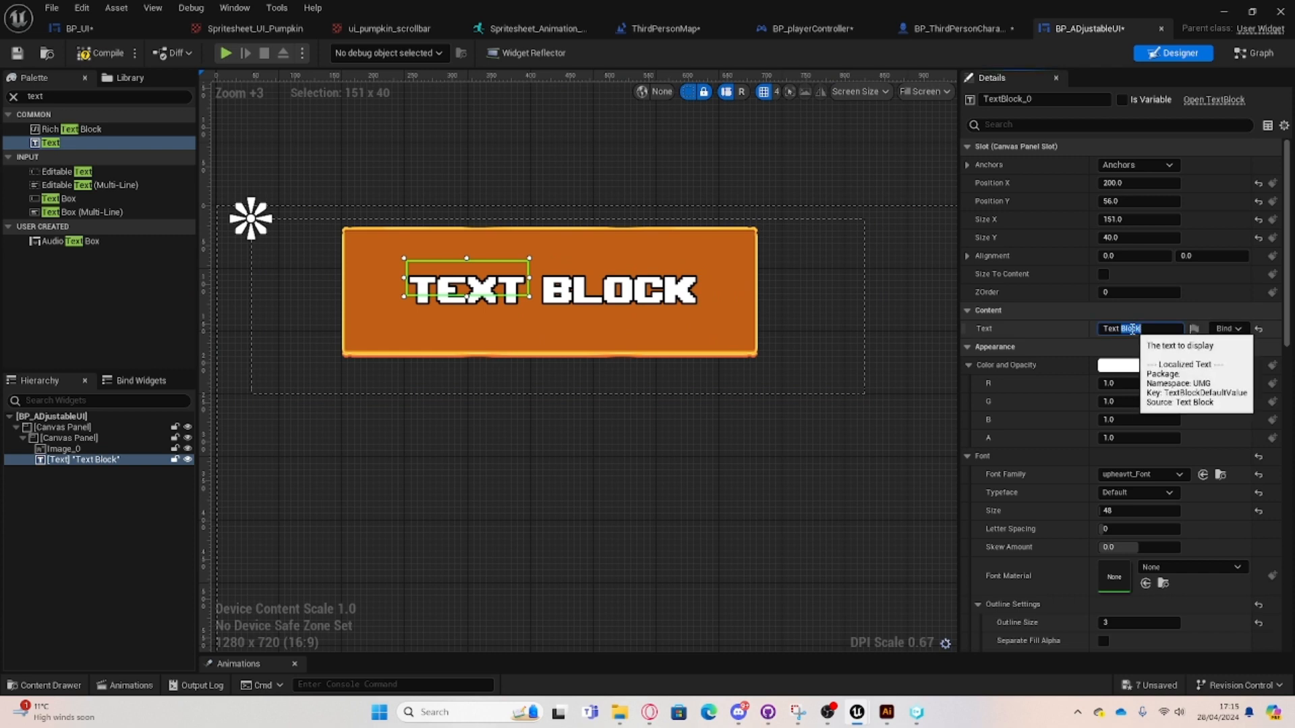
{"action": "double_click", "coordinate": [1132, 329]}
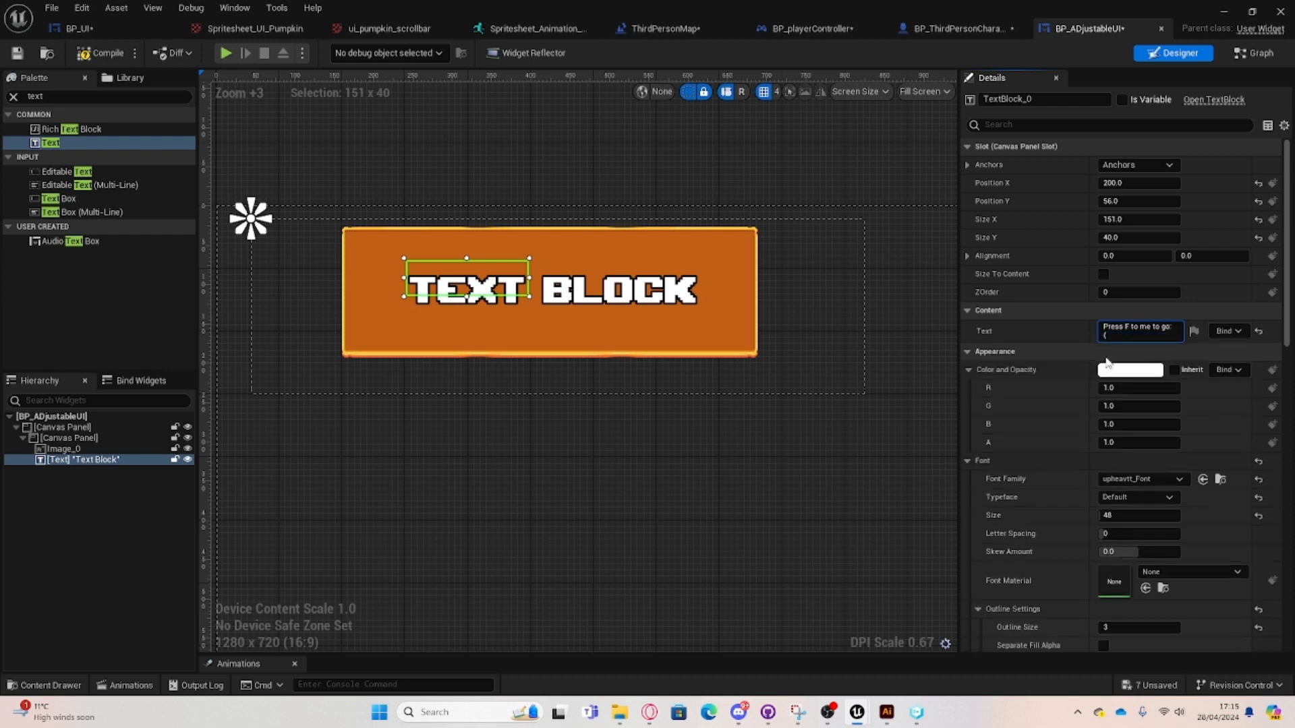
{"action": "key", "text": "BackSpace"}
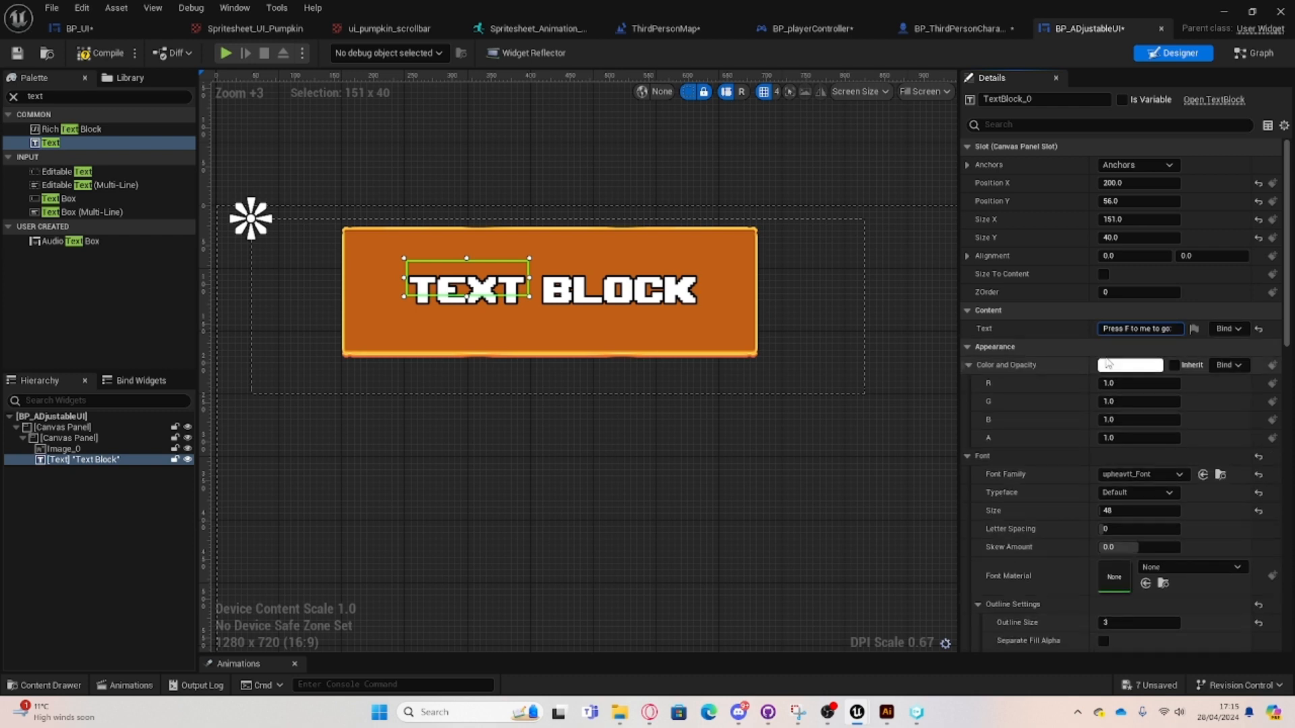
{"action": "key", "text": "shift+Return"}
Reduce the text block's font size to 30 and move the block to about X 176, Y 64.
{"action": "scroll", "coordinate": [742, 295], "scroll_direction": "down", "scroll_amount": 2}
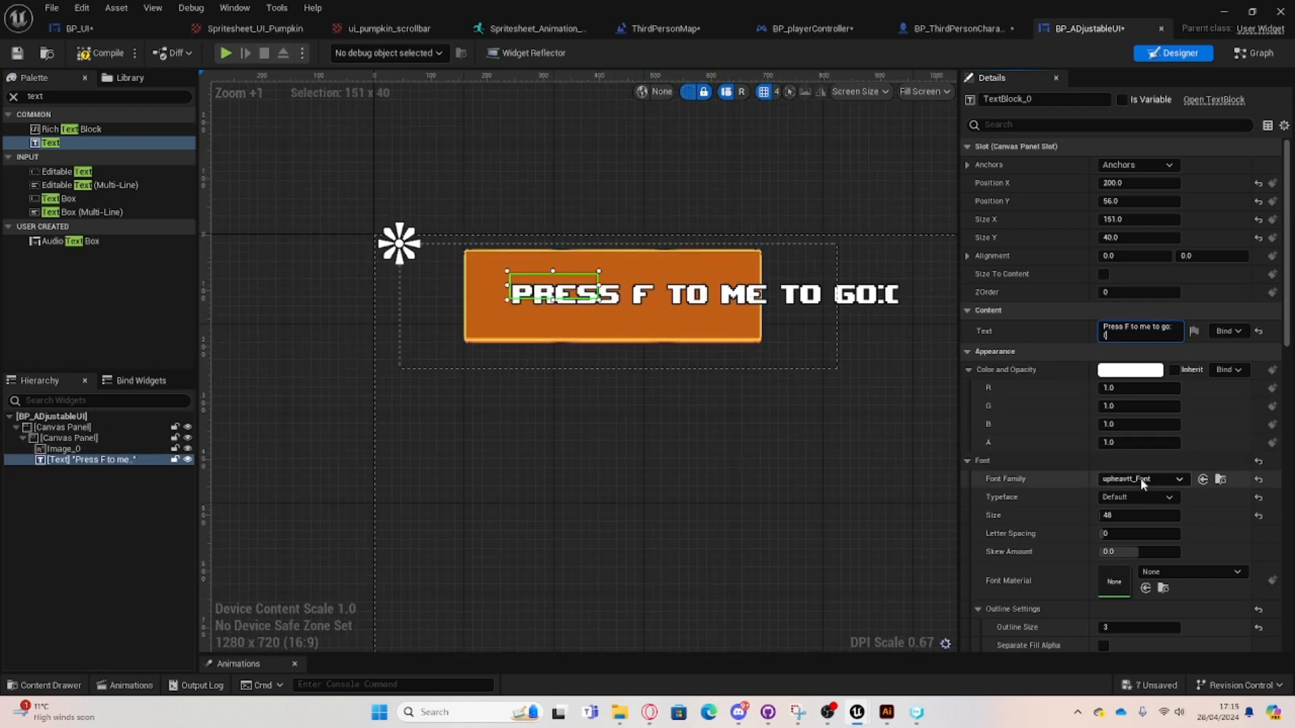
{"action": "left_click", "coordinate": [1140, 515]}
{"action": "type", "text": "3"}
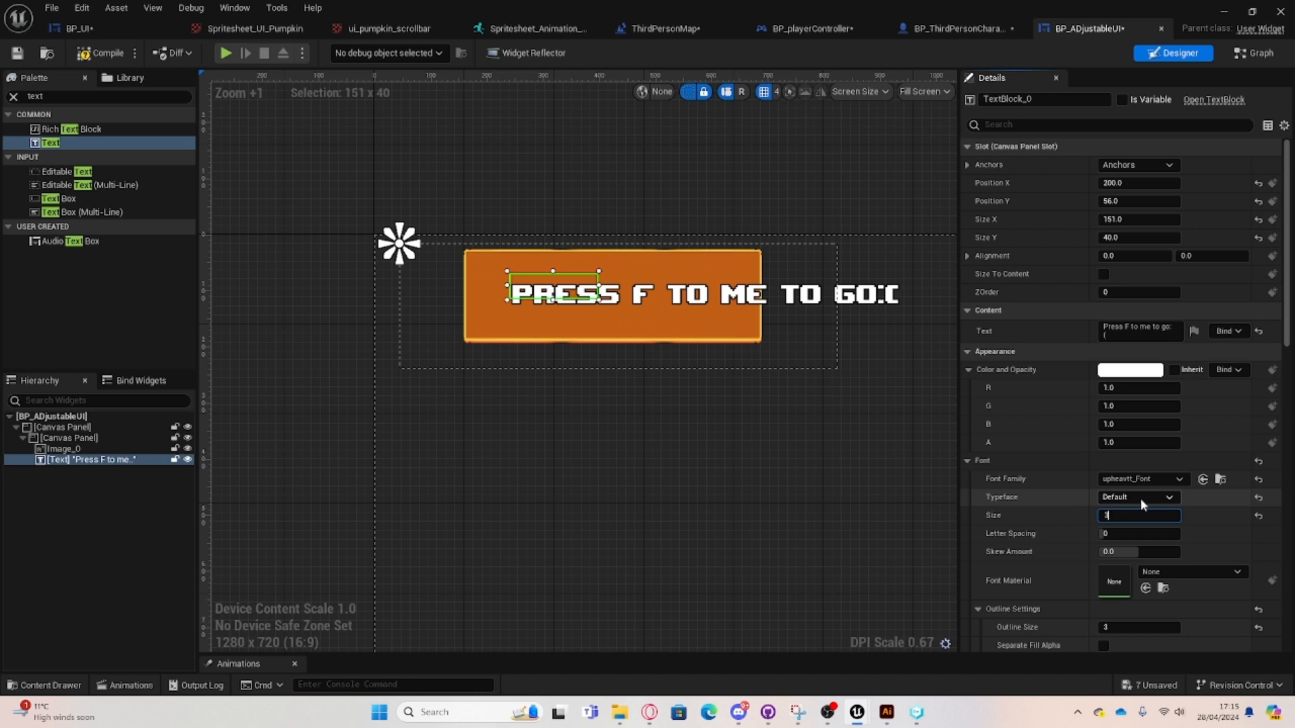
{"action": "type", "text": "0"}
{"action": "key", "text": "Return"}
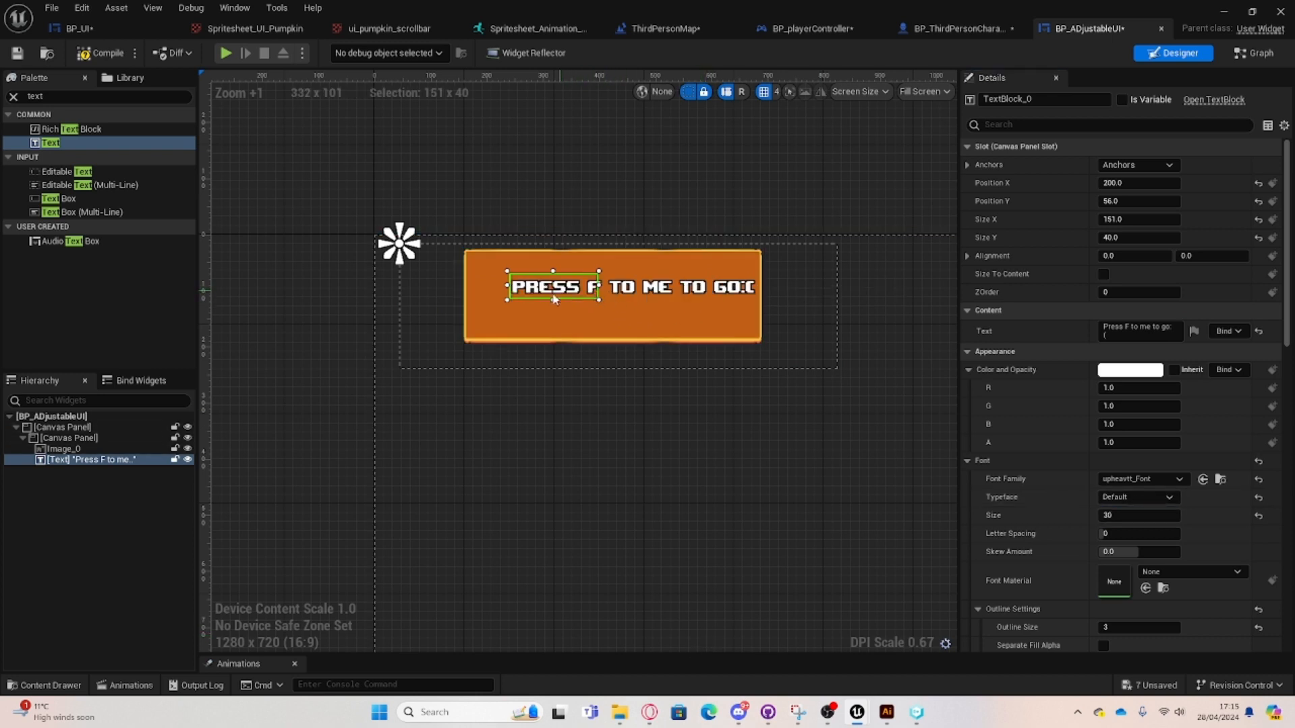
{"action": "mouse_move", "coordinate": [554, 300]}
{"action": "left_mouse_down"}
{"action": "mouse_move", "coordinate": [543, 302]}
{"action": "mouse_move", "coordinate": [557, 299]}
{"action": "left_mouse_up"}
{"action": "left_click", "coordinate": [1145, 166]}
{"action": "left_click", "coordinate": [1125, 206]}
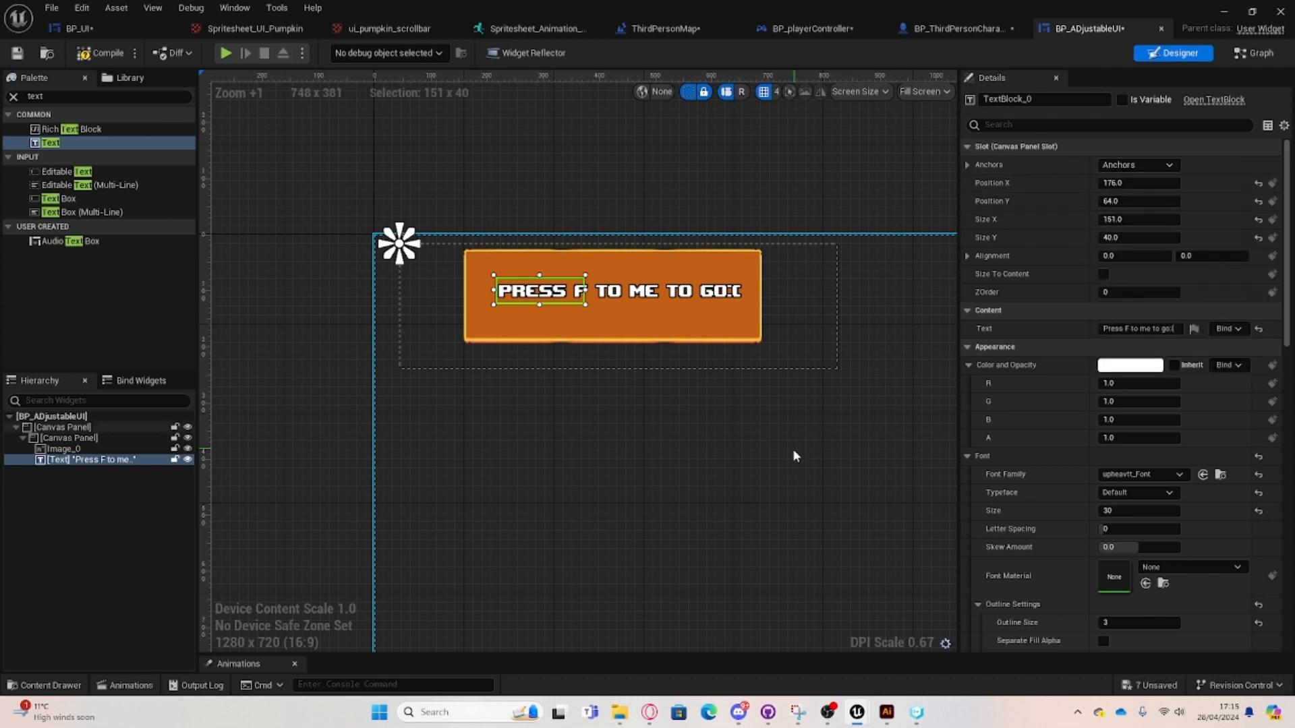
Set the text block's font size to 32, centre the text on the pumpkin button image, and clear the selection.
{"action": "left_click", "coordinate": [793, 456]}
{"action": "left_click", "coordinate": [648, 299]}
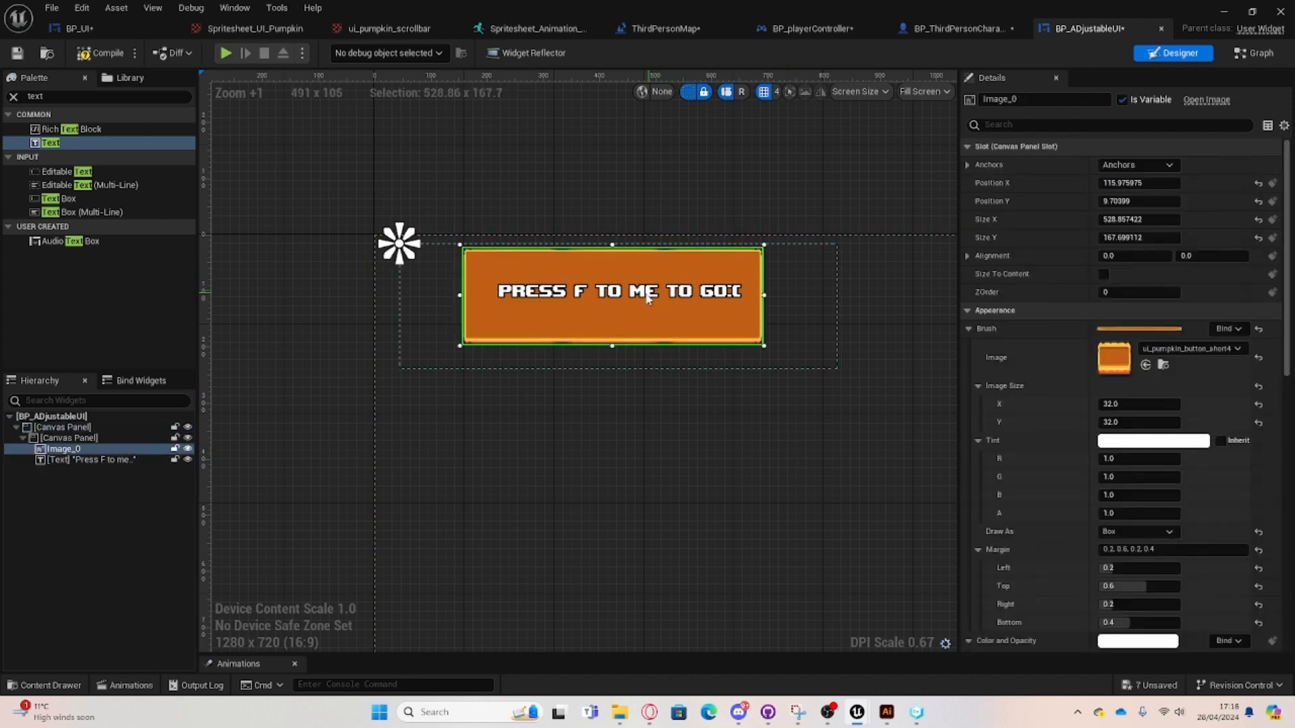
{"action": "left_click", "coordinate": [57, 451], "text": "ctrl"}
{"action": "left_click", "coordinate": [109, 460]}
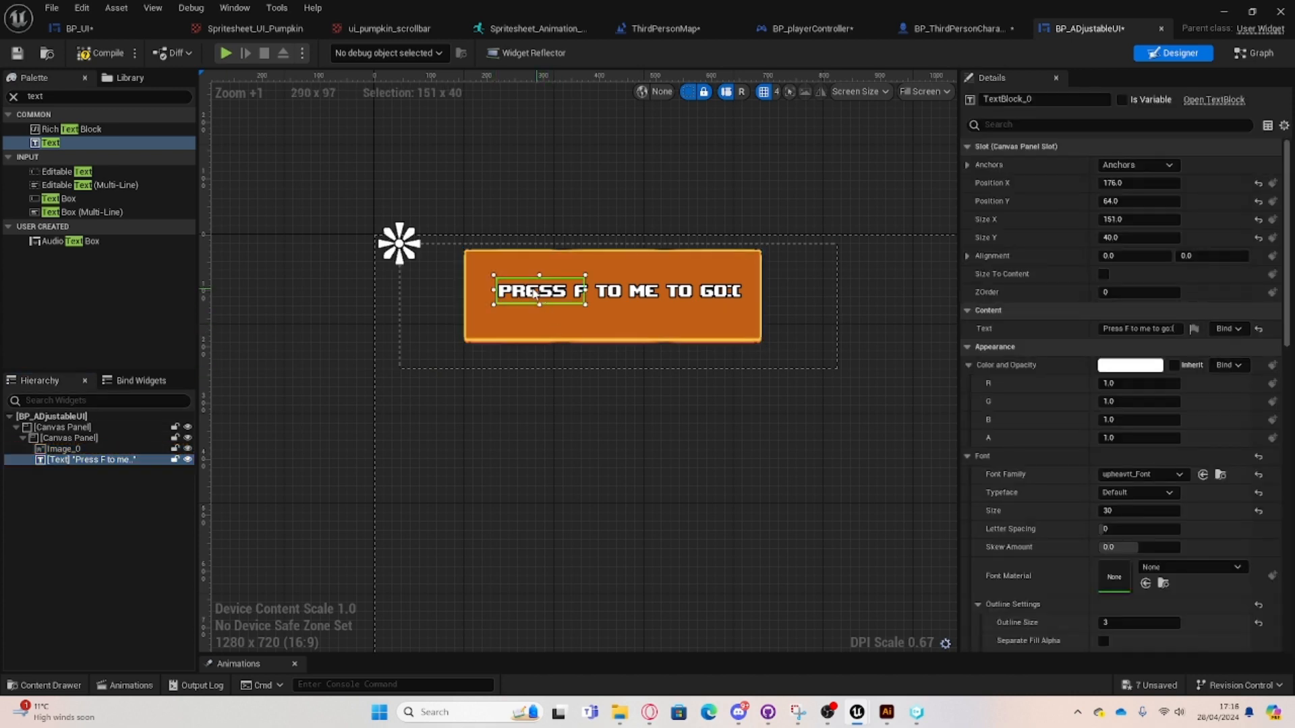
{"action": "left_click_drag", "start_coordinate": [544, 295], "coordinate": [539, 298]}
{"action": "left_click", "coordinate": [1113, 511]}
{"action": "type", "text": "321"}
{"action": "key", "text": "Return"}
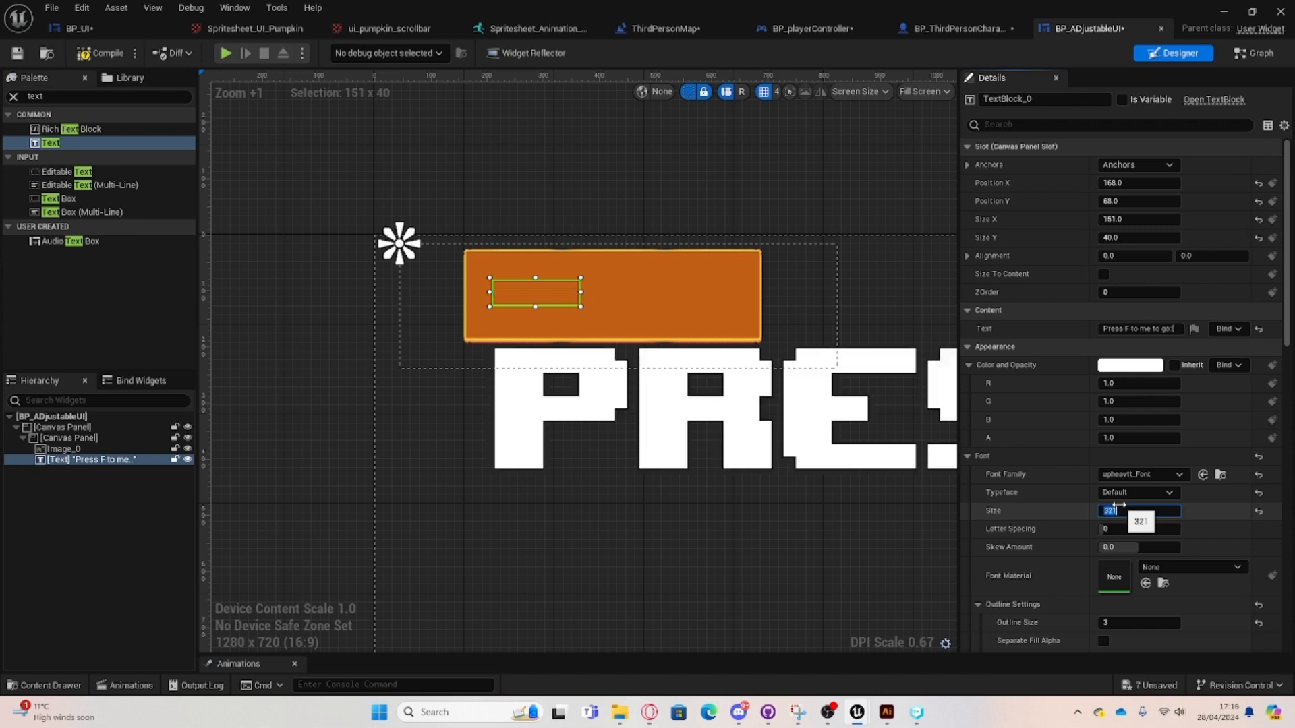
{"action": "type", "text": "32"}
{"action": "key", "text": "Return"}
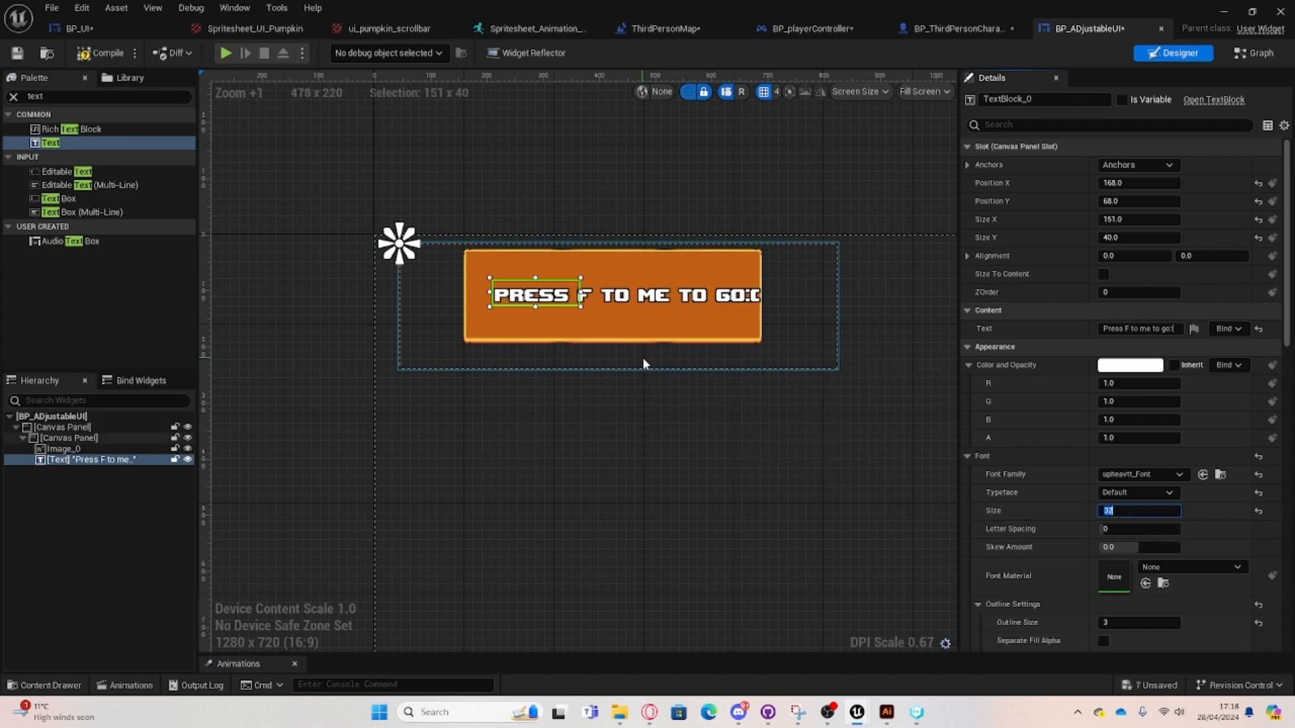
{"action": "left_click_drag", "start_coordinate": [528, 299], "coordinate": [518, 302]}
{"action": "left_click", "coordinate": [662, 425]}
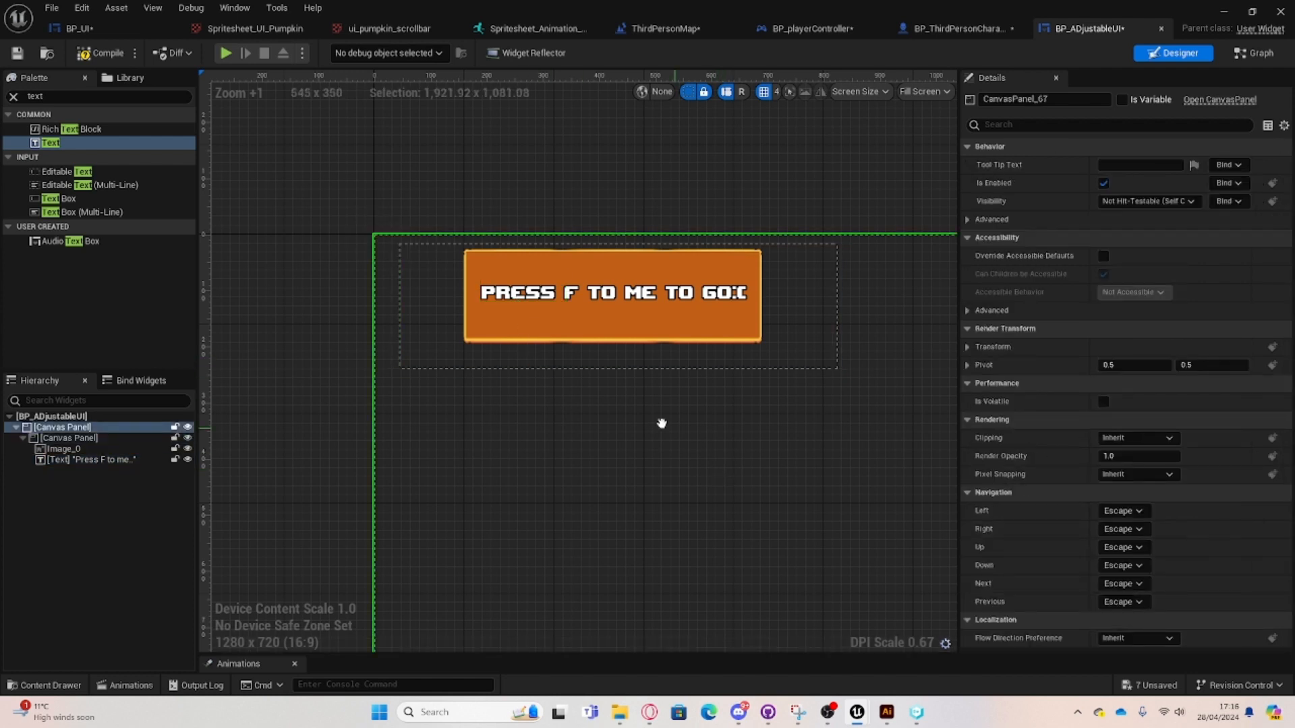
Rename the inner canvas panel that holds the image and the text as GoingTomove.
{"action": "scroll", "coordinate": [565, 265], "scroll_direction": "down", "scroll_amount": 2}
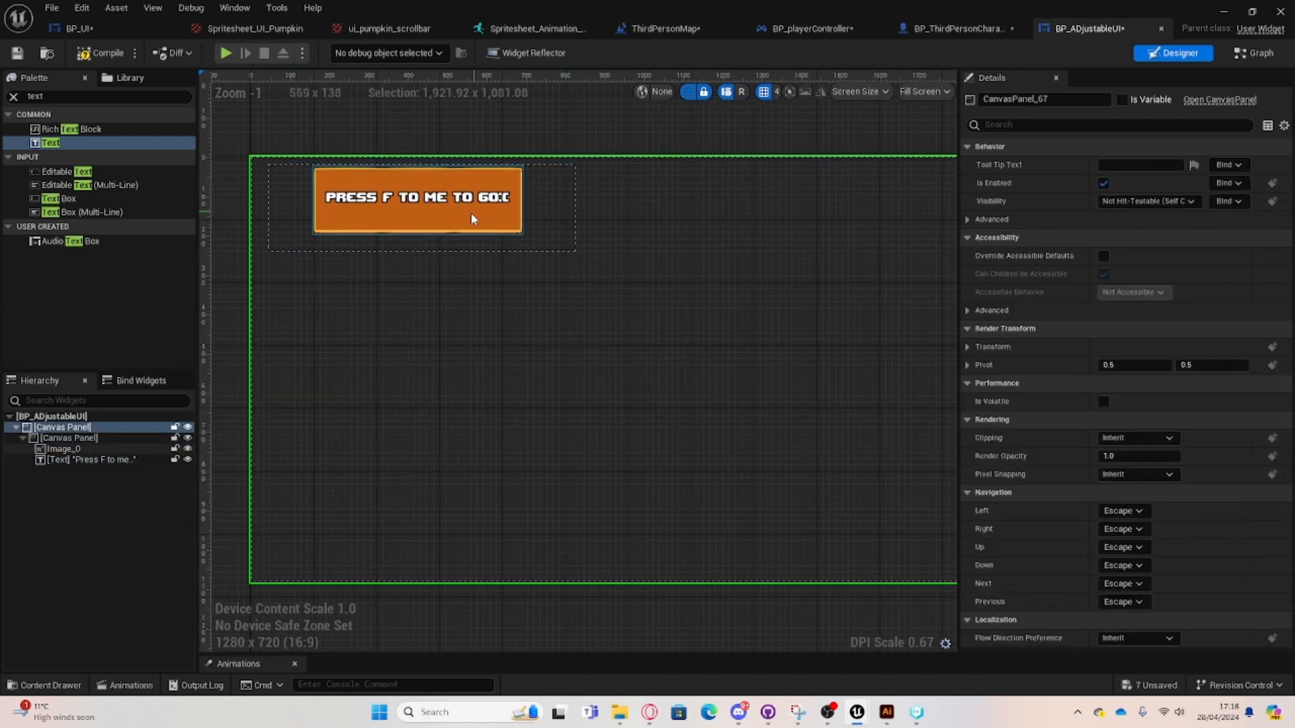
{"action": "left_click", "coordinate": [322, 249]}
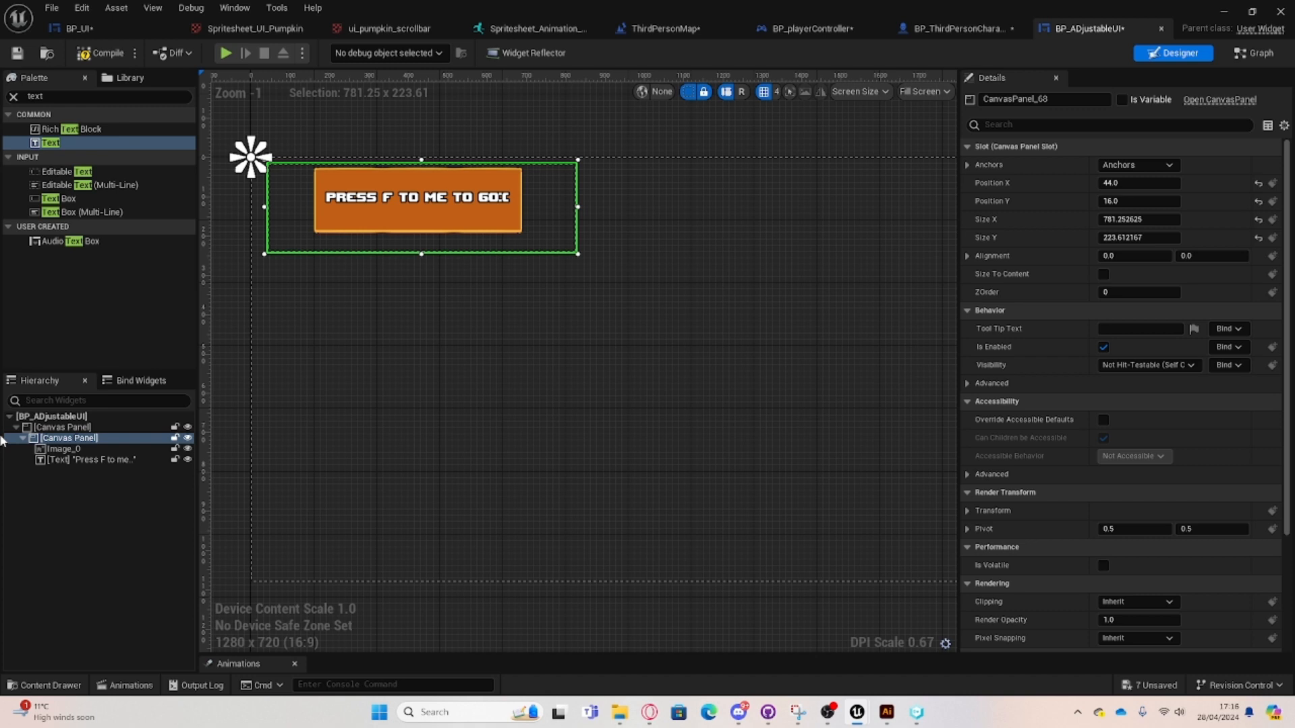
{"action": "left_click", "coordinate": [44, 427]}
{"action": "right_click", "coordinate": [46, 438]}
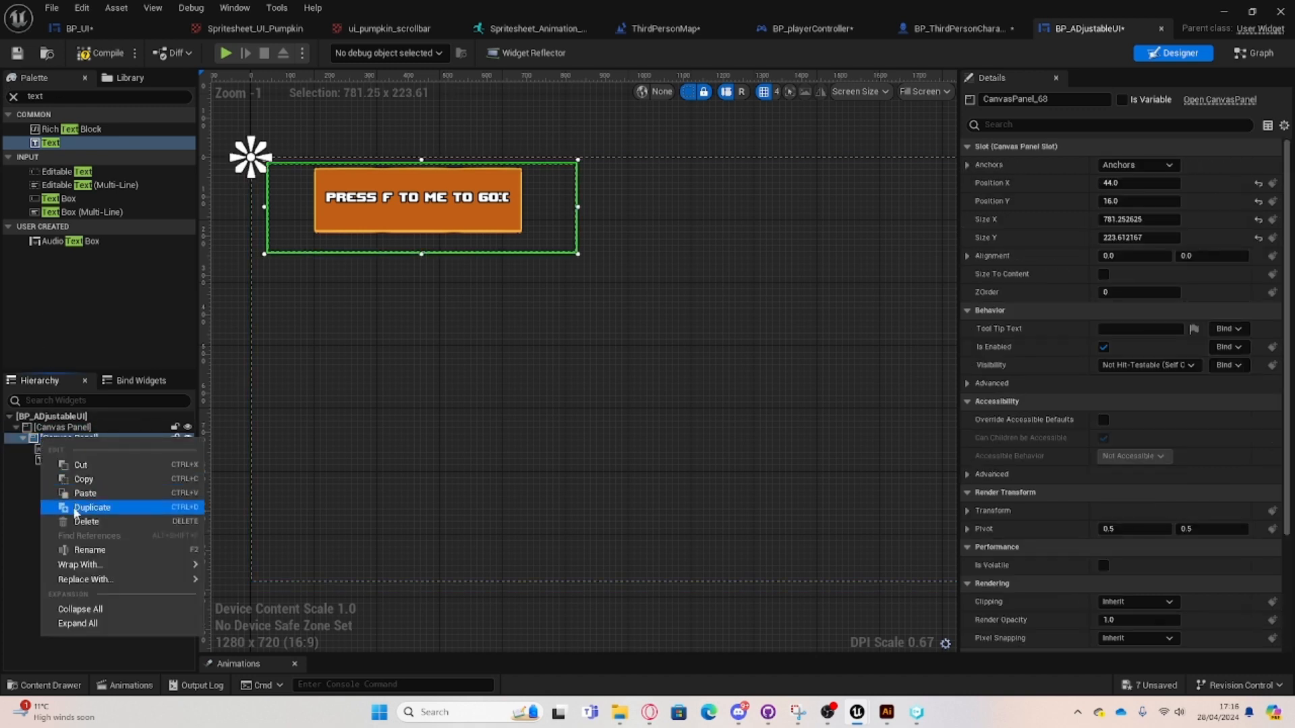
{"action": "left_click", "coordinate": [77, 548]}
{"action": "key", "text": "BackSpace"}
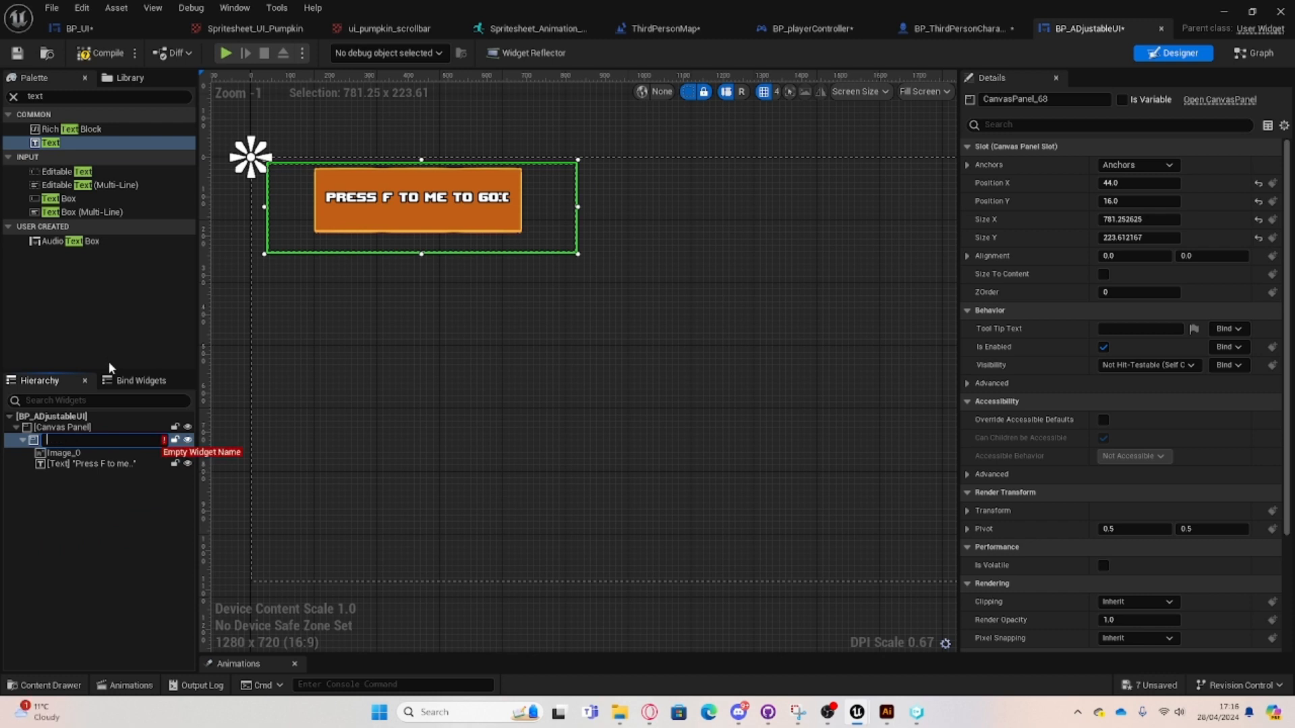
{"action": "type", "text": "G"}
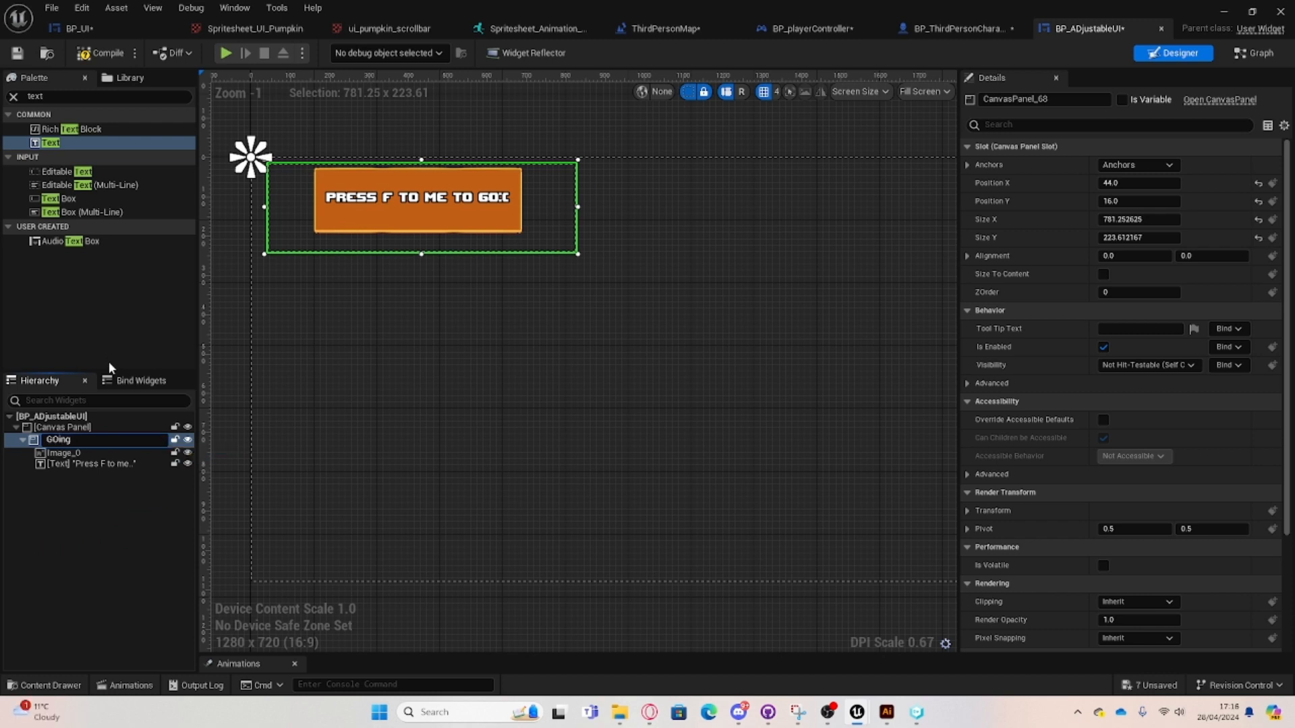
{"action": "type", "text": "oingTomove"}
{"action": "key", "text": "Return"}
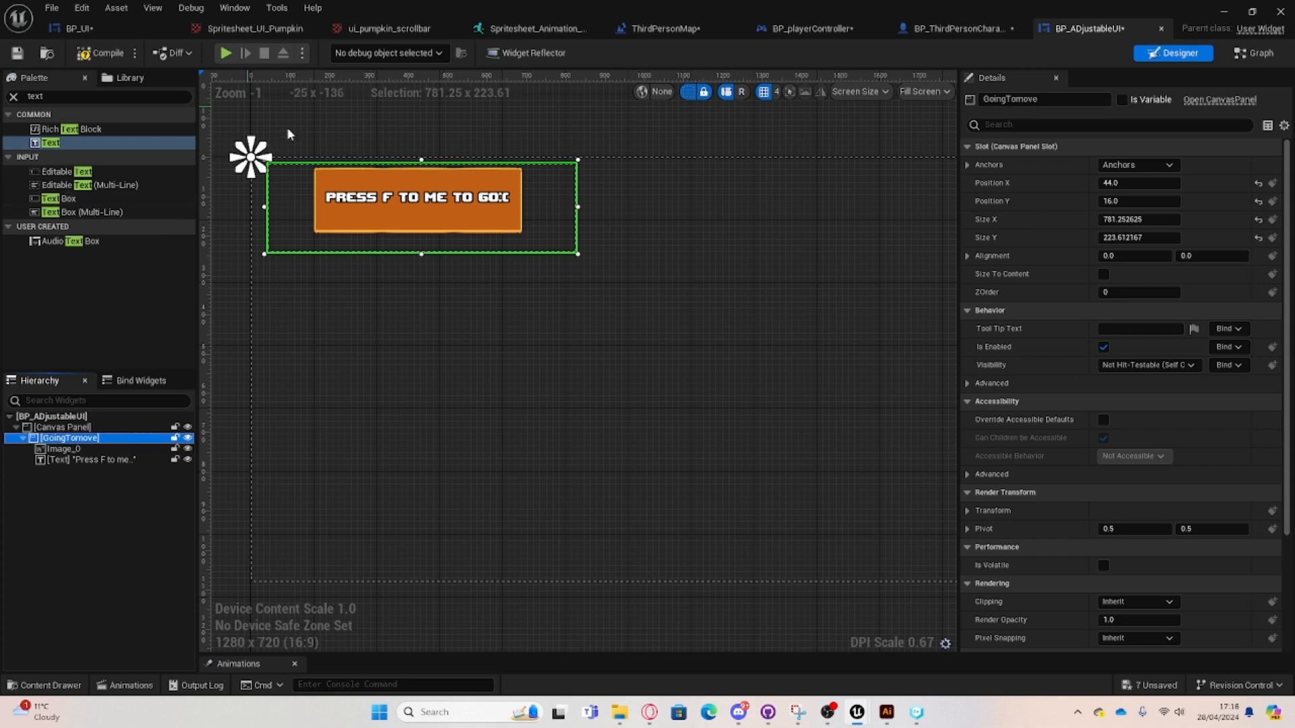
Create a widget animation named Move_UPplease and select it for editing.
{"action": "double_click", "coordinate": [55, 440]}
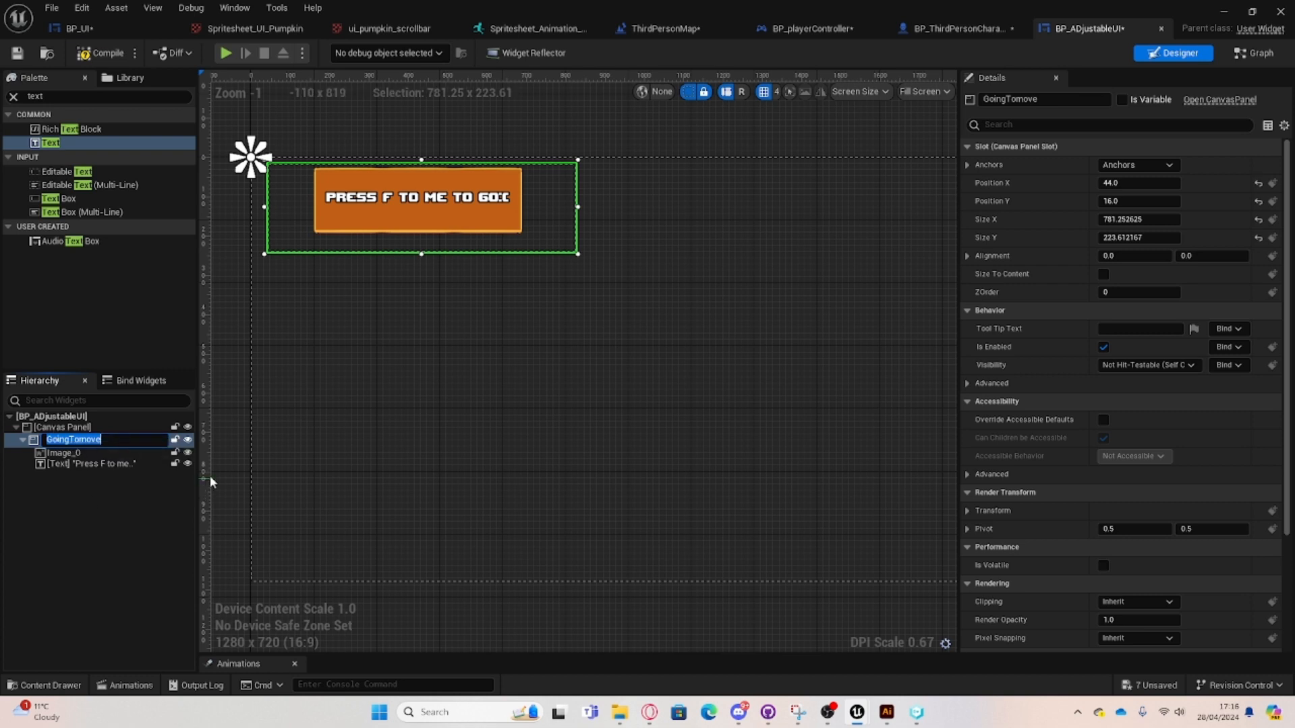
{"action": "left_click", "coordinate": [268, 468]}
{"action": "left_click", "coordinate": [111, 441]}
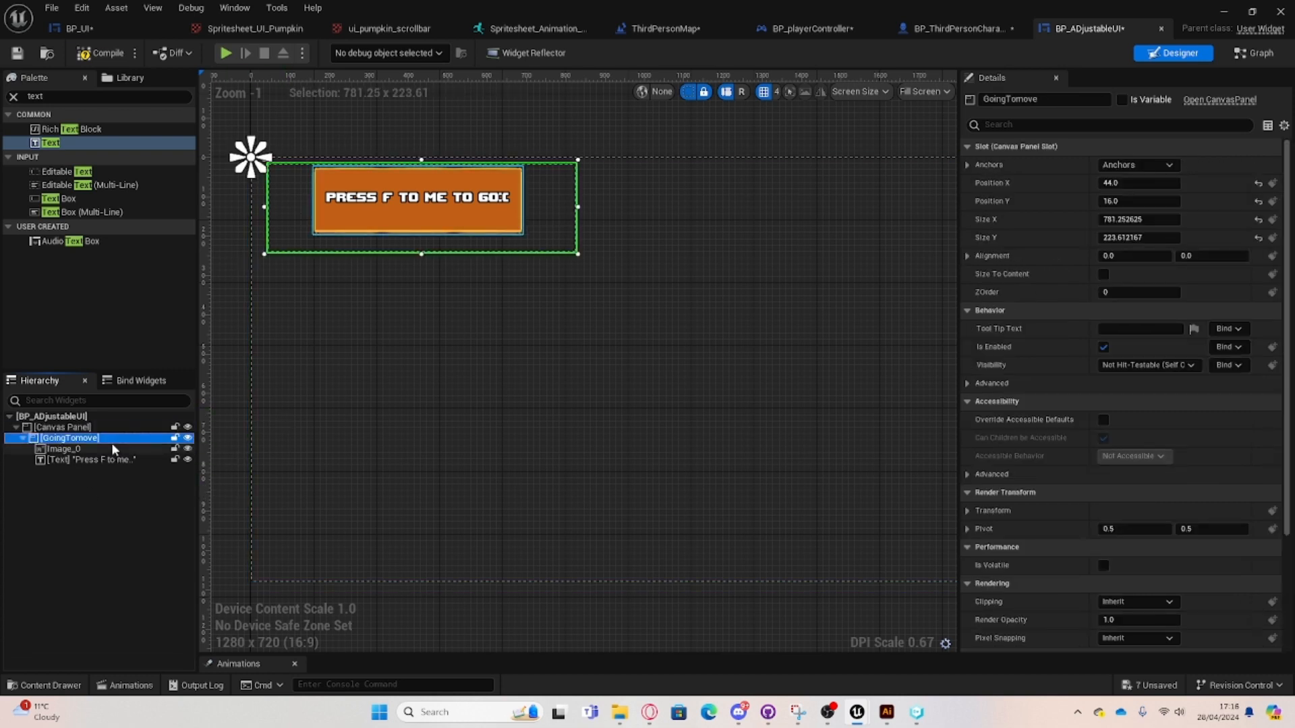
{"action": "left_click", "coordinate": [126, 686]}
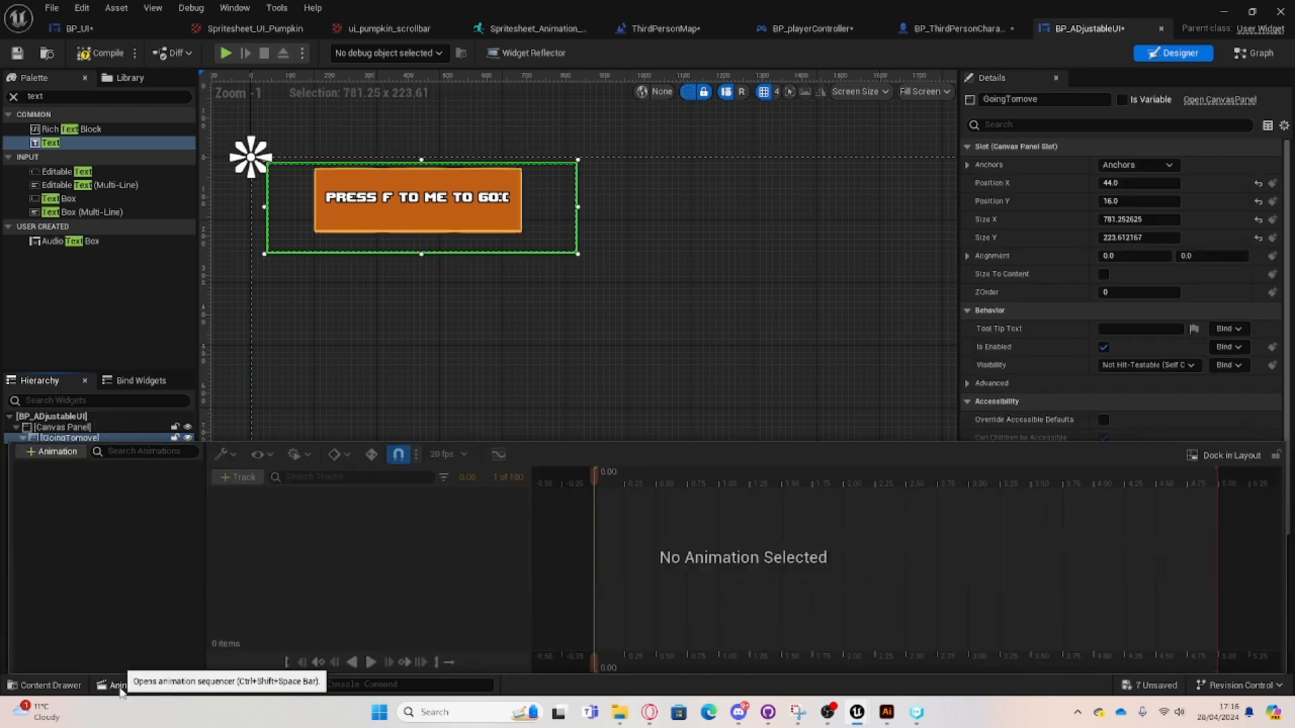
{"action": "left_click", "coordinate": [51, 456]}
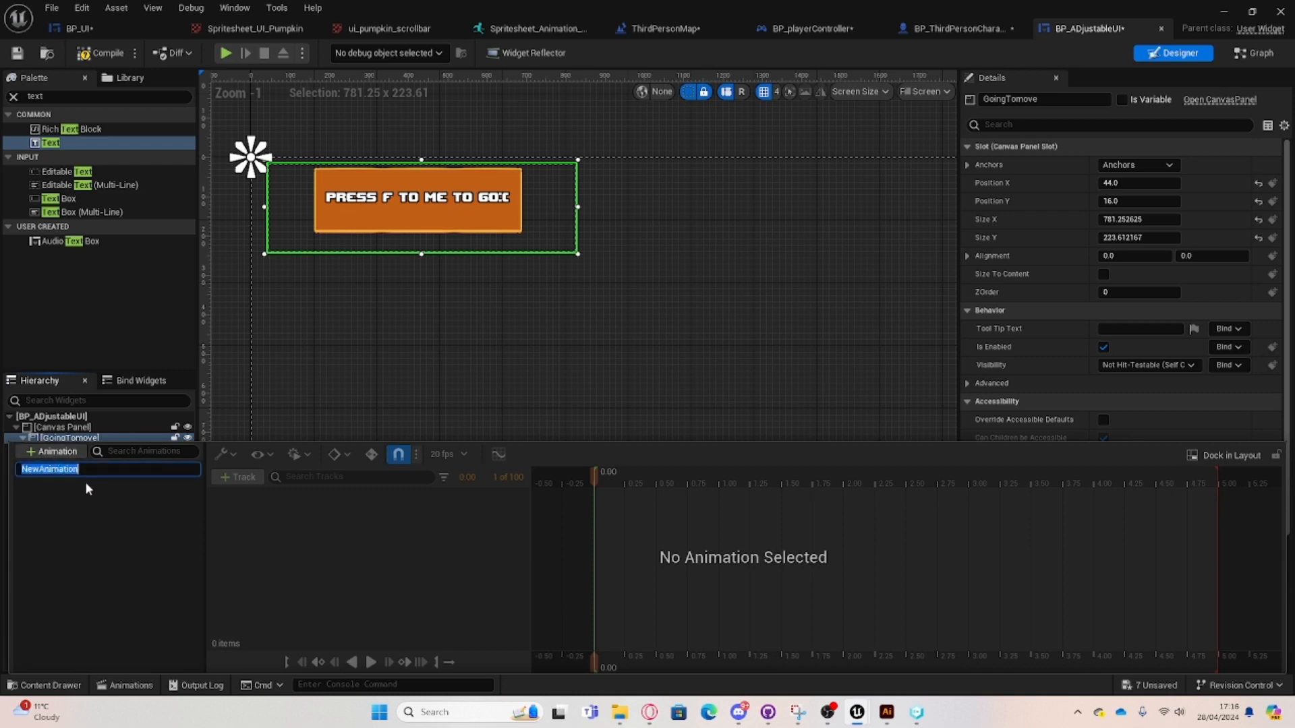
{"action": "key", "text": "BackSpace"}
{"action": "type", "text": "Move_UPplease"}
{"action": "key", "text": "Return"}
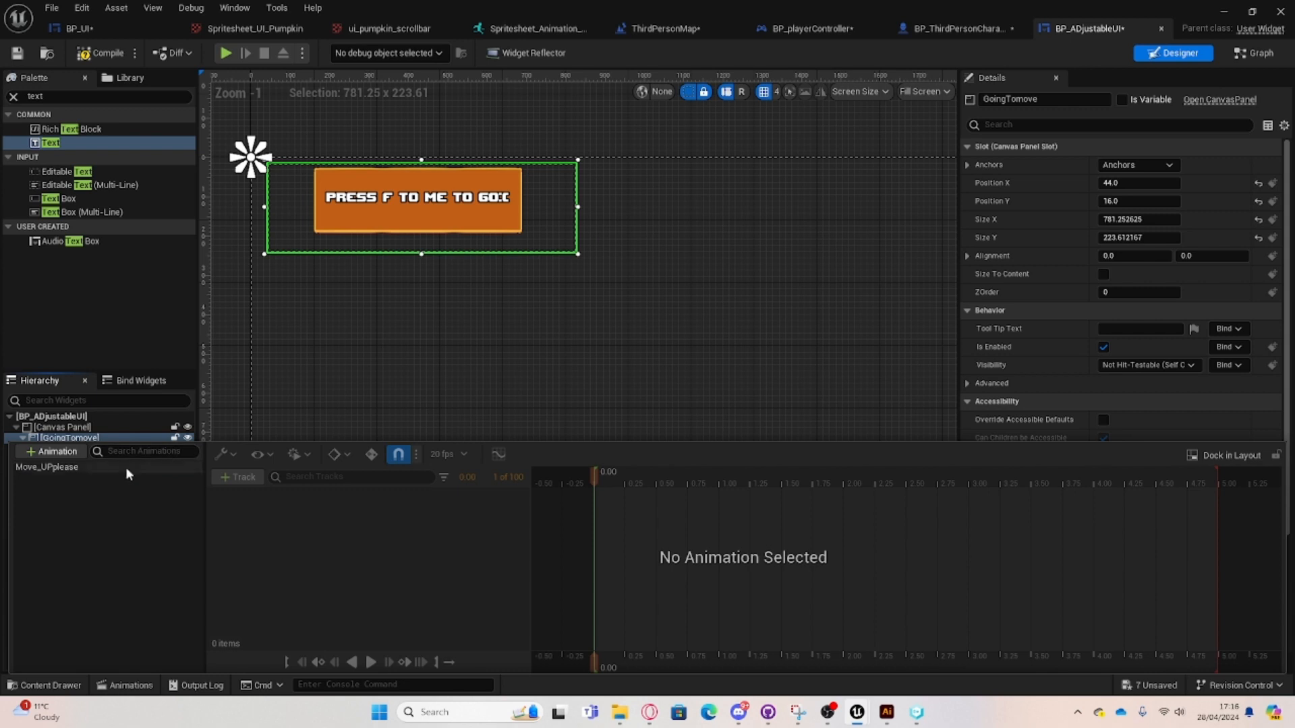
{"action": "left_click", "coordinate": [115, 467]}
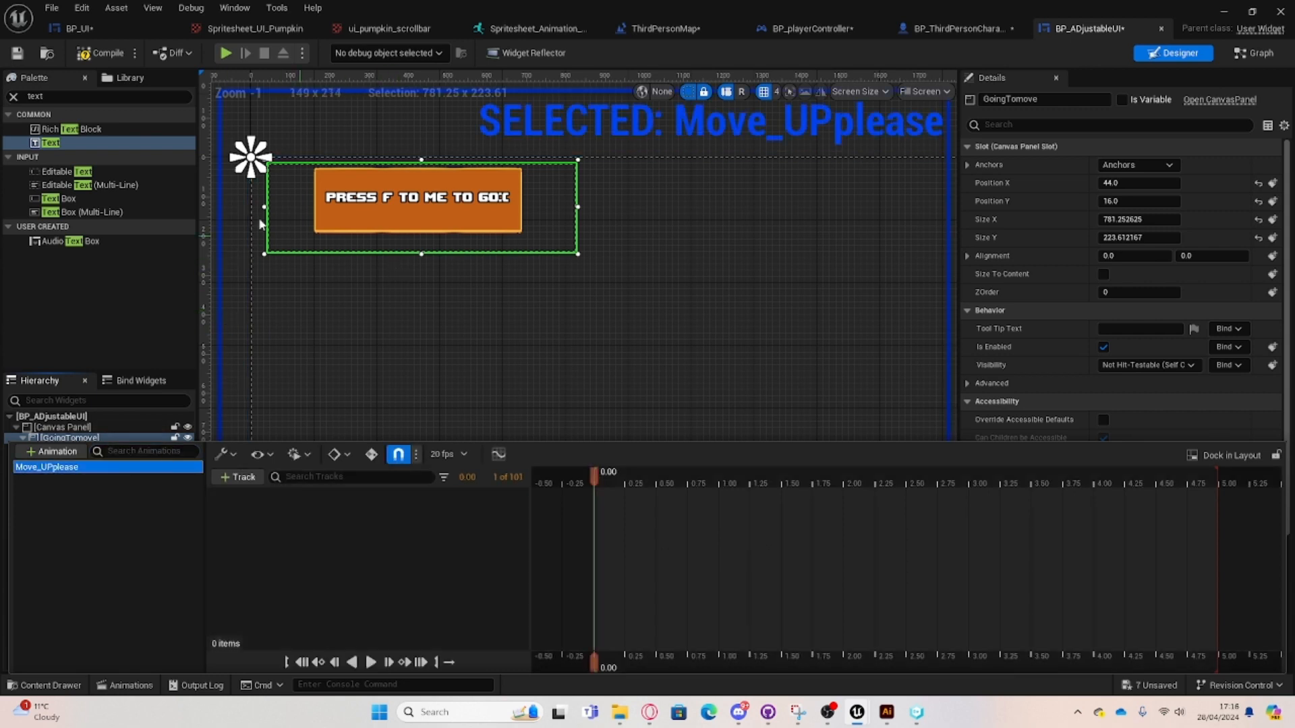
Add a GoingTomove track with a Transform track to the Move_UPplease animation and expand its Translation channels.
{"action": "right_click_drag", "start_coordinate": [424, 266], "coordinate": [519, 218]}
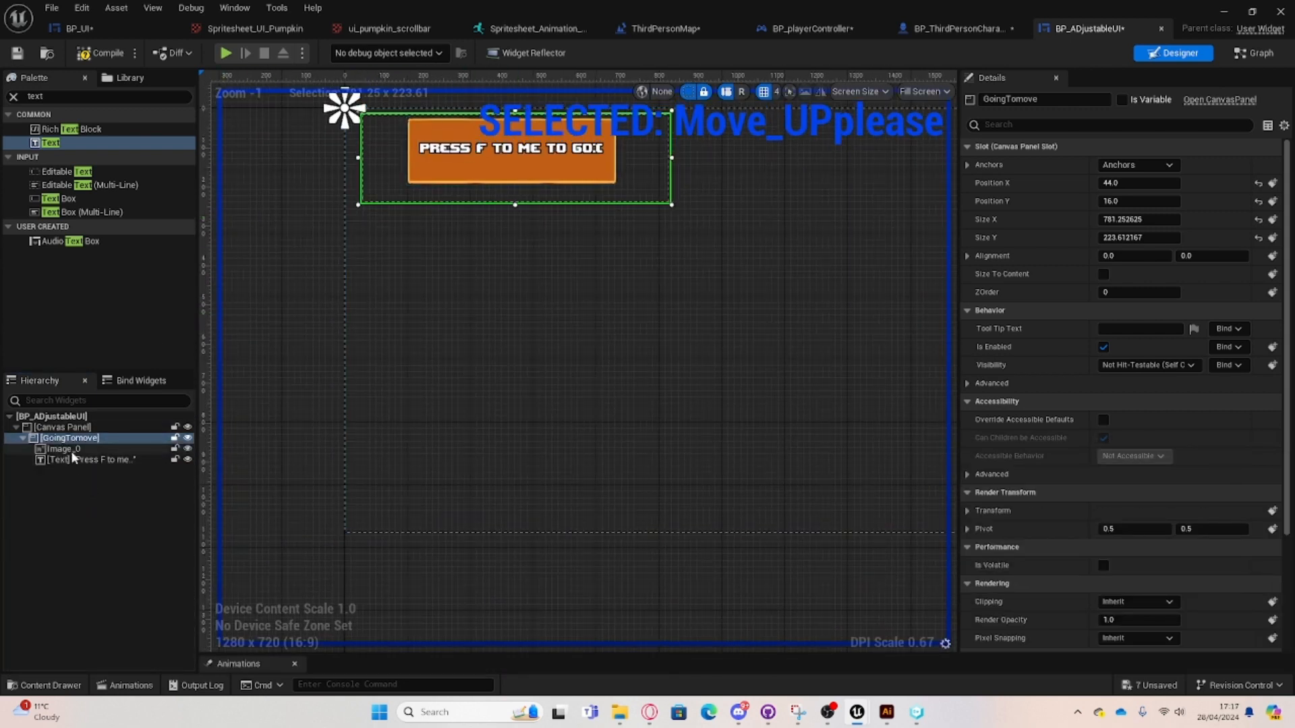
{"action": "left_click", "coordinate": [116, 687]}
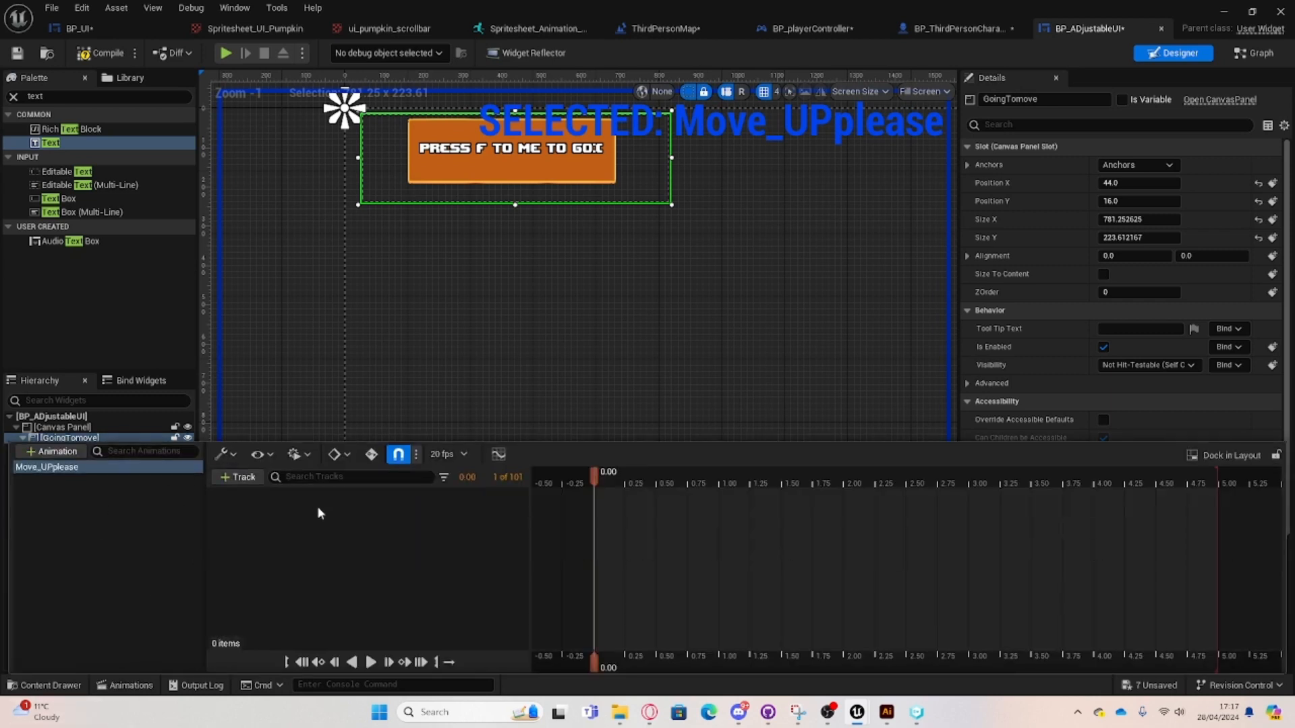
{"action": "left_click", "coordinate": [241, 480]}
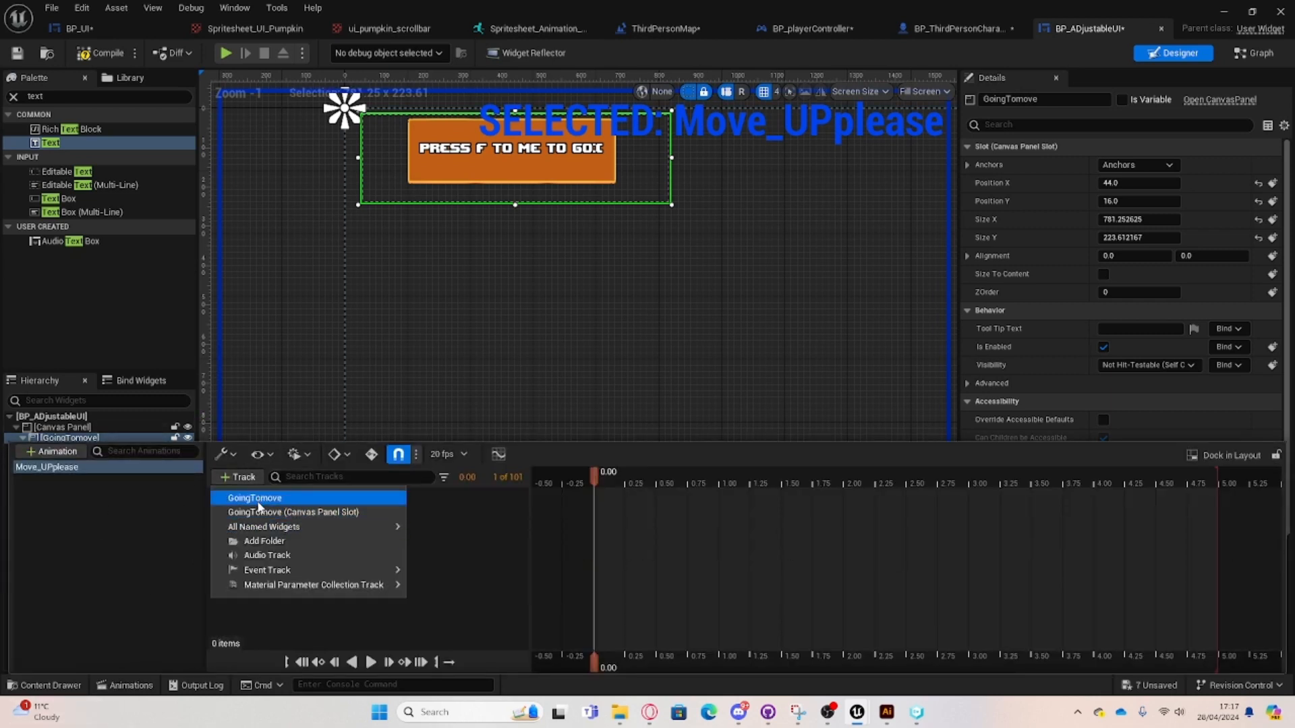
{"action": "left_click", "coordinate": [258, 504]}
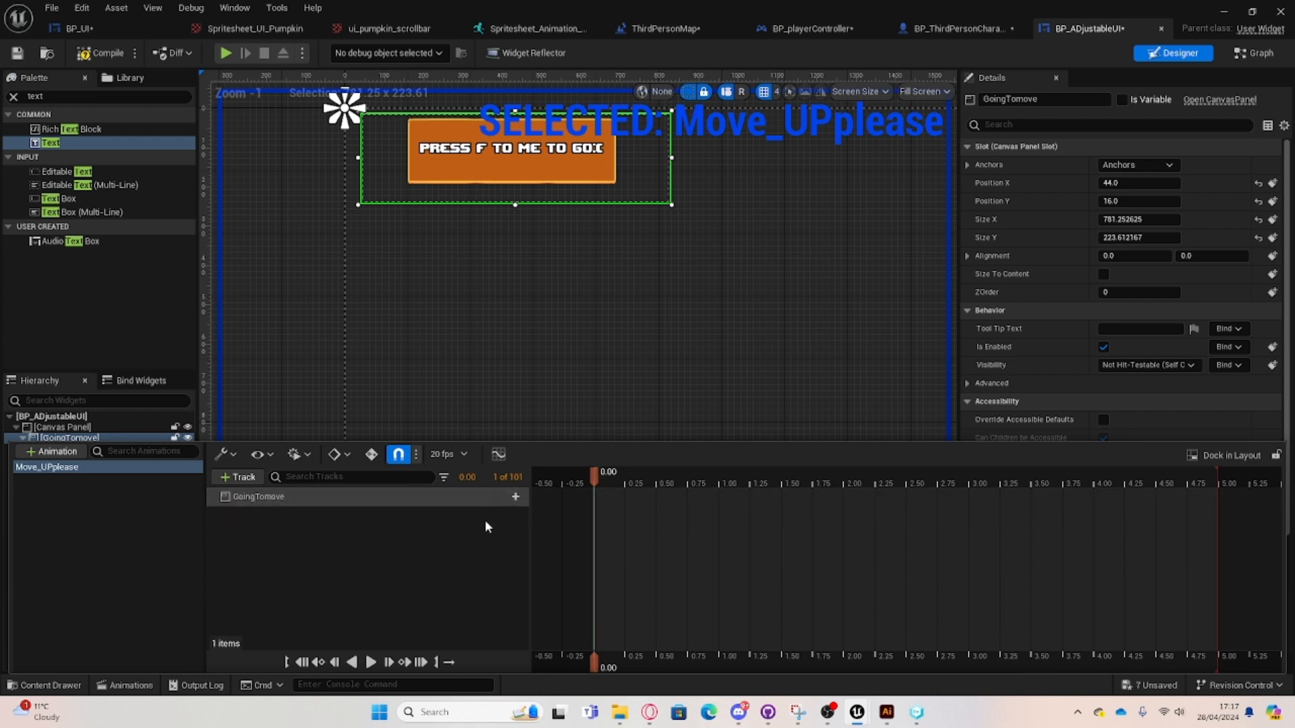
{"action": "left_click", "coordinate": [515, 496]}
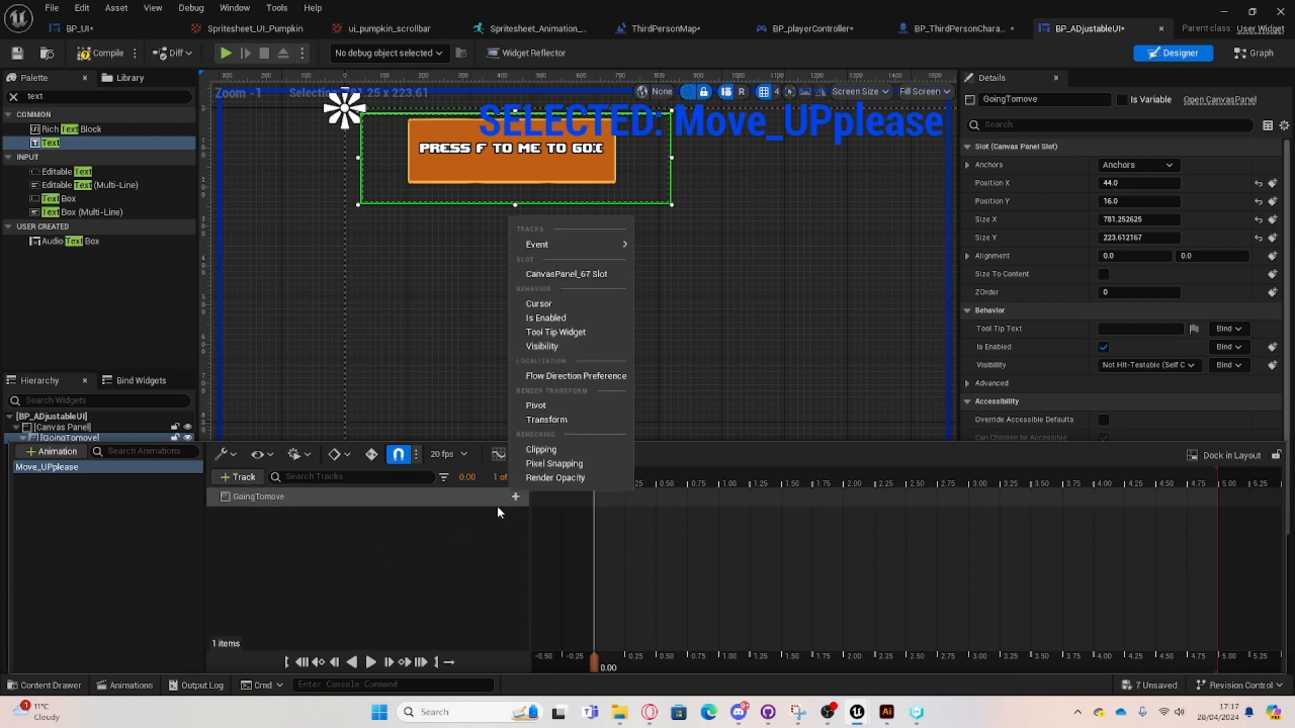
{"action": "left_click", "coordinate": [543, 419]}
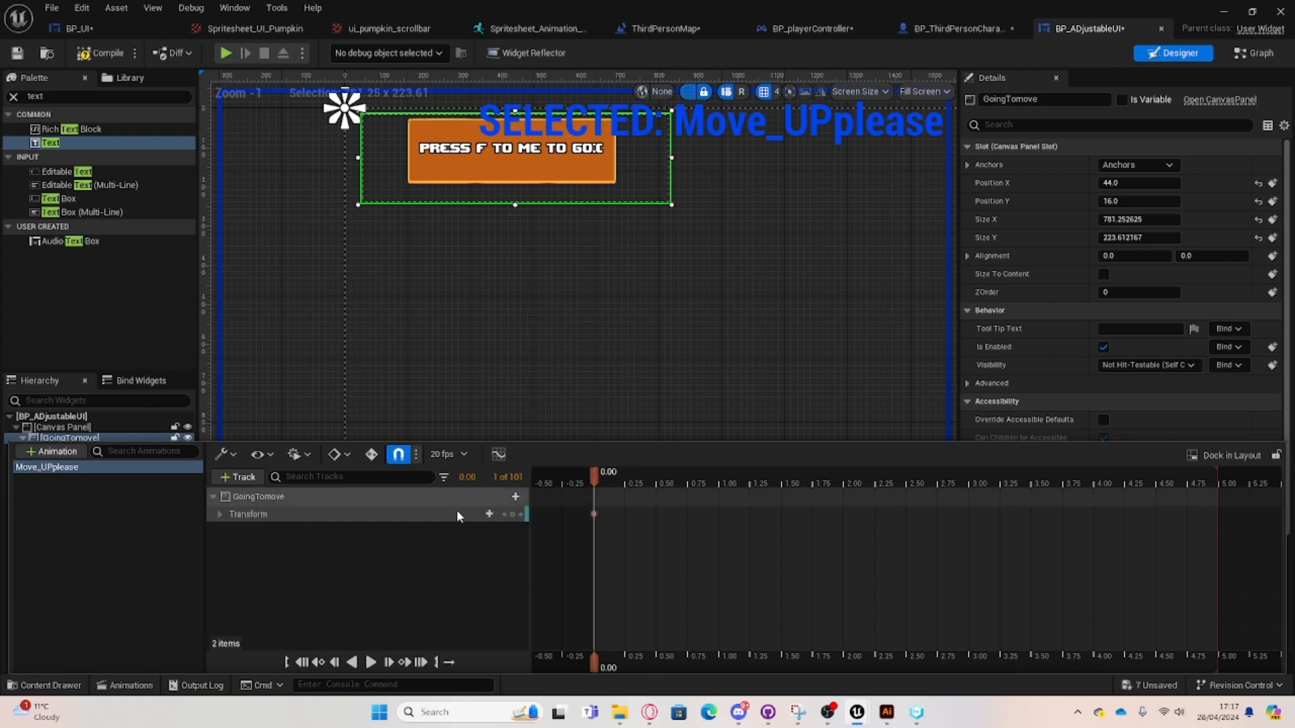
{"action": "left_click", "coordinate": [219, 513]}
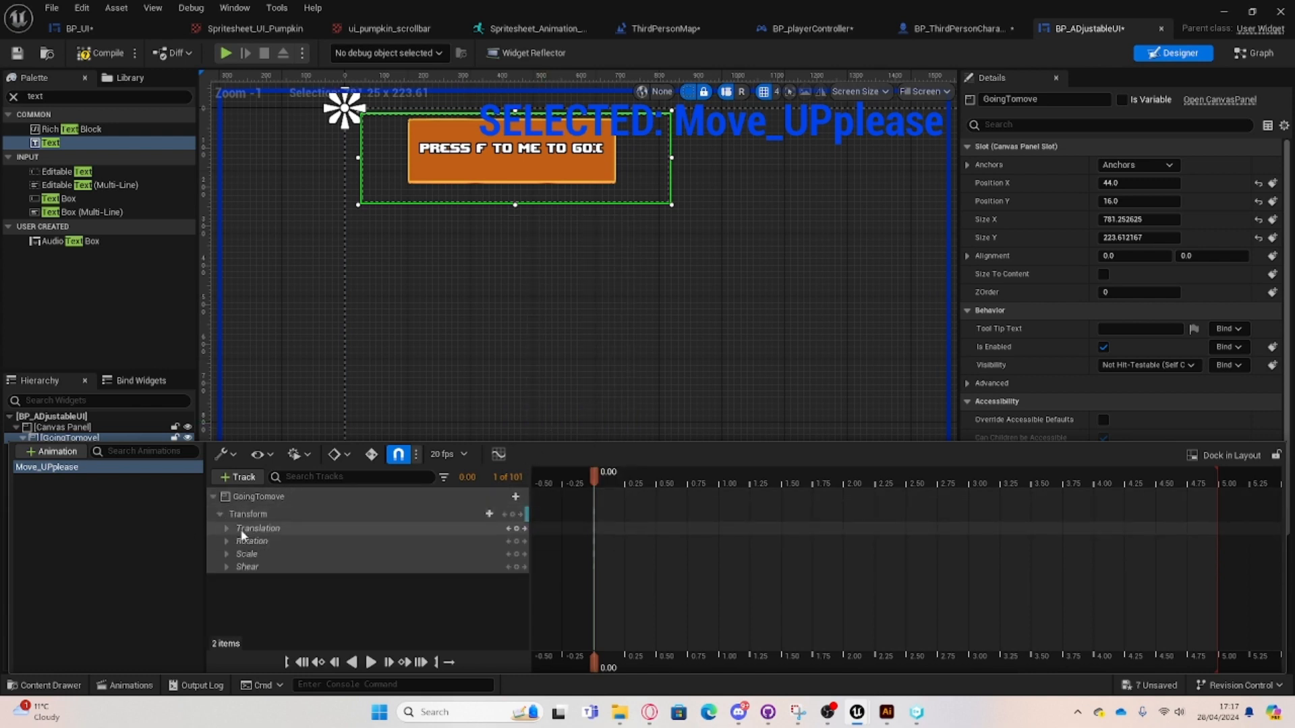
{"action": "left_click", "coordinate": [226, 531]}
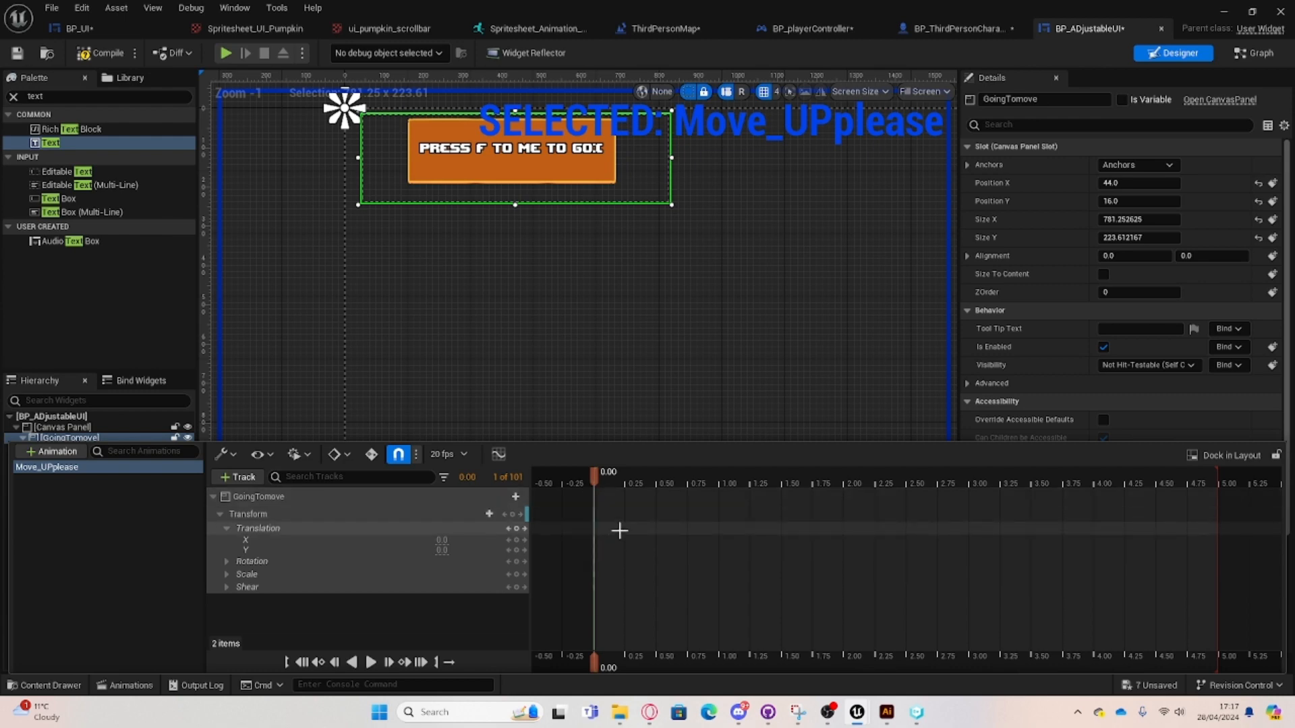
Try to key the GoingTomove panel's Y translation as 200 at 1.00 s in the animation.
{"action": "right_click_drag", "start_coordinate": [565, 300], "coordinate": [517, 342]}
{"action": "right_click_drag", "start_coordinate": [476, 426], "coordinate": [508, 455]}
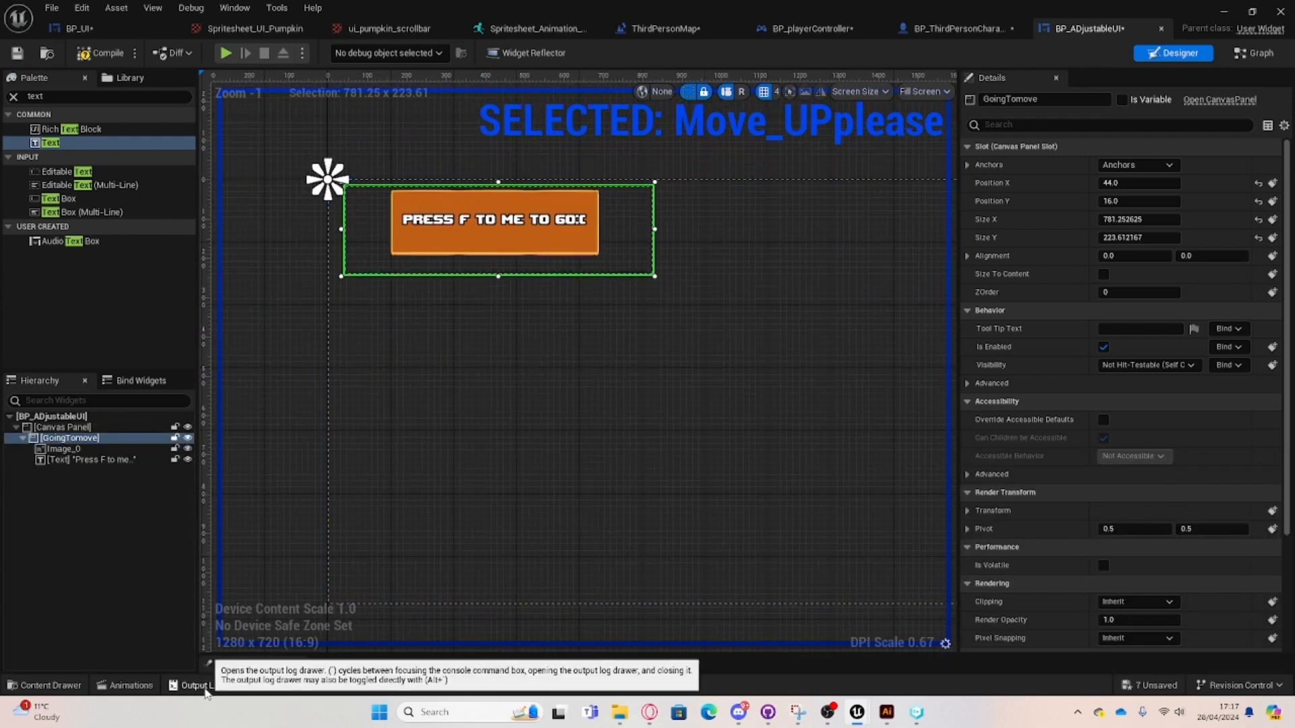
{"action": "left_click", "coordinate": [125, 685]}
{"action": "left_click_drag", "start_coordinate": [595, 472], "coordinate": [717, 483]}
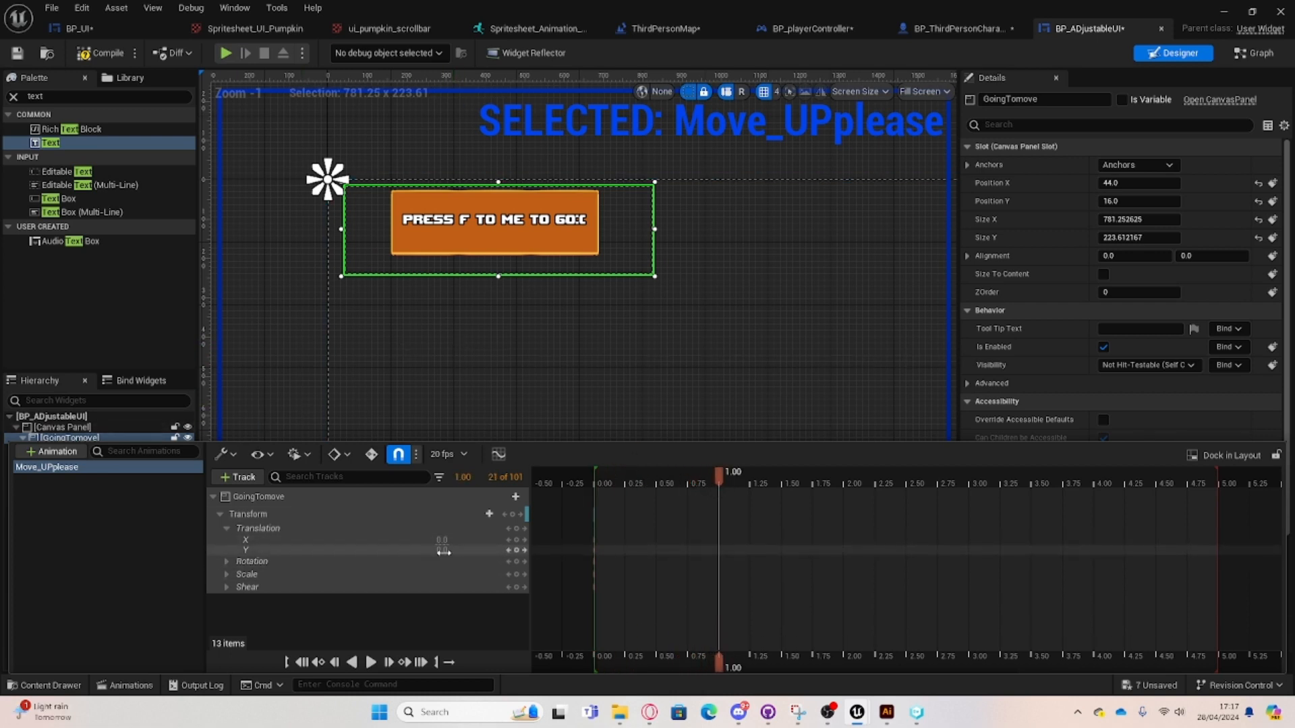
{"action": "type", "text": "200"}
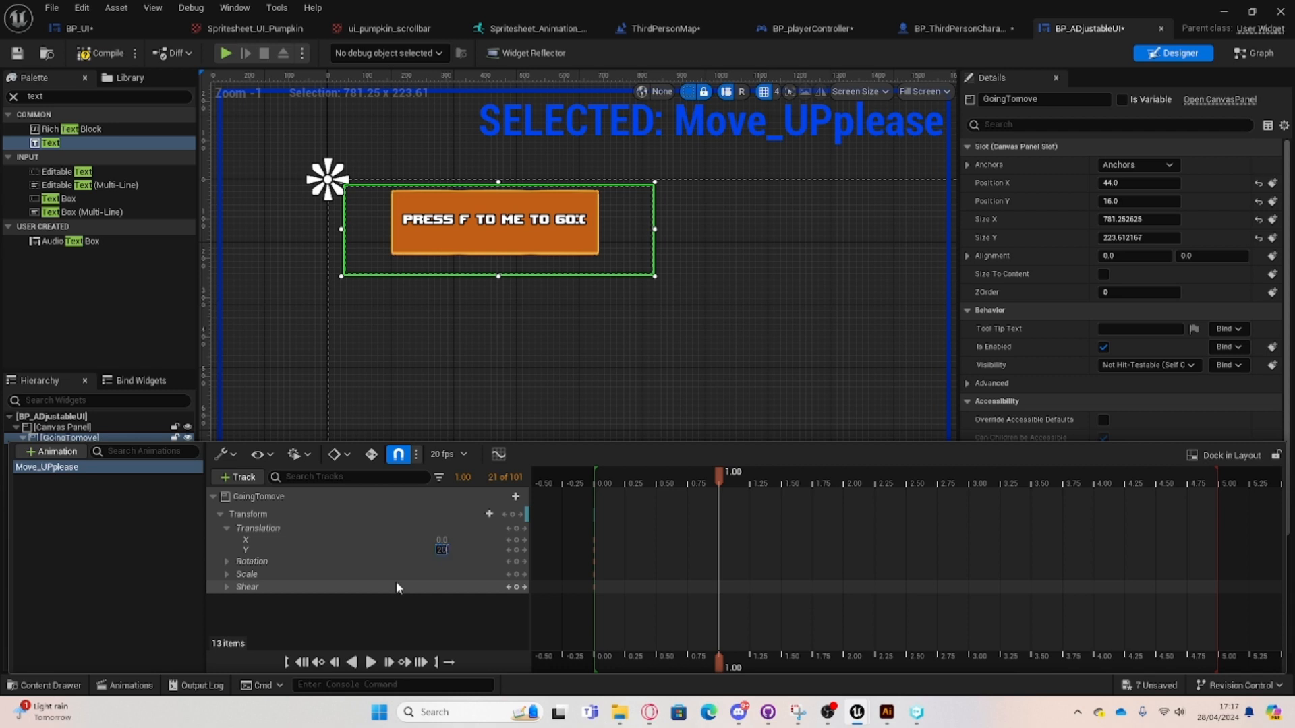
{"action": "key", "text": "Return"}
{"action": "key", "text": "ctrl+z"}
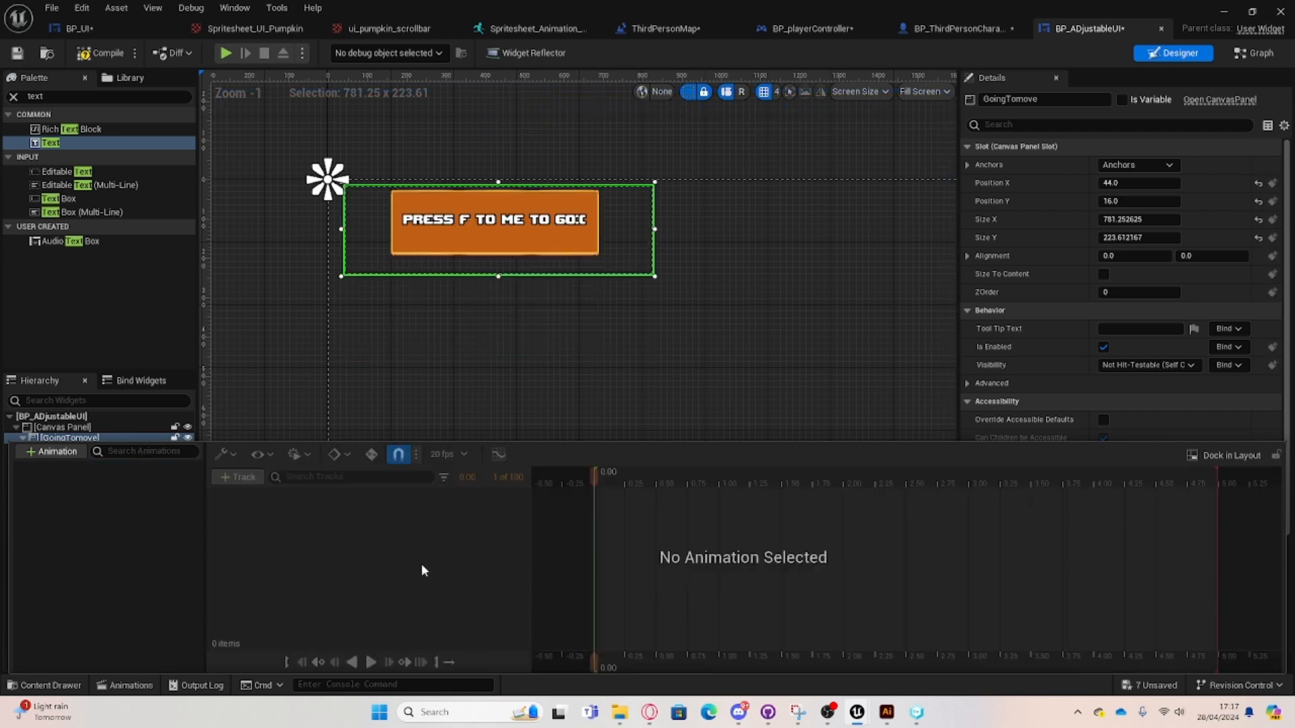
{"action": "left_click", "coordinate": [70, 457]}
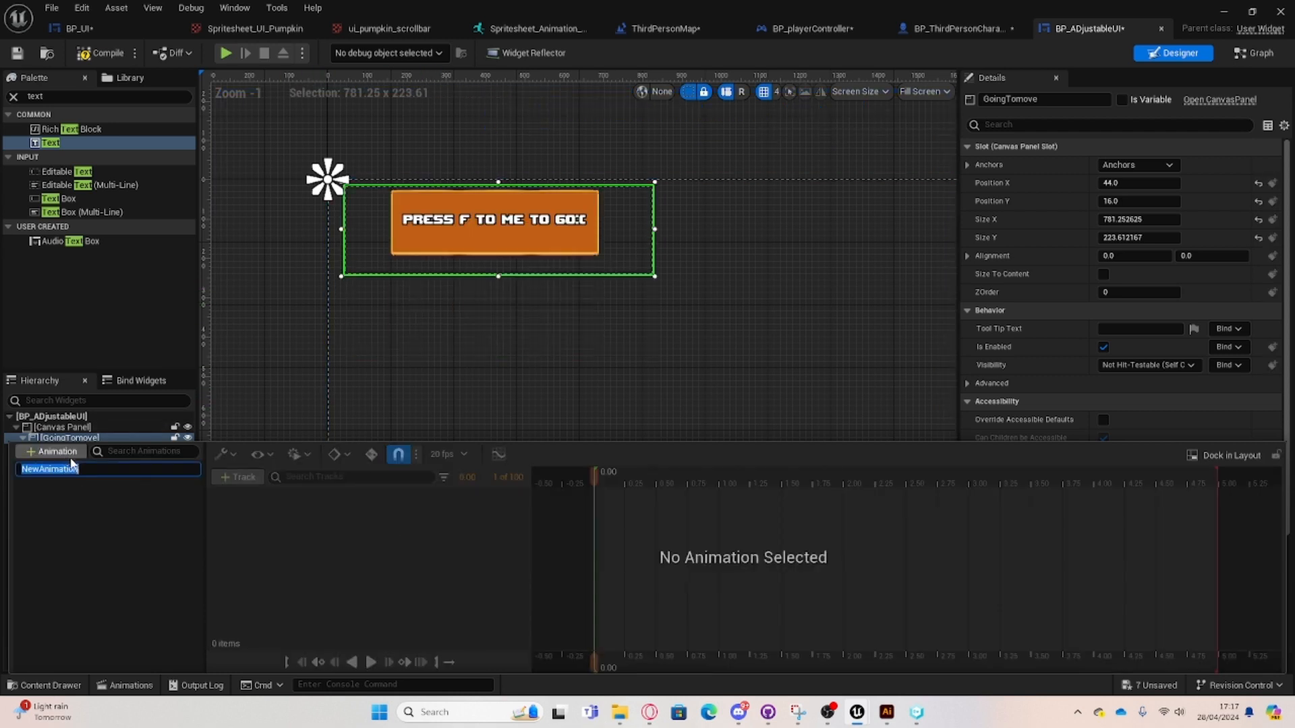
{"action": "key", "text": "BackSpace"}
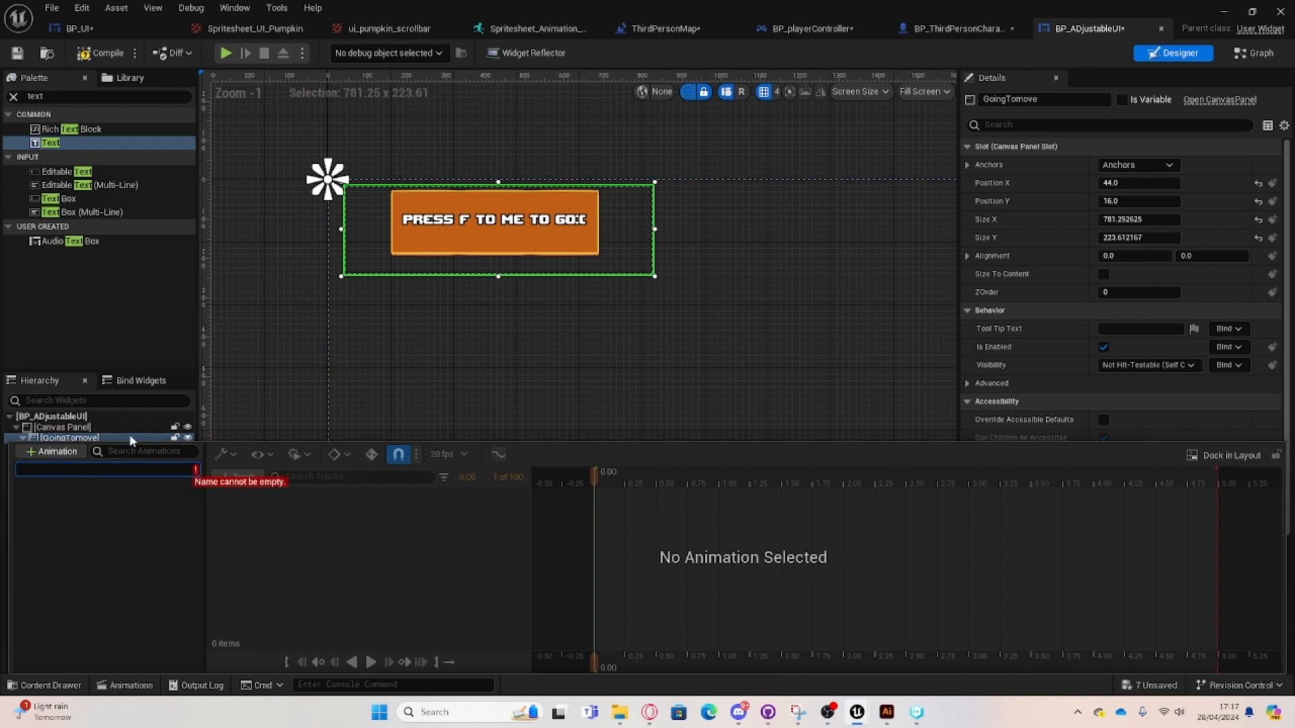
{"action": "type", "text": "goi"}
{"action": "key", "text": "BackSpace"}
{"action": "key", "text": "BackSpace"}
{"action": "key", "text": "BackSpace"}
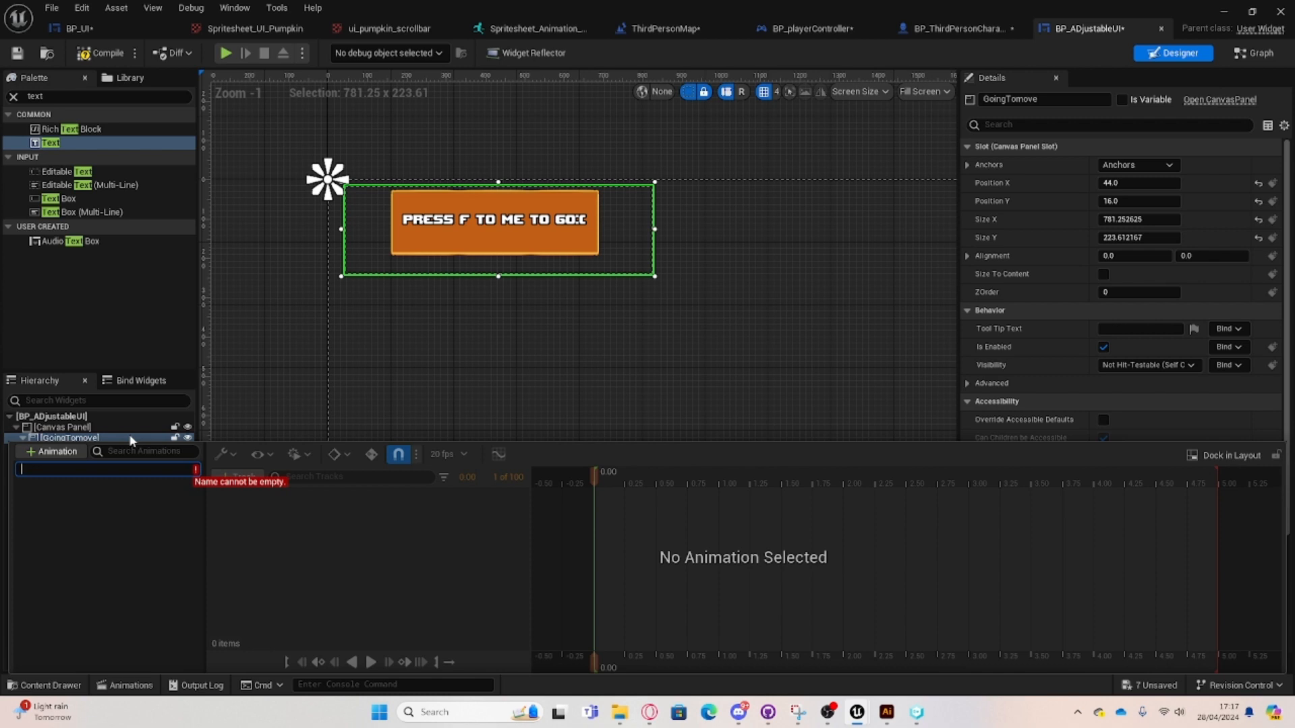
{"action": "left_click", "coordinate": [357, 247]}
{"action": "key", "text": "ctrl+z"}
{"action": "key", "text": "ctrl+z"}
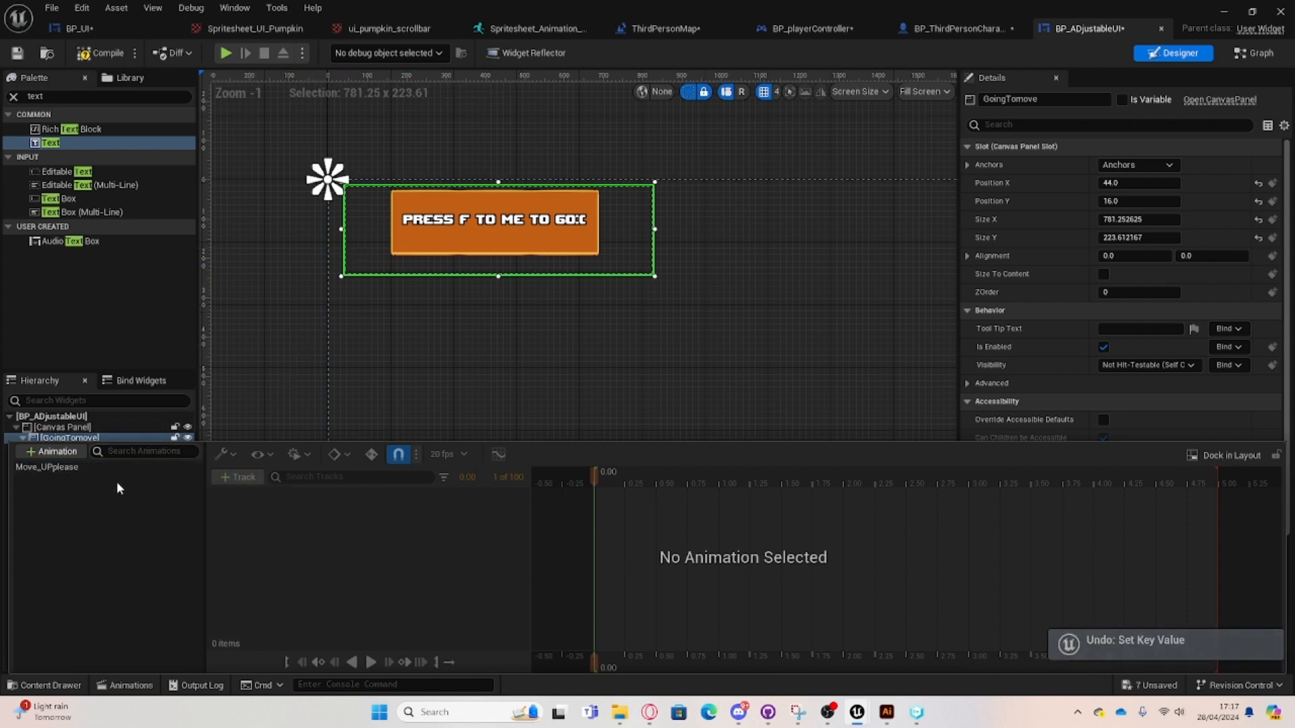
In Move_UPplease, key GoingTomove's Y translation at 1.00 s as -200, then lower it to about -348.6.
{"action": "left_click", "coordinate": [101, 467]}
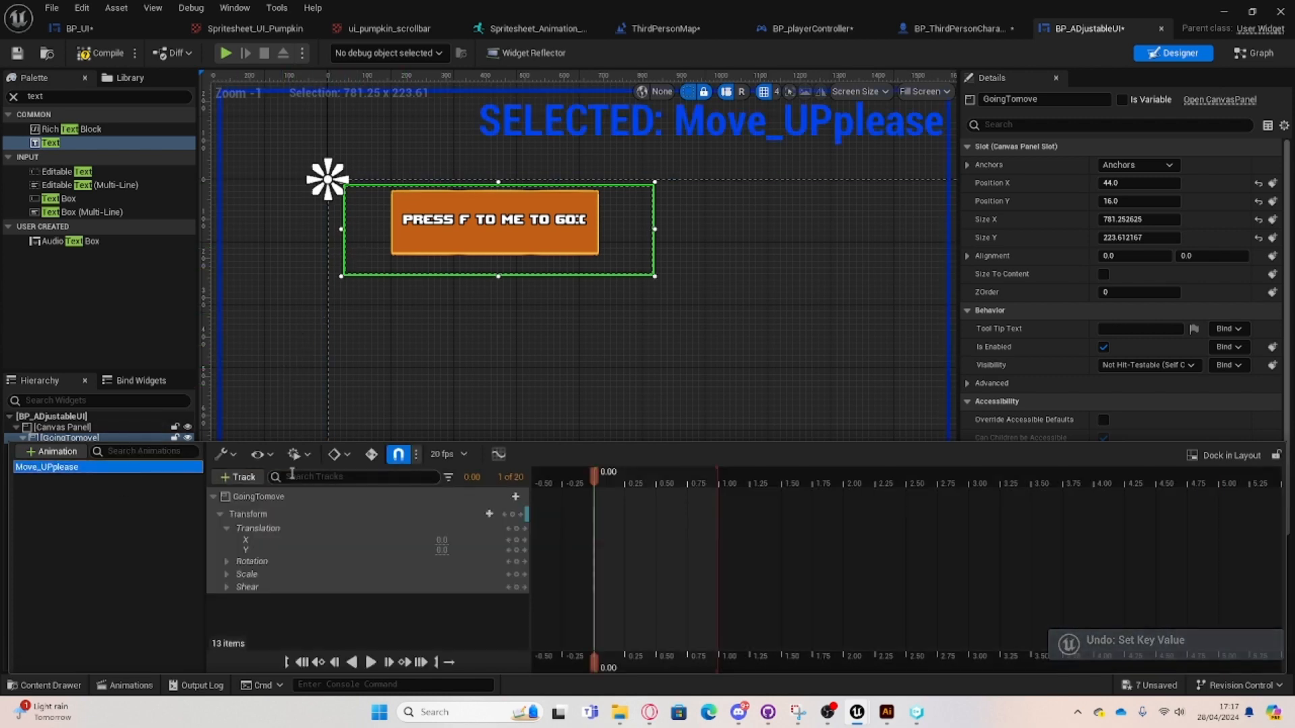
{"action": "left_click", "coordinate": [442, 550]}
{"action": "left_click_drag", "start_coordinate": [607, 476], "coordinate": [718, 503]}
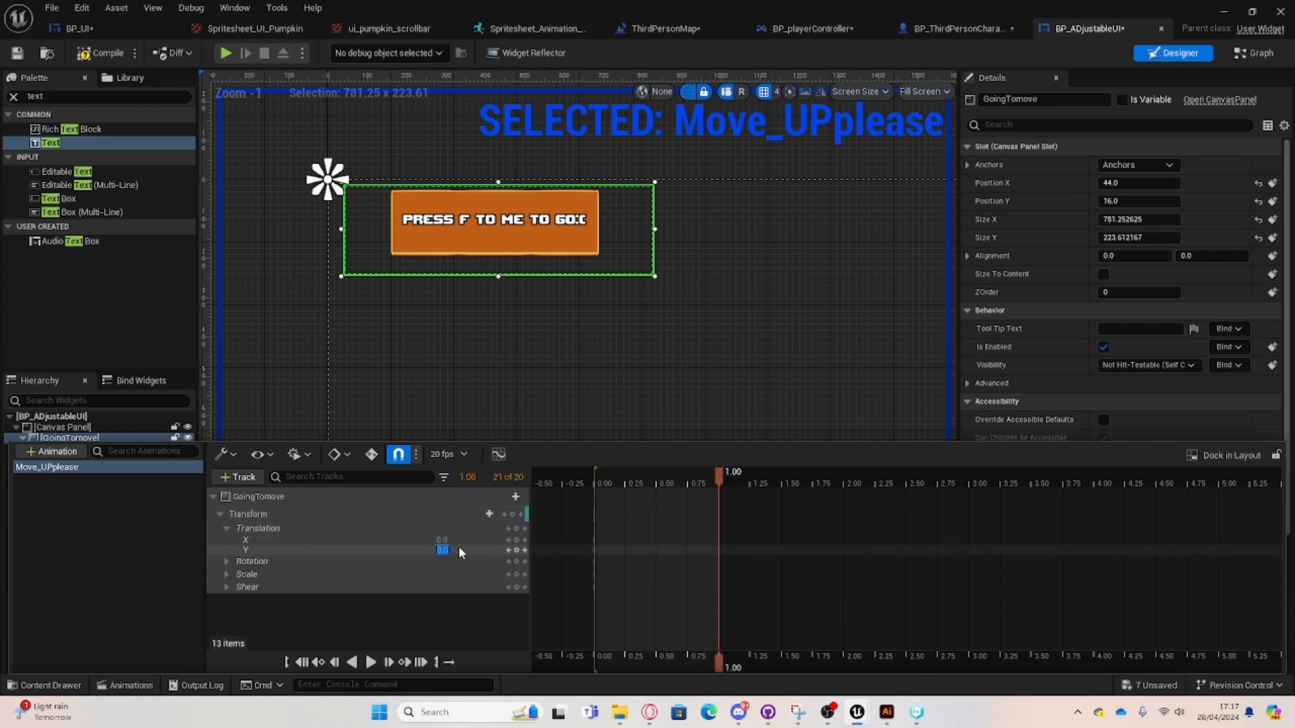
{"action": "key", "text": "Return"}
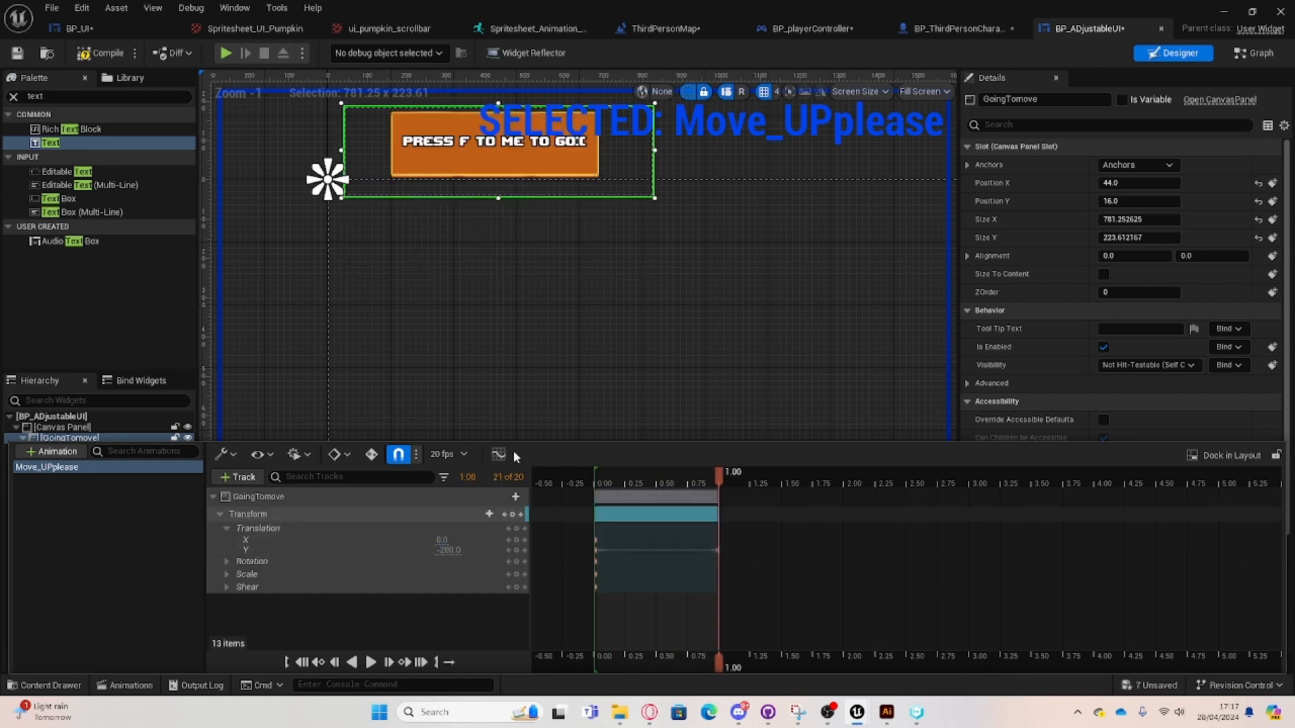
{"action": "left_click_drag", "start_coordinate": [439, 551], "coordinate": [407, 537]}
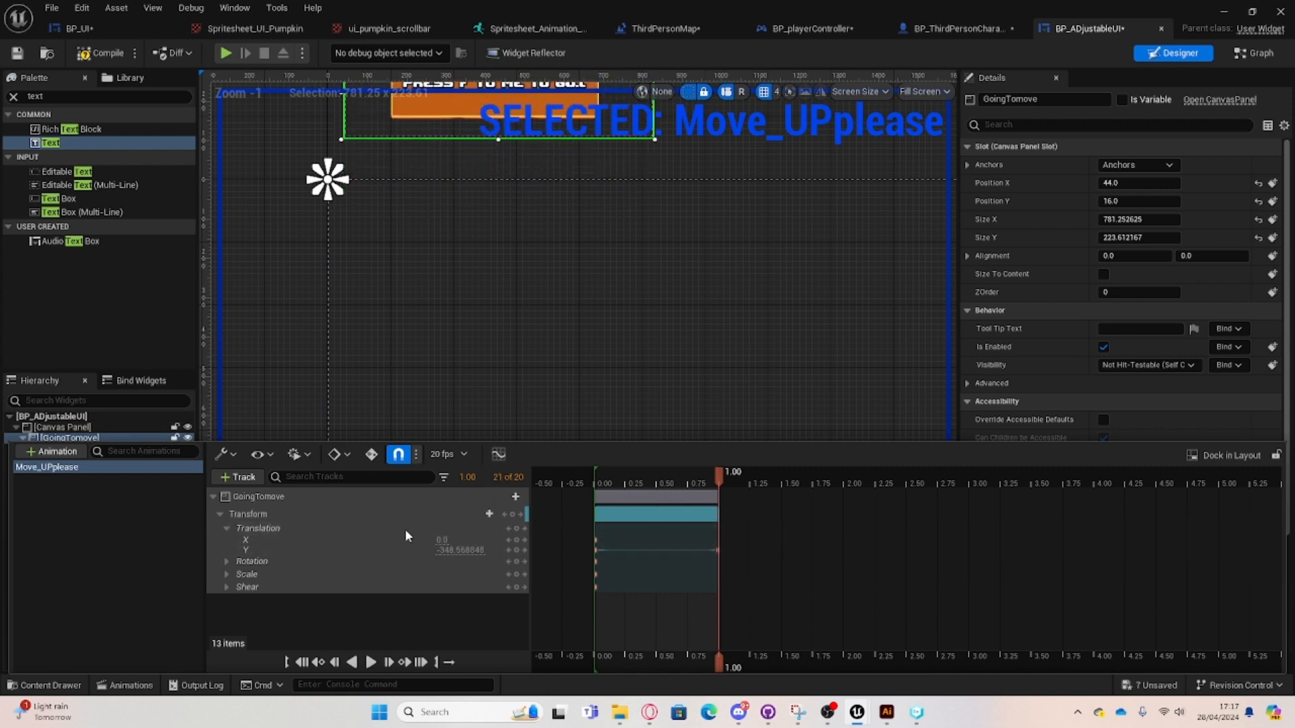
Compile the widget blueprint, start and stop a play test, and select the root canvas panel.
{"action": "left_click", "coordinate": [95, 54]}
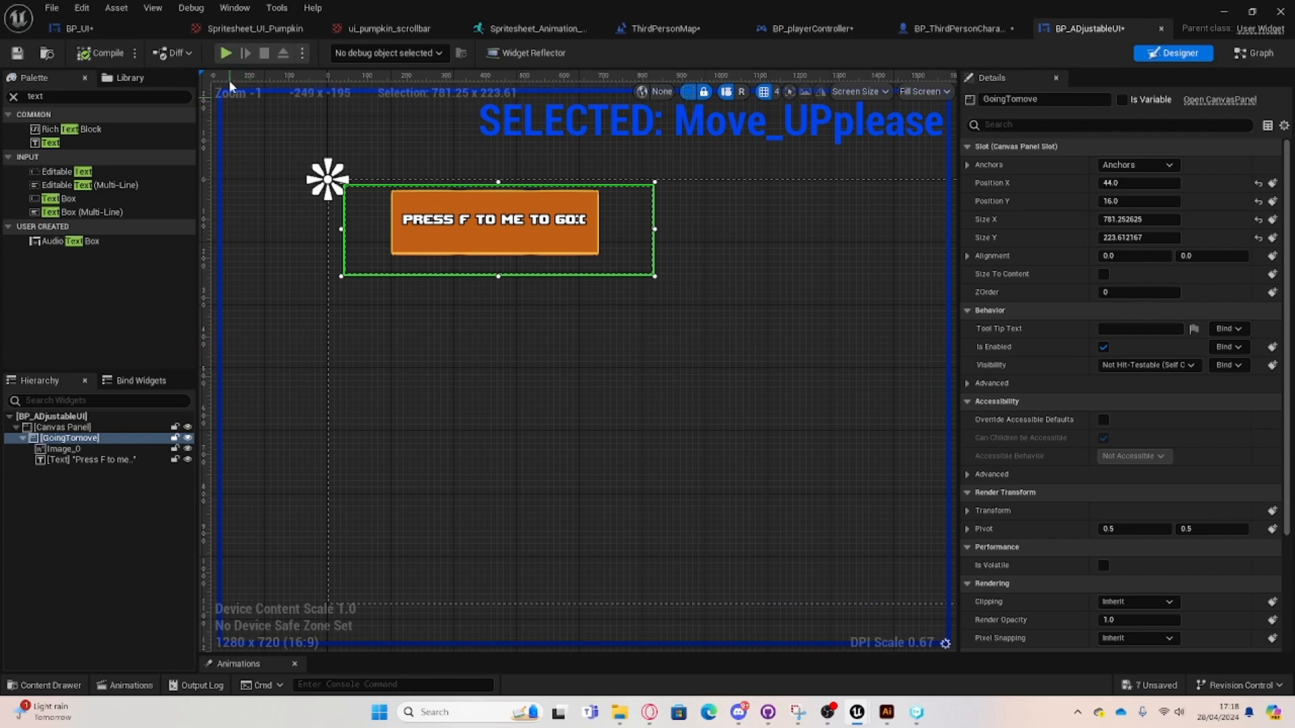
{"action": "left_click", "coordinate": [223, 54]}
{"action": "left_click", "coordinate": [264, 54]}
{"action": "key", "text": "ctrl+space"}
{"action": "left_click", "coordinate": [411, 307]}
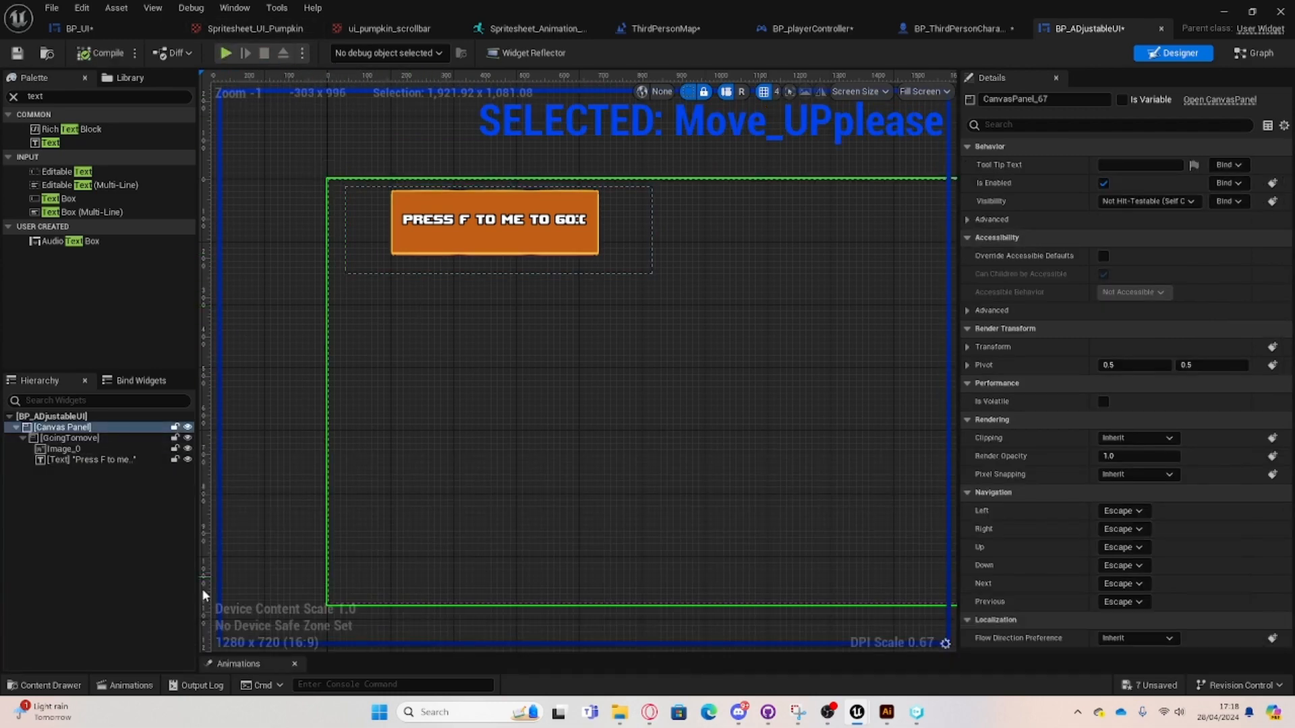
Play the Move_UPplease animation to preview the button's movement in the designer.
{"action": "left_click", "coordinate": [125, 685]}
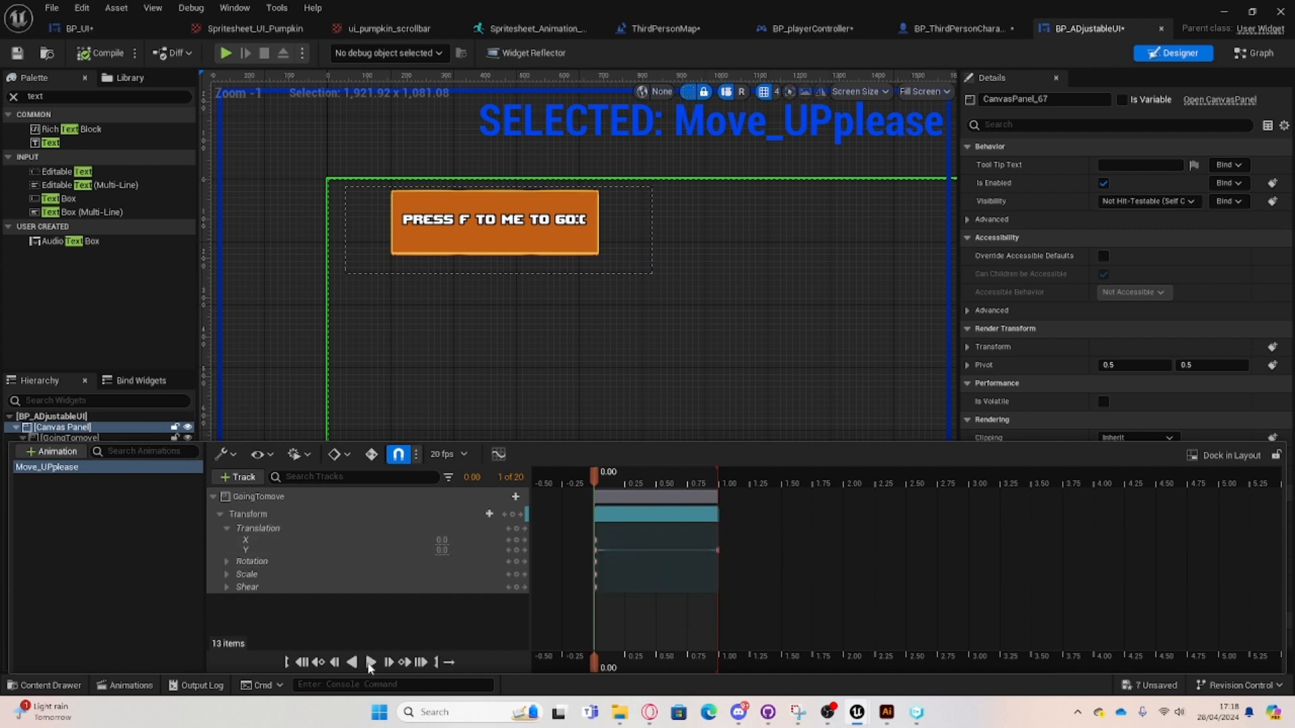
{"action": "left_click", "coordinate": [370, 663]}
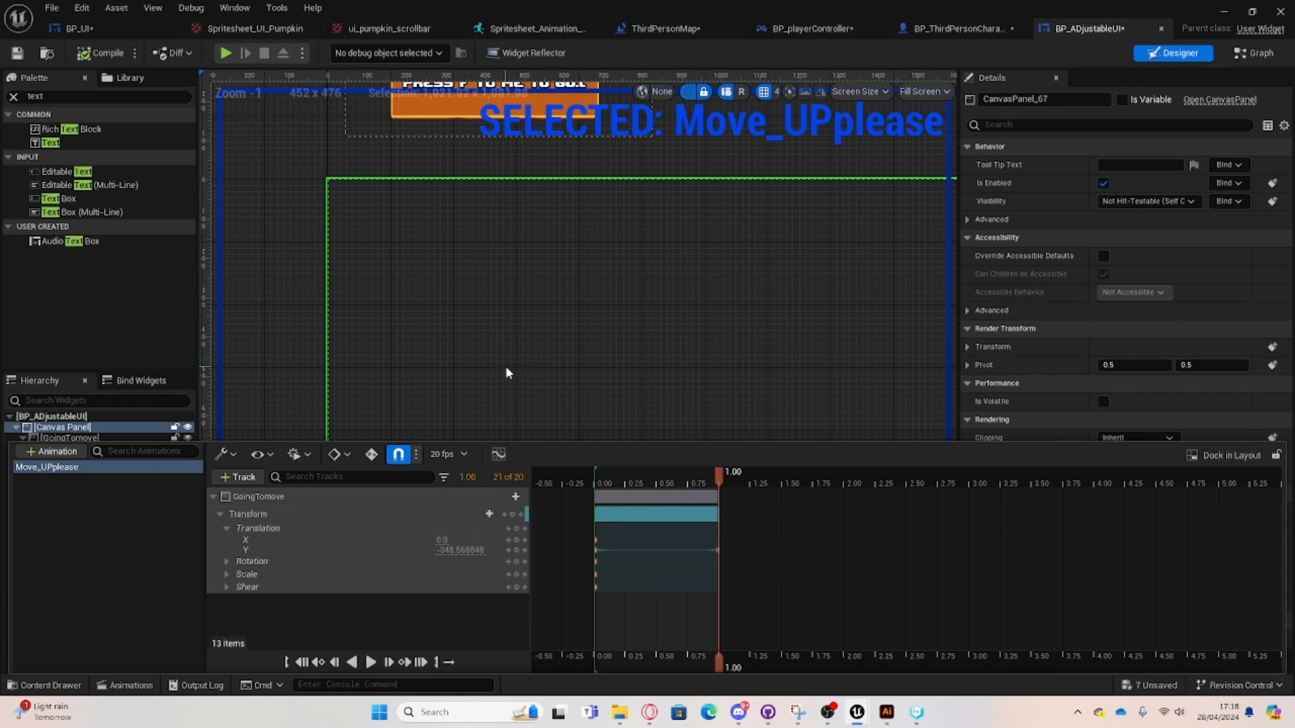
{"action": "left_click", "coordinate": [472, 305]}
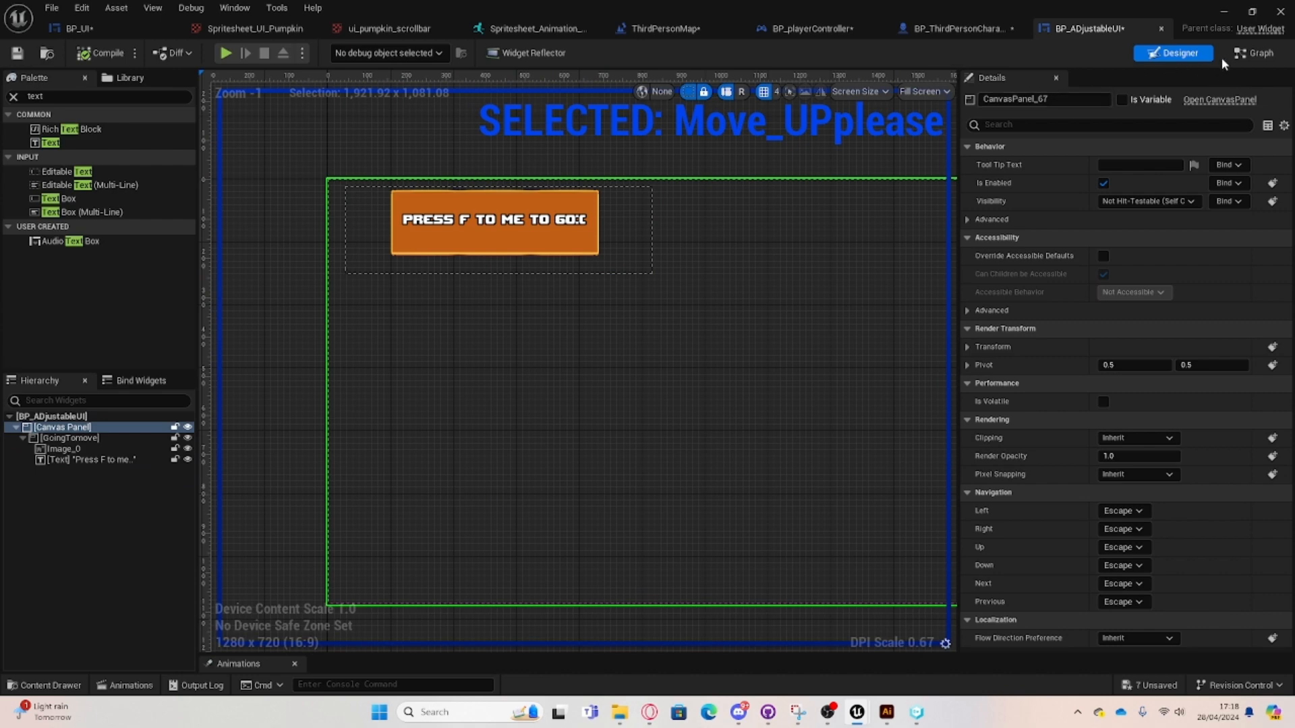
Open the widget's Event Graph and delete the default Pre Construct, Construct and Tick event nodes.
{"action": "left_click", "coordinate": [1244, 56]}
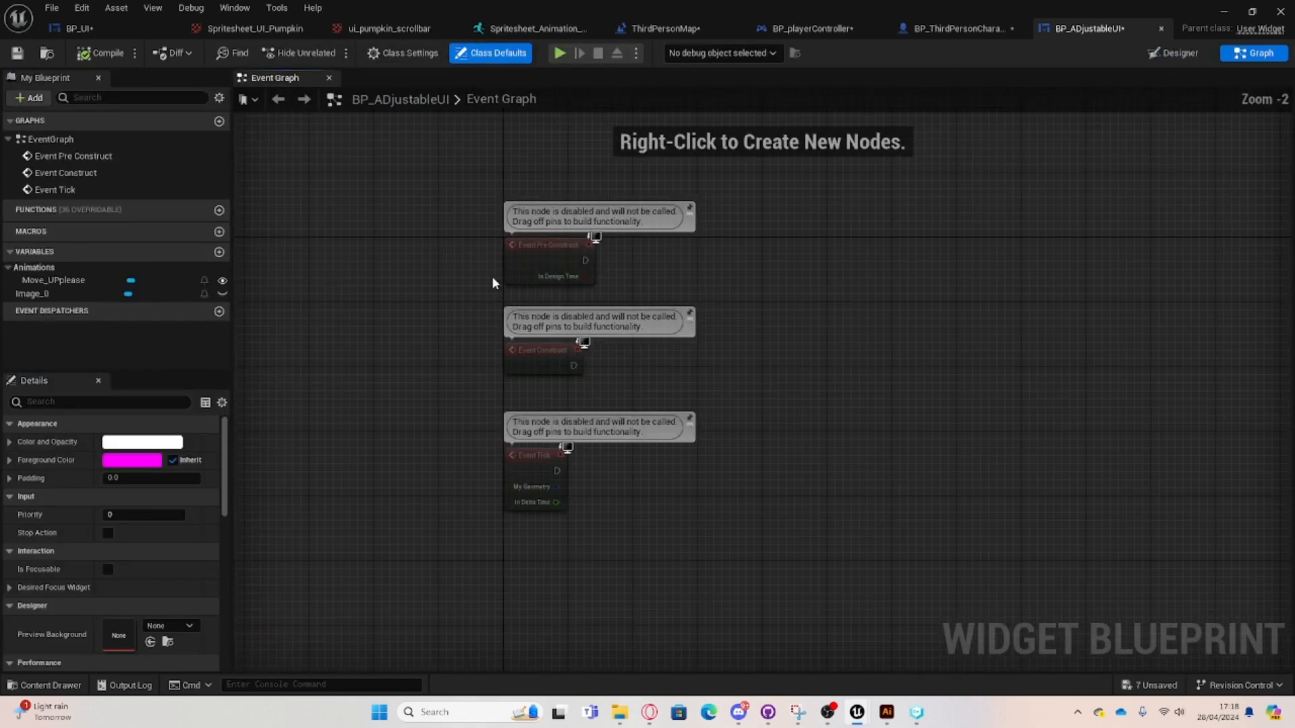
{"action": "left_click_drag", "start_coordinate": [509, 224], "coordinate": [474, 421]}
{"action": "key", "text": "Delete"}
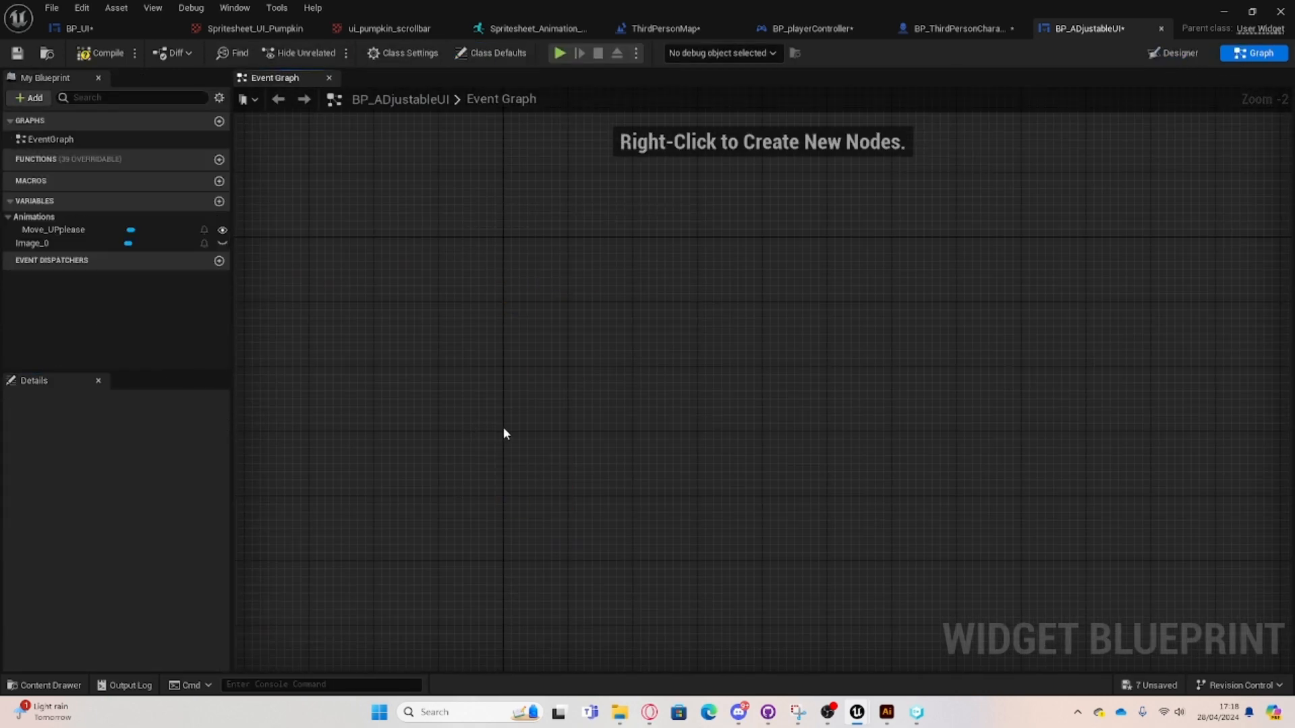
Add a custom event named Toggle Ui to the empty Event Graph.
{"action": "right_click", "coordinate": [504, 432]}
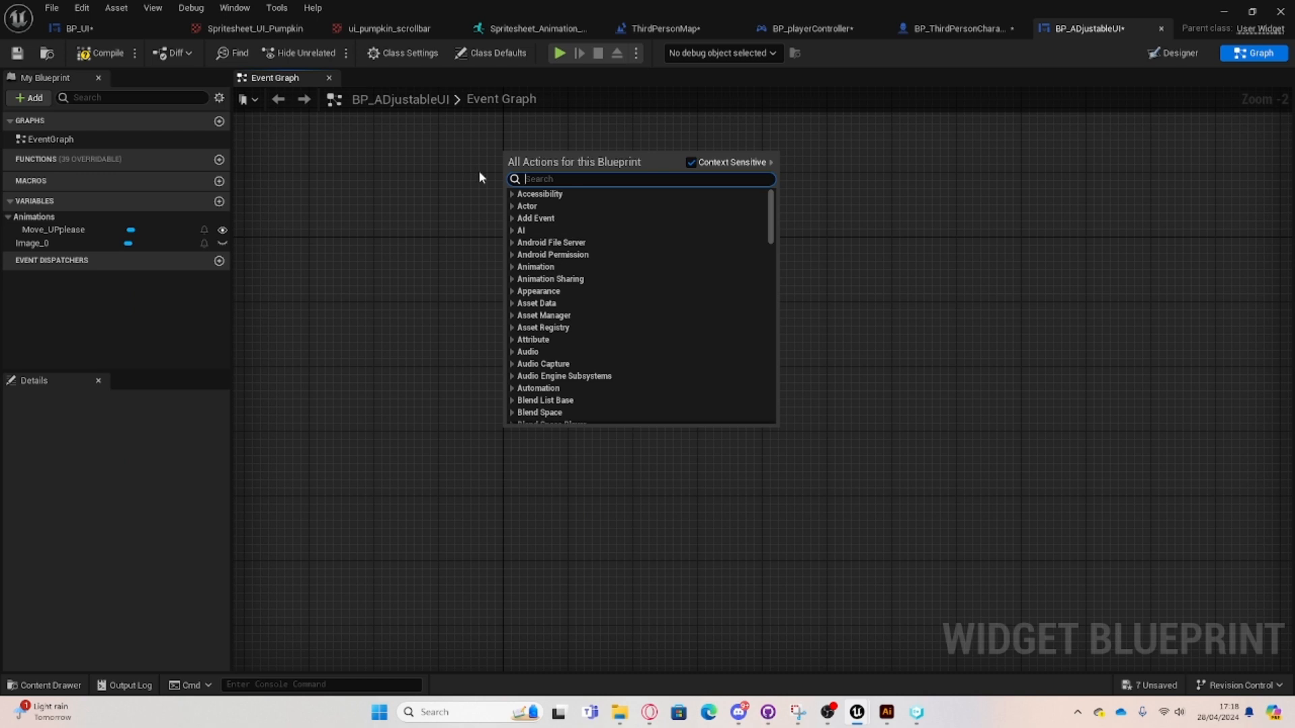
{"action": "type", "text": "add custo"}
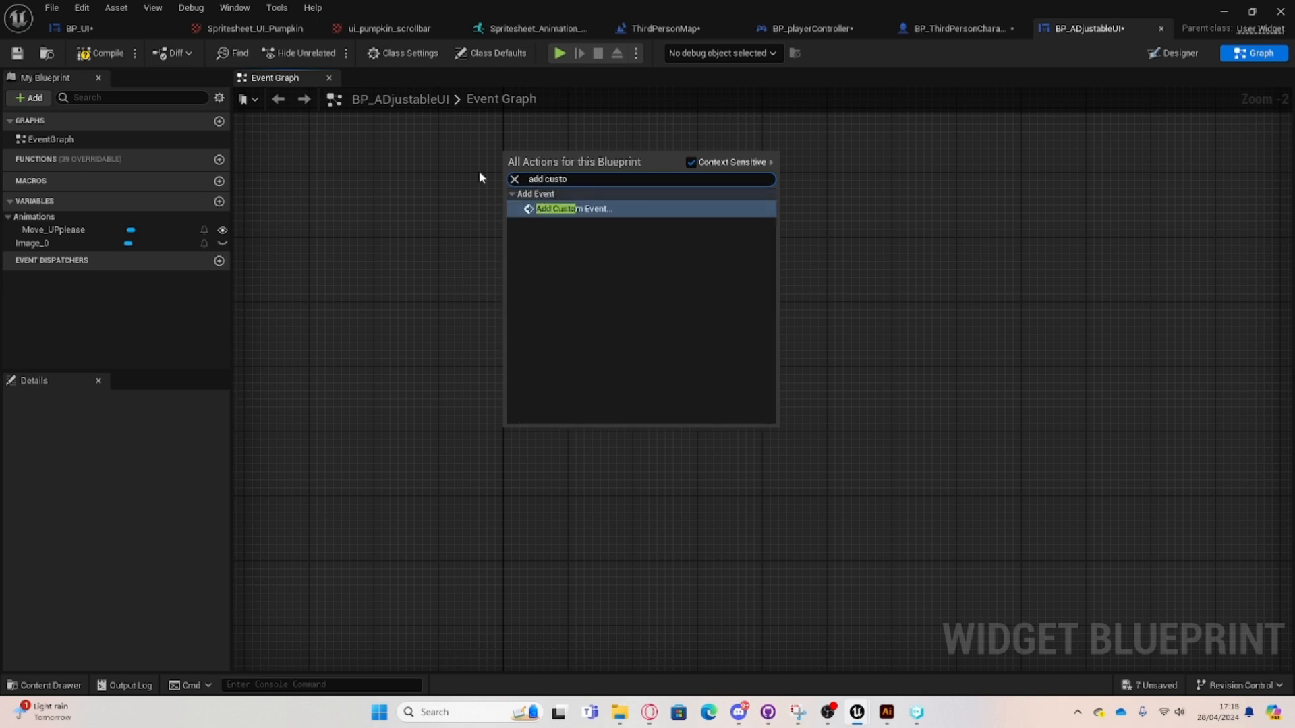
{"action": "left_click", "coordinate": [597, 214]}
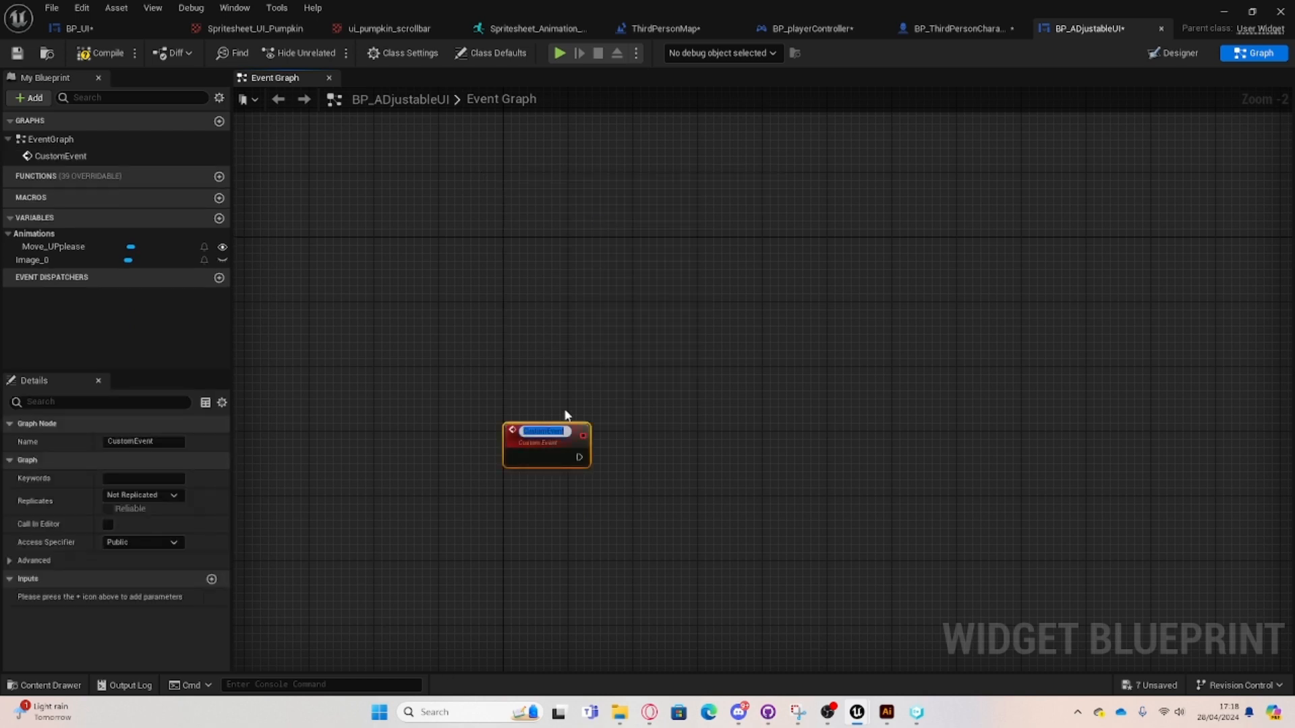
{"action": "type", "text": "Button"}
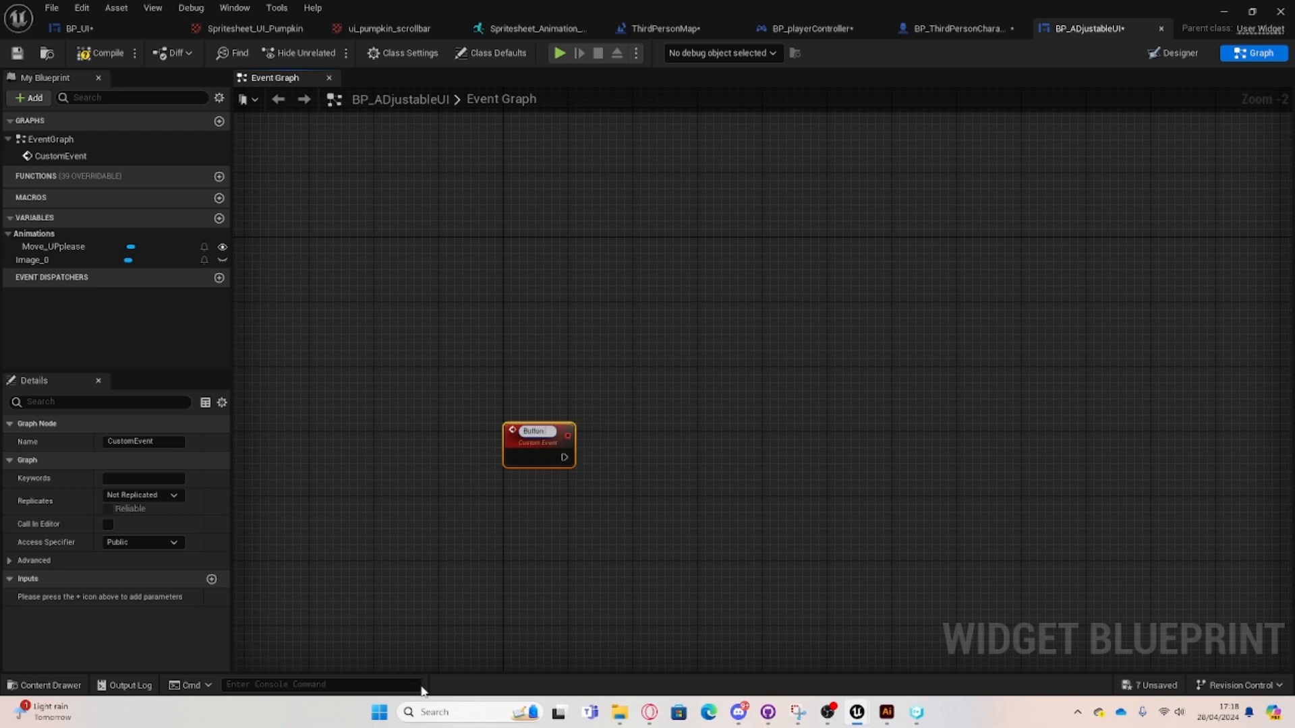
{"action": "type", "text": " U"}
{"action": "key", "text": "BackSpace"}
{"action": "type", "text": "I"}
{"action": "key", "text": "BackSpace"}
{"action": "key", "text": "BackSpace"}
{"action": "key", "text": "BackSpace"}
{"action": "key", "text": "BackSpace"}
{"action": "key", "text": "BackSpace"}
{"action": "key", "text": "BackSpace"}
{"action": "key", "text": "BackSpace"}
{"action": "key", "text": "BackSpace"}
{"action": "key", "text": "BackSpace"}
{"action": "type", "text": "Toggle Ui"}
{"action": "key", "text": "Return"}
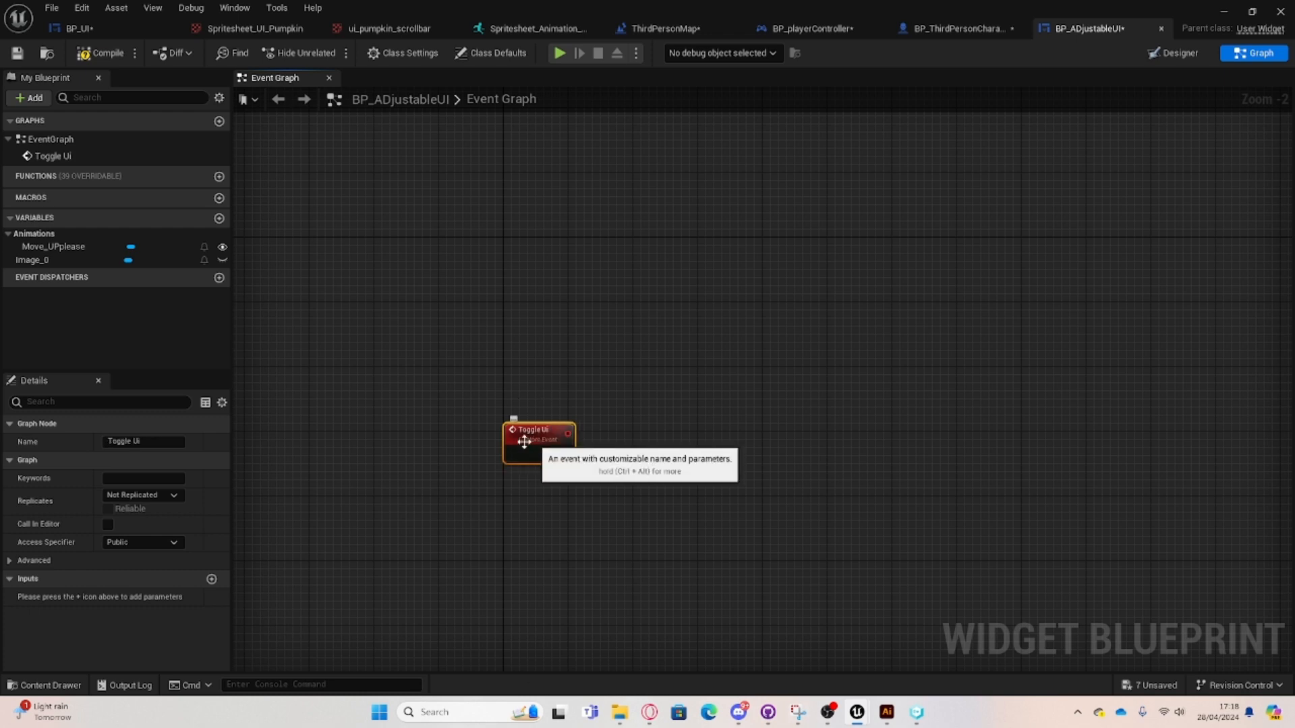
Correct the capitalisation of the custom event's name to Toggle UI.
{"action": "left_click", "coordinate": [155, 442]}
{"action": "key", "text": "BackSpace"}
{"action": "type", "text": "I"}
{"action": "key", "text": "Return"}
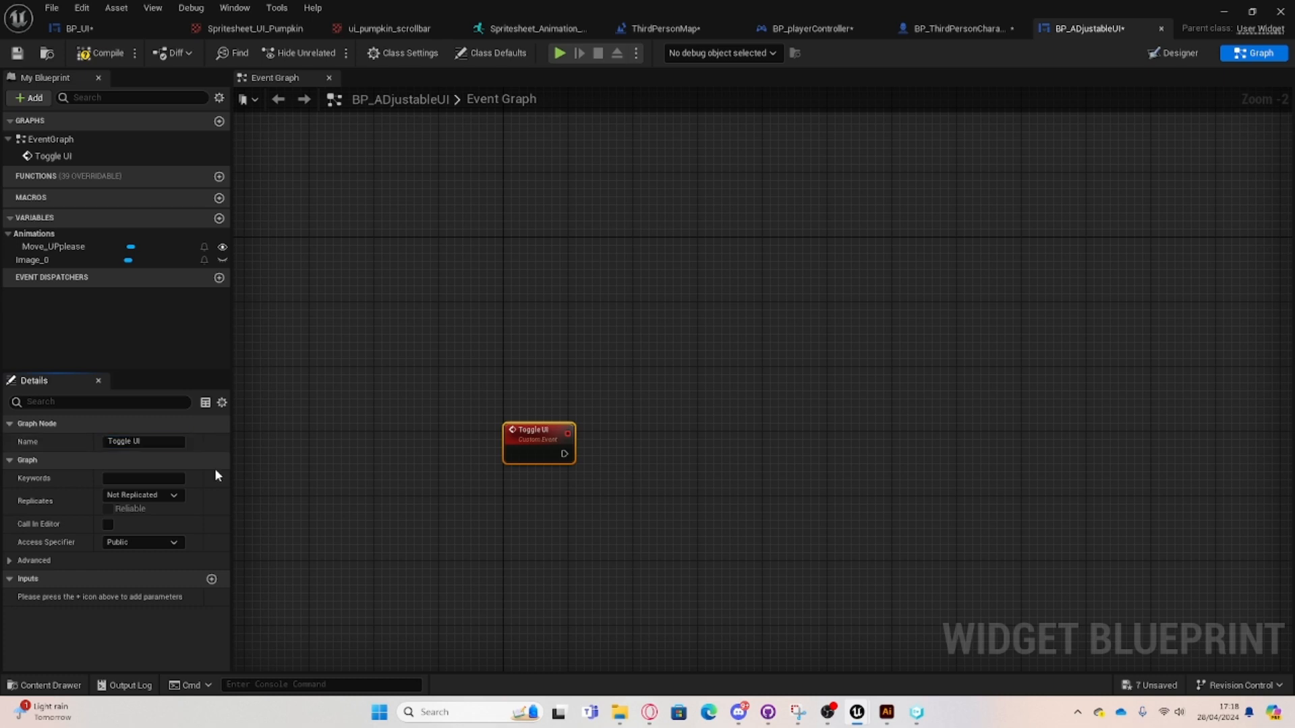
Add a Play Animation Reverse node from Toggle UI's execution output and place it lower, with space between the two.
{"action": "mouse_move", "coordinate": [566, 418]}
{"action": "left_mouse_down"}
{"action": "mouse_move", "coordinate": [491, 378]}
{"action": "mouse_move", "coordinate": [591, 416]}
{"action": "left_mouse_up"}
{"action": "type", "text": "play"}
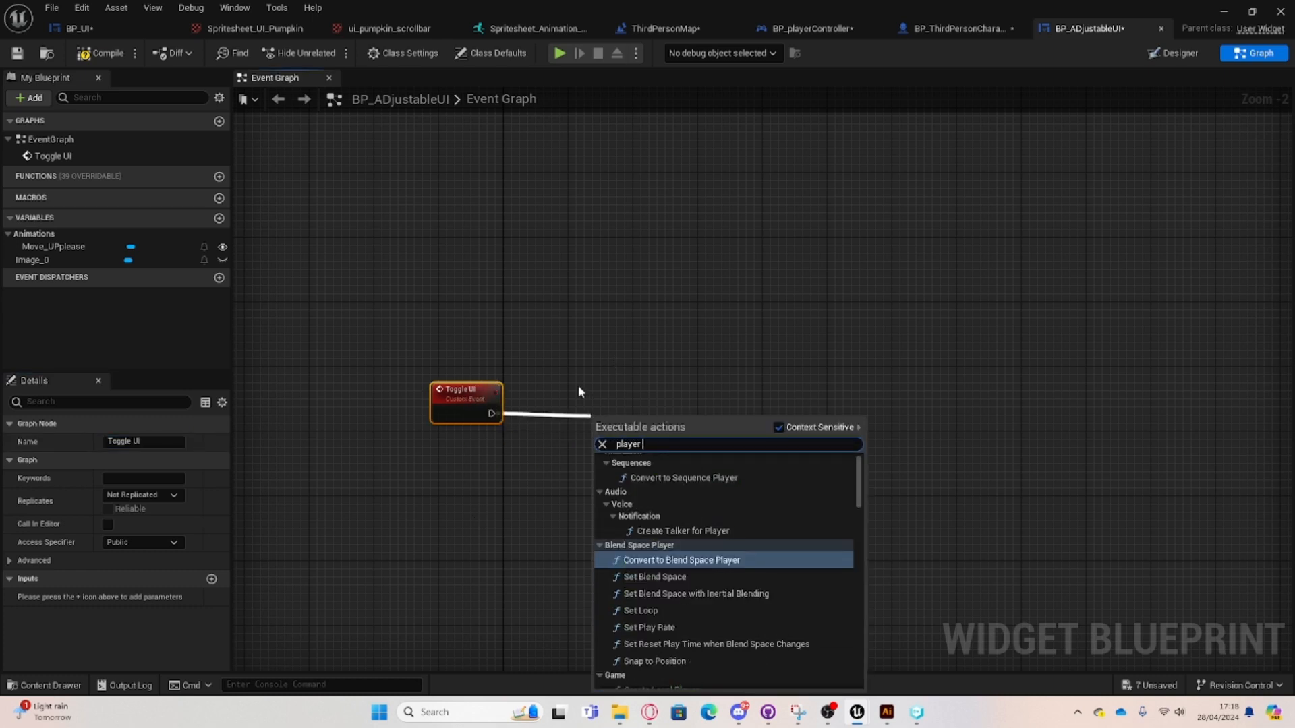
{"action": "type", "text": " re"}
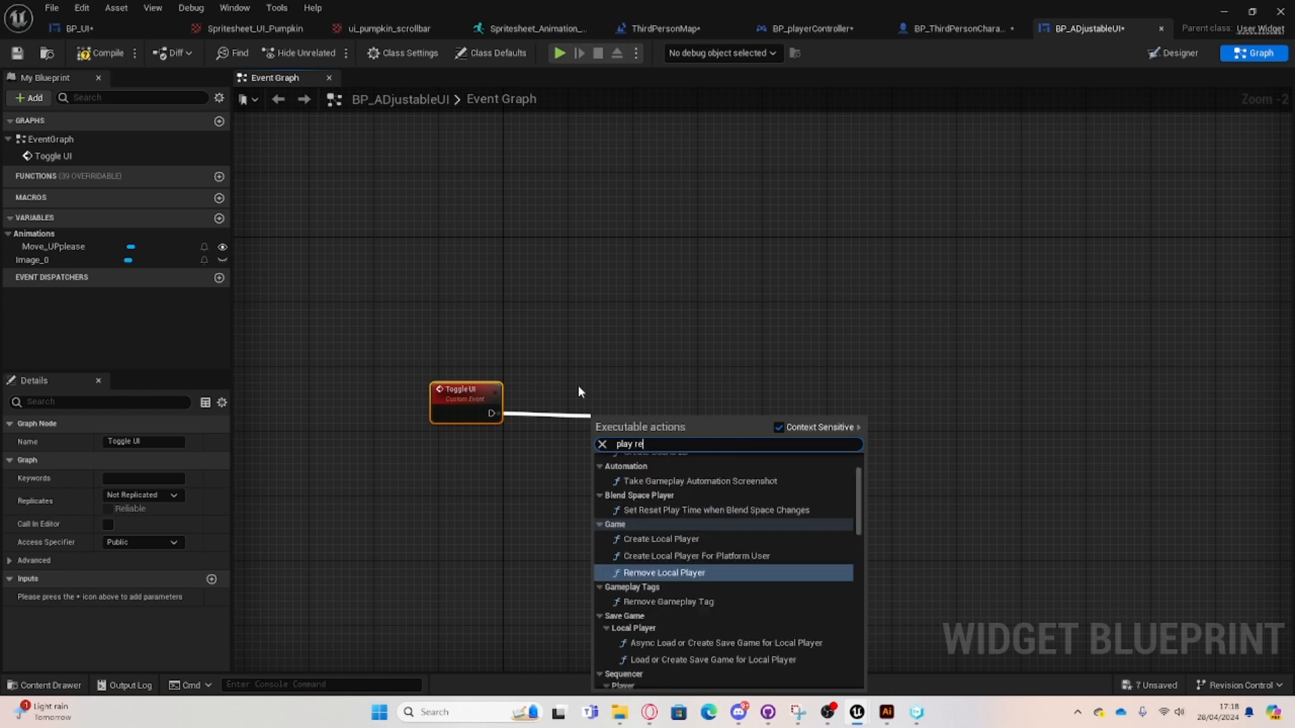
{"action": "type", "text": "verse"}
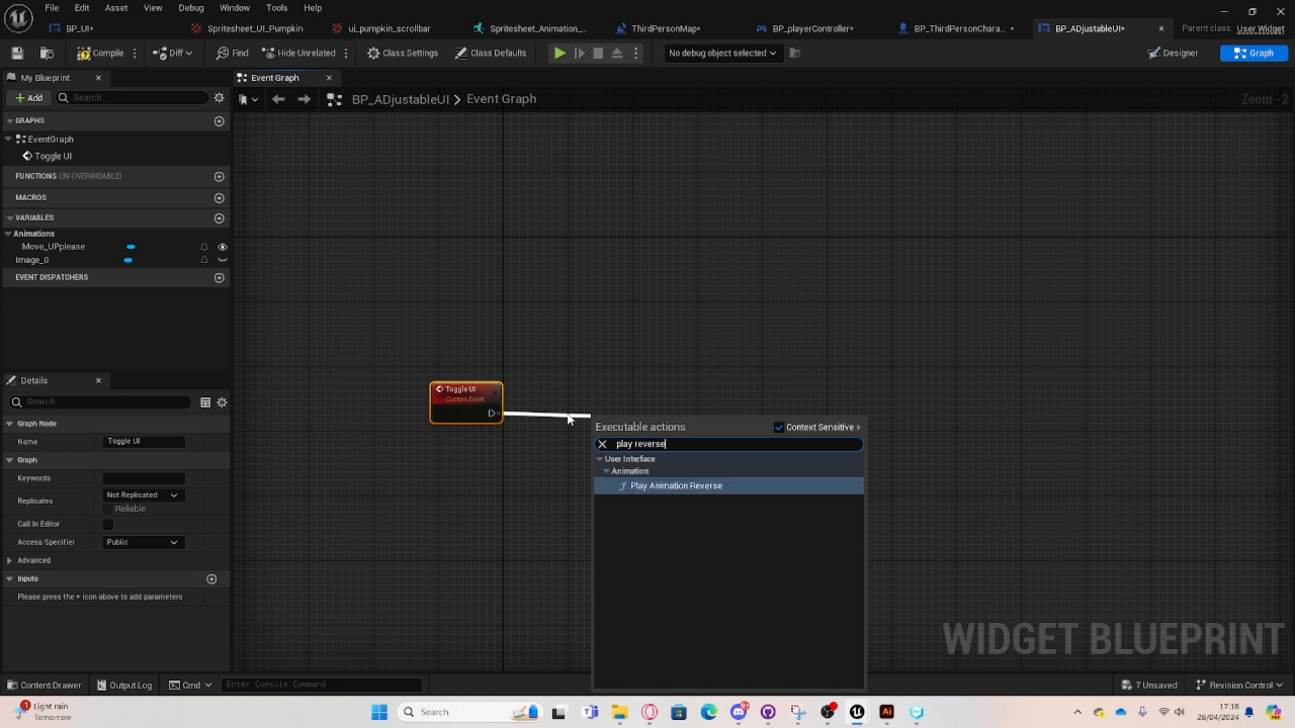
{"action": "left_click", "coordinate": [674, 486]}
{"action": "left_click_drag", "start_coordinate": [628, 422], "coordinate": [752, 450]}
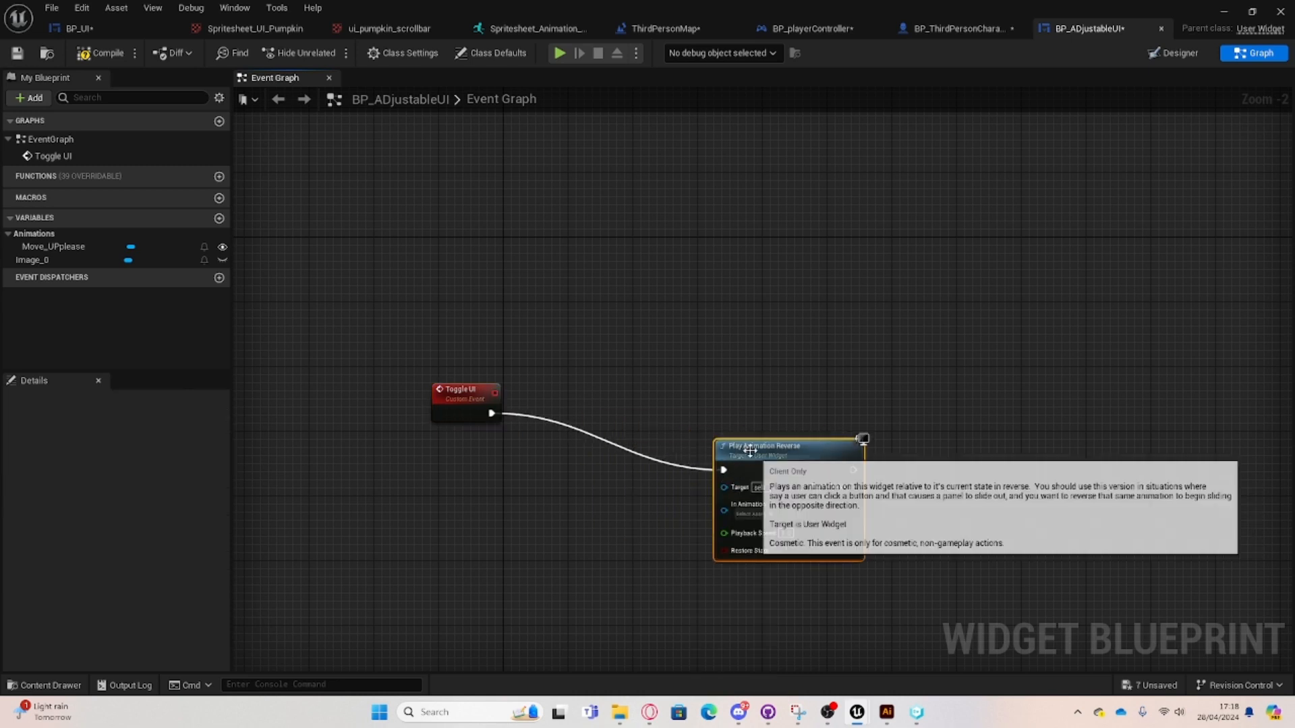
Add a Play Animation Forward node from Toggle UI's execution output and place it above the Play Animation Reverse node.
{"action": "left_click", "coordinate": [492, 412]}
{"action": "left_click_drag", "start_coordinate": [490, 413], "coordinate": [663, 364]}
{"action": "type", "text": "pla"}
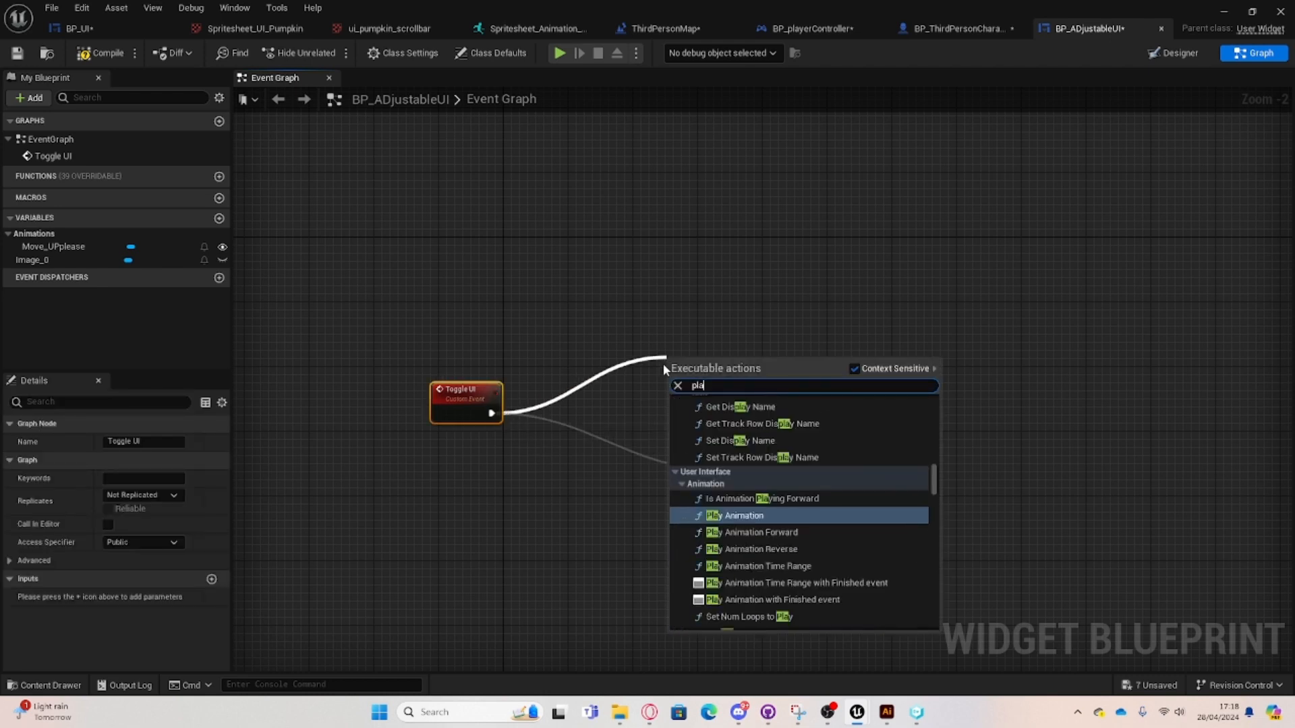
{"action": "type", "text": "y anim"}
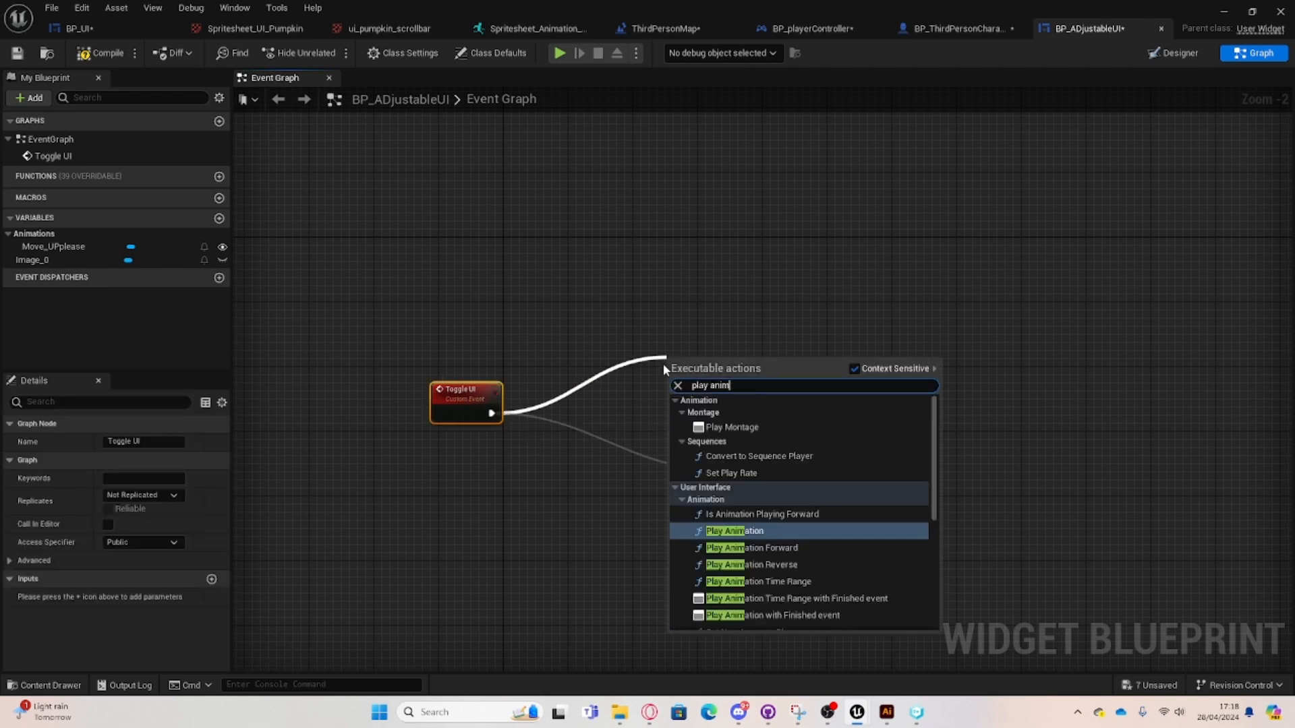
{"action": "left_click", "coordinate": [781, 549]}
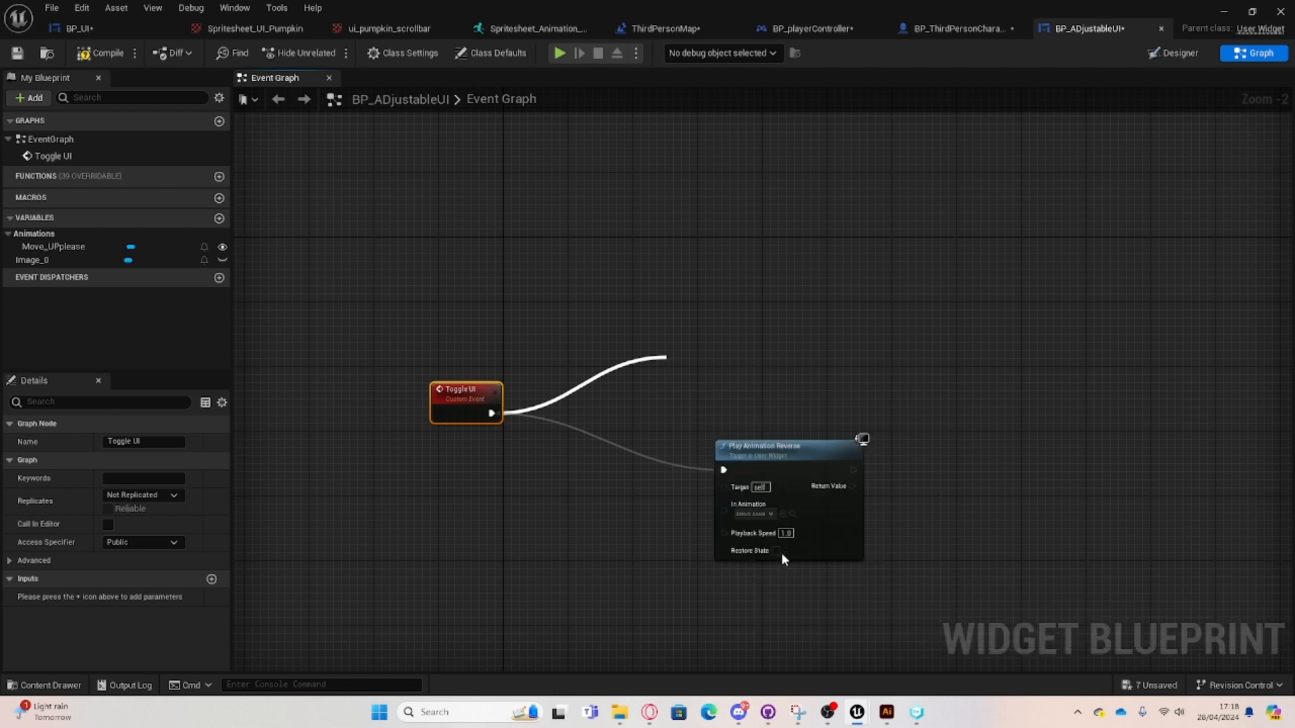
{"action": "left_click_drag", "start_coordinate": [744, 379], "coordinate": [876, 252]}
{"action": "left_click", "coordinate": [796, 268], "text": "alt"}
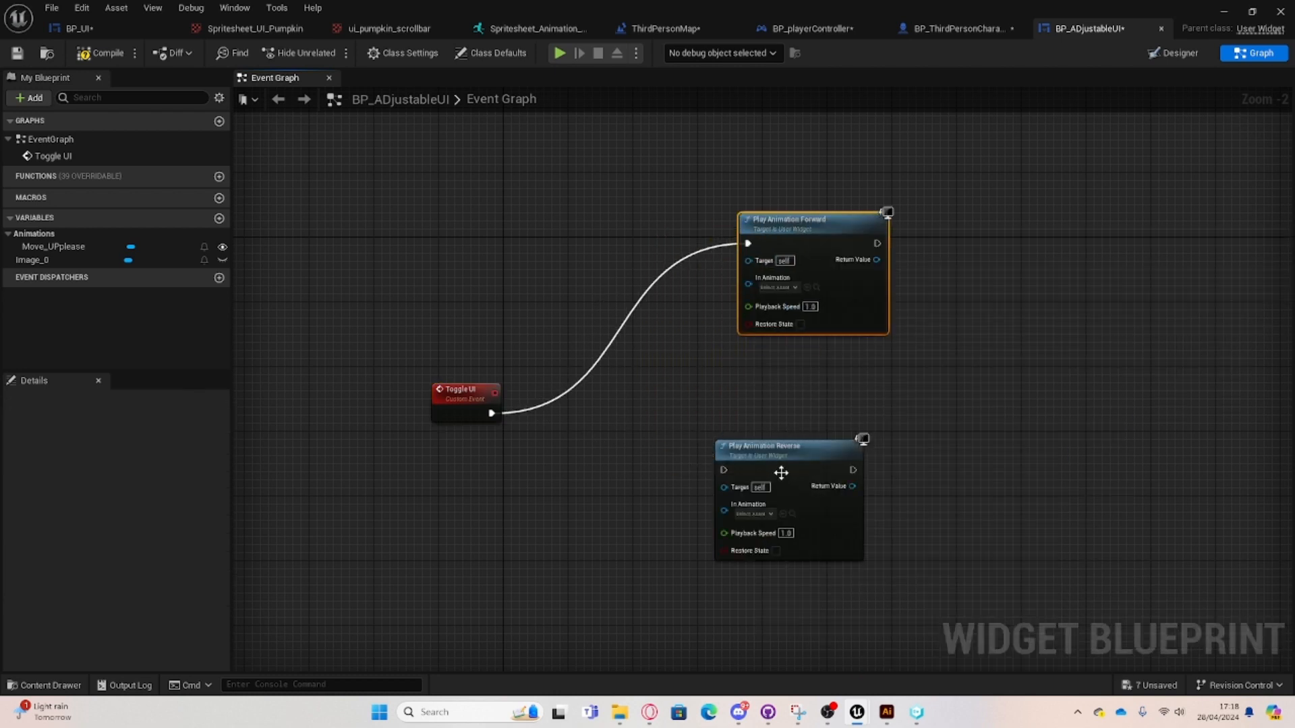
Align Play Animation Reverse directly beneath Play Animation Forward and shift both nodes slightly together.
{"action": "left_click_drag", "start_coordinate": [781, 473], "coordinate": [805, 448]}
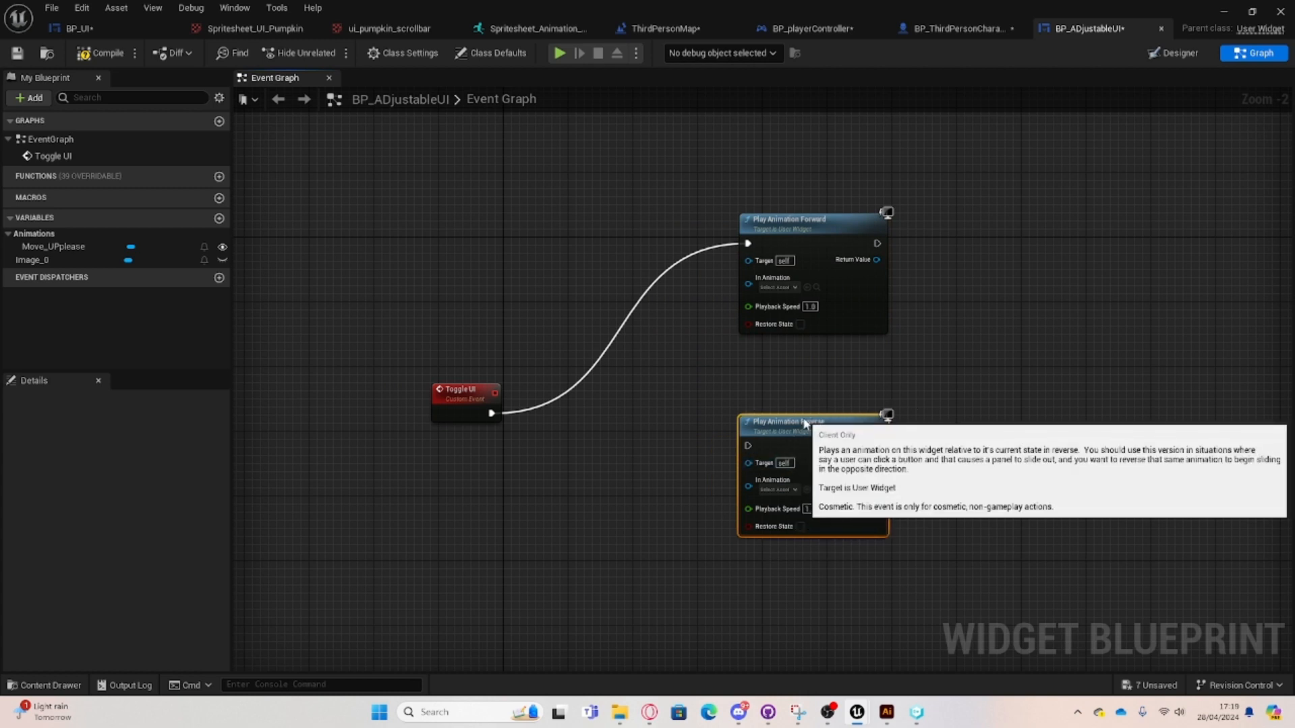
{"action": "left_click", "coordinate": [765, 383]}
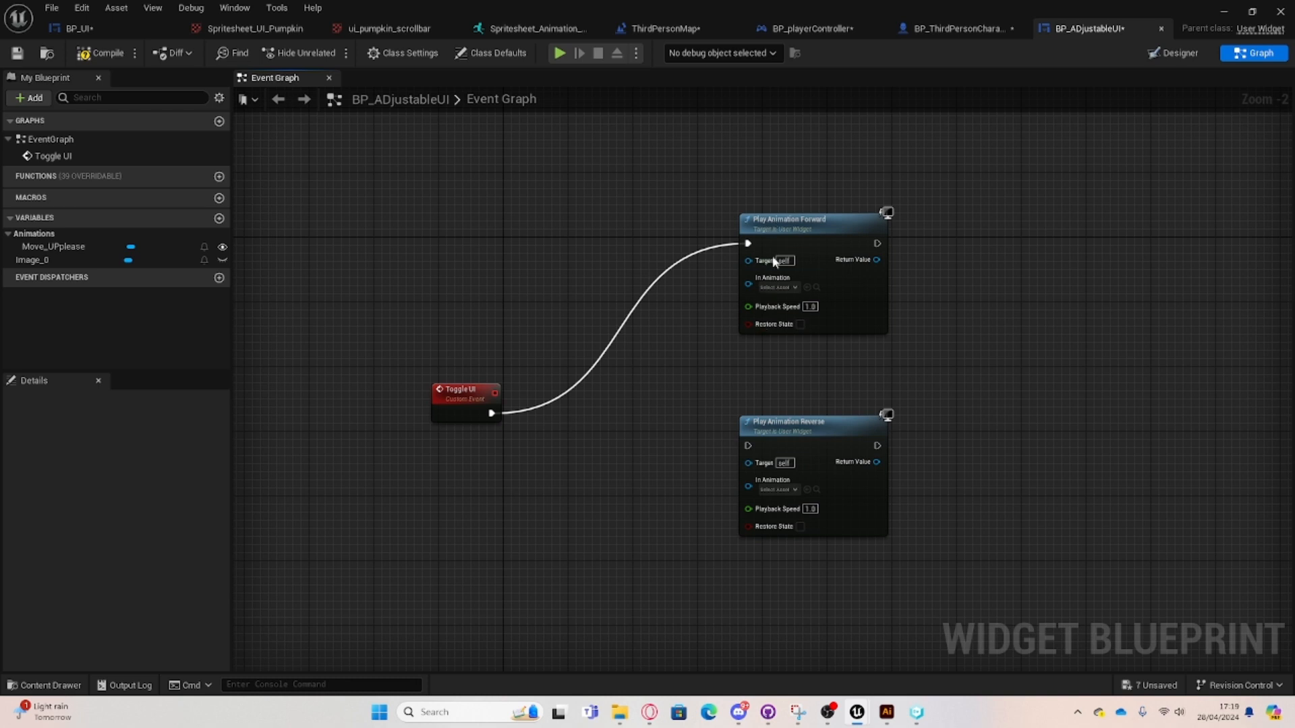
{"action": "left_click", "coordinate": [775, 425]}
{"action": "left_click", "coordinate": [774, 224]}
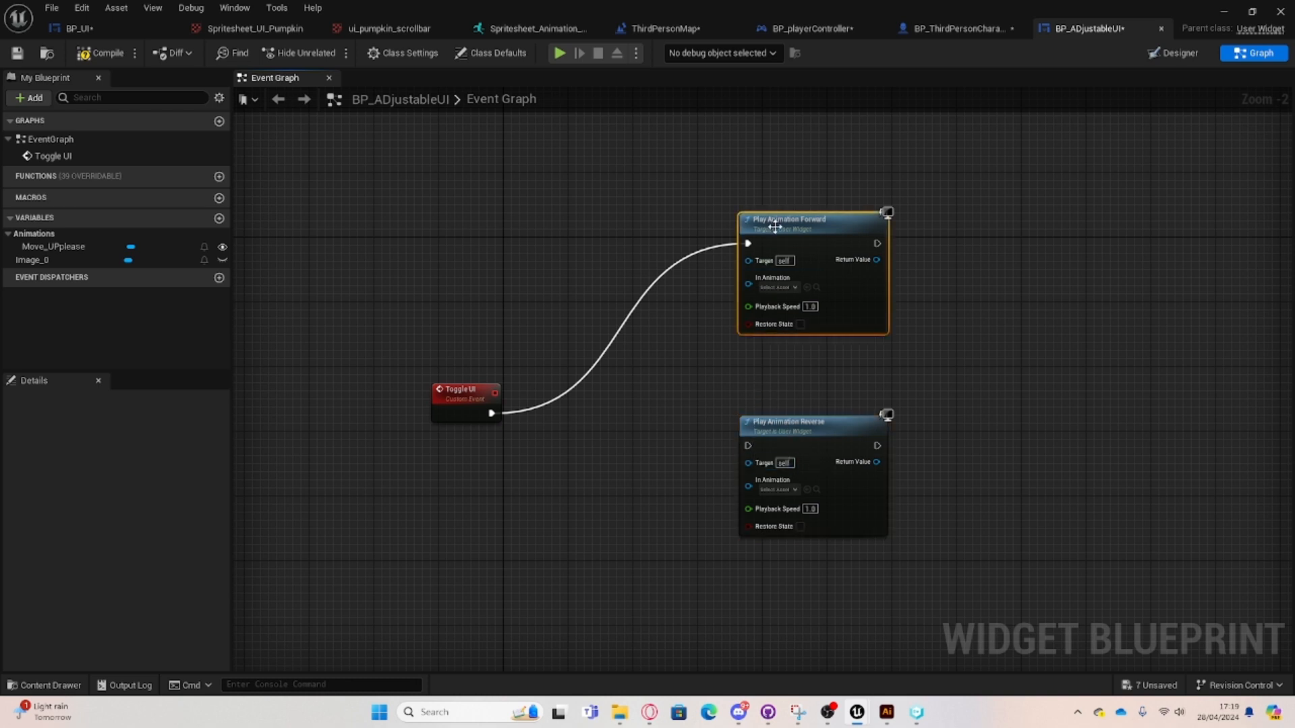
{"action": "left_click", "coordinate": [831, 433], "text": "shift"}
{"action": "left_click_drag", "start_coordinate": [814, 225], "coordinate": [806, 237]}
{"action": "left_click", "coordinate": [672, 277]}
{"action": "right_click_drag", "start_coordinate": [672, 405], "coordinate": [859, 286]}
{"action": "left_click_drag", "start_coordinate": [659, 275], "coordinate": [549, 292]}
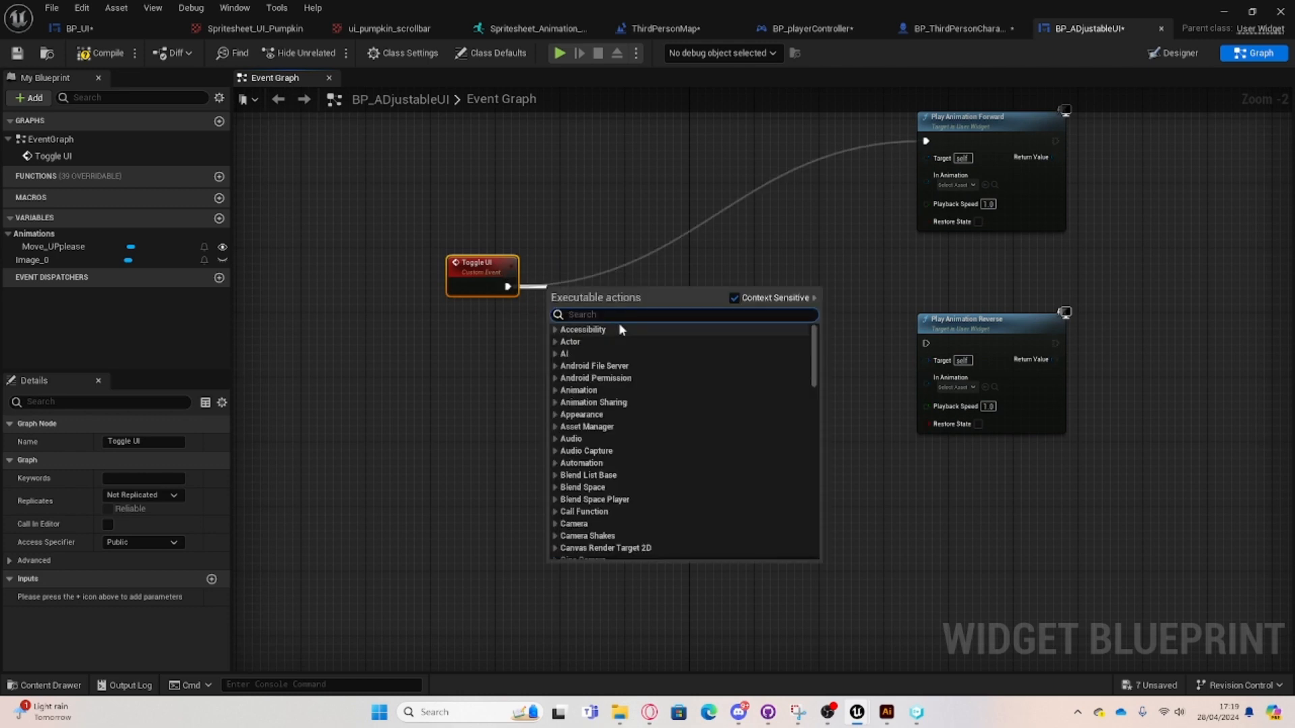
{"action": "type", "text": "EUMG"}
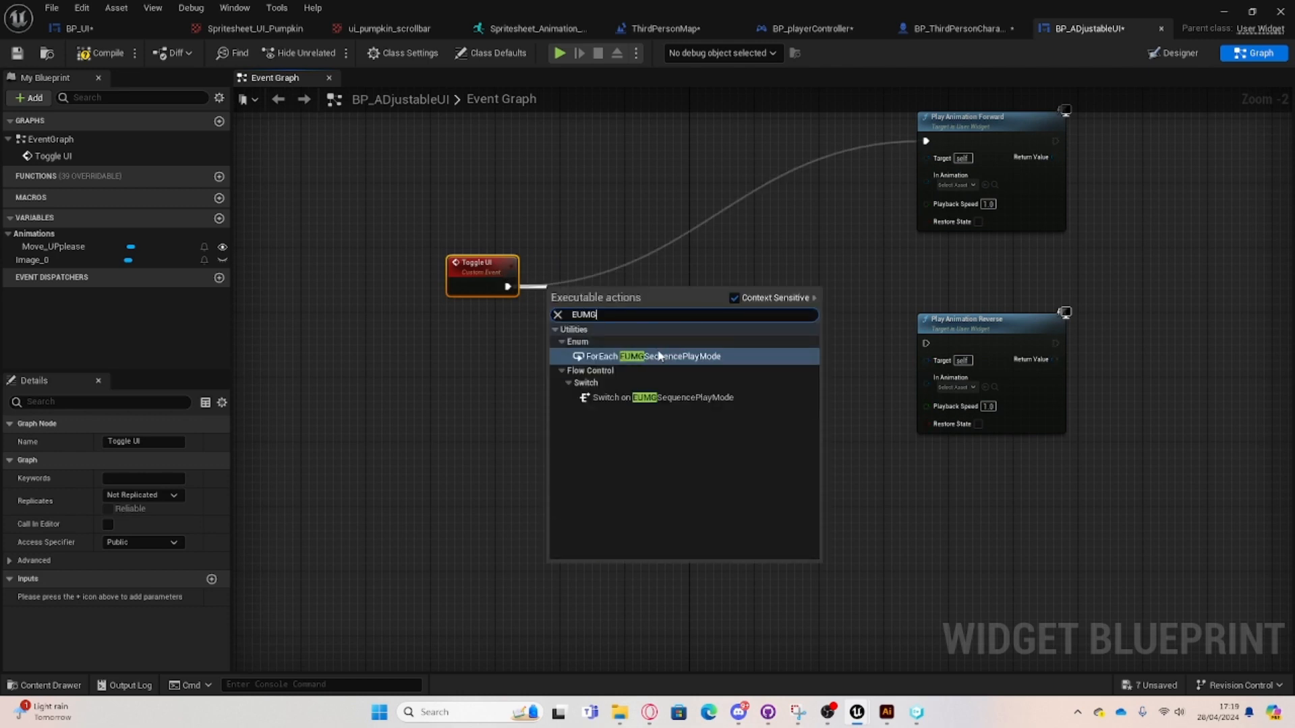
{"action": "left_click", "coordinate": [618, 356]}
{"action": "key", "text": "Delete"}
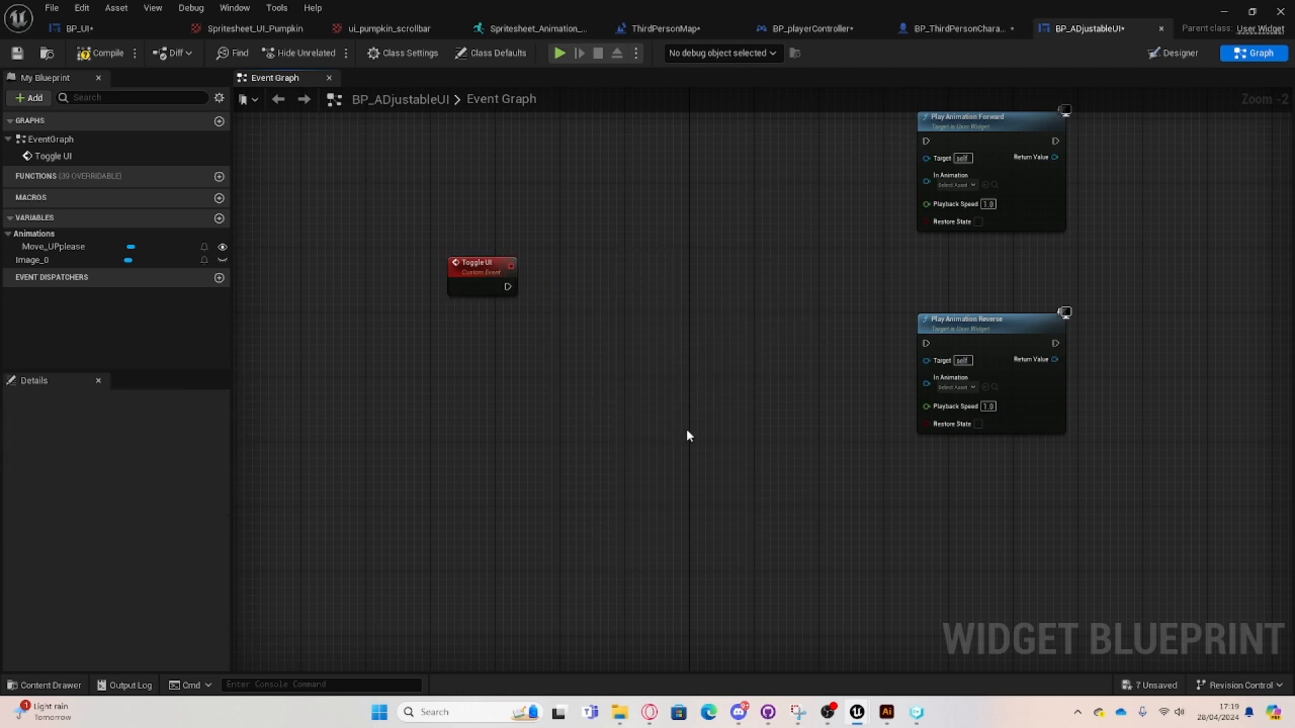
Add a Switch on EUMGSequencePlayMode node driven by Toggle UI's execution output.
{"action": "left_click_drag", "start_coordinate": [507, 286], "coordinate": [616, 302]}
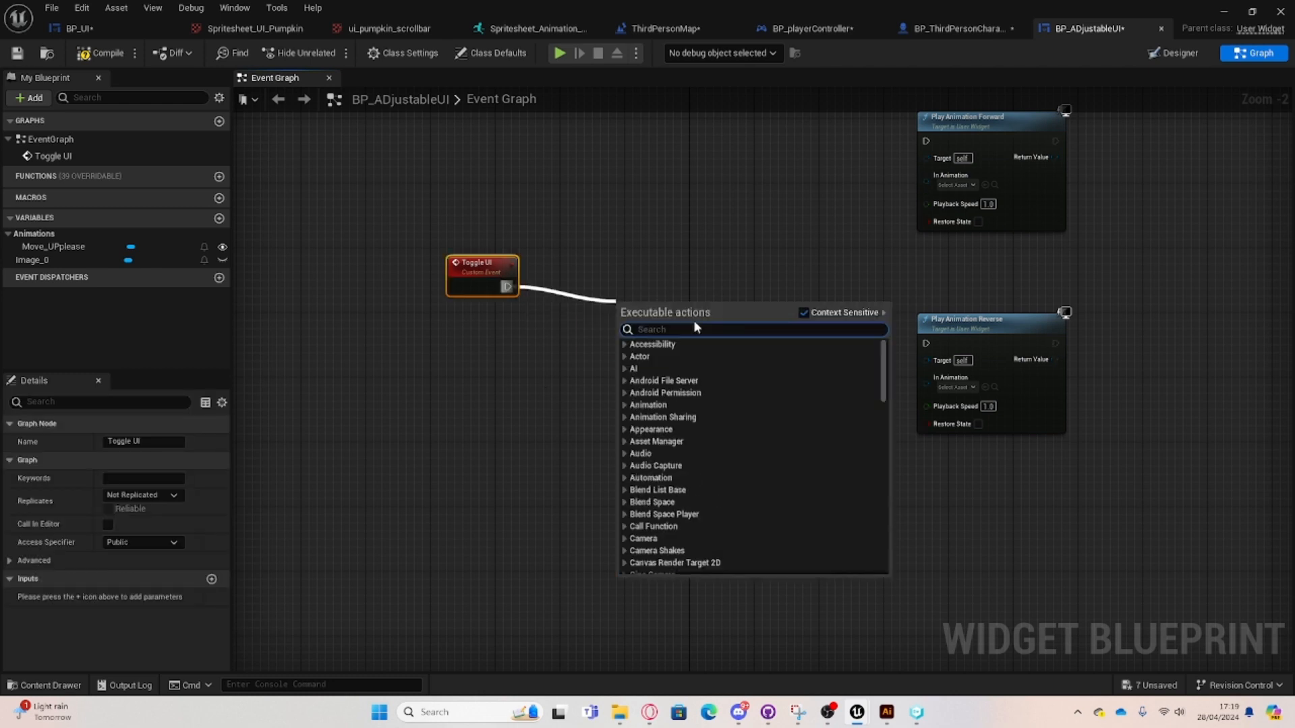
{"action": "type", "text": "EMUG"}
{"action": "key", "text": "BackSpace"}
{"action": "key", "text": "BackSpace"}
{"action": "key", "text": "BackSpace"}
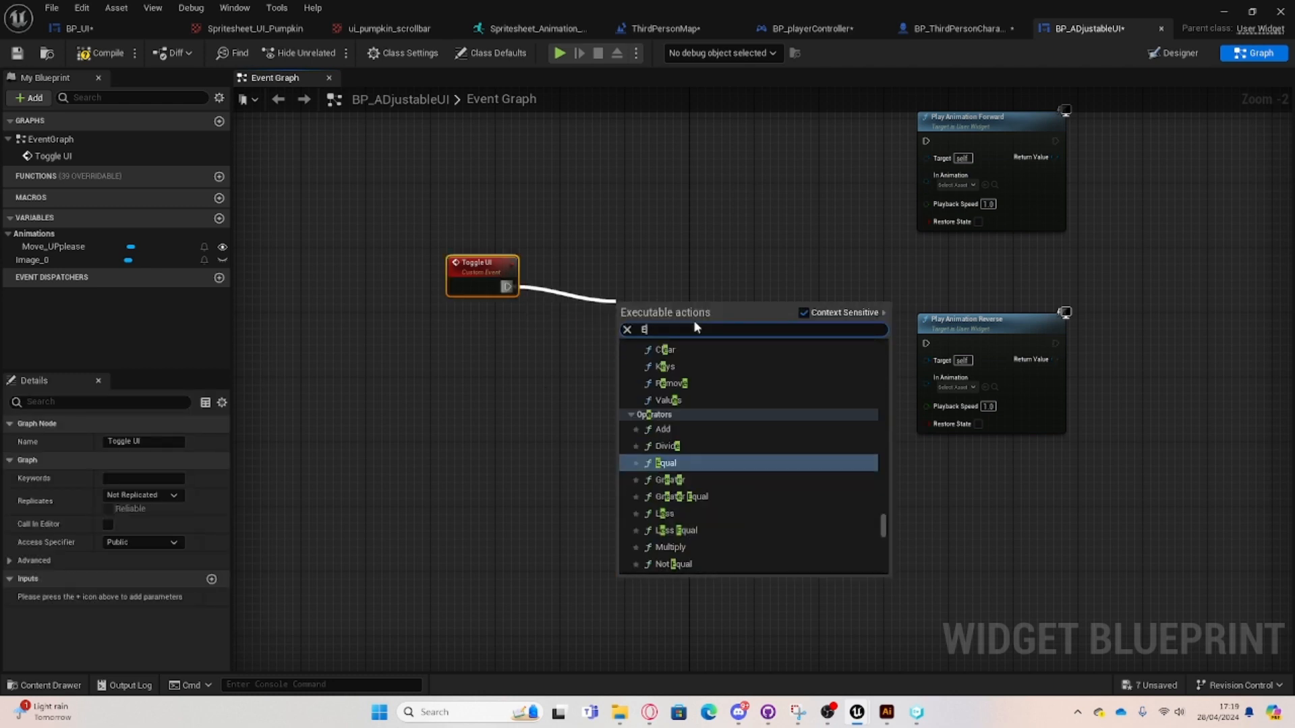
{"action": "type", "text": "umg"}
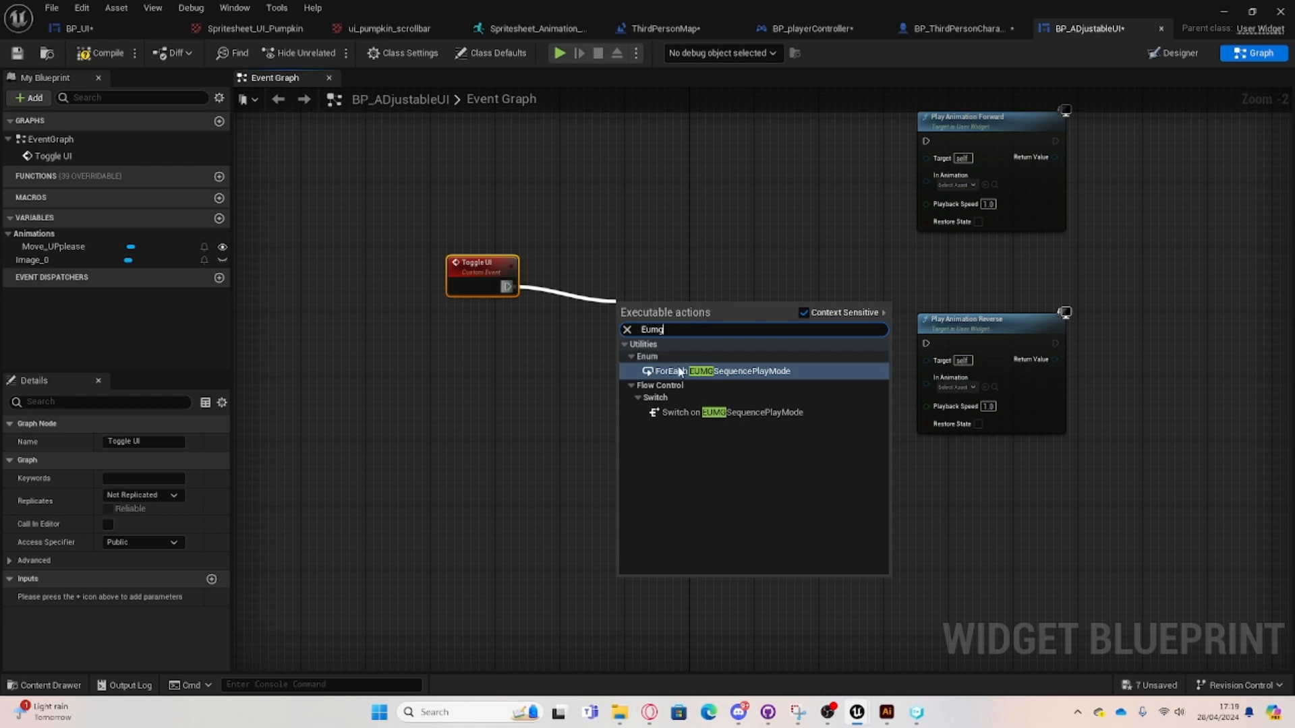
{"action": "left_click", "coordinate": [660, 415]}
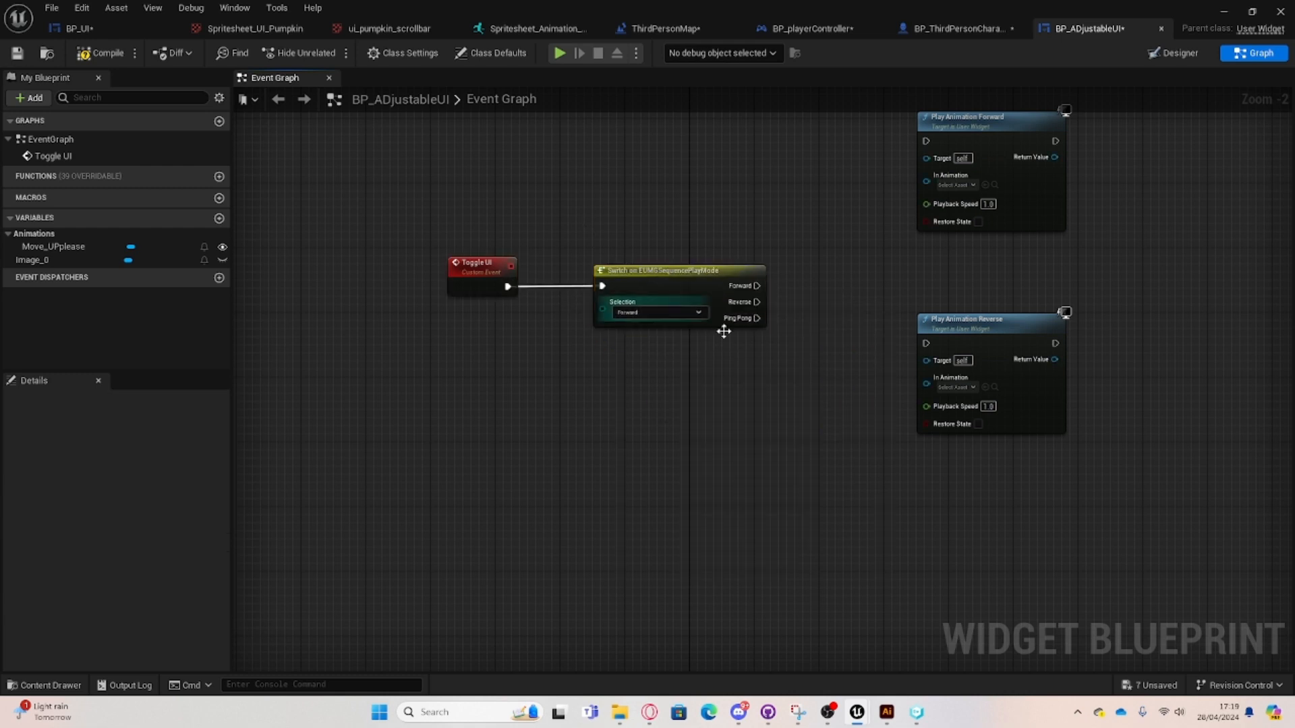
Connect the switch's Forward output to Play Animation Forward and its Reverse output to Play Animation Reverse.
{"action": "right_click_drag", "start_coordinate": [557, 265], "coordinate": [370, 351]}
{"action": "right_click_drag", "start_coordinate": [590, 425], "coordinate": [506, 437]}
{"action": "left_click_drag", "start_coordinate": [483, 419], "coordinate": [652, 275]}
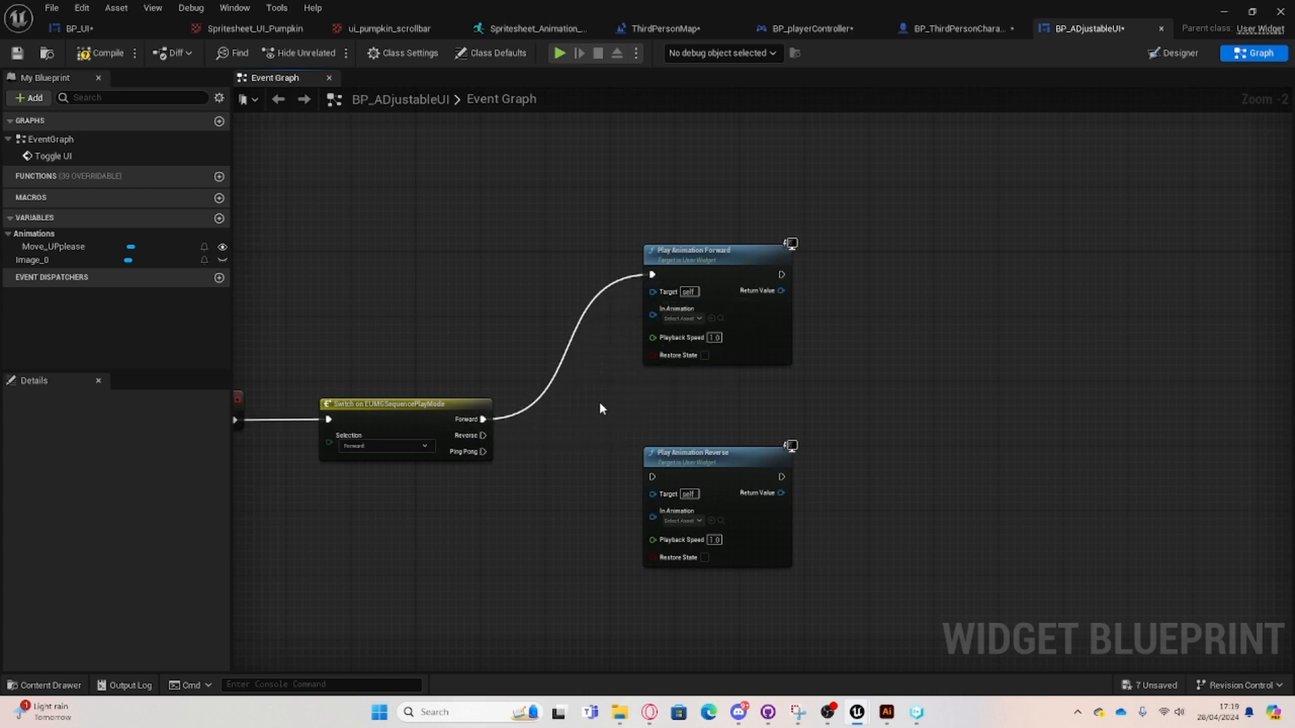
{"action": "left_click_drag", "start_coordinate": [483, 435], "coordinate": [646, 480]}
{"action": "left_click", "coordinate": [488, 432]}
{"action": "left_click_drag", "start_coordinate": [488, 432], "coordinate": [675, 458]}
{"action": "key", "text": "ctrl+z"}
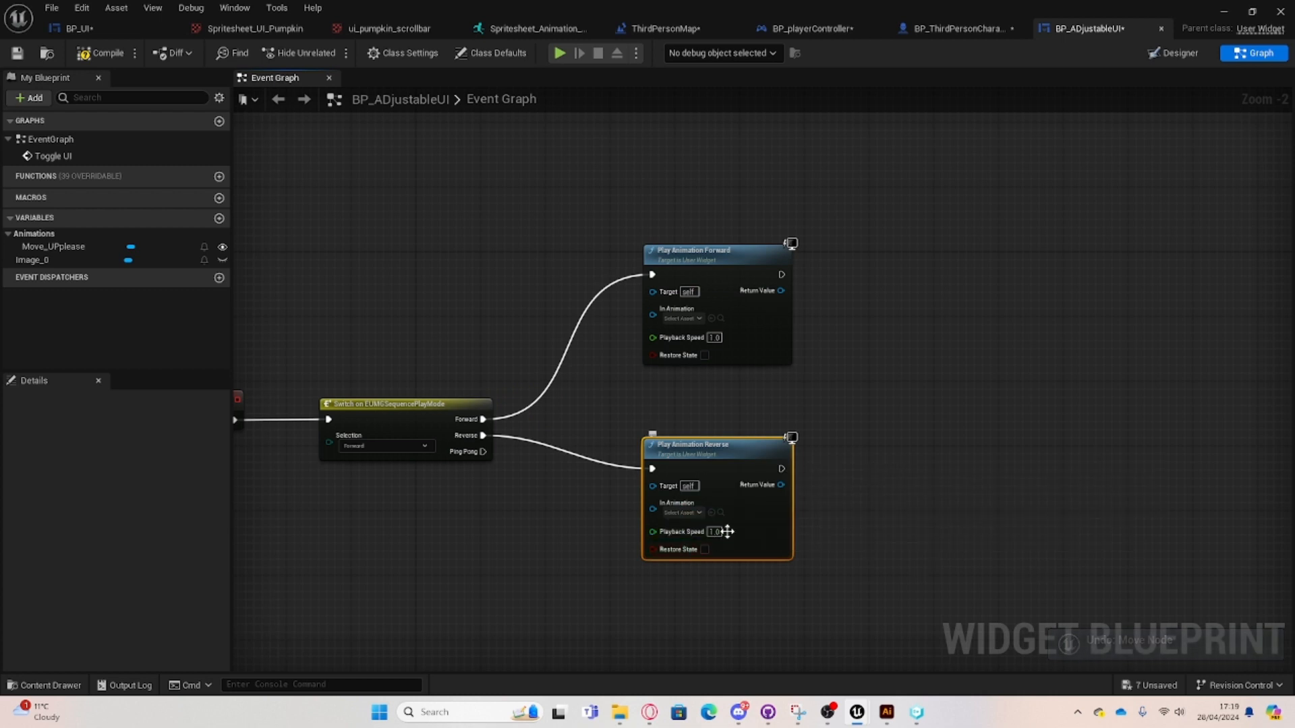
Set Playback Speed to 2.0 on both the Play Animation Reverse and Play Animation Forward nodes.
{"action": "left_click", "coordinate": [714, 532]}
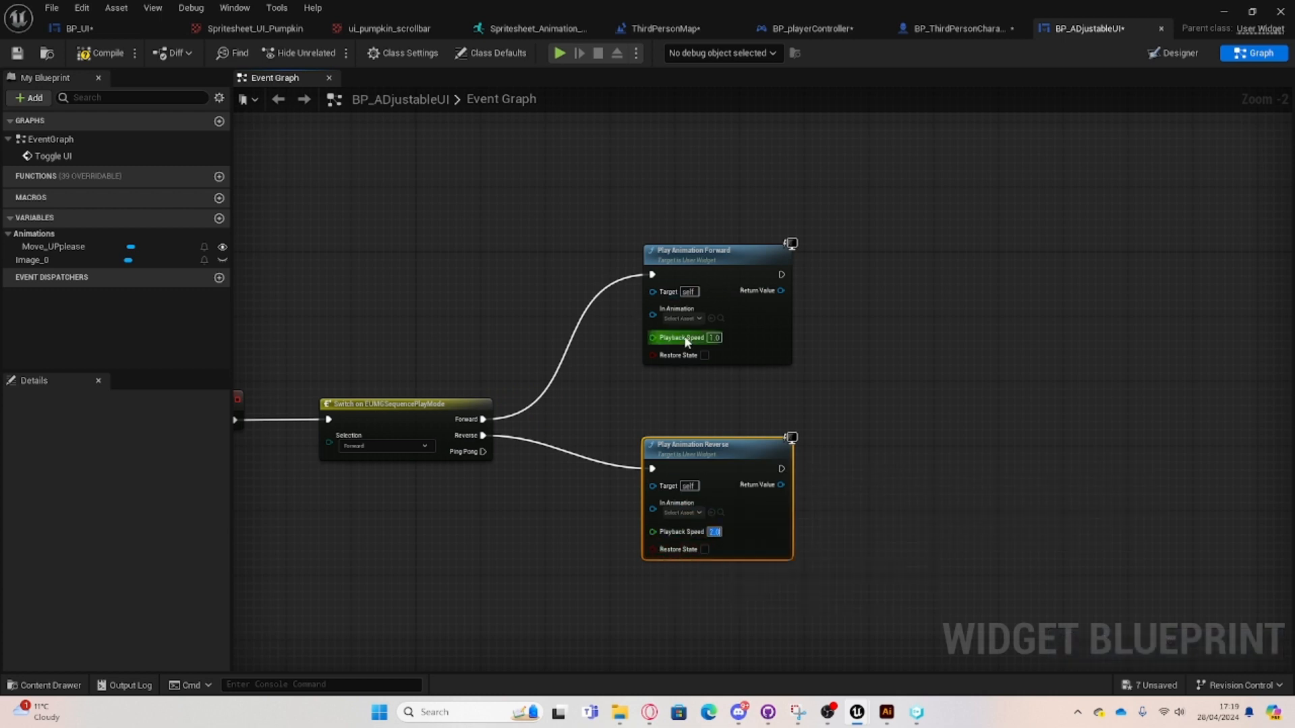
{"action": "left_click", "coordinate": [714, 337]}
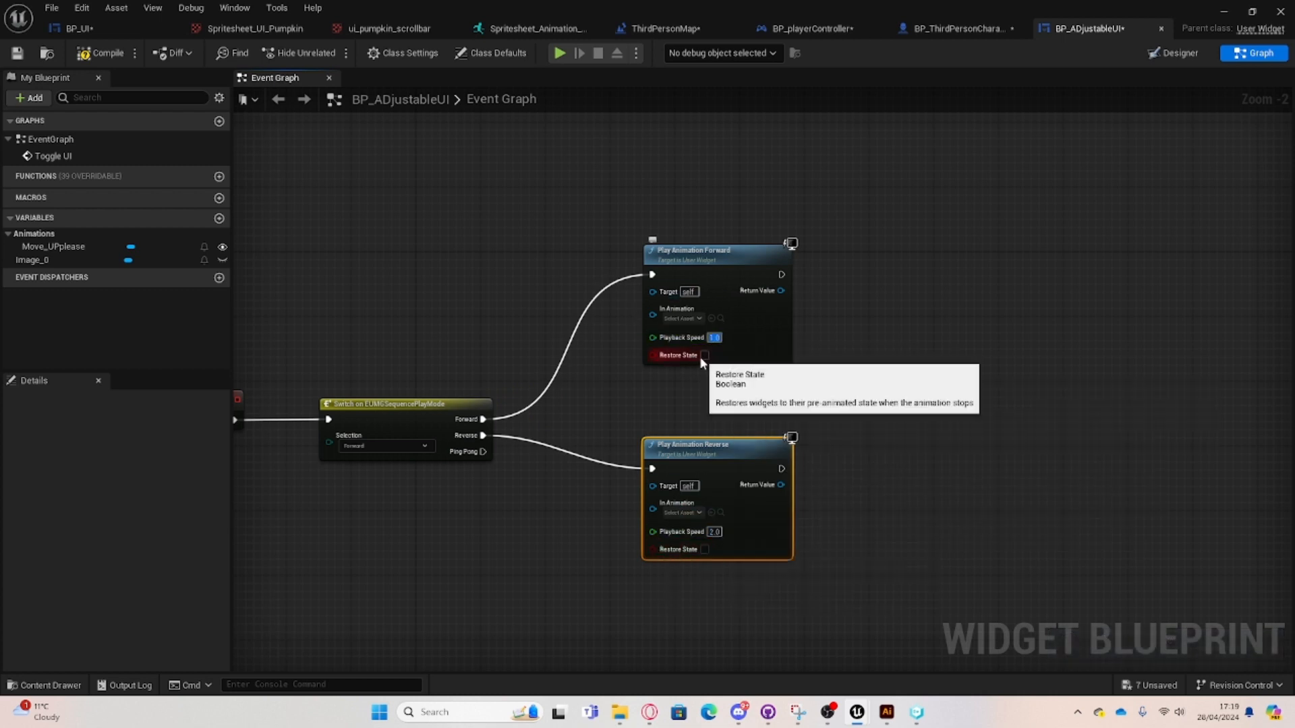
{"action": "left_click", "coordinate": [652, 374]}
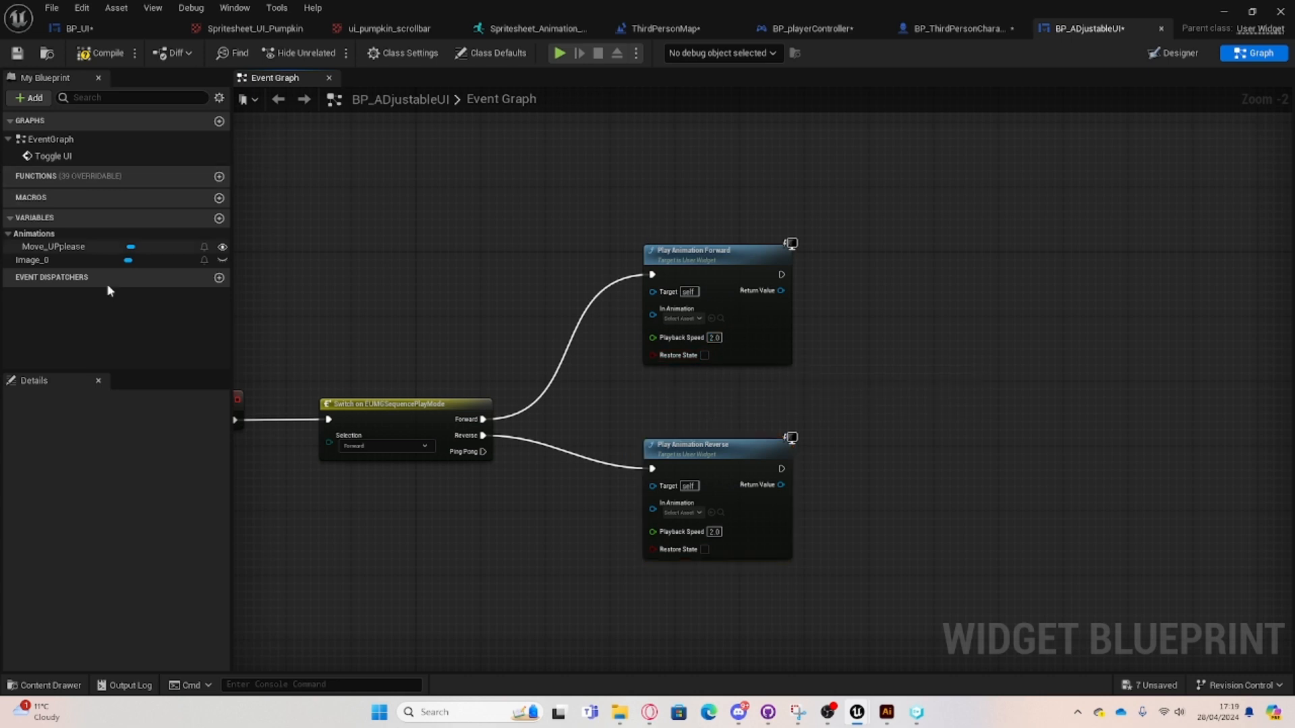
Connect a Move_UPplease getter to the In Animation input of both play animation nodes and place it beneath the switch.
{"action": "left_click_drag", "start_coordinate": [68, 247], "coordinate": [652, 504]}
{"action": "left_click", "coordinate": [475, 592]}
{"action": "left_click_drag", "start_coordinate": [483, 586], "coordinate": [652, 309]}
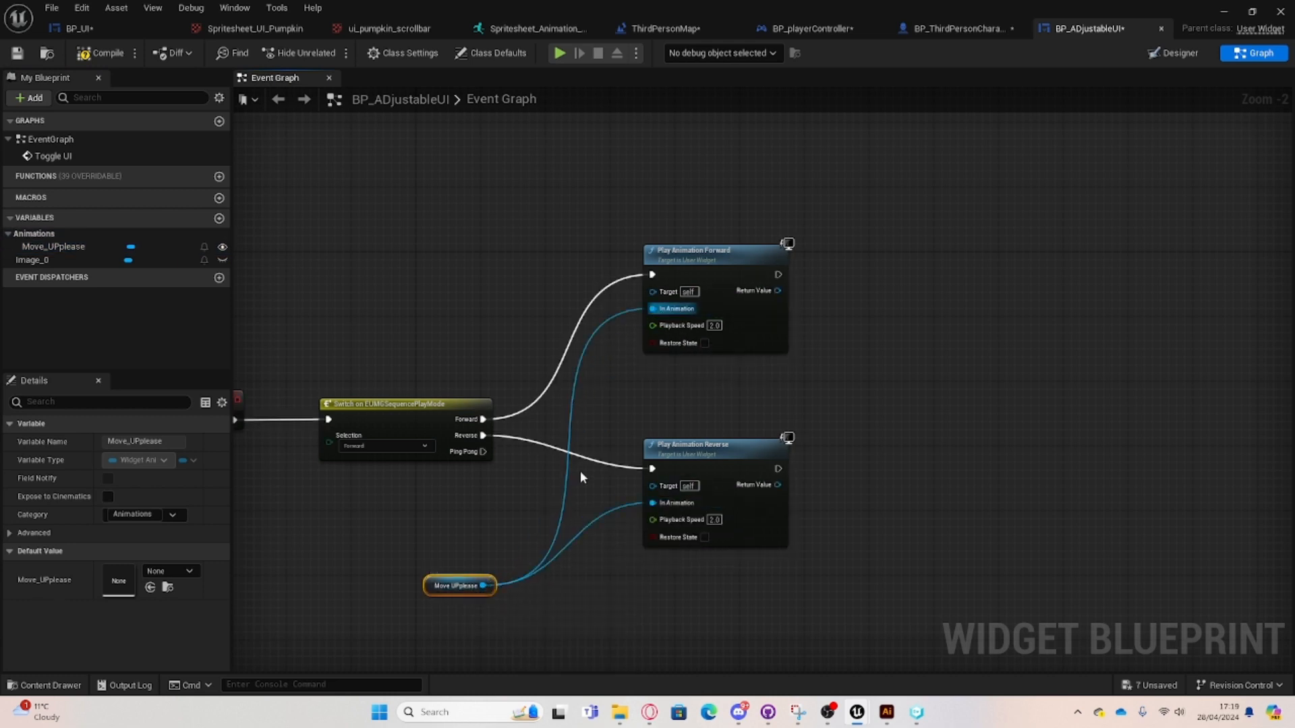
{"action": "left_click_drag", "start_coordinate": [433, 588], "coordinate": [372, 505]}
{"action": "left_click", "coordinate": [465, 524]}
{"action": "left_click", "coordinate": [474, 562]}
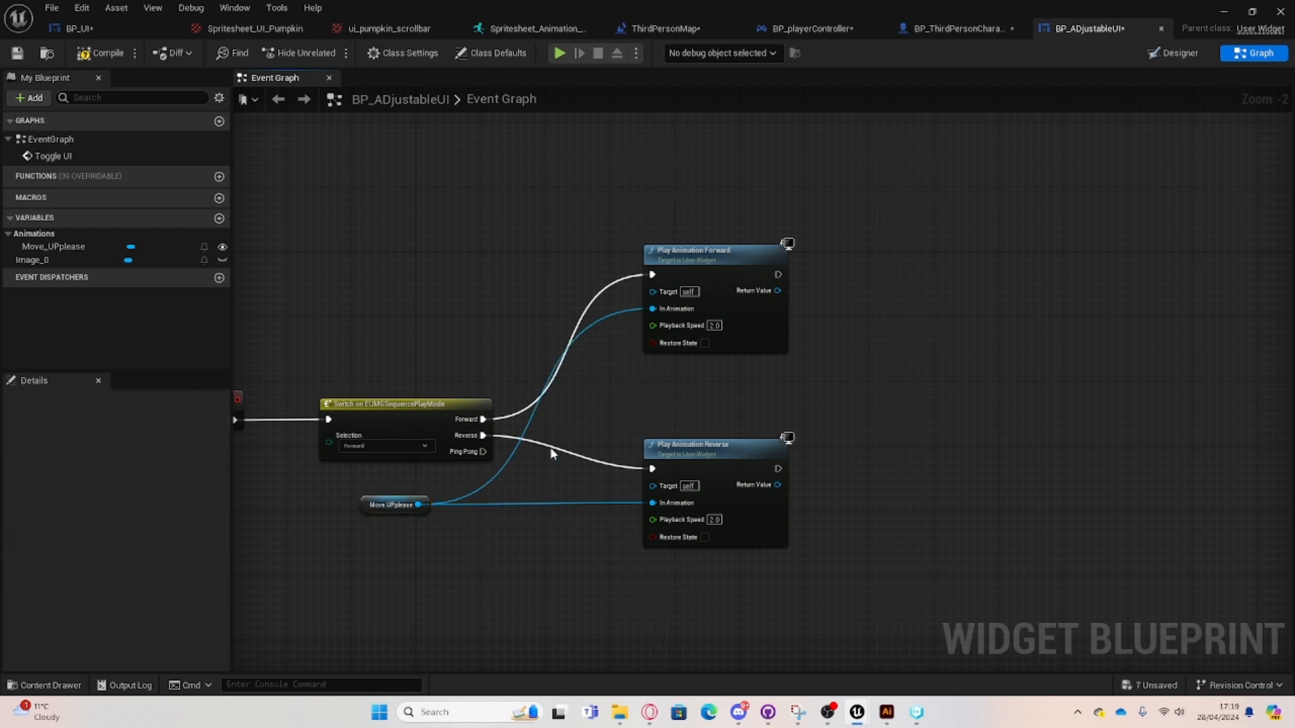
Move Play Animation Reverse up so its execution input is level with the switch's Reverse output.
{"action": "left_click_drag", "start_coordinate": [682, 463], "coordinate": [661, 421]}
{"action": "left_click", "coordinate": [667, 408]}
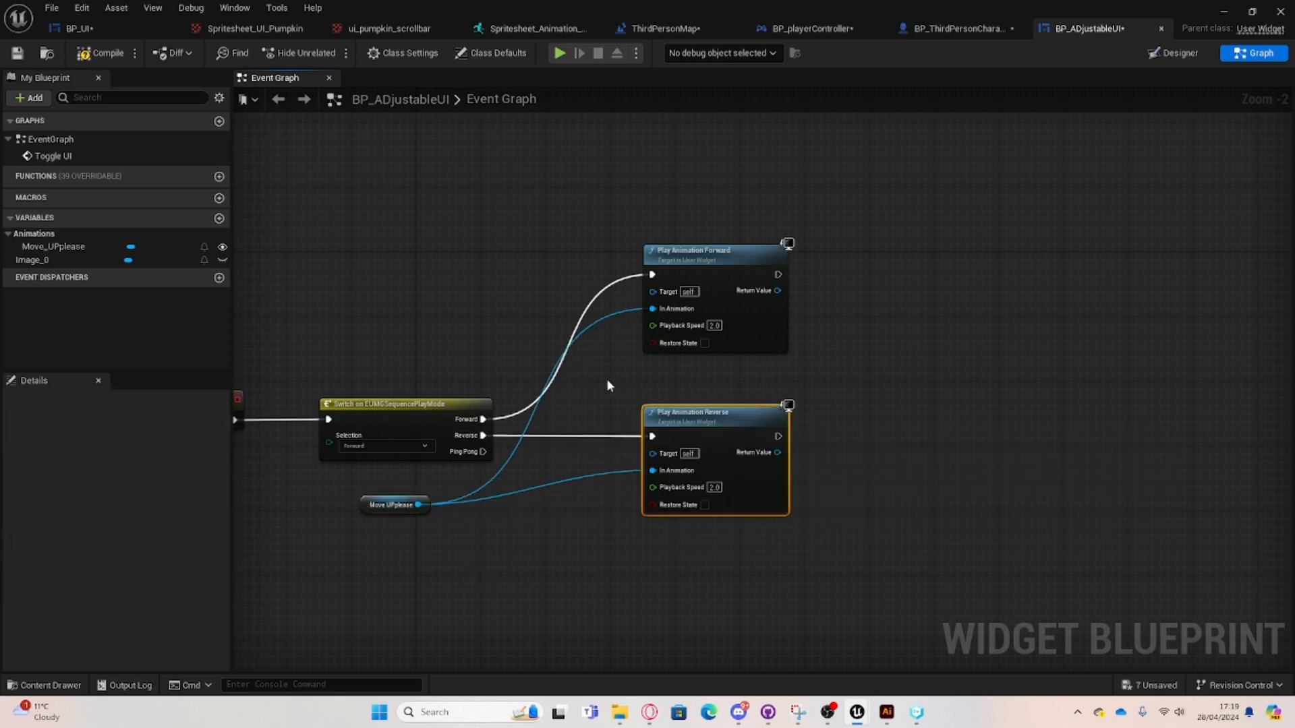
{"action": "left_click", "coordinate": [606, 378]}
Lower Play Animation Reverse and add a reroute node on its execution wire, level with the switch's Reverse output.
{"action": "right_click_drag", "start_coordinate": [610, 434], "coordinate": [847, 409]}
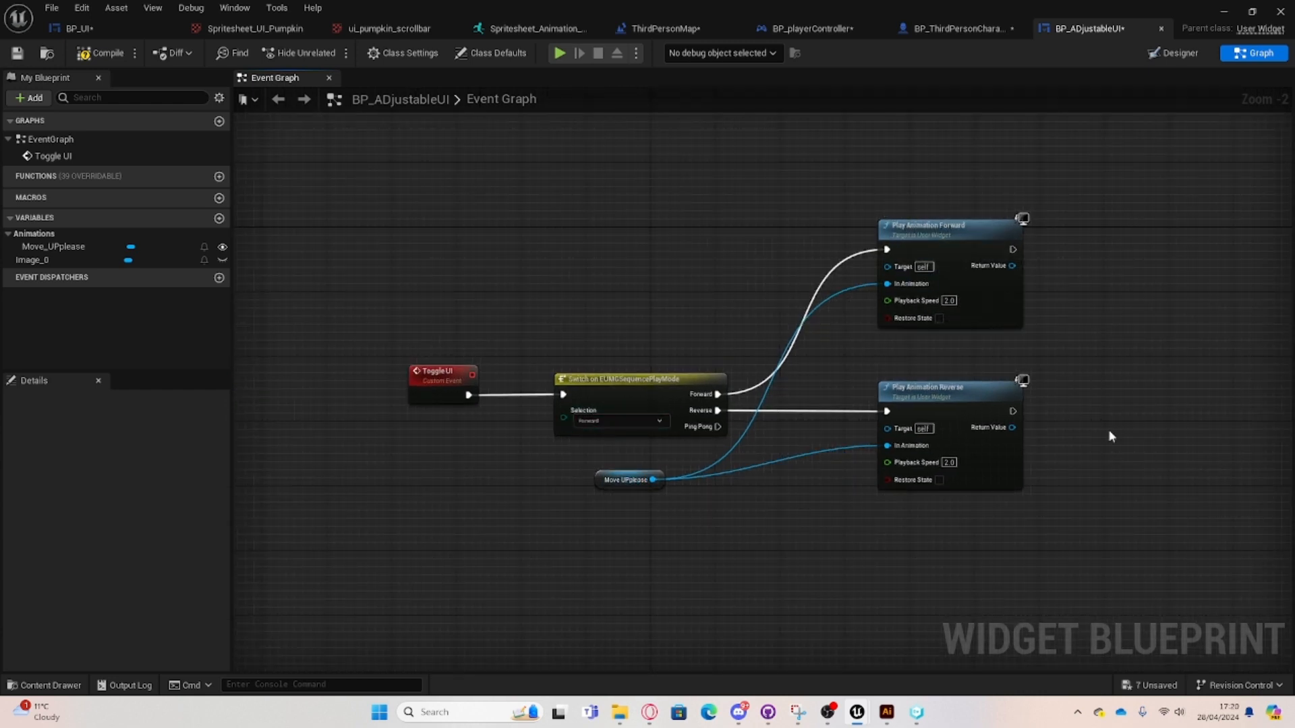
{"action": "left_click_drag", "start_coordinate": [962, 395], "coordinate": [963, 426]}
{"action": "double_click", "coordinate": [817, 431]}
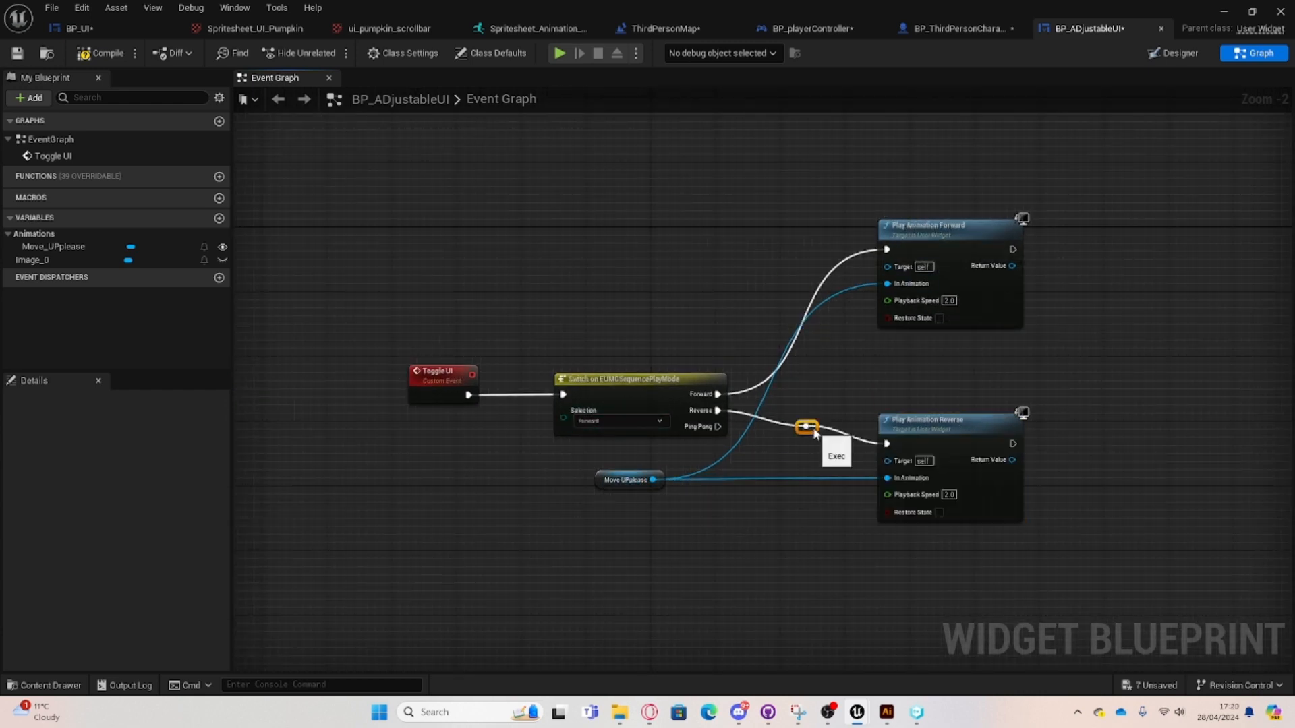
{"action": "left_click_drag", "start_coordinate": [816, 430], "coordinate": [822, 414]}
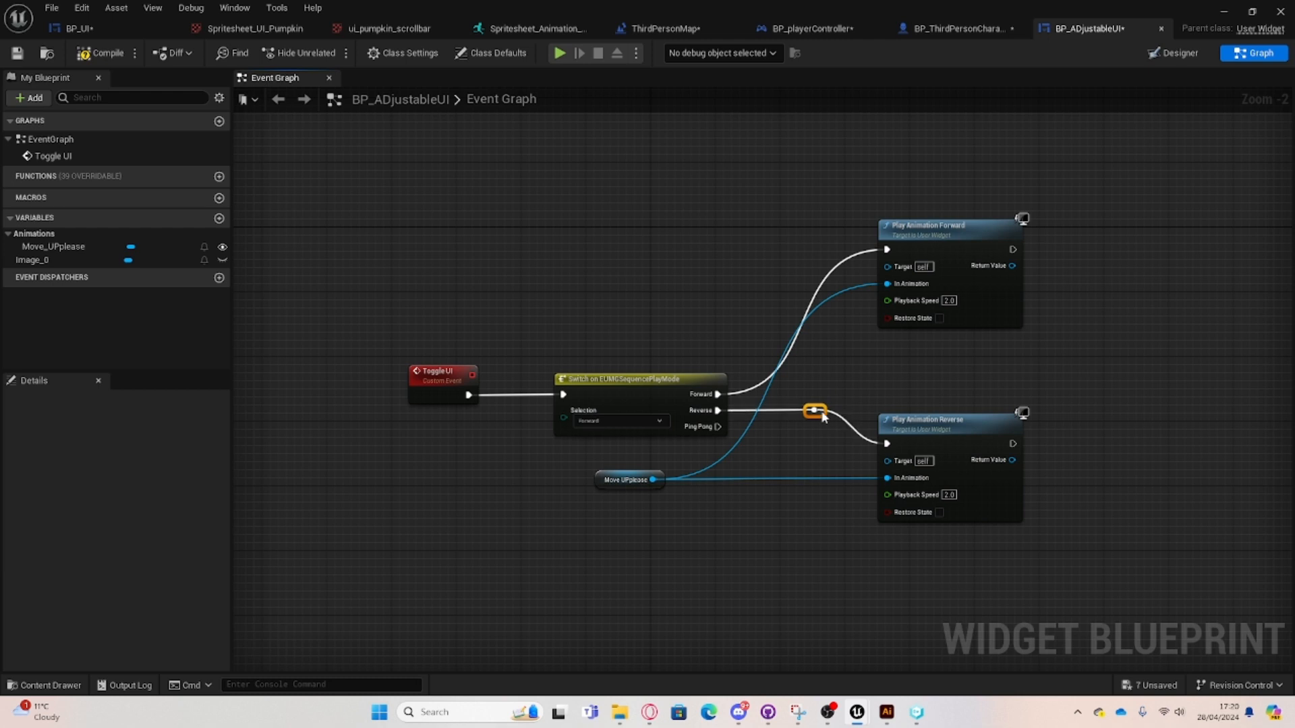
Add a reroute node on the Forward wire level with Play Animation Forward's execution input, and connect the switch's Selection to Toggle UI as an event input.
{"action": "double_click", "coordinate": [791, 345]}
{"action": "left_click_drag", "start_coordinate": [791, 345], "coordinate": [759, 251]}
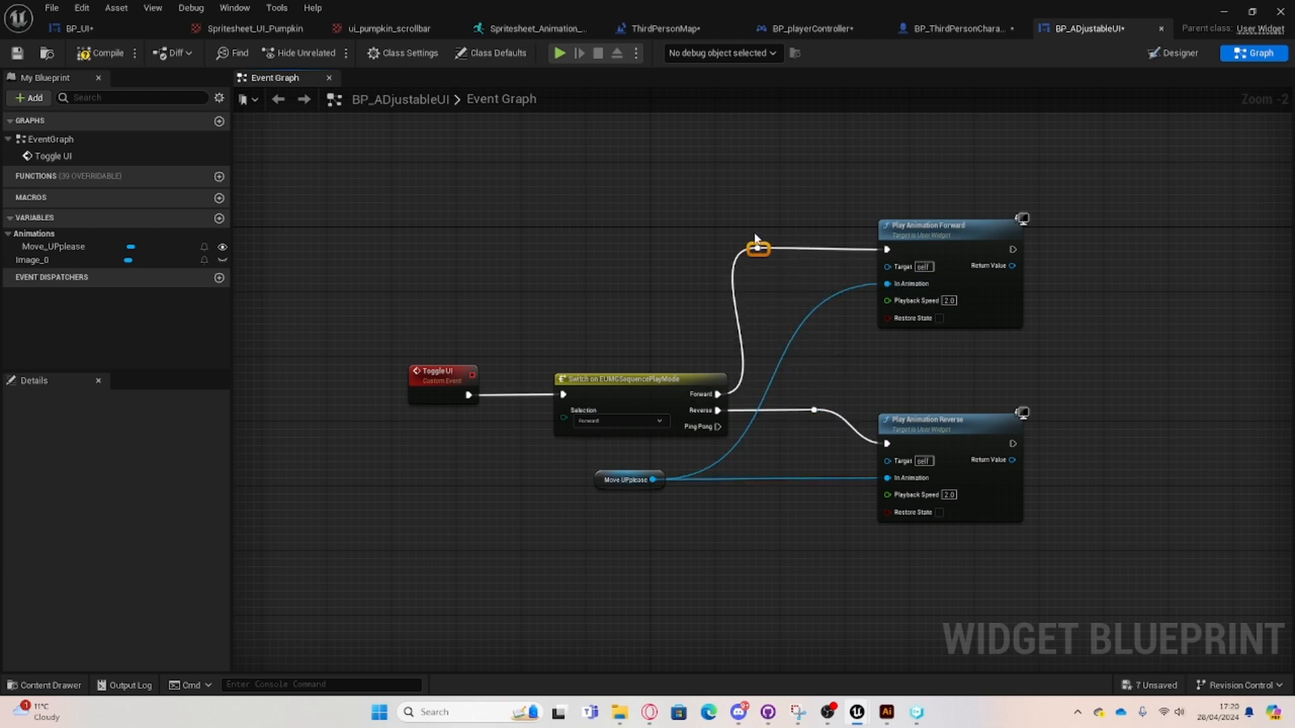
{"action": "left_click", "coordinate": [655, 338]}
{"action": "left_click_drag", "start_coordinate": [564, 418], "coordinate": [450, 389]}
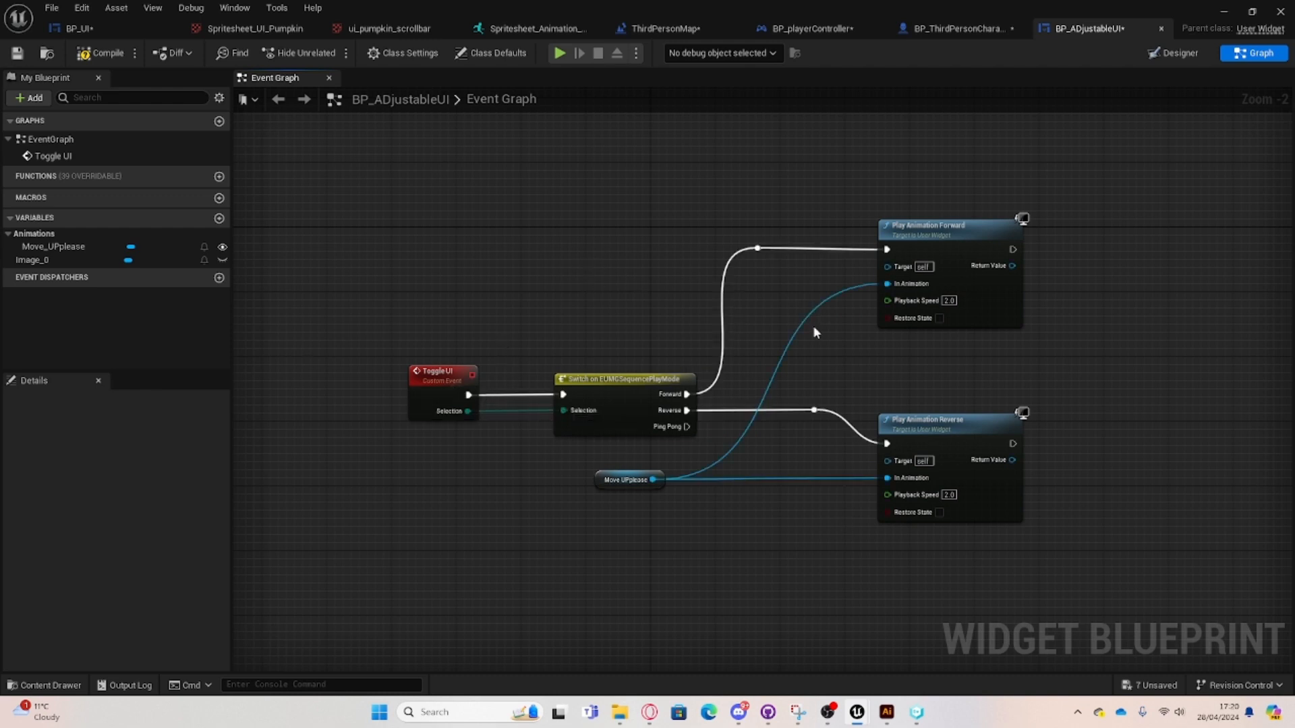
{"action": "scroll", "coordinate": [544, 409], "scroll_direction": "up", "scroll_amount": 2}
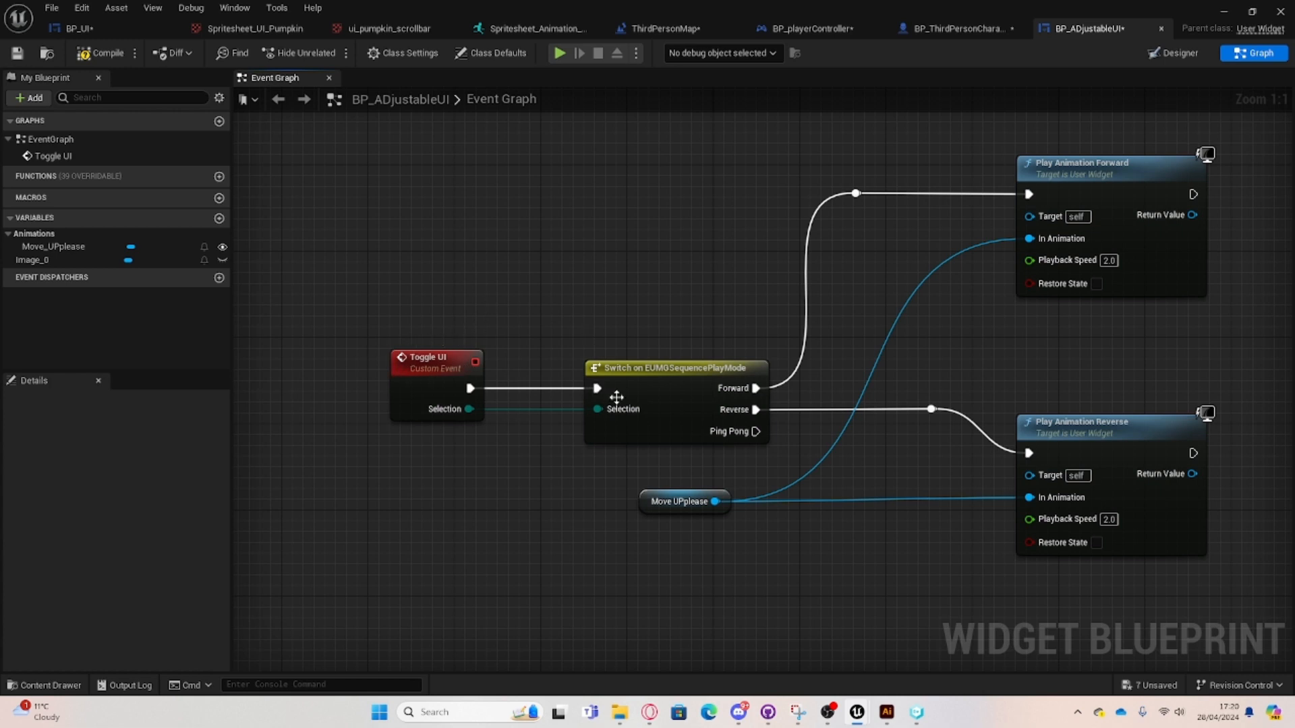
Review the Toggle UI event graph from the event to both play animation nodes, and compare it with the widget's designer layout.
{"action": "right_click_drag", "start_coordinate": [781, 317], "coordinate": [592, 321]}
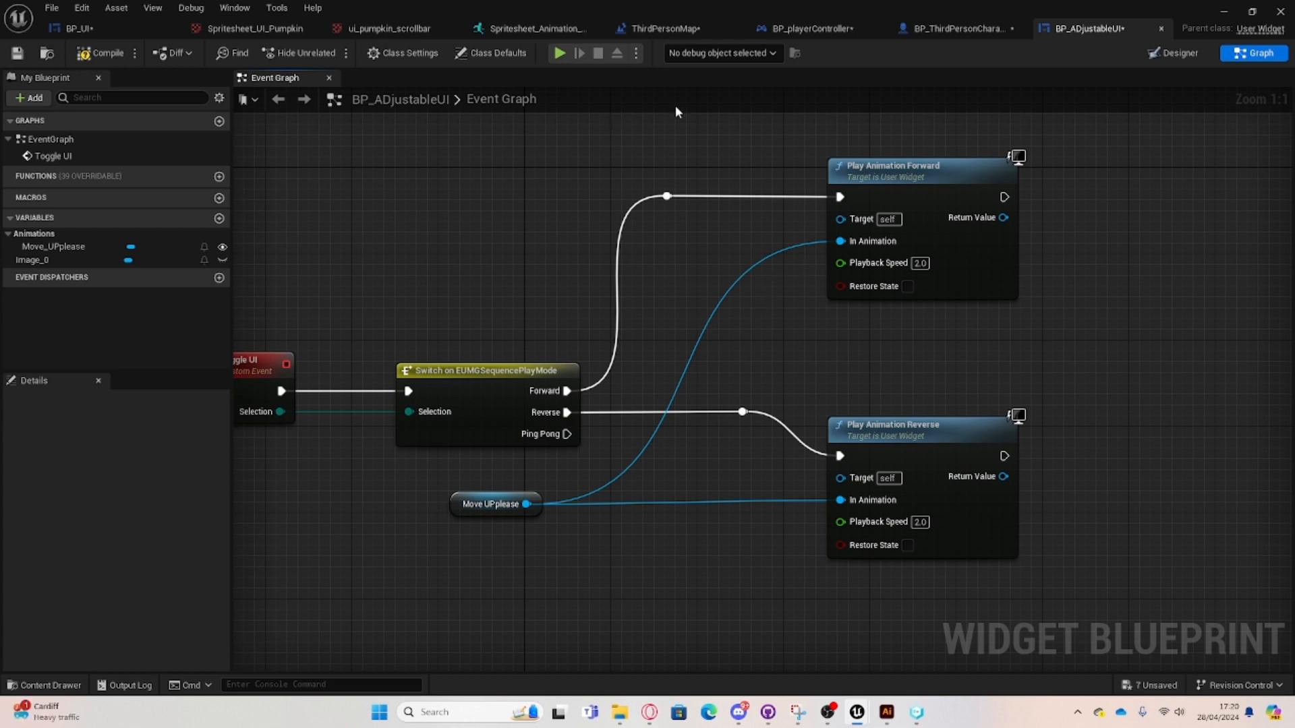
{"action": "left_click", "coordinate": [1175, 53]}
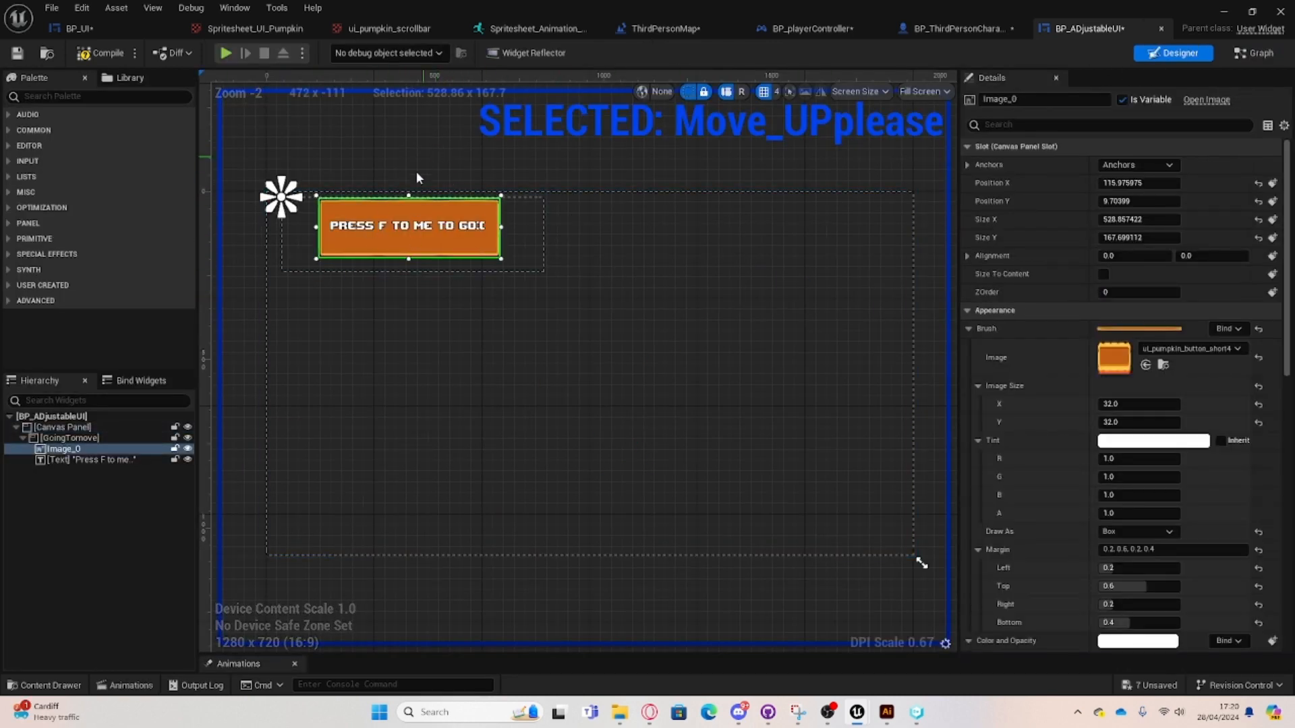
{"action": "left_click", "coordinate": [1253, 53]}
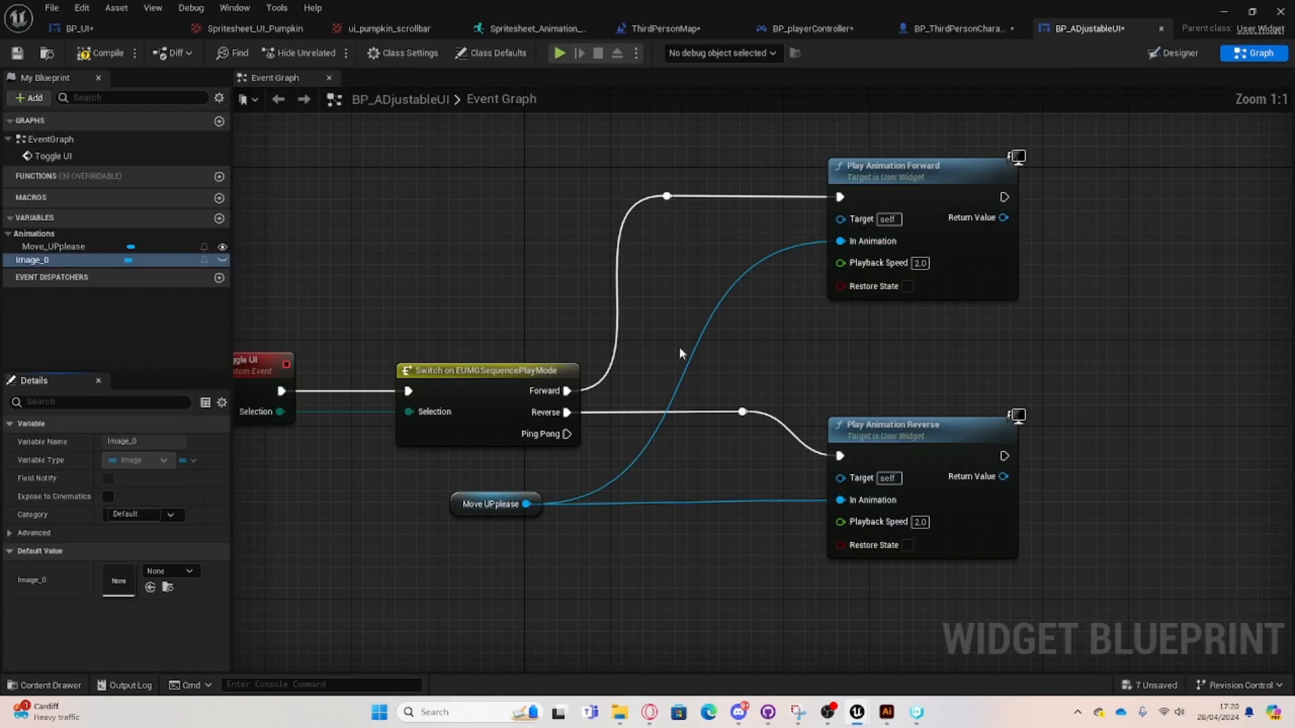
{"action": "left_click", "coordinate": [903, 177]}
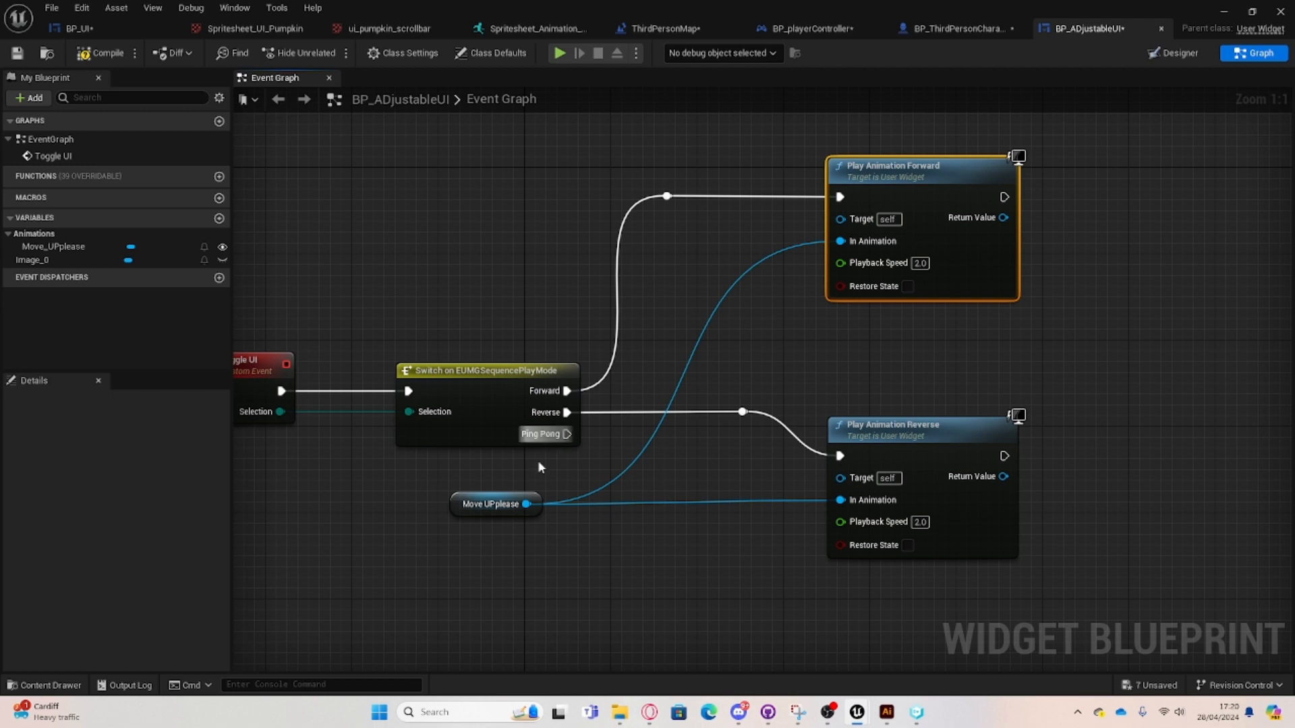
{"action": "right_click_drag", "start_coordinate": [397, 265], "coordinate": [622, 234]}
{"action": "scroll", "coordinate": [622, 234], "scroll_direction": "down", "scroll_amount": 3}
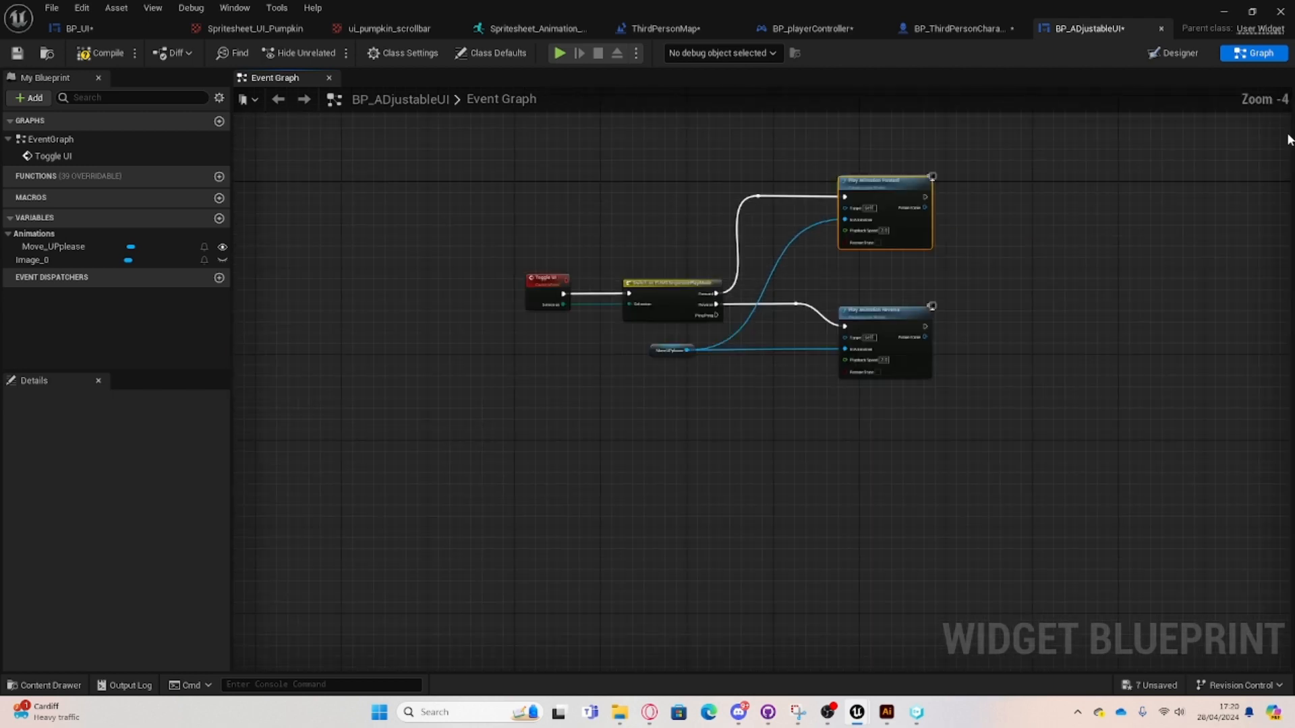
{"action": "left_click", "coordinate": [1174, 53]}
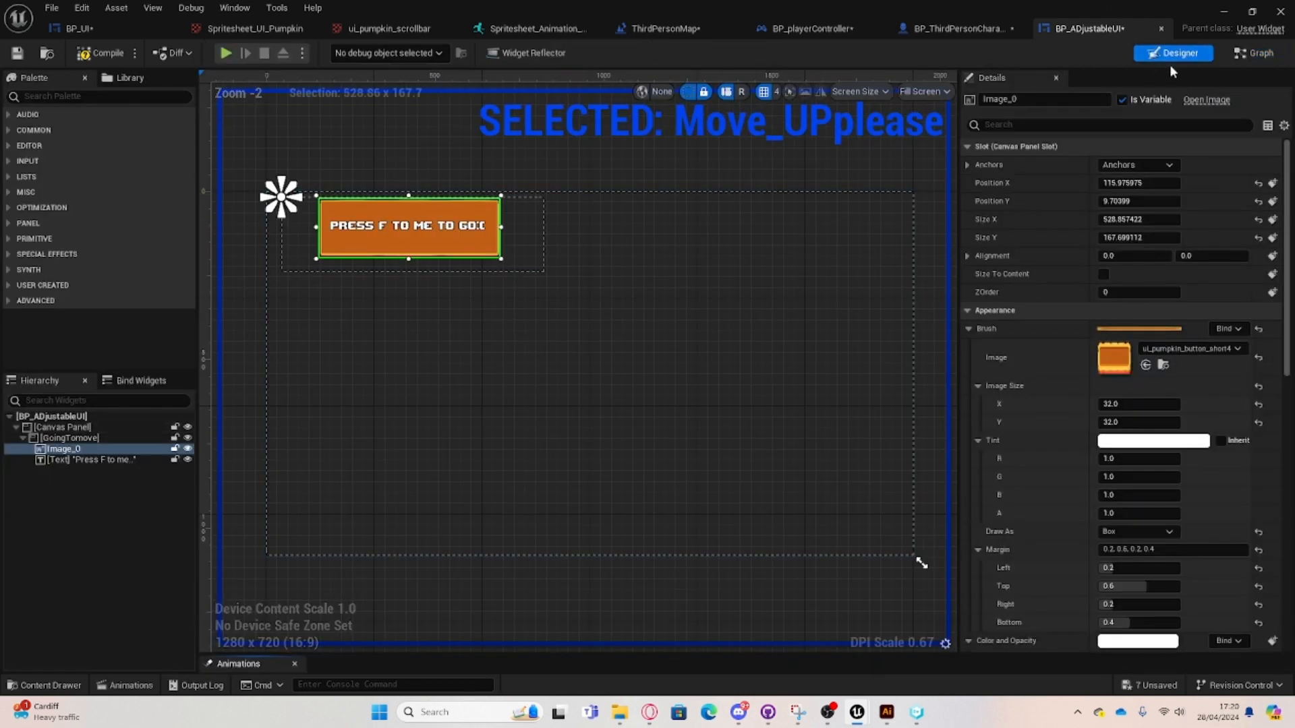
{"action": "left_click", "coordinate": [1253, 53]}
{"action": "right_click_drag", "start_coordinate": [571, 168], "coordinate": [501, 203]}
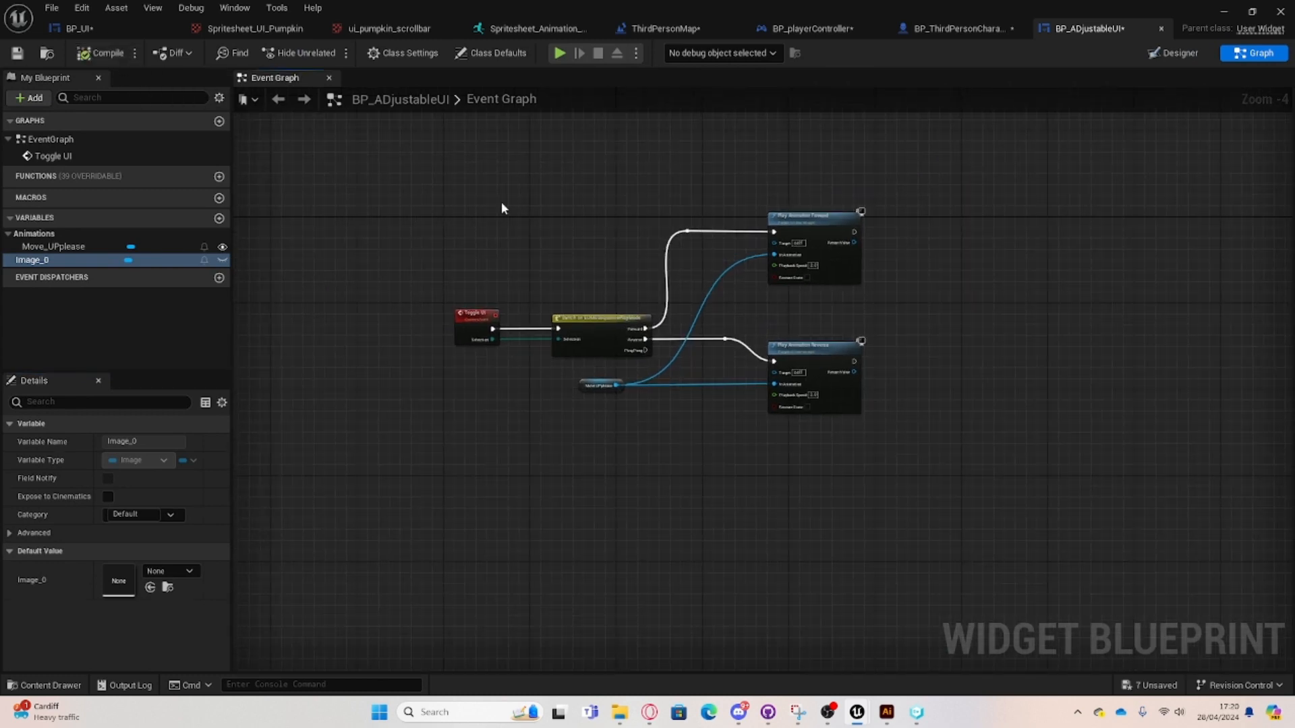
Return to the ThirdPersonMap level editor and open its Level Blueprint.
{"action": "left_click", "coordinate": [1224, 13]}
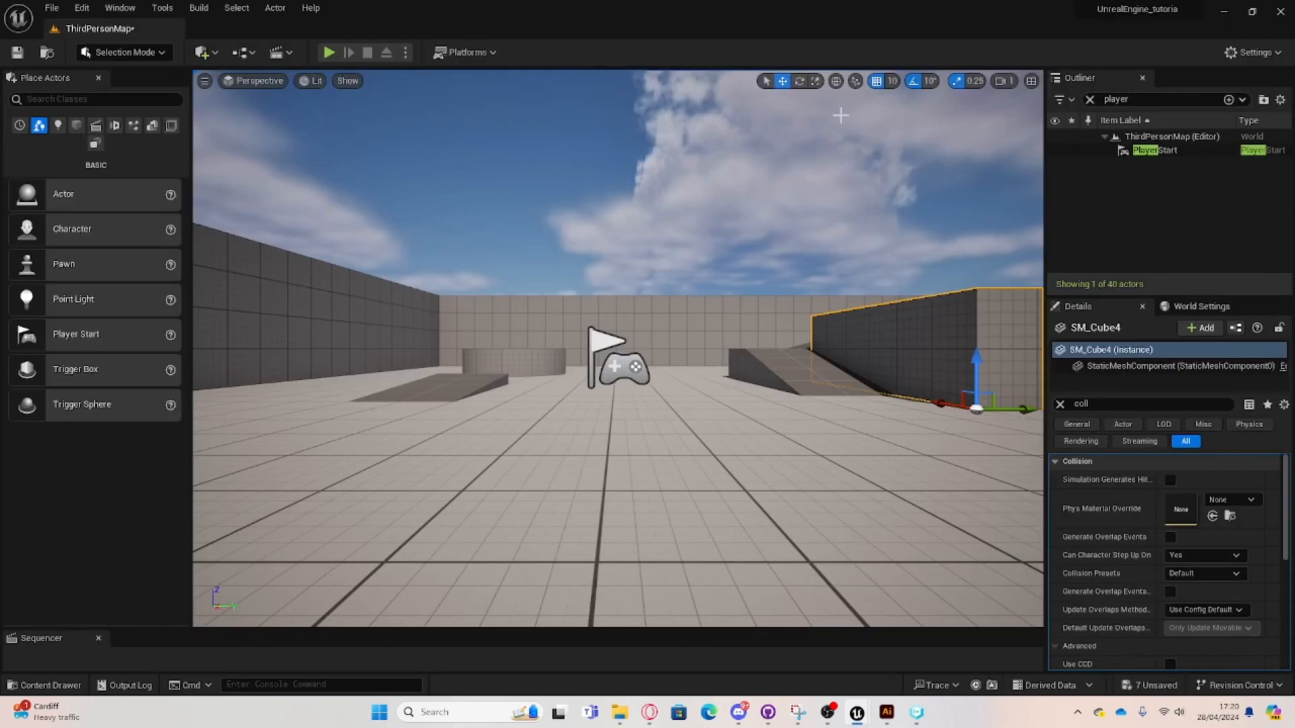
{"action": "left_click", "coordinate": [237, 53]}
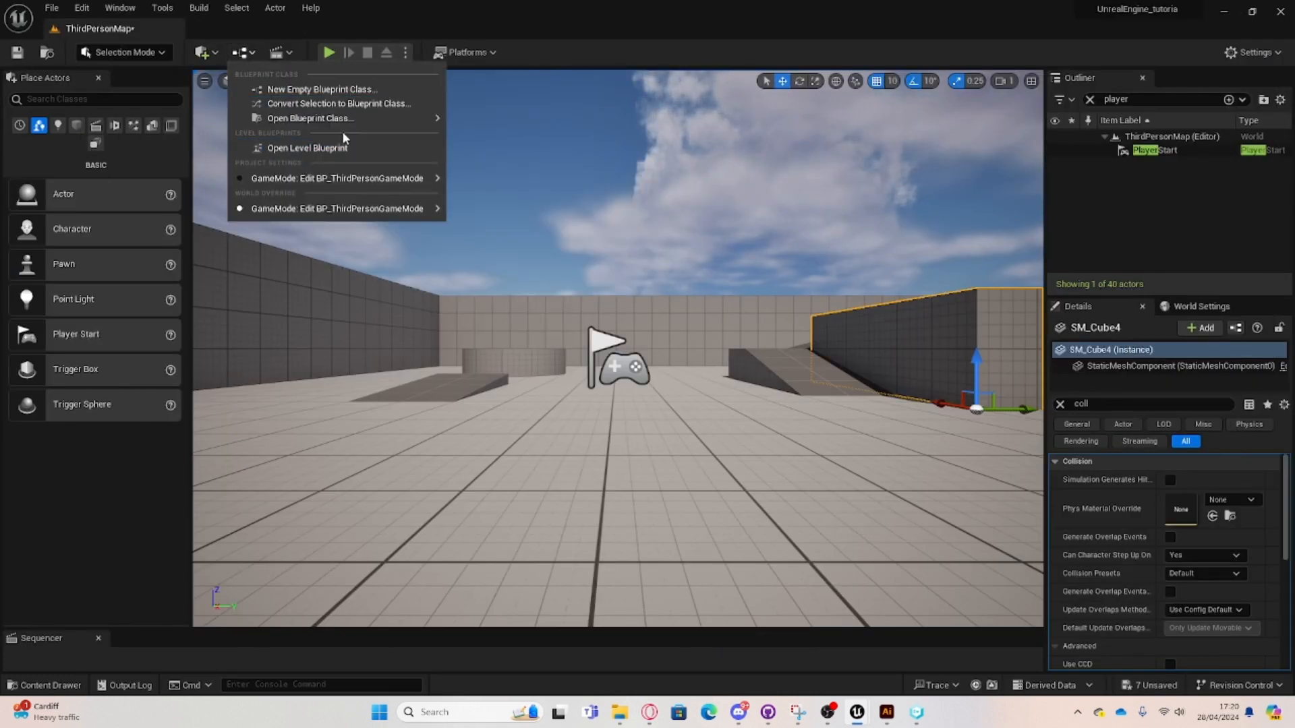
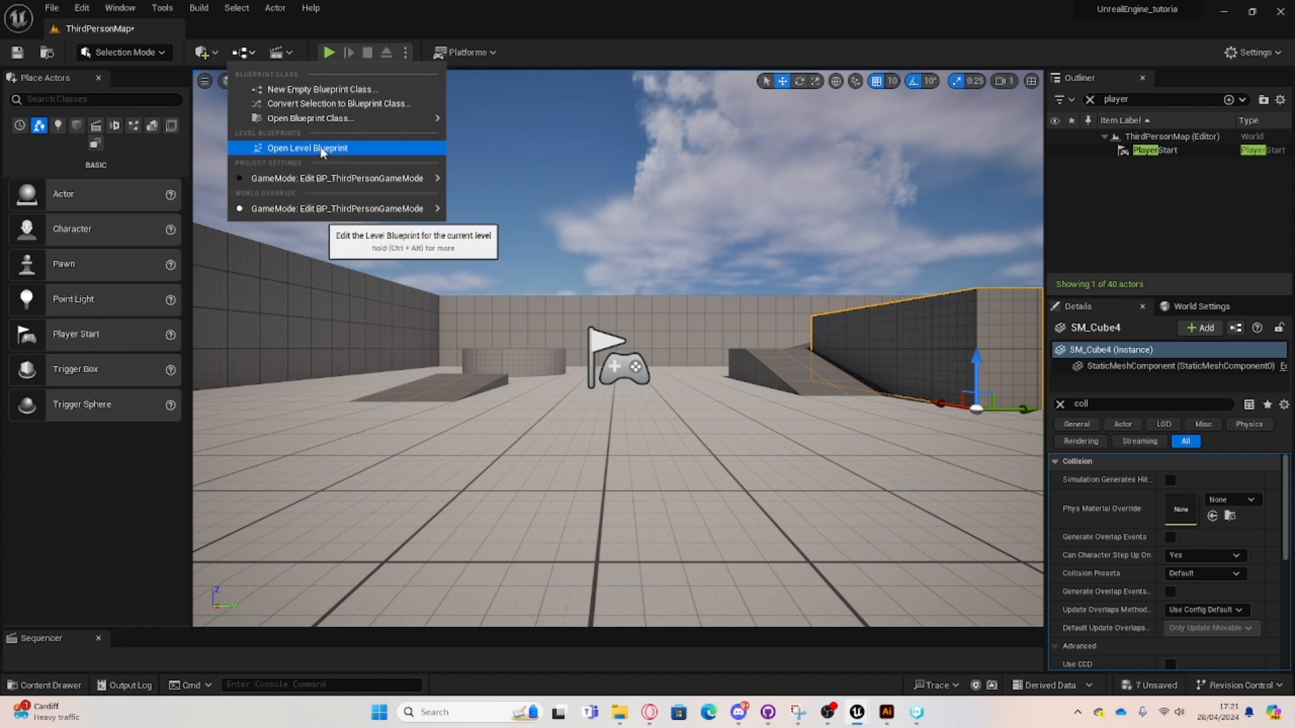
{"action": "left_click", "coordinate": [322, 148]}
Delete the E and G key event nodes and the logic attached to them from the Level Blueprint's event graph.
{"action": "right_click_drag", "start_coordinate": [434, 238], "coordinate": [416, 394]}
{"action": "left_click_drag", "start_coordinate": [286, 219], "coordinate": [808, 510]}
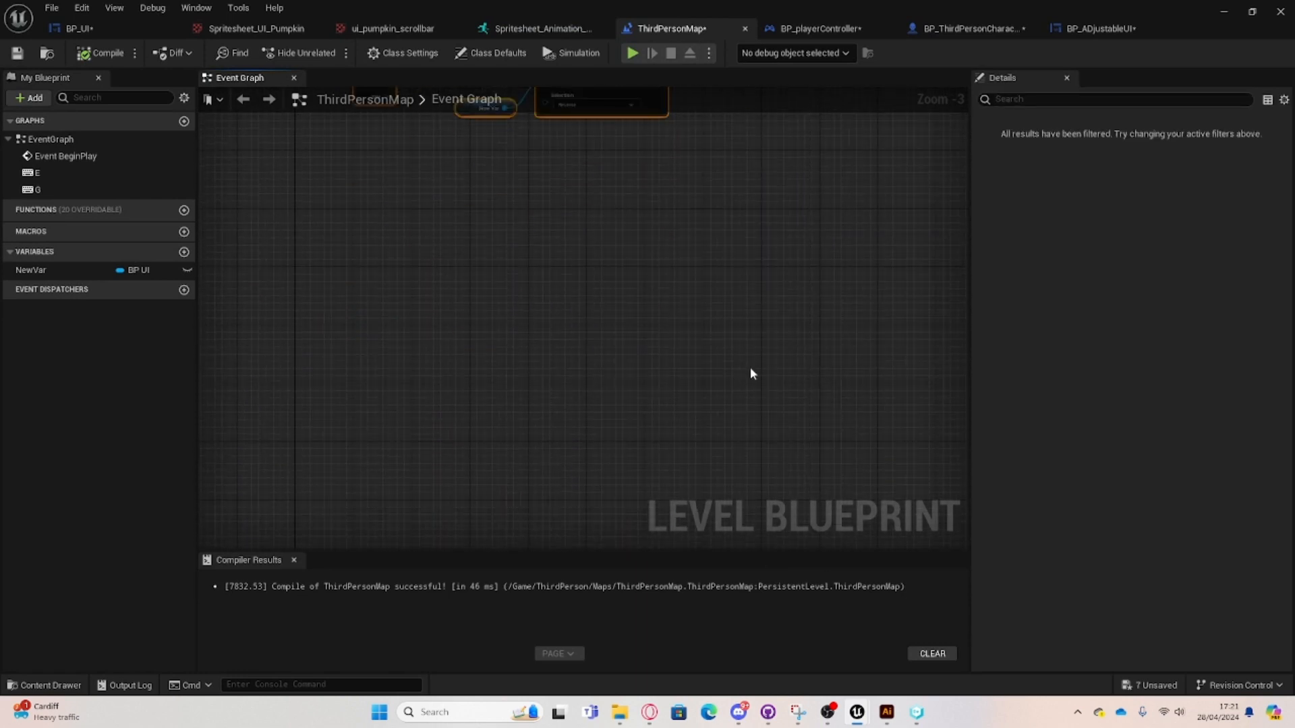
{"action": "key", "text": "Delete"}
Set the class of the Construct BP UI node after Event BeginPlay to BP_ADjustableUI.
{"action": "right_click_drag", "start_coordinate": [608, 345], "coordinate": [556, 545]}
{"action": "right_click_drag", "start_coordinate": [664, 331], "coordinate": [713, 402]}
{"action": "left_click_drag", "start_coordinate": [442, 177], "coordinate": [814, 351]}
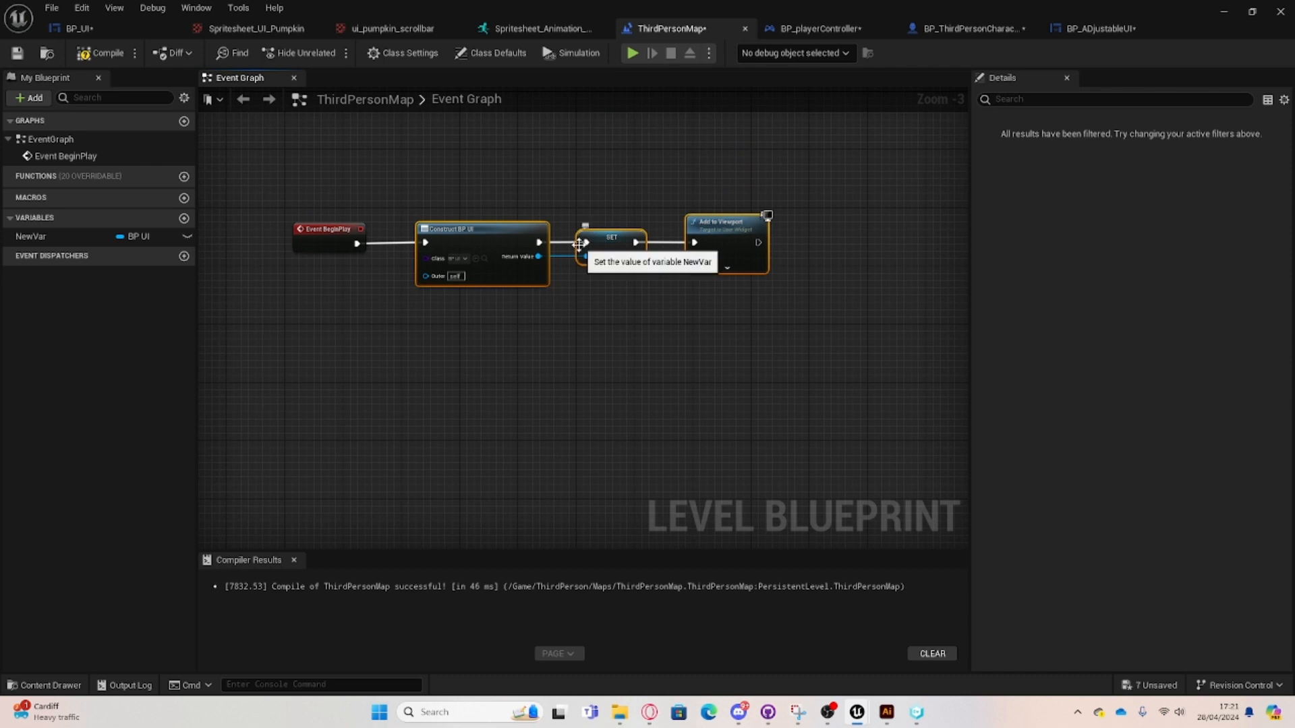
{"action": "left_click", "coordinate": [485, 333]}
{"action": "scroll", "coordinate": [589, 334], "scroll_direction": "up", "scroll_amount": 3}
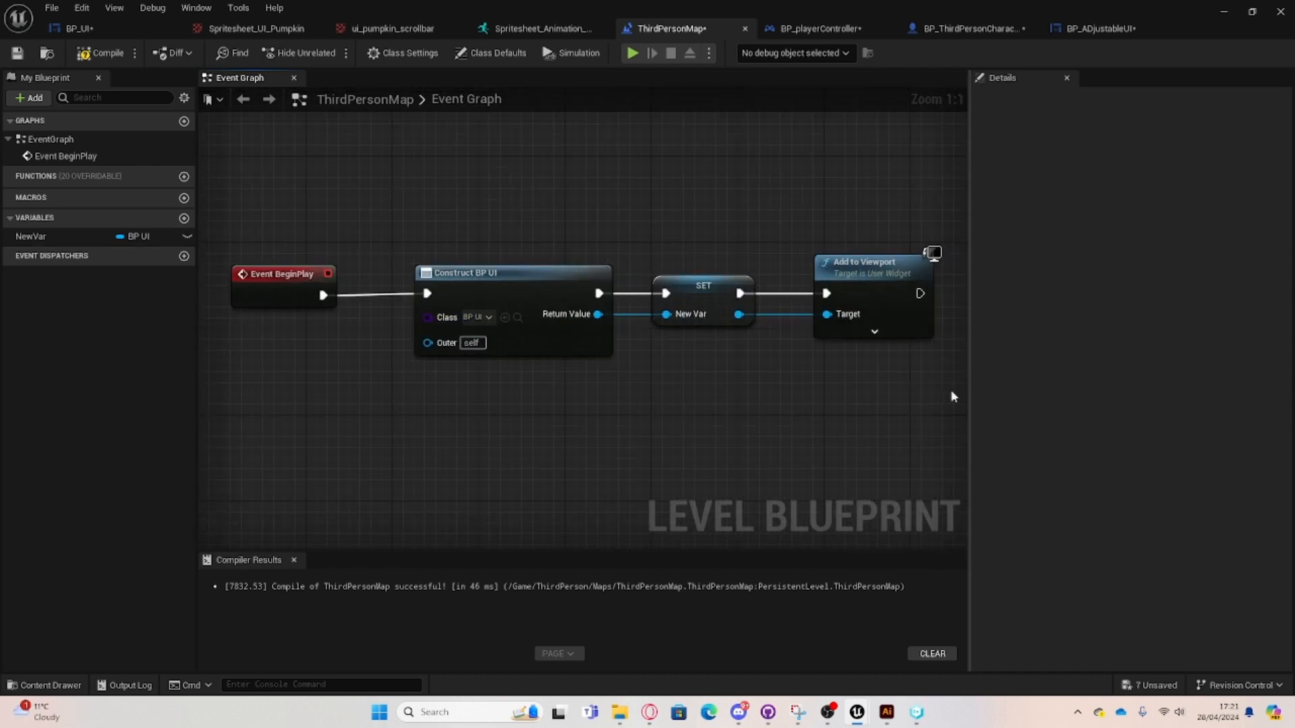
{"action": "right_click_drag", "start_coordinate": [601, 364], "coordinate": [533, 350]}
{"action": "left_click", "coordinate": [532, 349]}
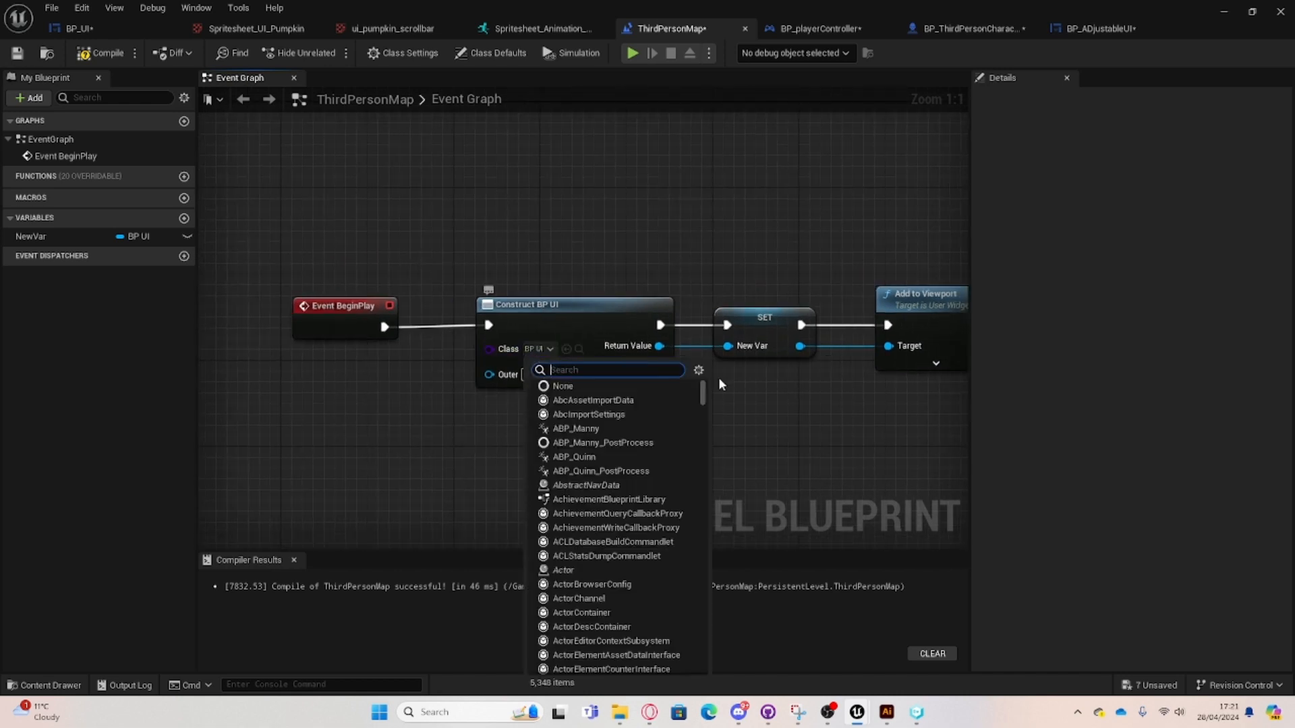
{"action": "type", "text": "BP ui"}
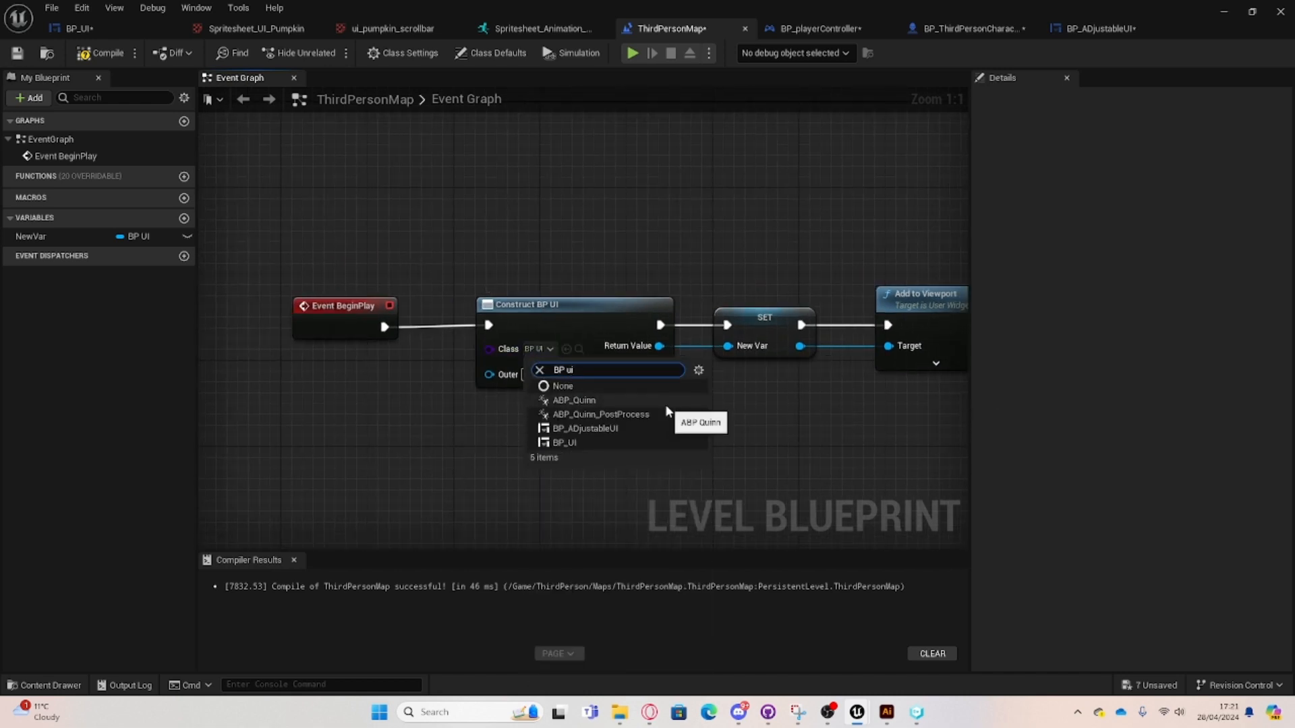
{"action": "left_click", "coordinate": [609, 429]}
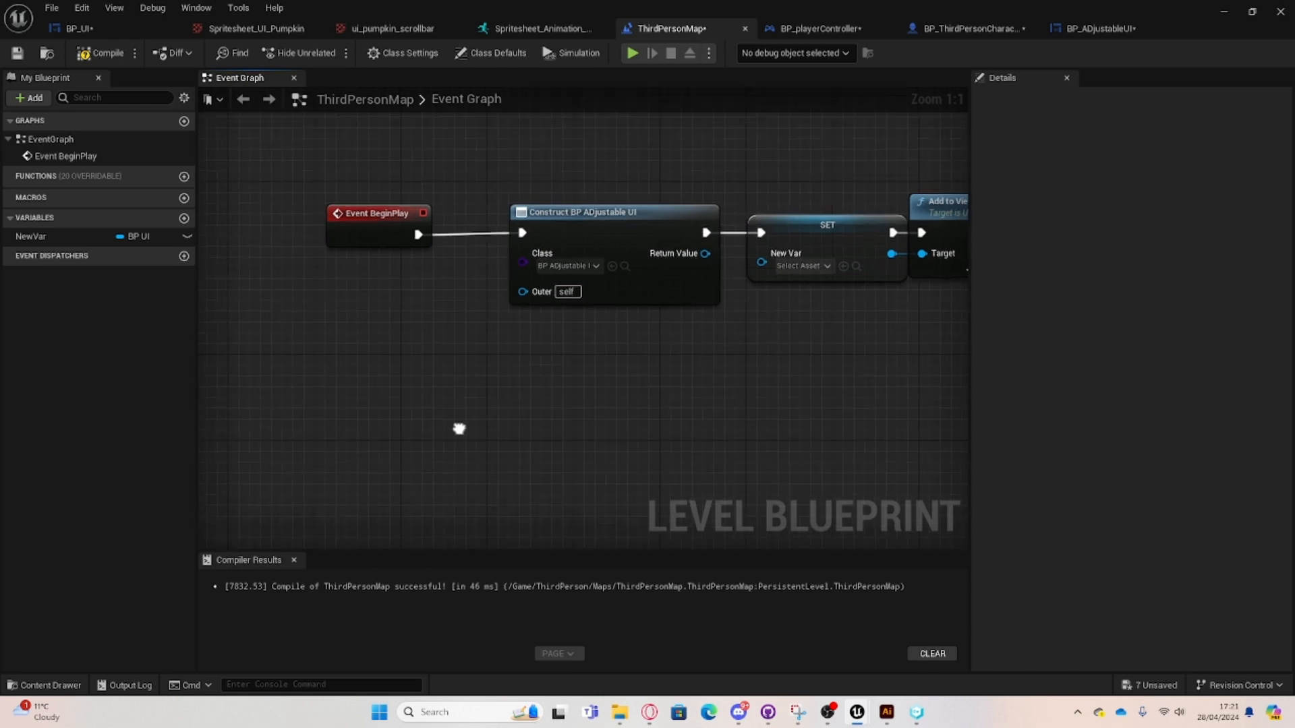
Delete the Set NewVar node between Construct BP ADjustable UI and Add to Viewport.
{"action": "right_click_drag", "start_coordinate": [474, 364], "coordinate": [416, 362]}
{"action": "left_click", "coordinate": [306, 310]}
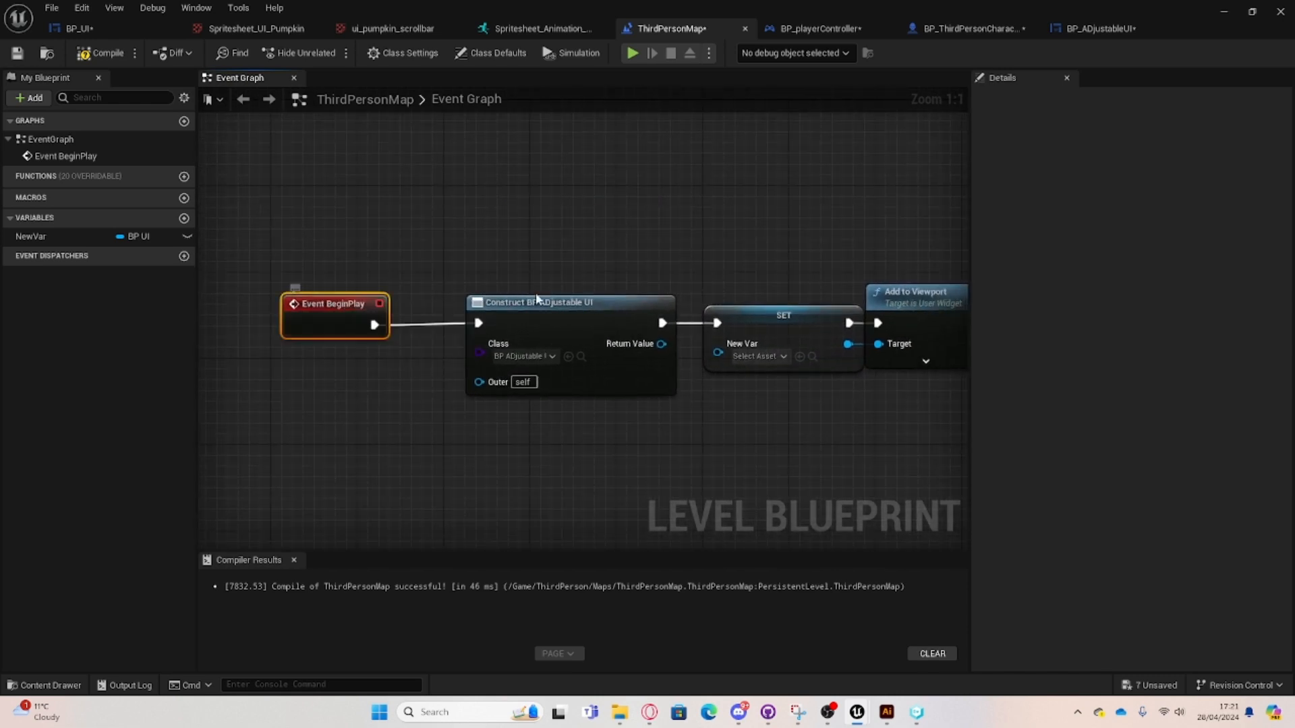
{"action": "left_click", "coordinate": [539, 302]}
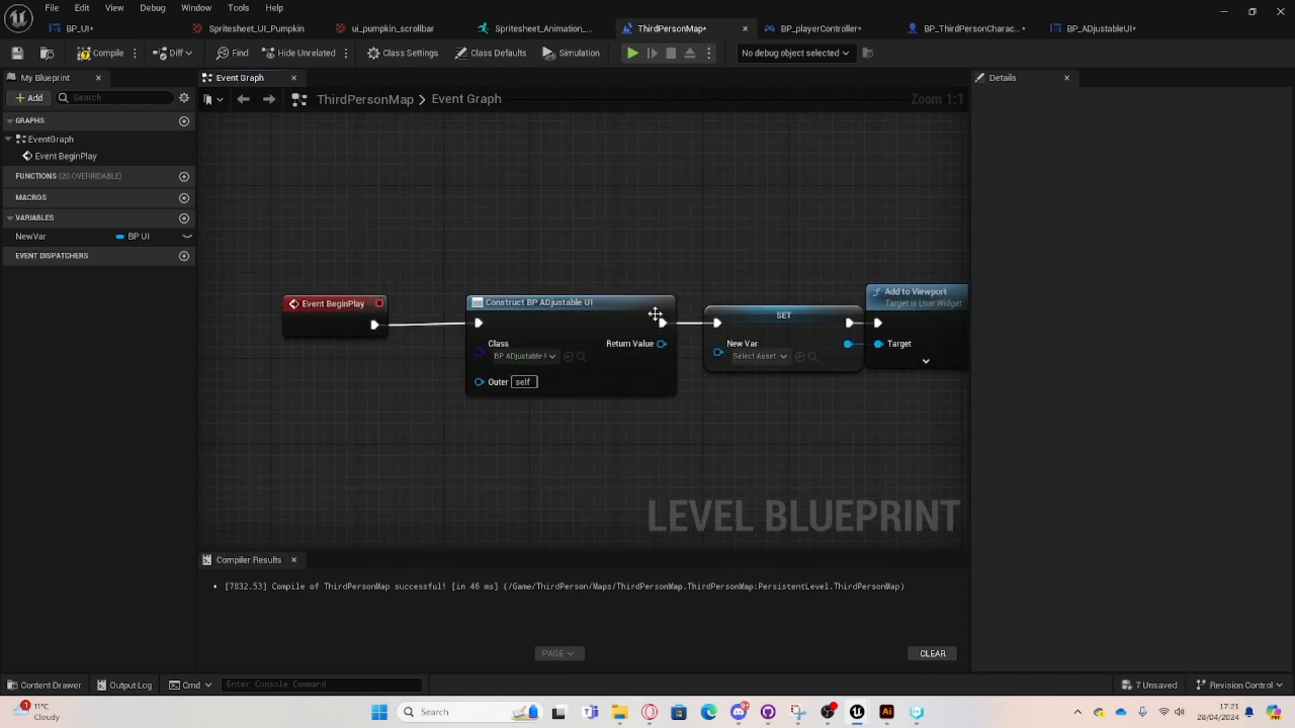
{"action": "right_click_drag", "start_coordinate": [682, 292], "coordinate": [685, 304]}
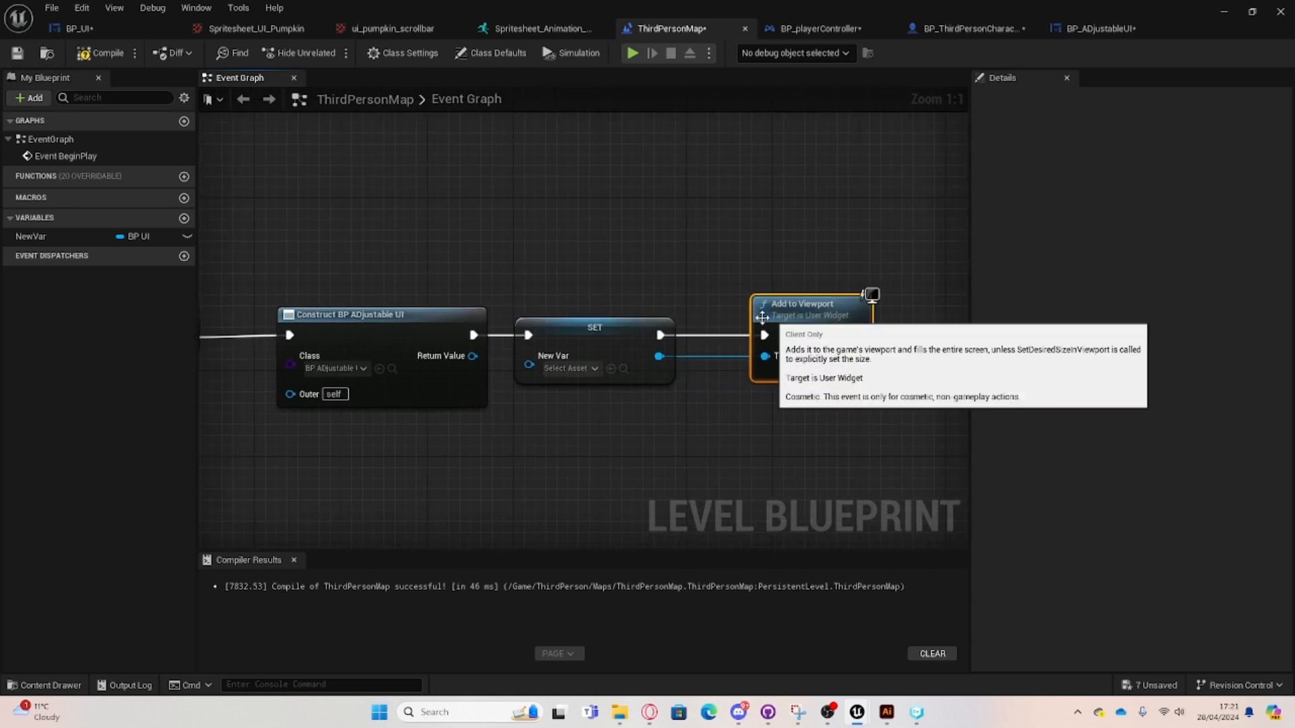
{"action": "right_click_drag", "start_coordinate": [375, 314], "coordinate": [493, 347]}
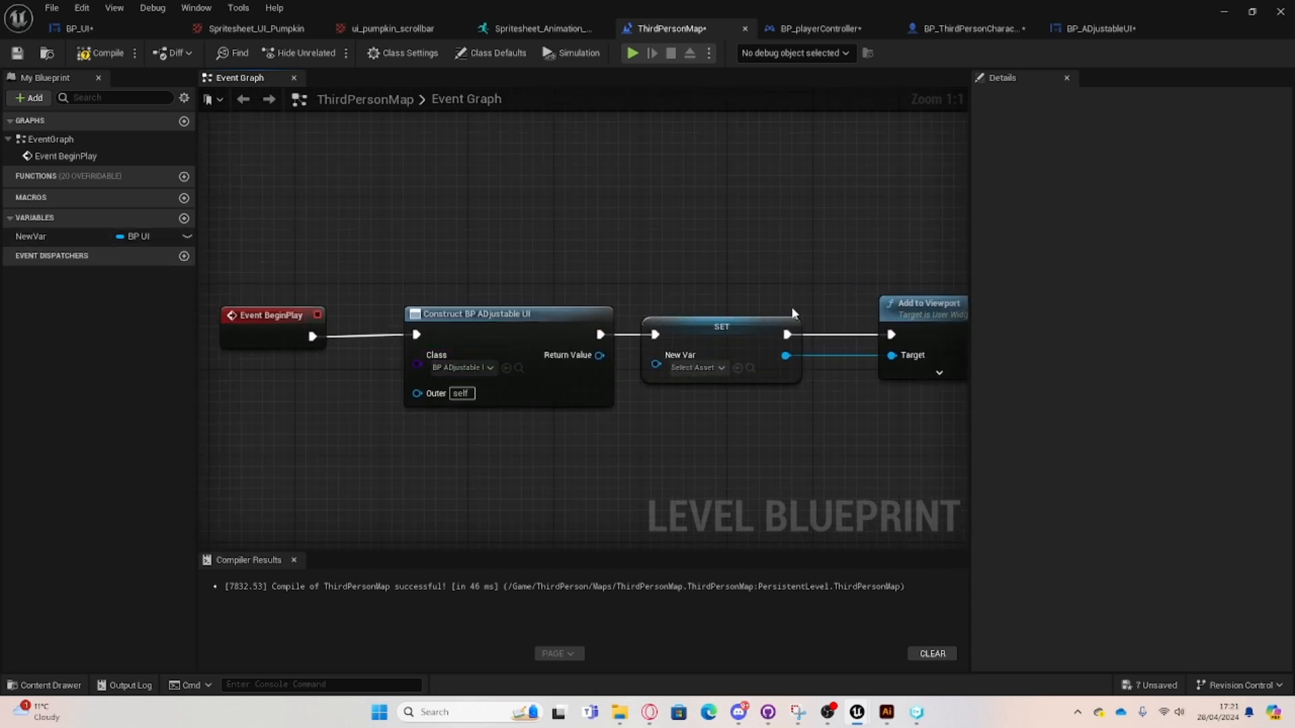
{"action": "left_click", "coordinate": [735, 361]}
{"action": "key", "text": "Delete"}
Create a new variable named UI regf in the Level Blueprint.
{"action": "left_click", "coordinate": [19, 237]}
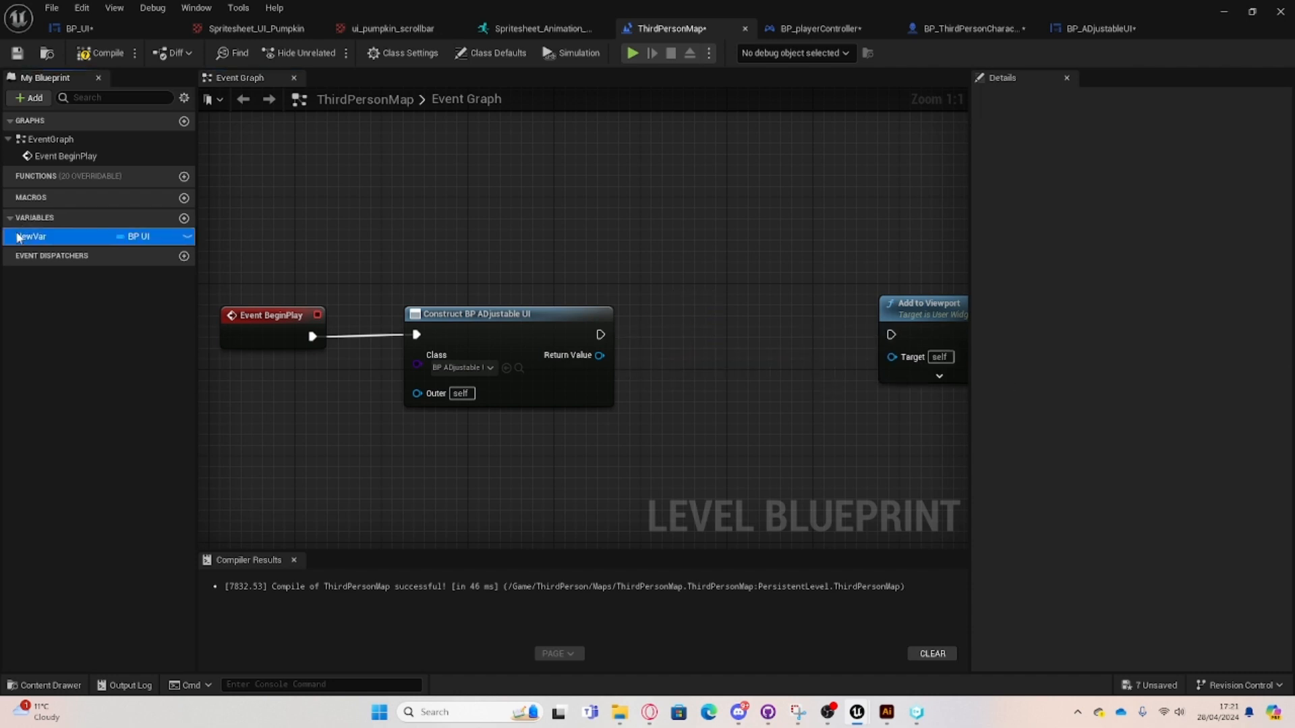
{"action": "left_click", "coordinate": [178, 224]}
{"action": "left_click", "coordinate": [9, 219]}
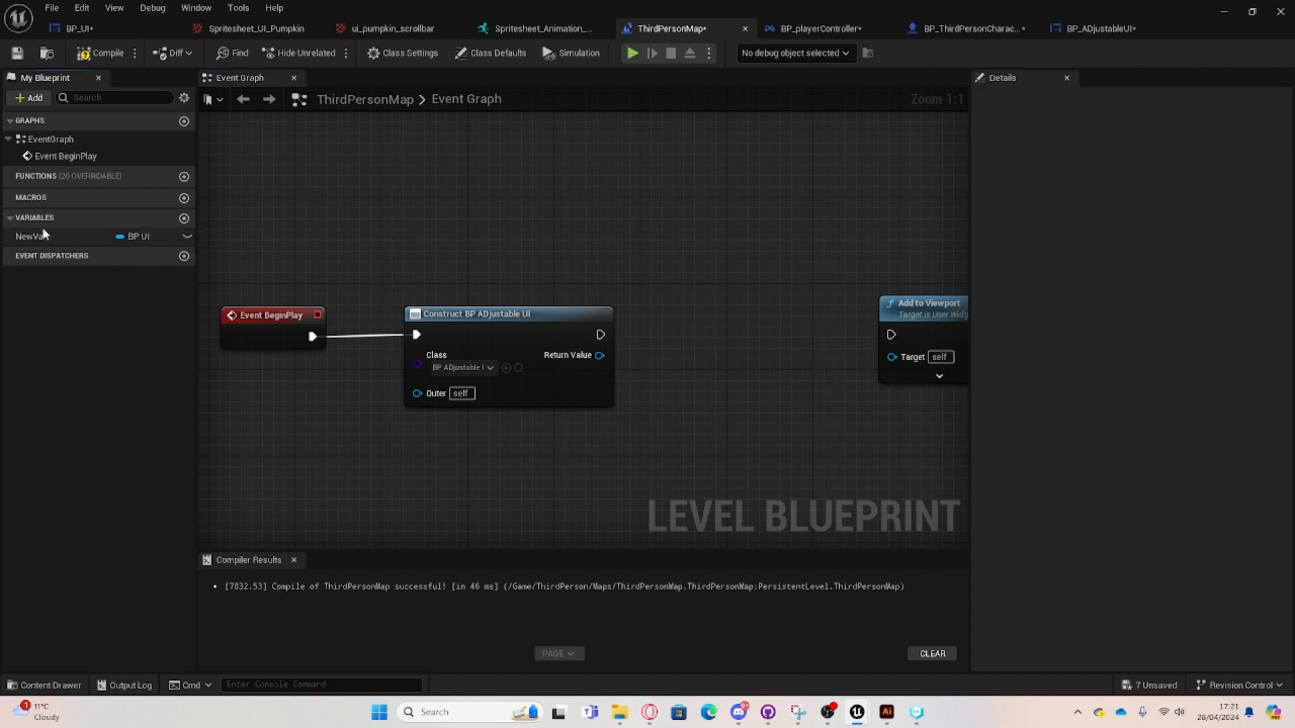
{"action": "left_click", "coordinate": [183, 218]}
{"action": "key", "text": "BackSpace"}
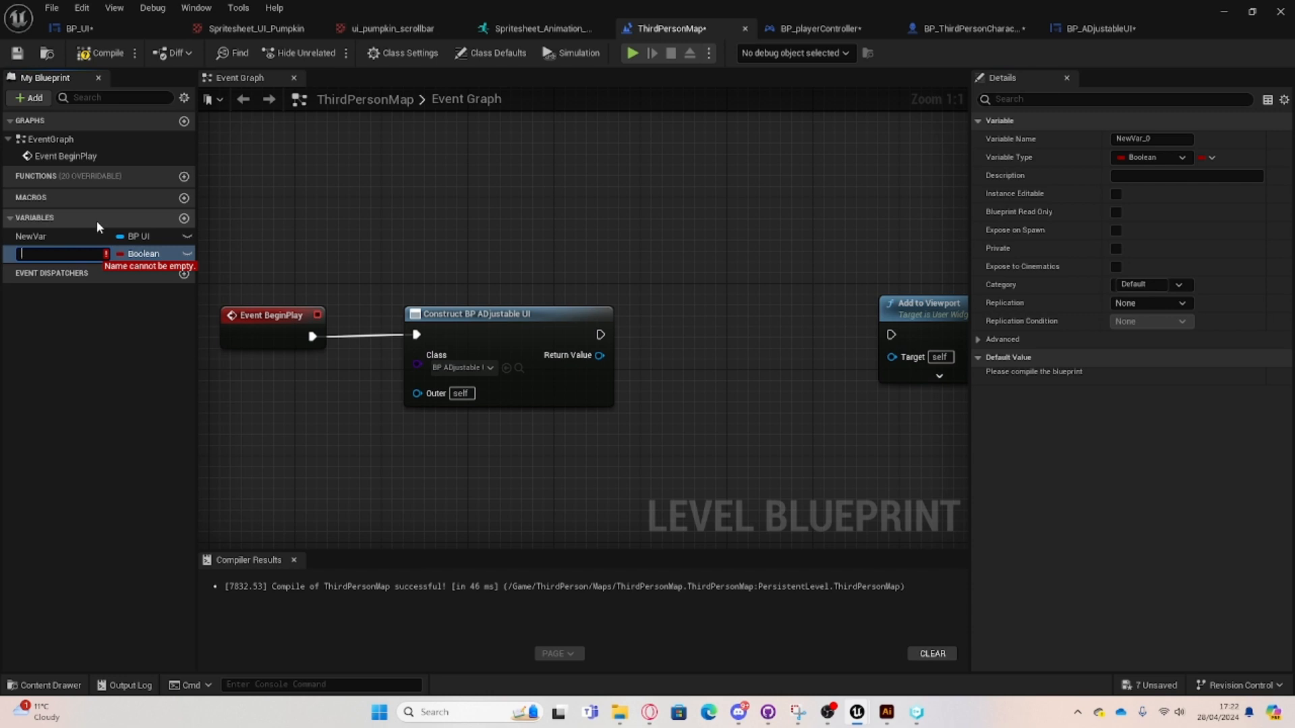
{"action": "type", "text": "UI regf"}
{"action": "key", "text": "Return"}
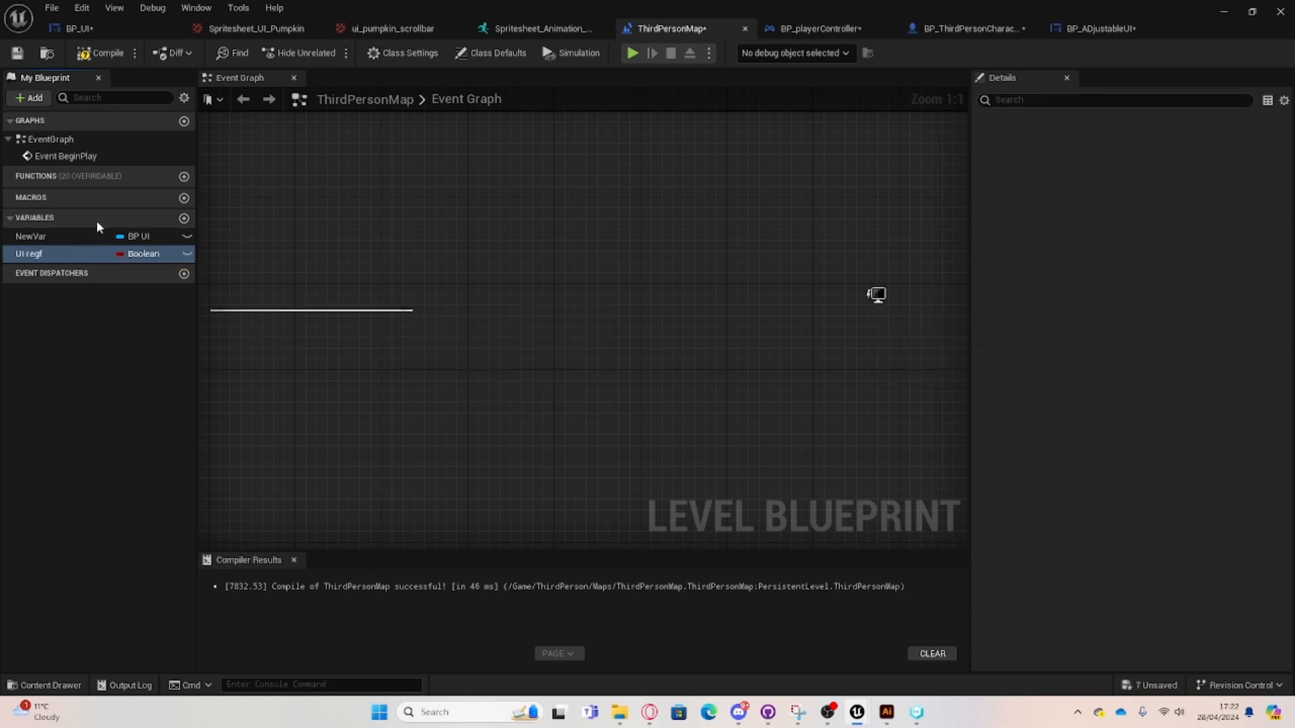
Change the UI regf variable's type to a BP ADjustable UI object reference.
{"action": "left_click", "coordinate": [159, 255]}
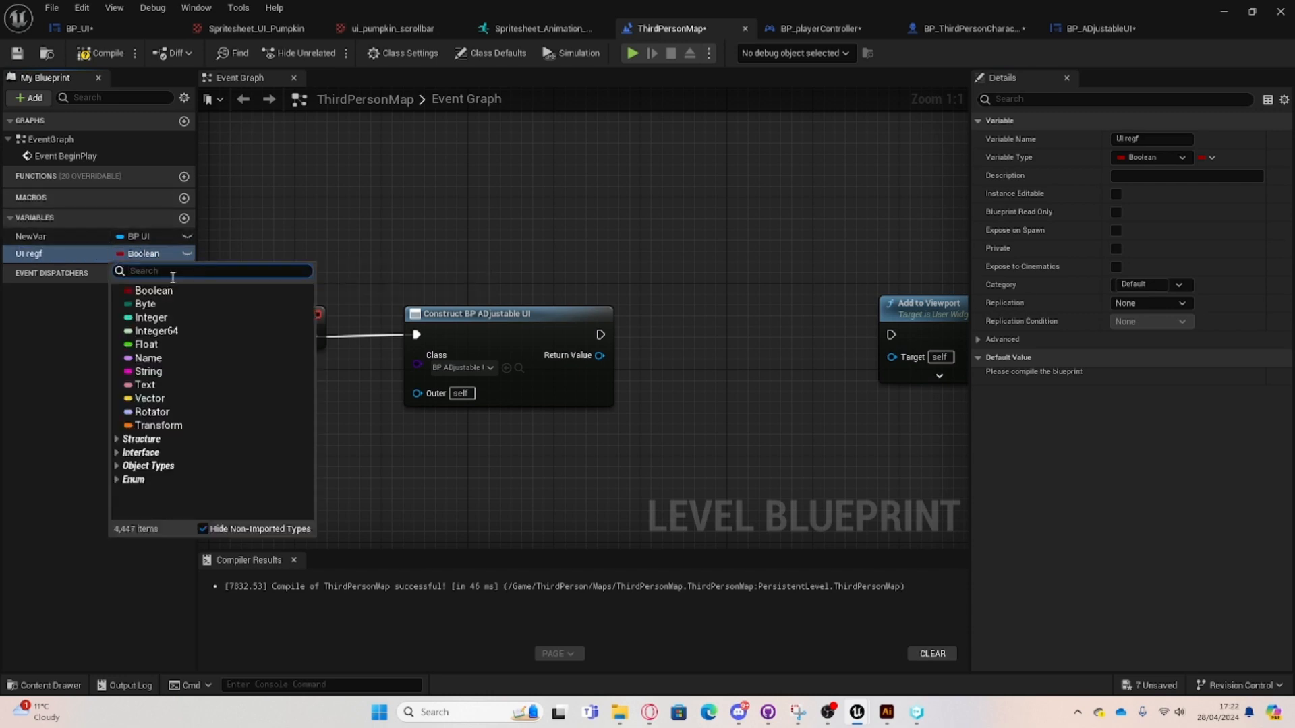
{"action": "type", "text": "adju"}
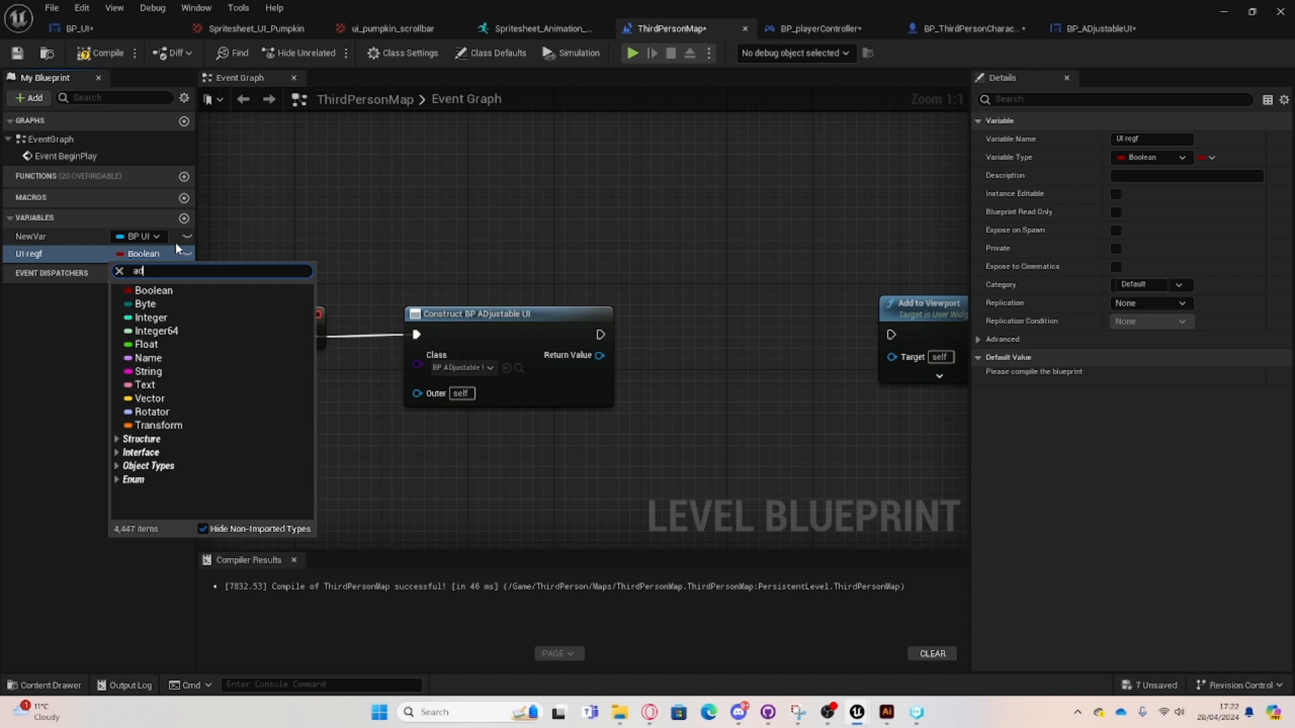
{"action": "mouse_move", "coordinate": [225, 331]}
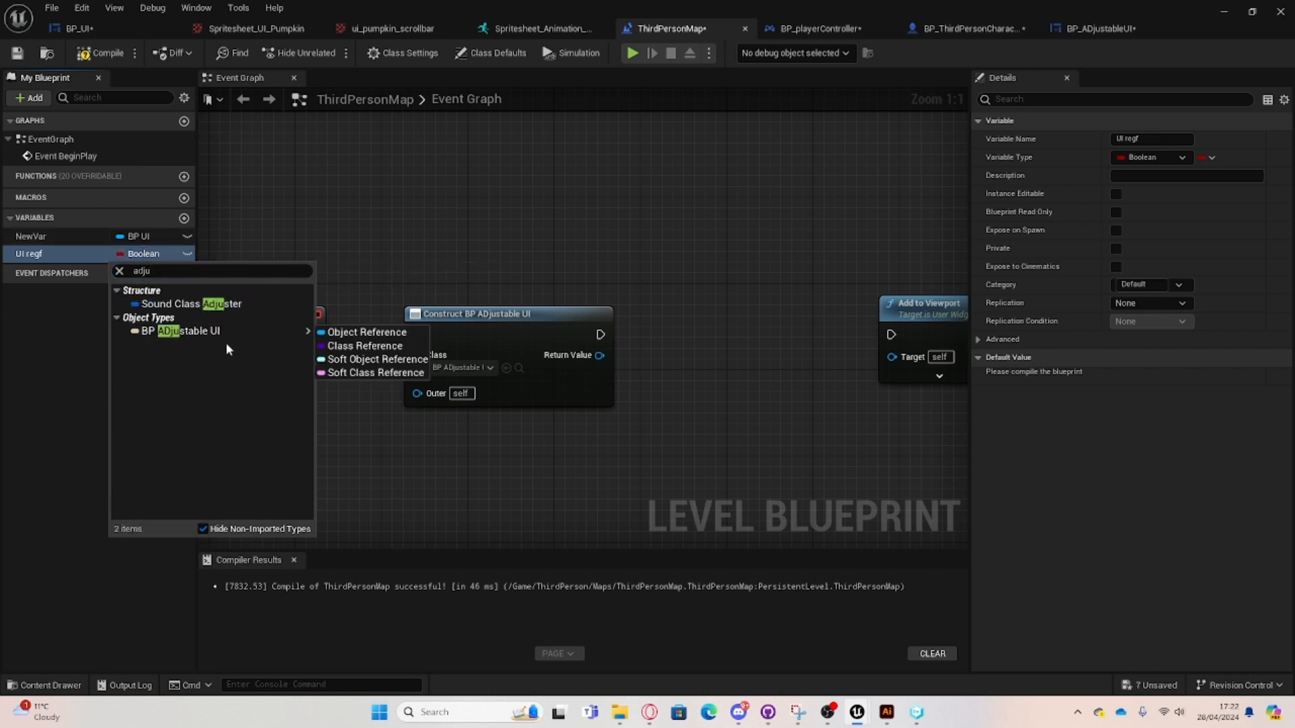
{"action": "left_click", "coordinate": [341, 333]}
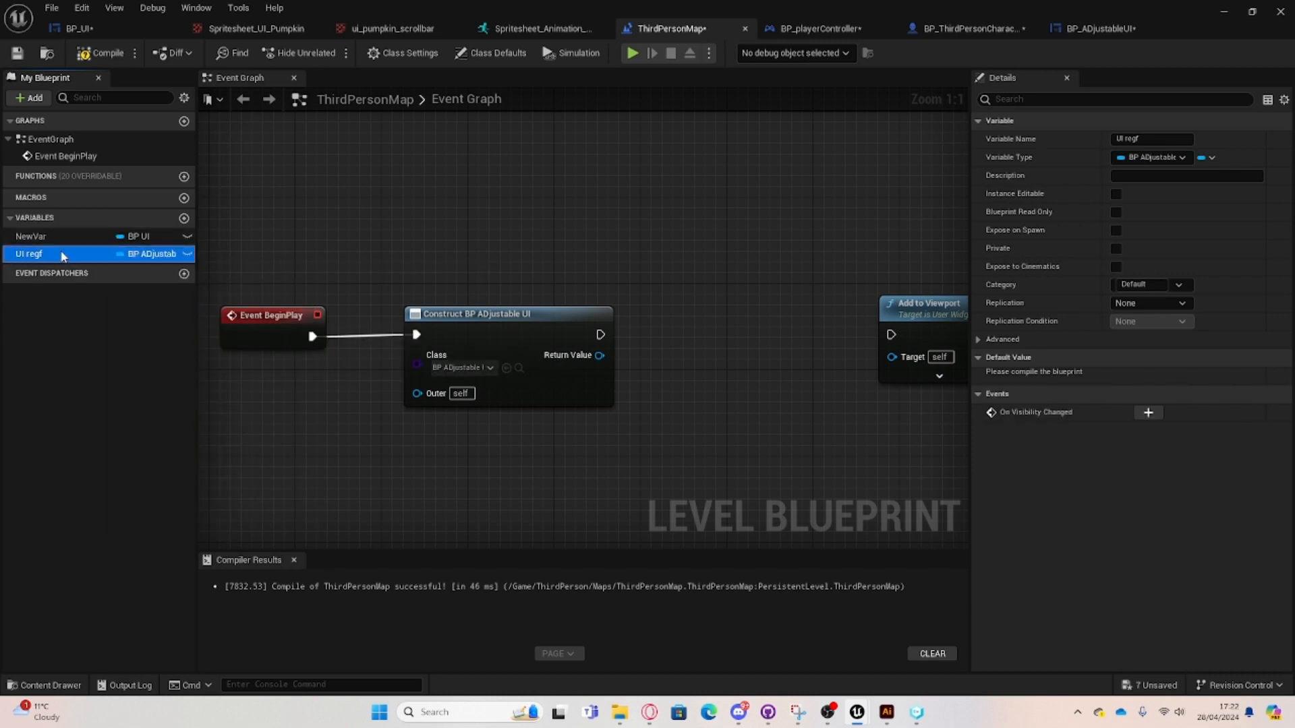
Add a Set UI regf node after Construct BP ADjustable UI, wiring in its execution and Return Value and linking it on to Add to Viewport's Target.
{"action": "left_click_drag", "start_coordinate": [58, 257], "coordinate": [600, 335]}
{"action": "left_click", "coordinate": [768, 380]}
{"action": "mouse_move", "coordinate": [797, 334]}
{"action": "left_mouse_down"}
{"action": "mouse_move", "coordinate": [890, 335]}
{"action": "mouse_move", "coordinate": [803, 364]}
{"action": "mouse_move", "coordinate": [796, 354]}
{"action": "left_mouse_up"}
{"action": "left_click_drag", "start_coordinate": [666, 364], "coordinate": [600, 355]}
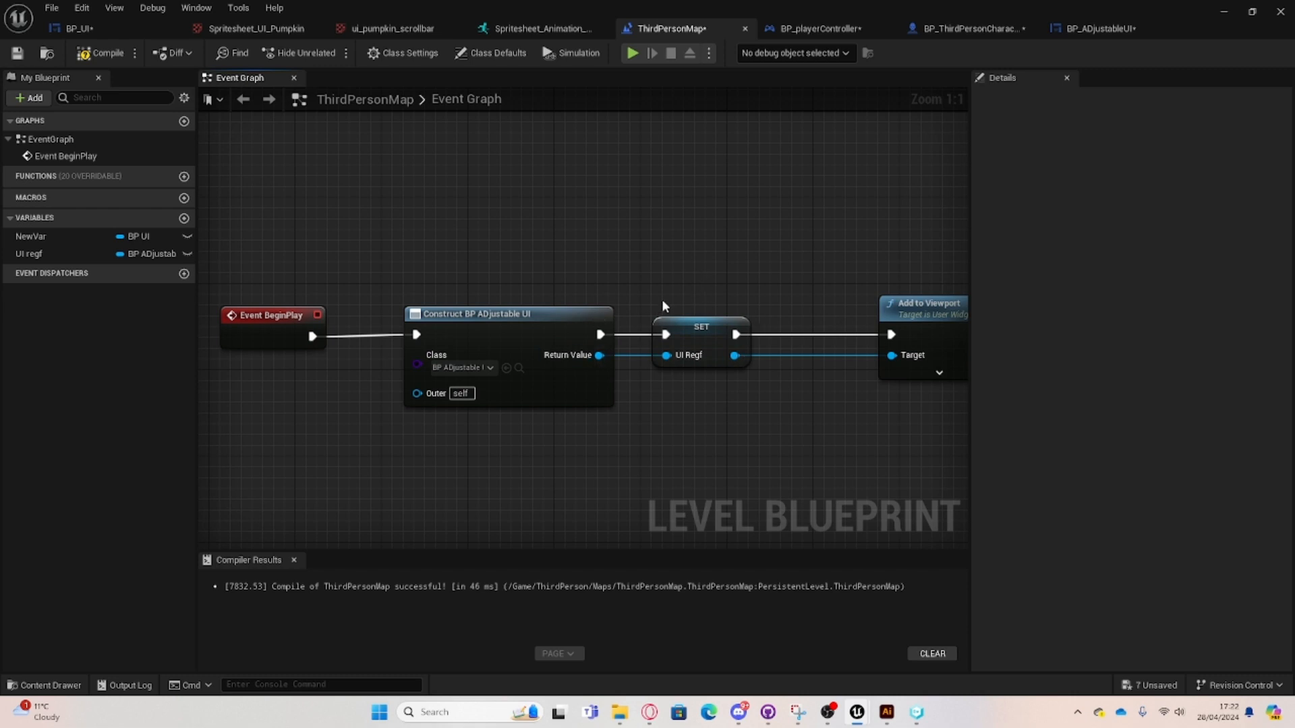
Centre the Set UI regf node between Construct BP ADjustable UI and Add to Viewport with level wires, and return to the level editor.
{"action": "right_click_drag", "start_coordinate": [662, 307], "coordinate": [500, 340]}
{"action": "left_click_drag", "start_coordinate": [506, 389], "coordinate": [624, 374]}
{"action": "left_click", "coordinate": [605, 360]}
{"action": "left_click_drag", "start_coordinate": [547, 354], "coordinate": [589, 358]}
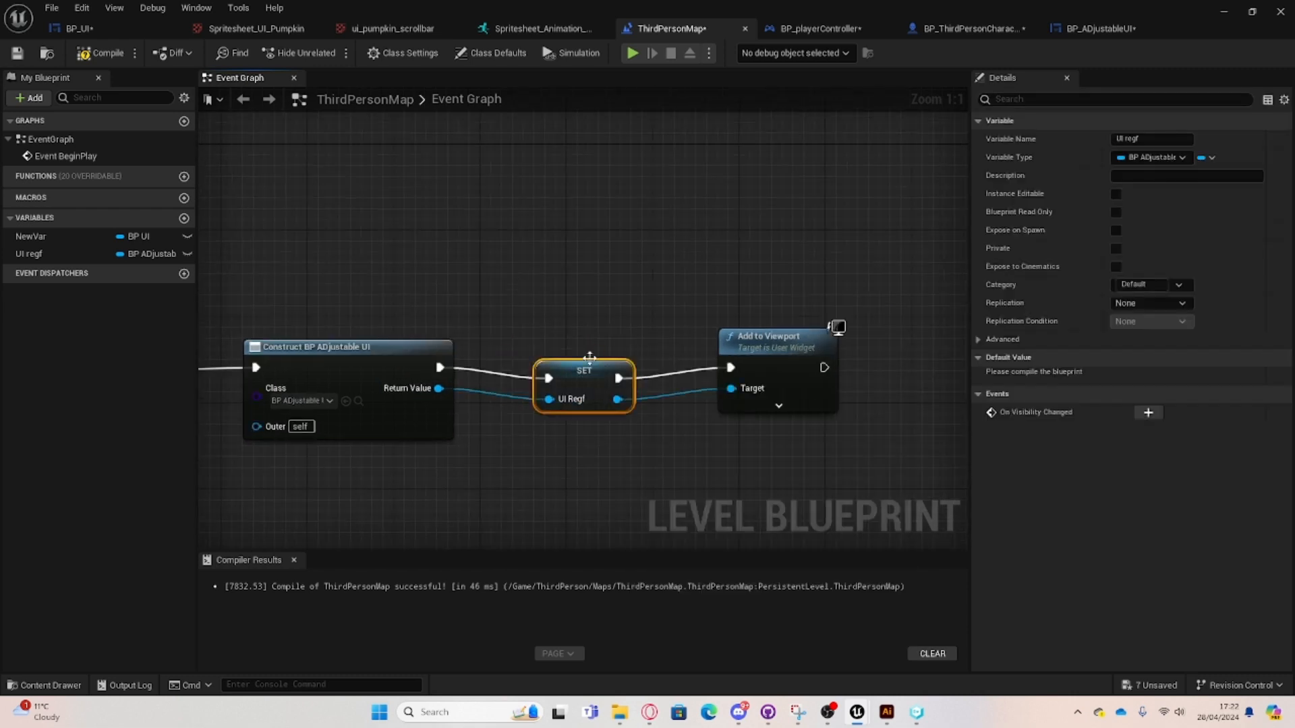
{"action": "left_click", "coordinate": [457, 344]}
{"action": "right_click_drag", "start_coordinate": [457, 343], "coordinate": [706, 298]}
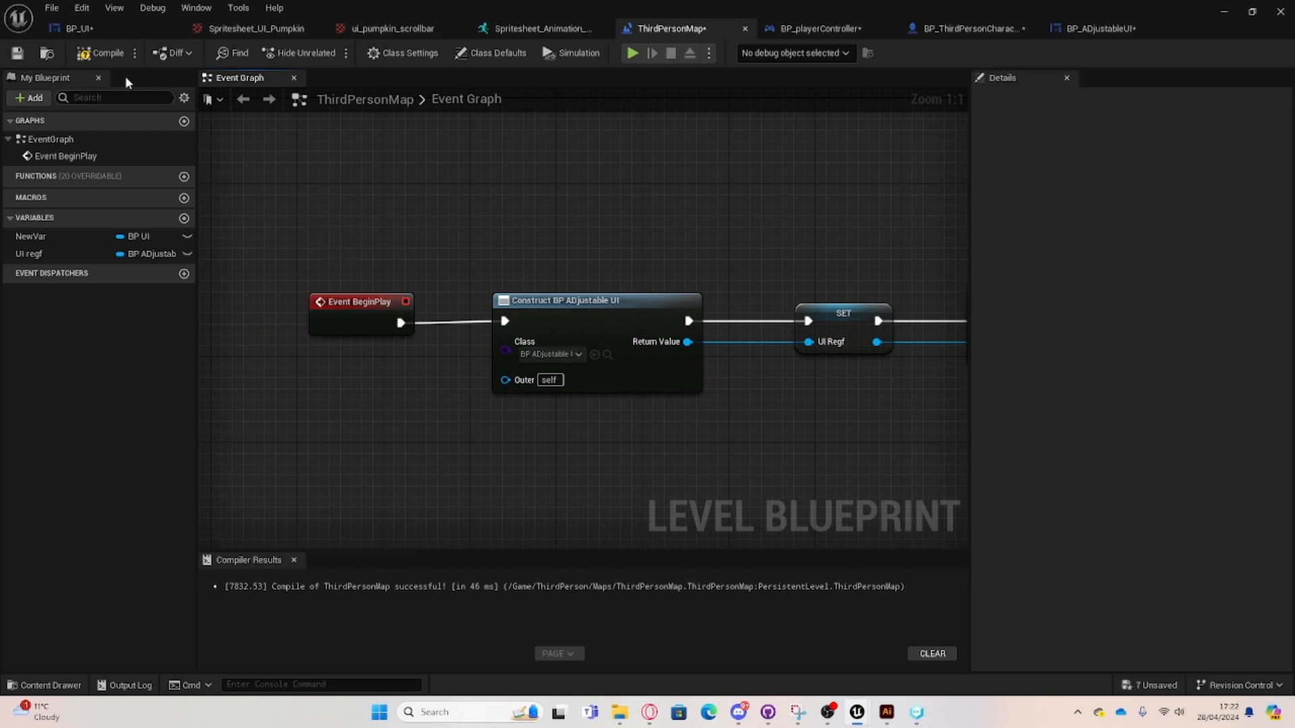
{"action": "left_click", "coordinate": [1251, 11]}
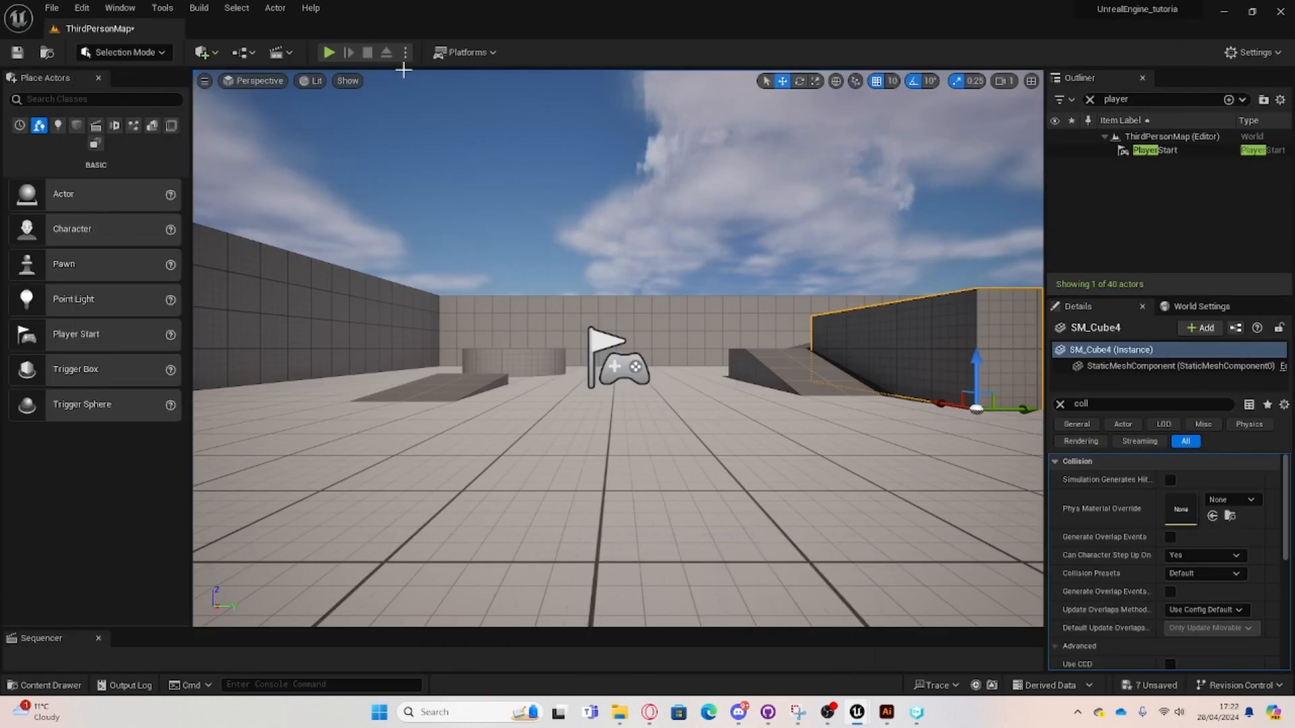
Play-test the level by running and jumping with the character while watching the on-screen widget, and stop the session.
{"action": "left_click", "coordinate": [330, 52]}
{"action": "key", "text": "w"}
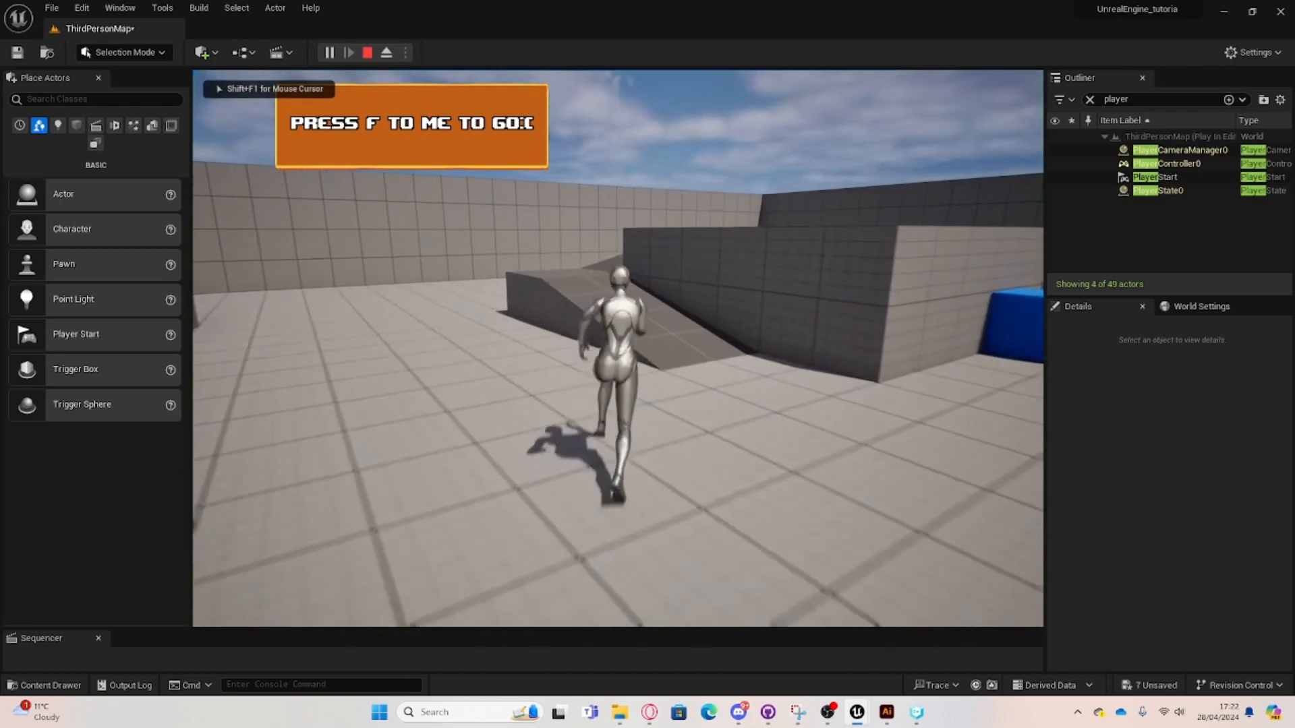
{"action": "key", "text": "w"}
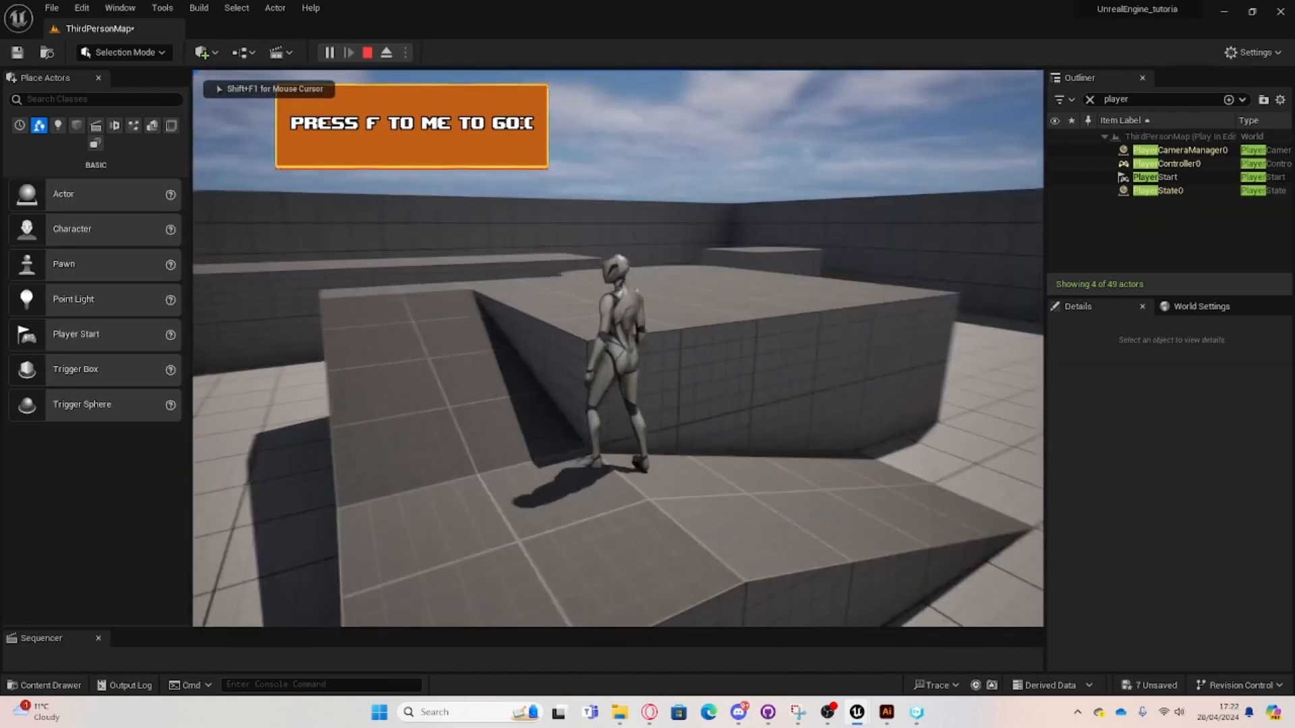
{"action": "key", "text": "space"}
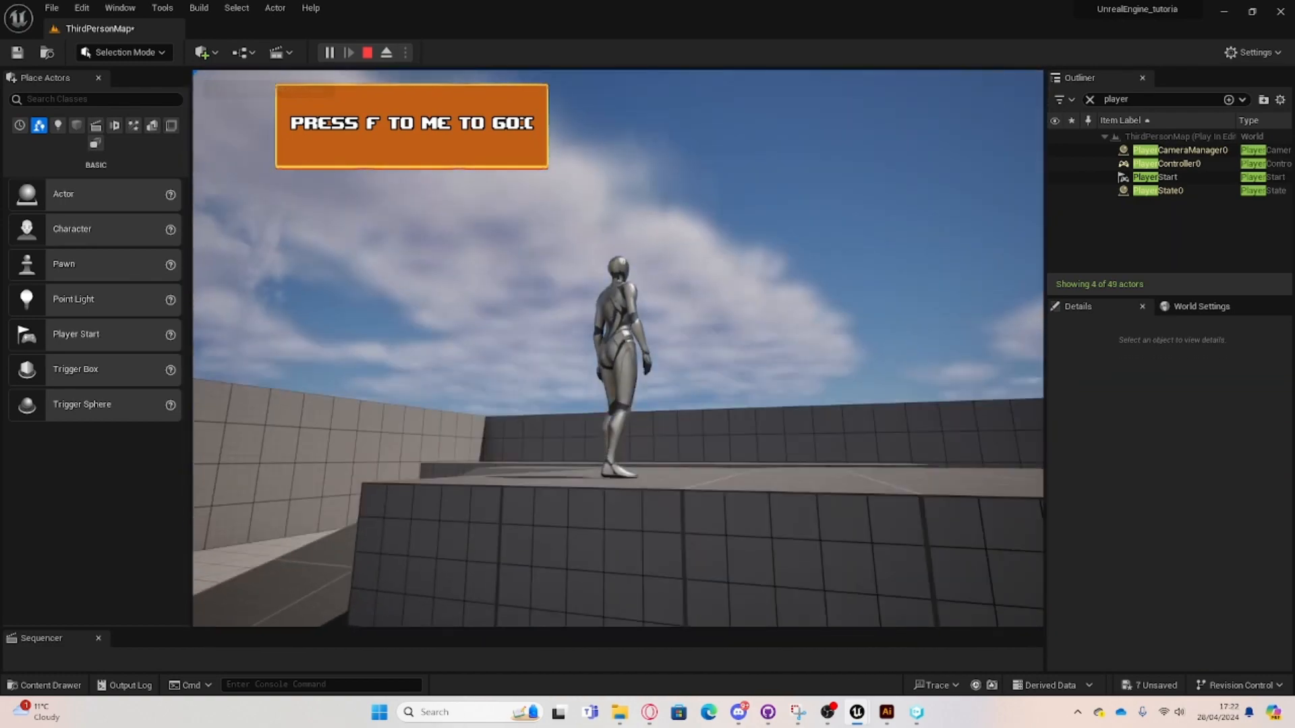
{"action": "key", "text": "Escape"}
Open ThirdPersonMap's Level Blueprint and bring up the node search in the empty area below Event BeginPlay.
{"action": "key", "text": "ctrl+space"}
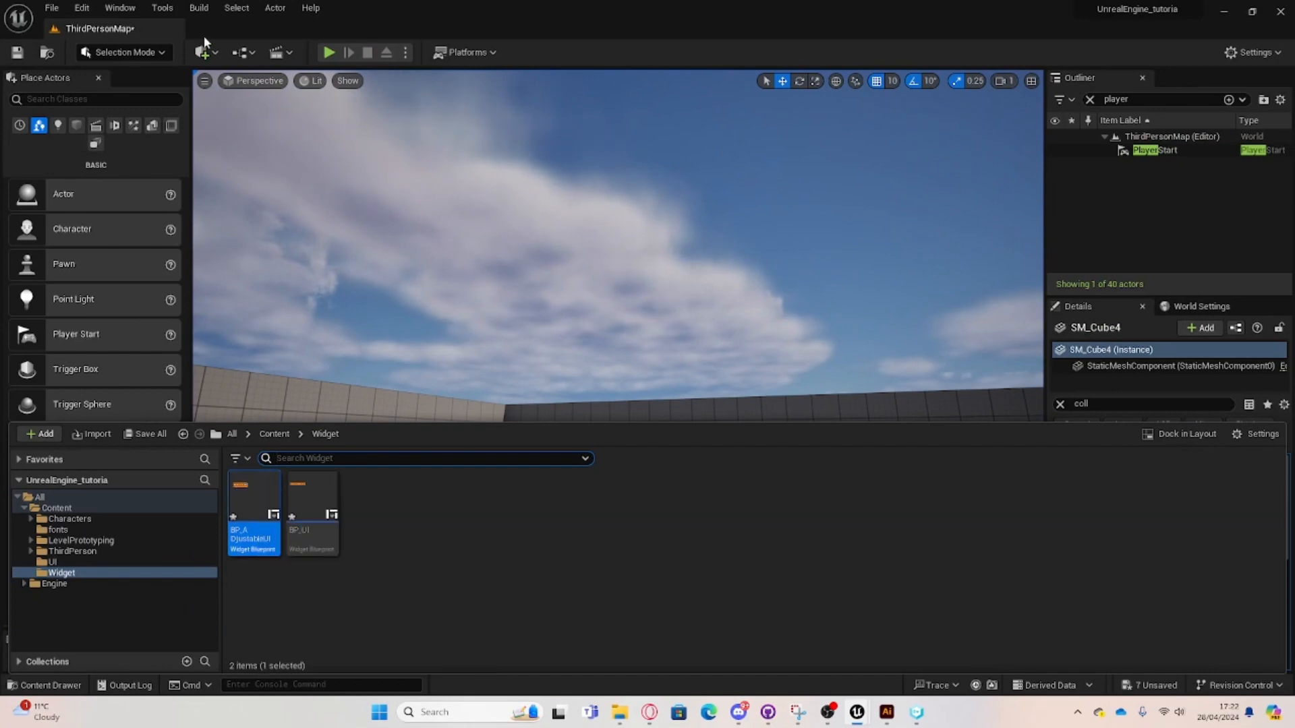
{"action": "left_click", "coordinate": [243, 52]}
{"action": "left_click", "coordinate": [273, 149]}
{"action": "scroll", "coordinate": [607, 329], "scroll_direction": "down", "scroll_amount": 2}
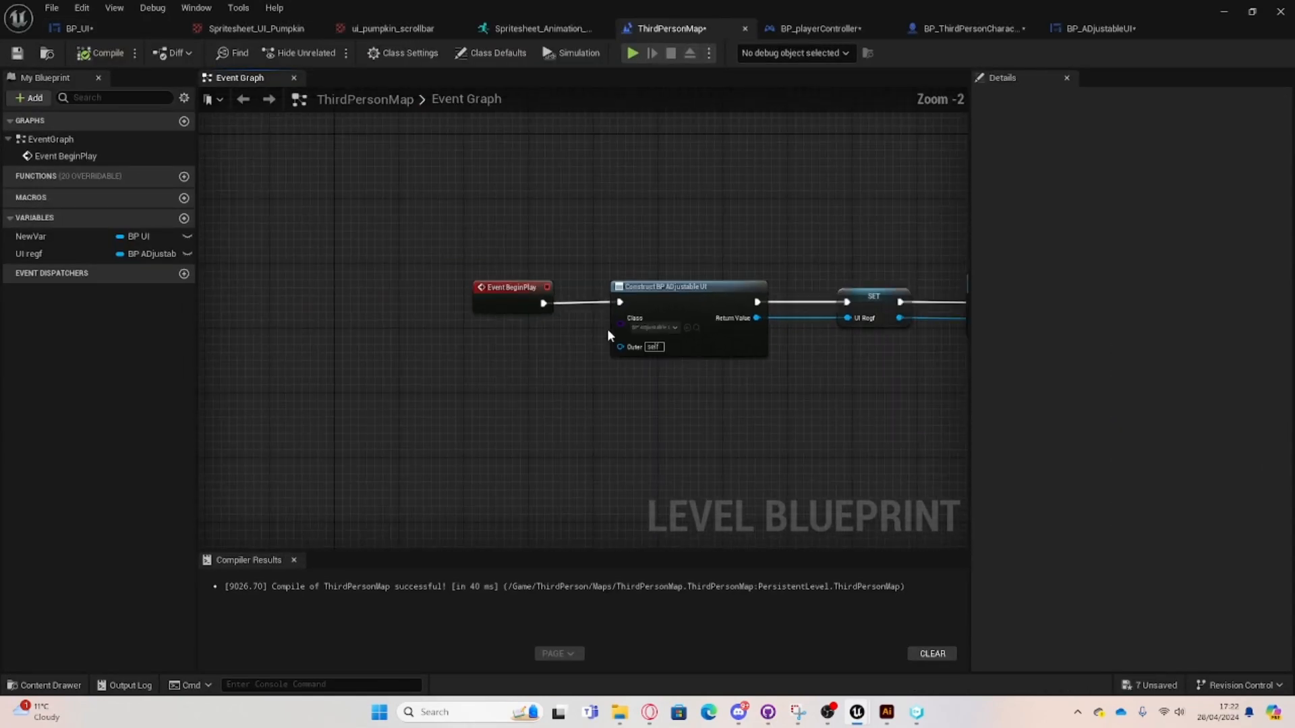
{"action": "right_click", "coordinate": [517, 312]}
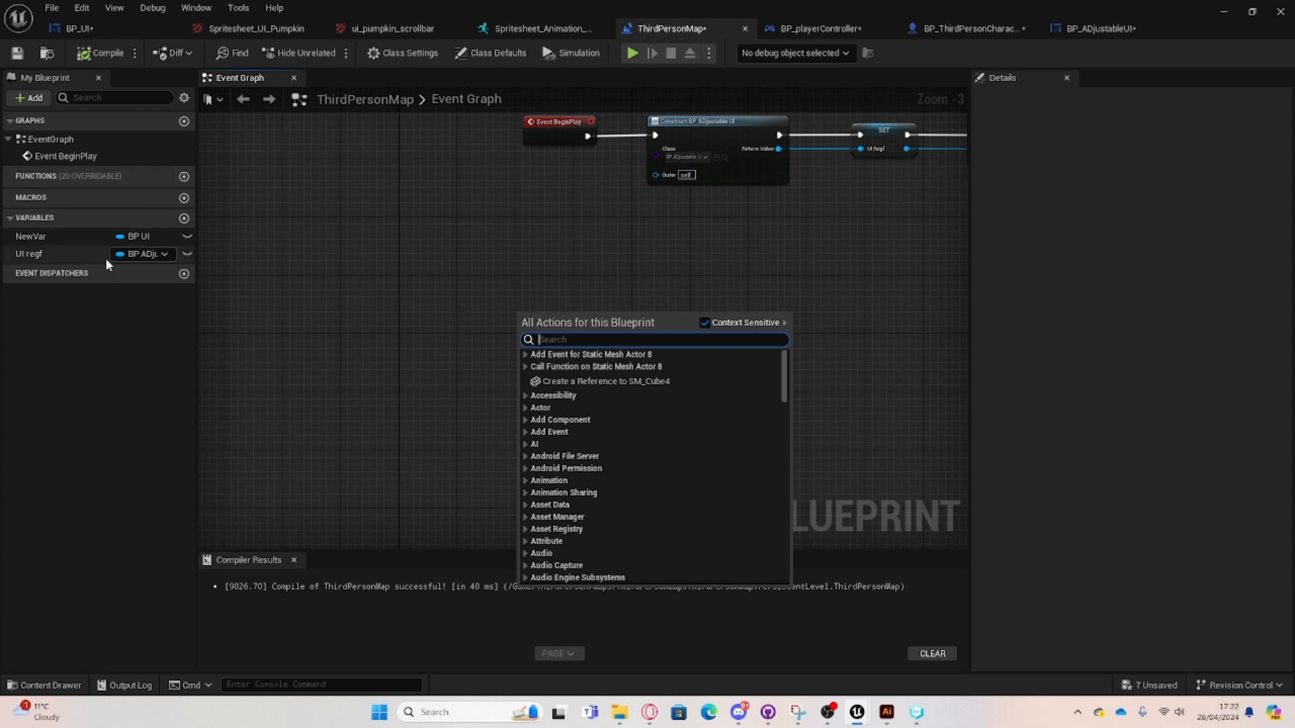
{"action": "type", "text": "E key"}
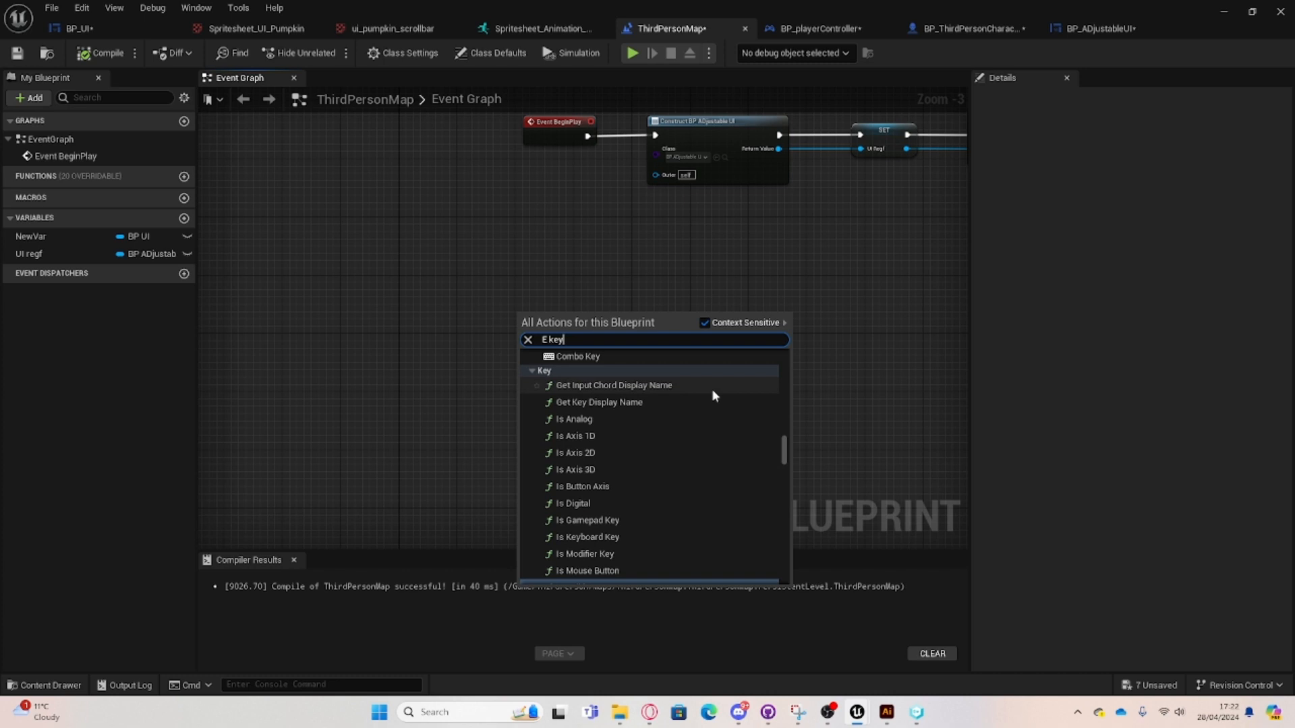
{"action": "scroll", "coordinate": [713, 389], "scroll_direction": "up", "scroll_amount": 3}
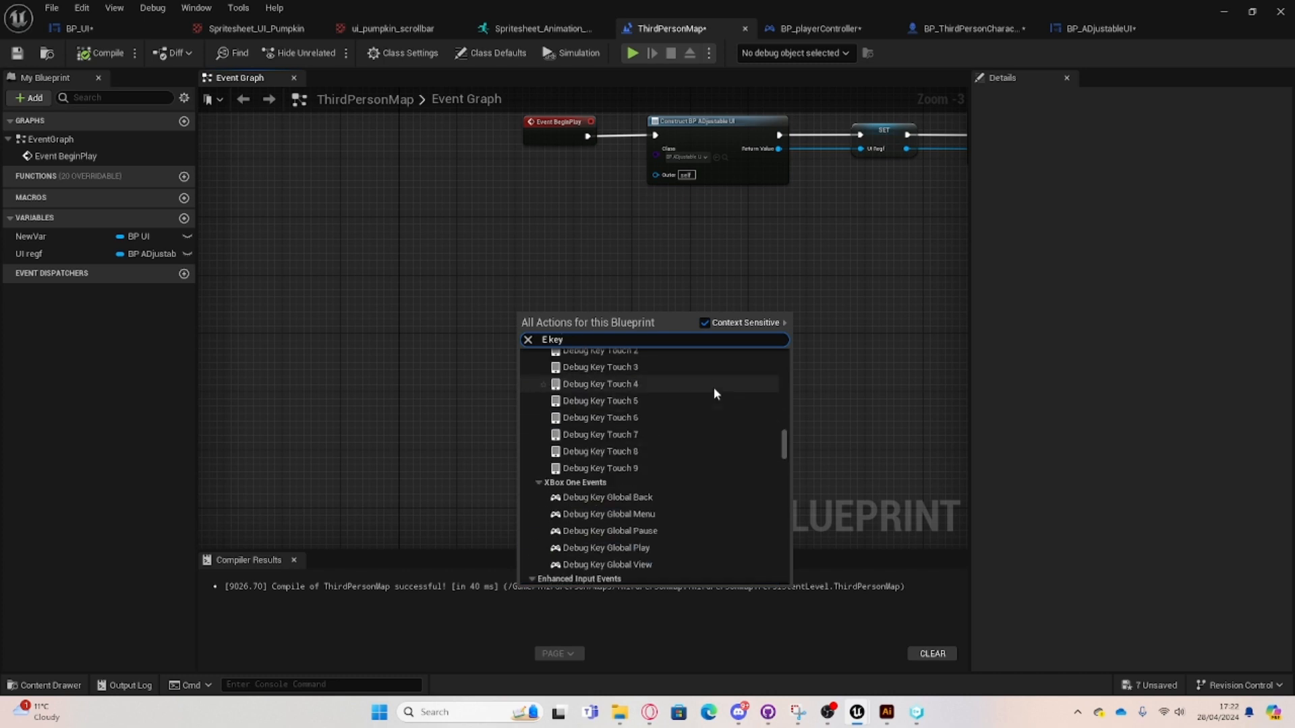
{"action": "left_click_drag", "start_coordinate": [781, 443], "coordinate": [781, 498]}
{"action": "scroll", "coordinate": [642, 463], "scroll_direction": "up", "scroll_amount": 5}
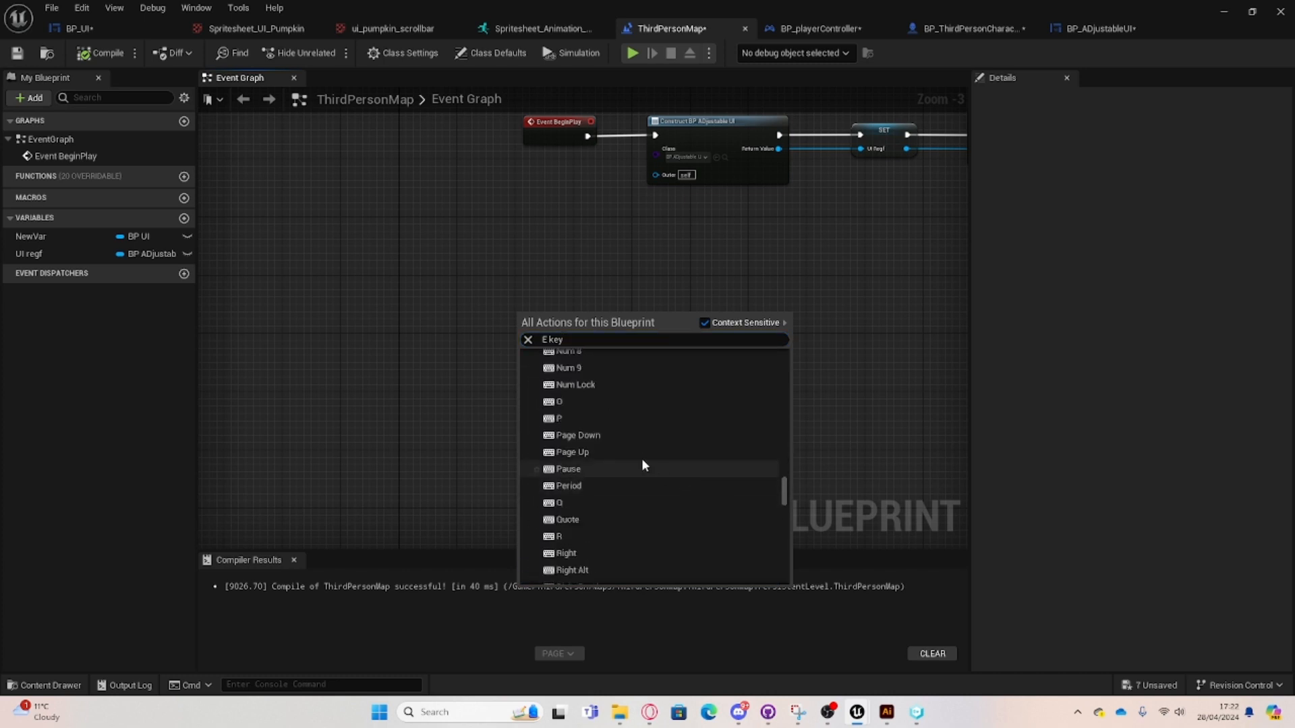
{"action": "scroll", "coordinate": [612, 480], "scroll_direction": "down", "scroll_amount": 5}
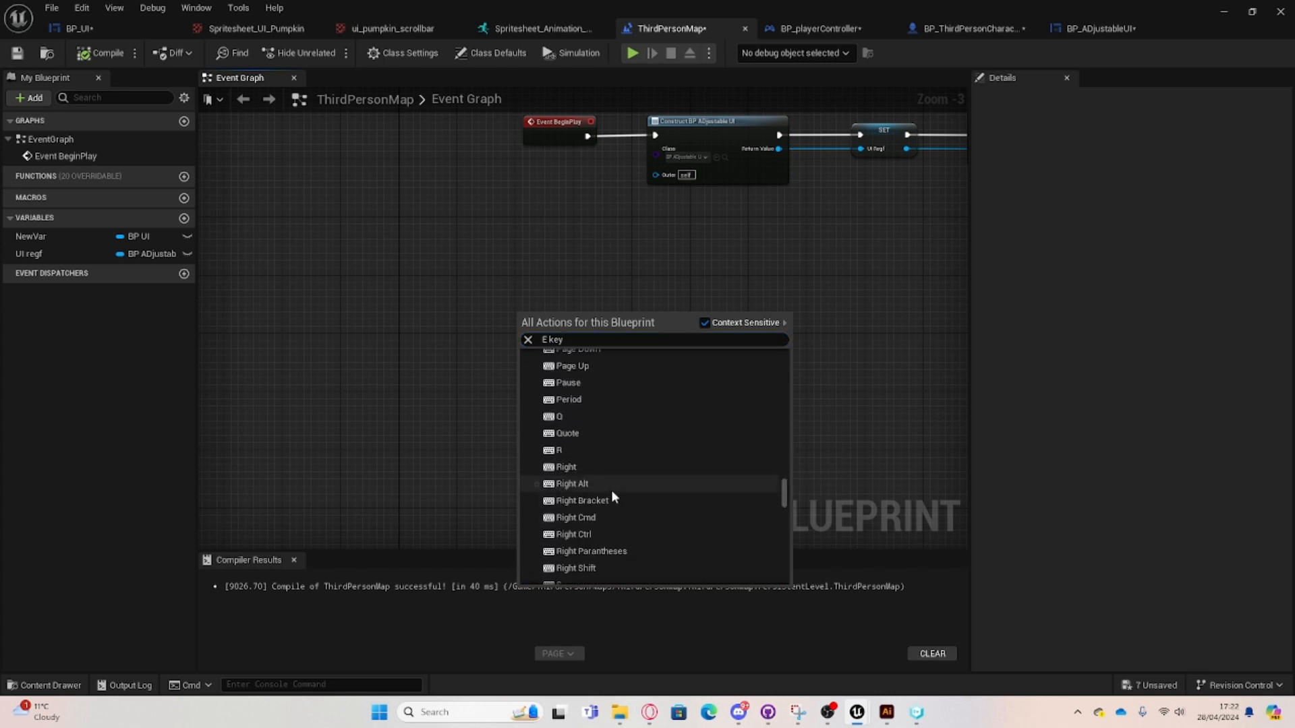
{"action": "scroll", "coordinate": [626, 487], "scroll_direction": "up", "scroll_amount": 10}
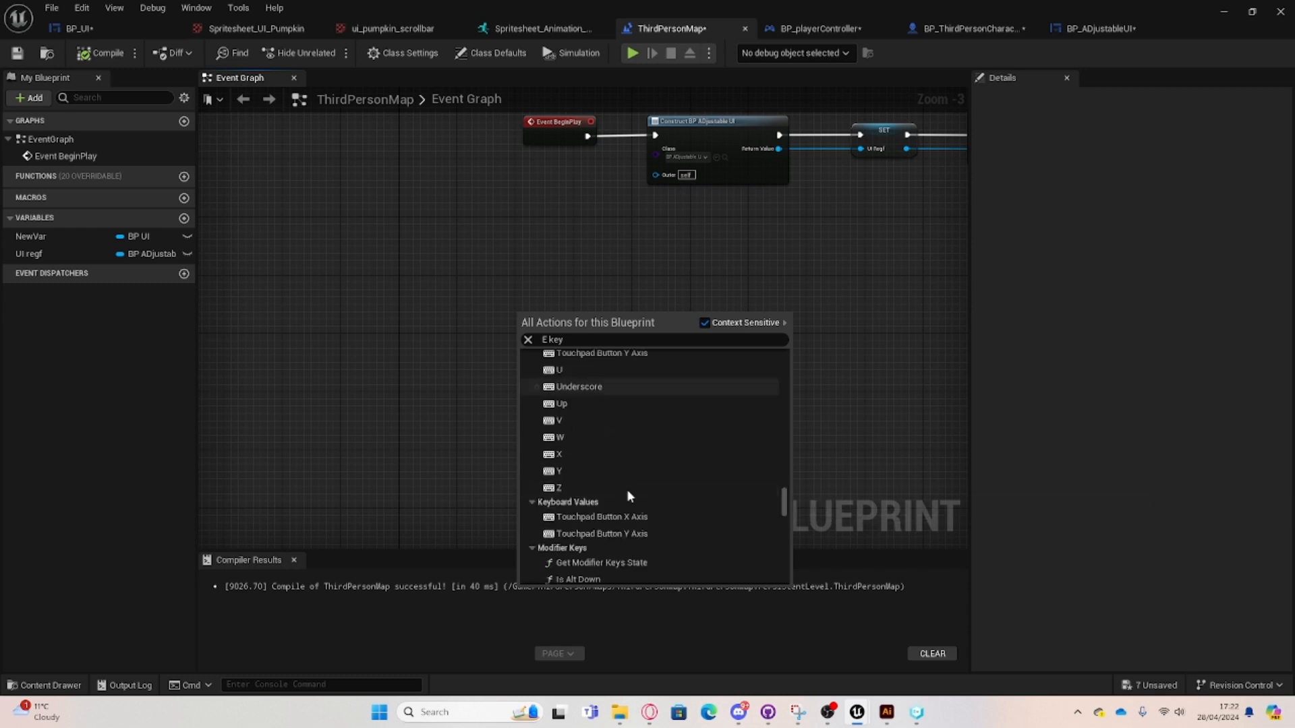
{"action": "scroll", "coordinate": [617, 471], "scroll_direction": "down", "scroll_amount": 10}
{"action": "scroll", "coordinate": [621, 432], "scroll_direction": "up", "scroll_amount": 3}
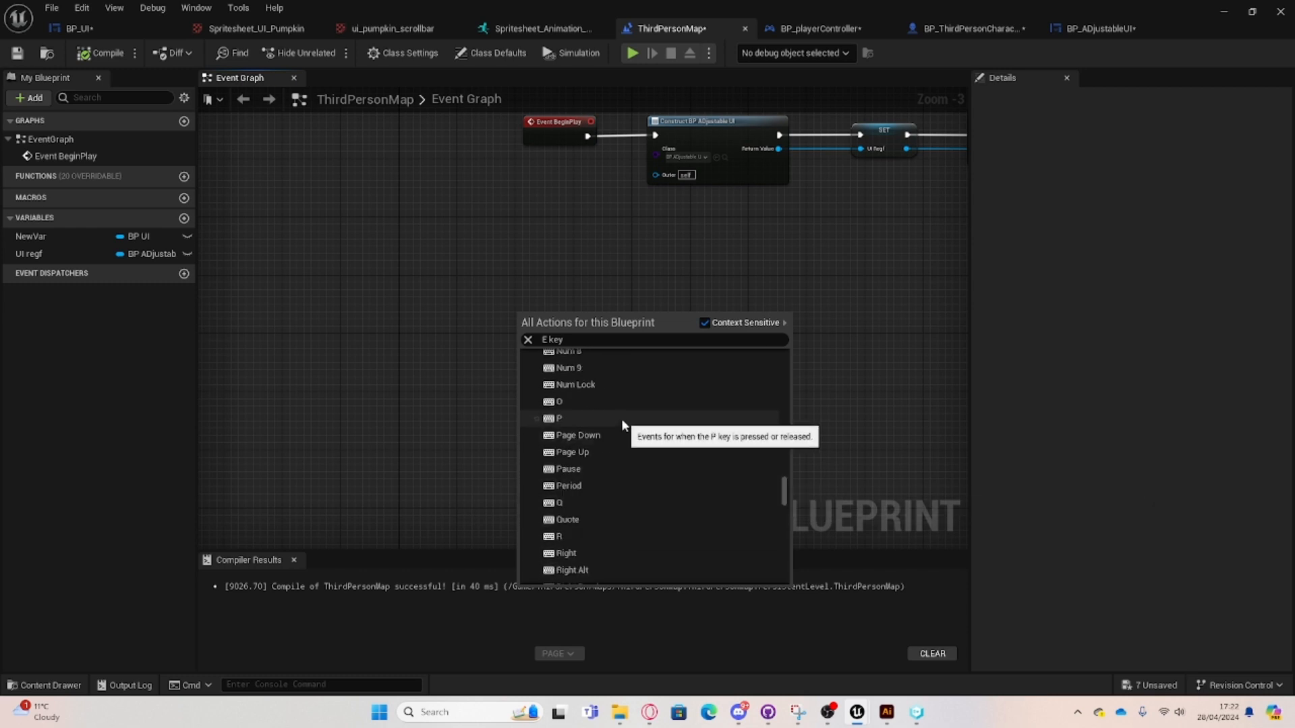
Search the node actions for "F key" and add the F keyboard event below Event BeginPlay.
{"action": "left_click", "coordinate": [584, 336]}
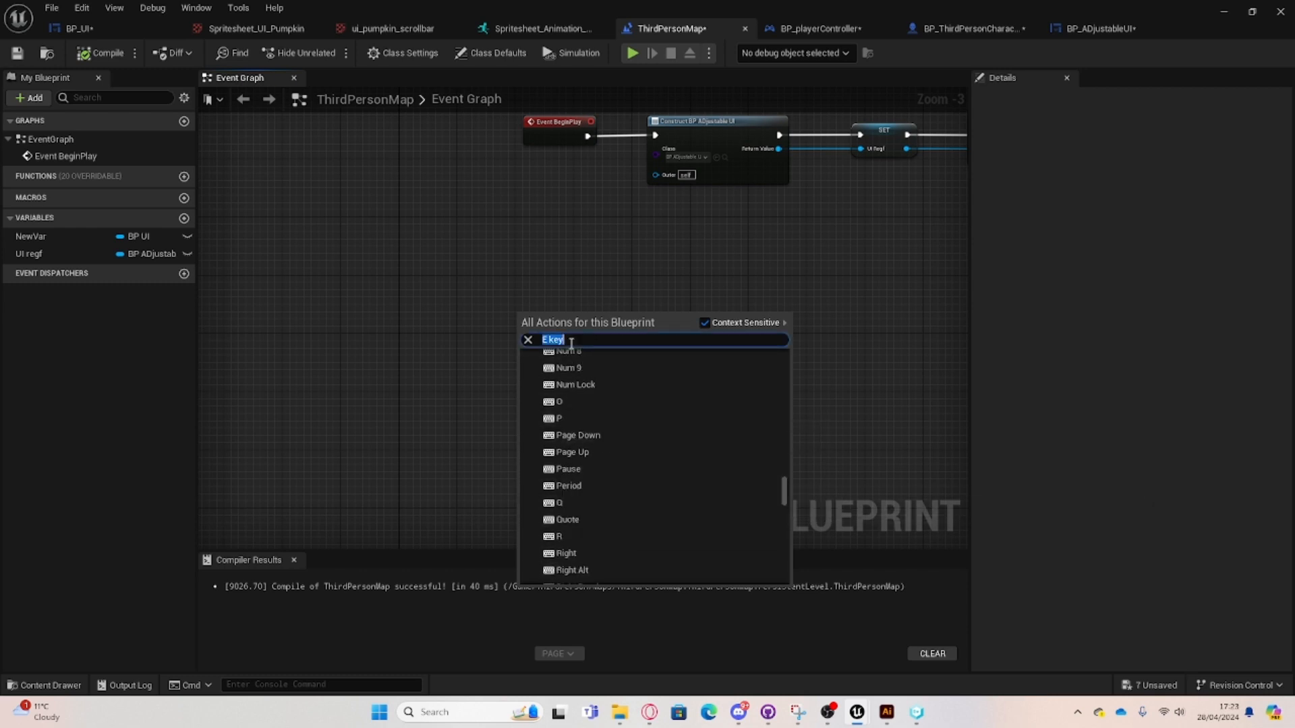
{"action": "type", "text": "F"}
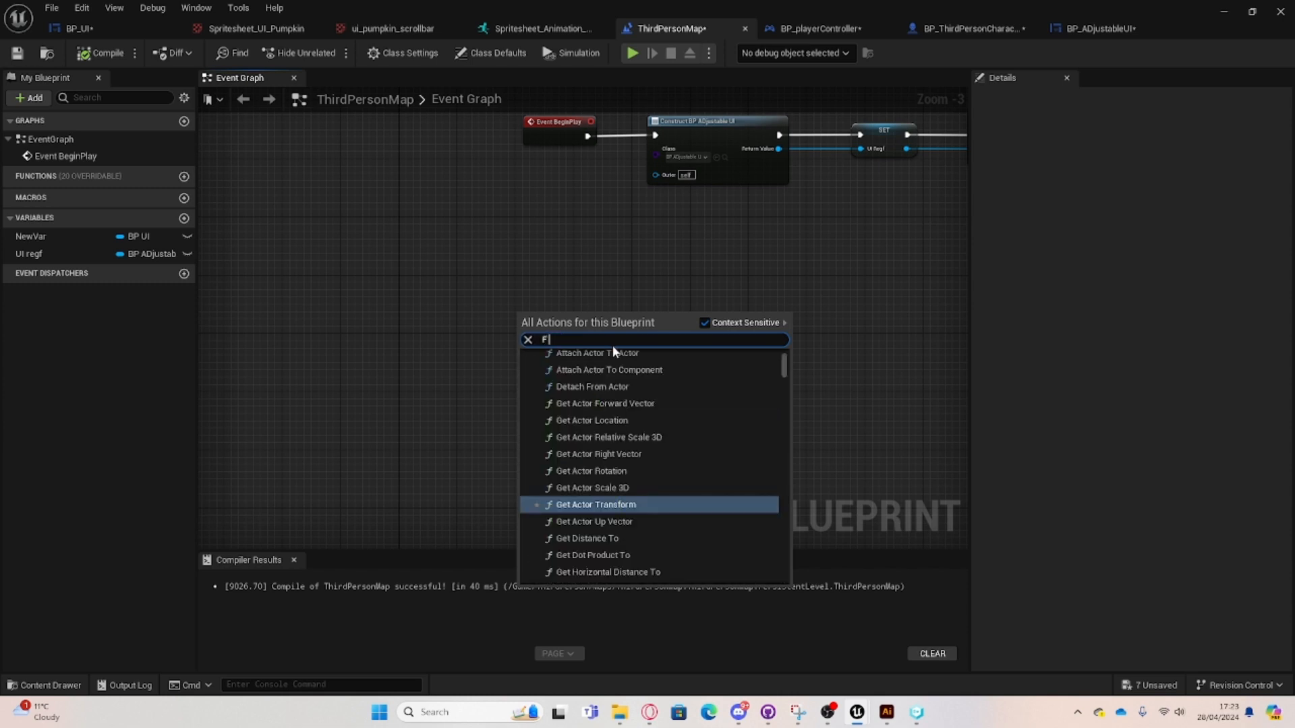
{"action": "type", "text": " key"}
{"action": "left_click", "coordinate": [651, 549]}
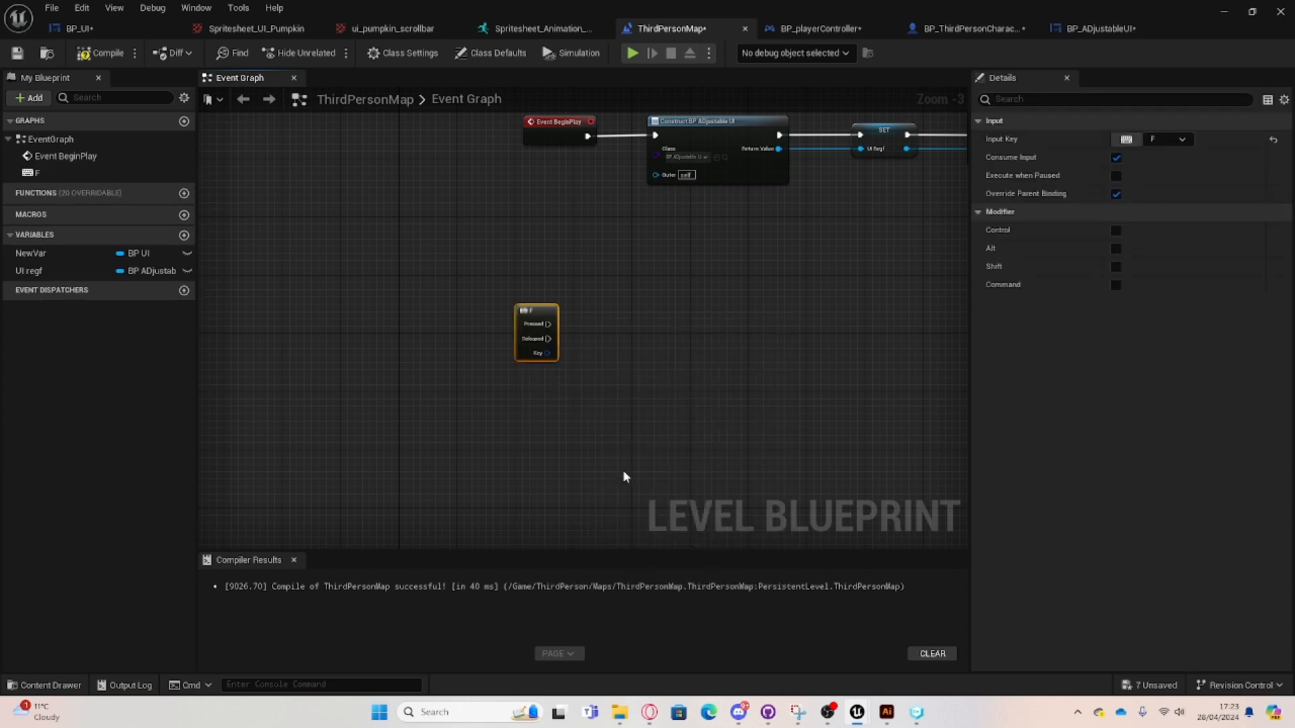
Add a Get UI regf node below the F event, call Toggle UI from it, and connect F's Pressed output to Toggle UI.
{"action": "left_click_drag", "start_coordinate": [549, 323], "coordinate": [634, 323]}
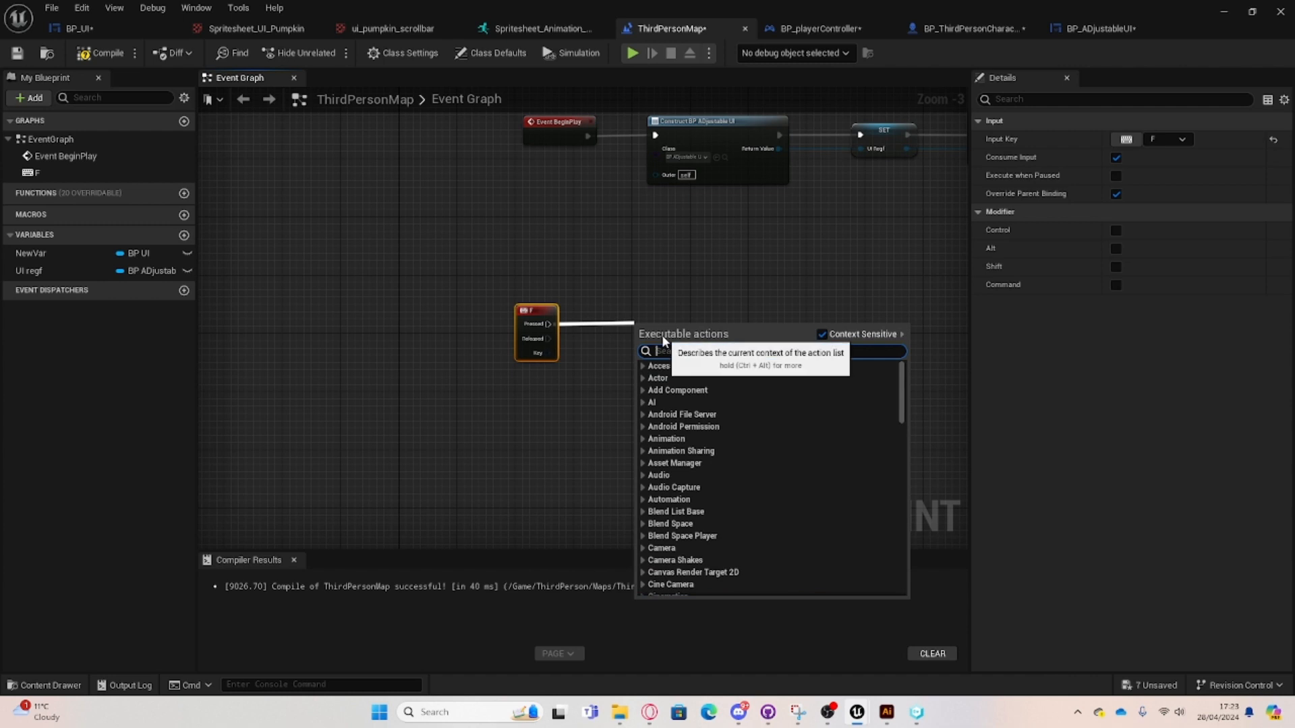
{"action": "left_click", "coordinate": [92, 270]}
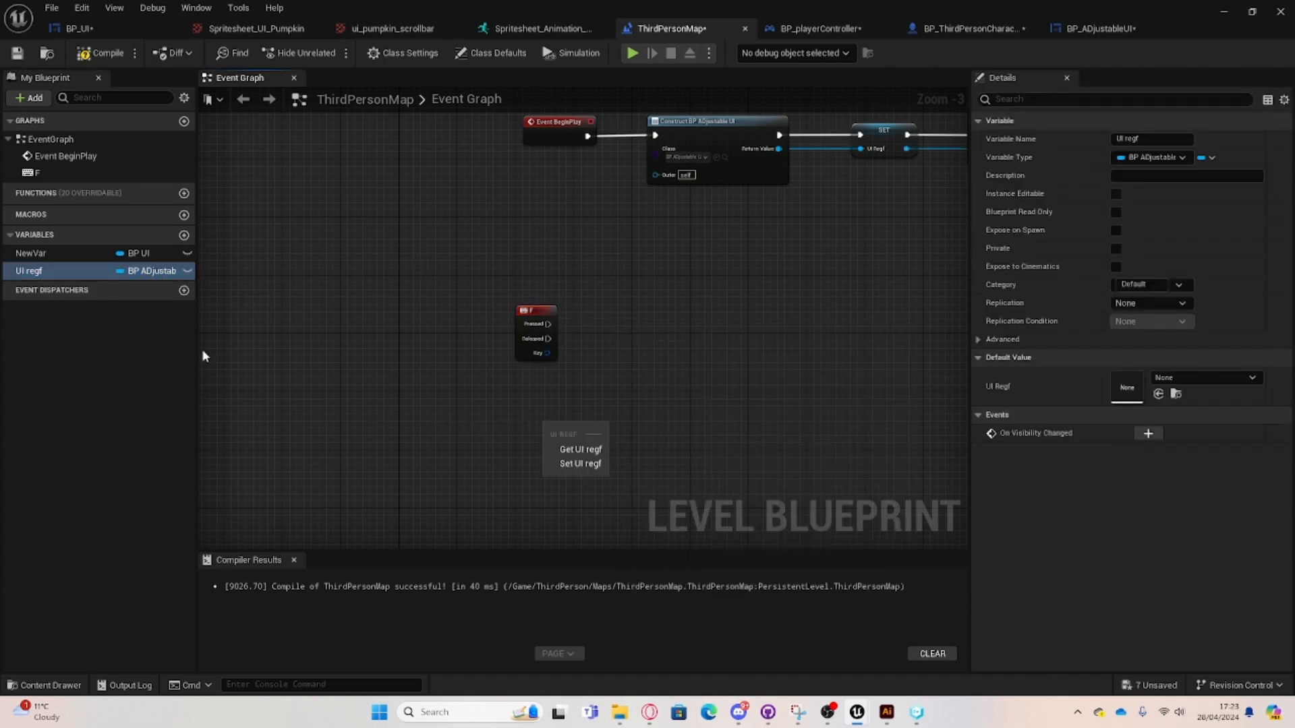
{"action": "left_click_drag", "start_coordinate": [68, 277], "coordinate": [724, 334]}
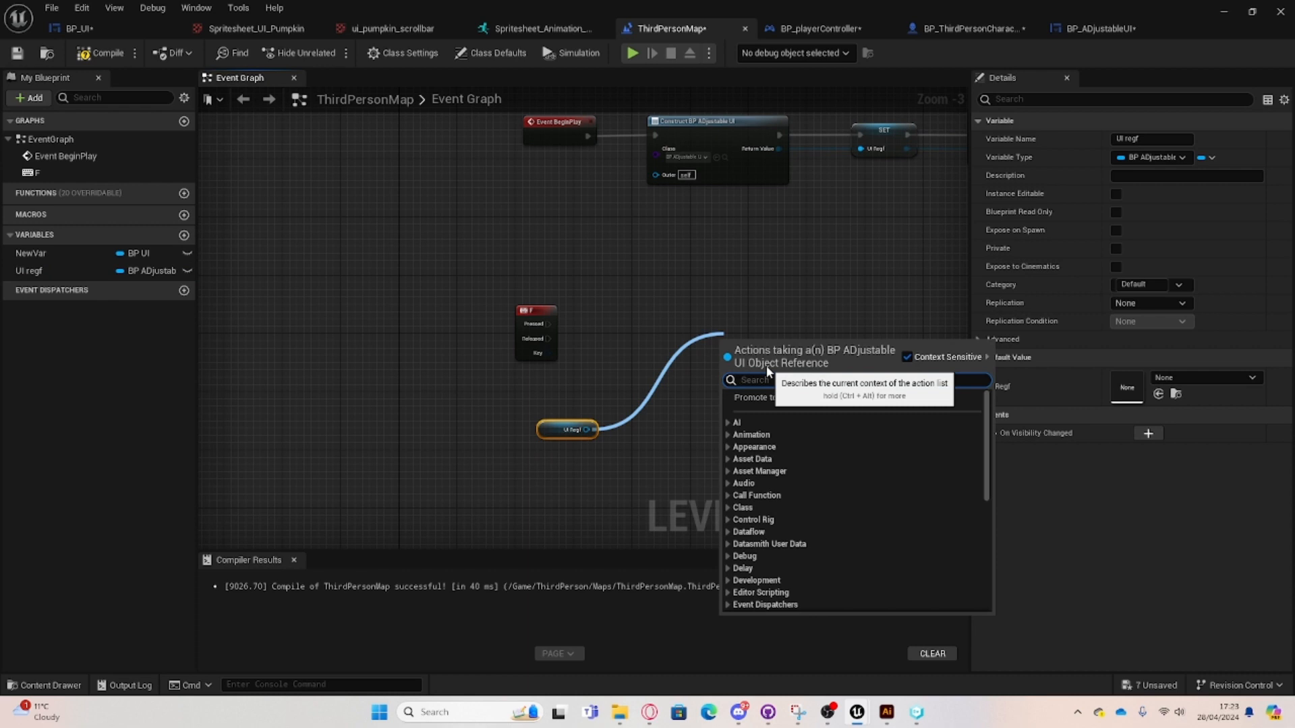
{"action": "type", "text": "b"}
{"action": "key", "text": "BackSpace"}
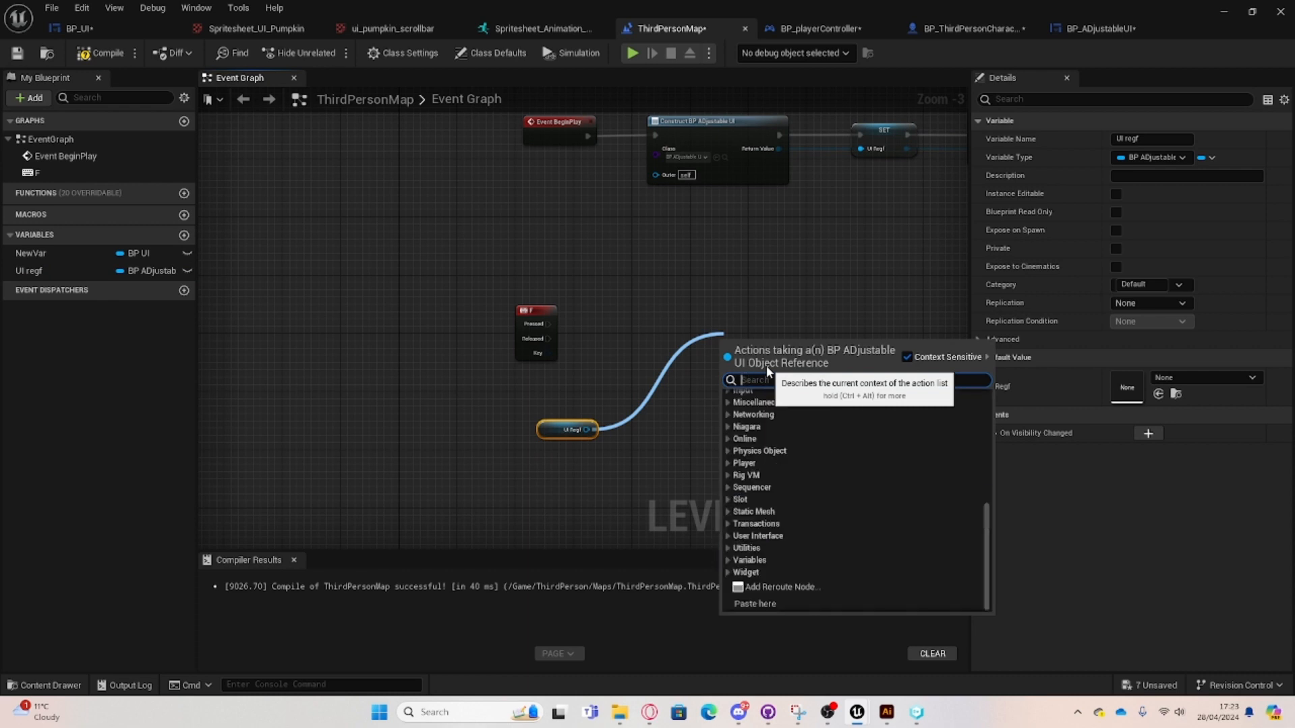
{"action": "type", "text": "ui"}
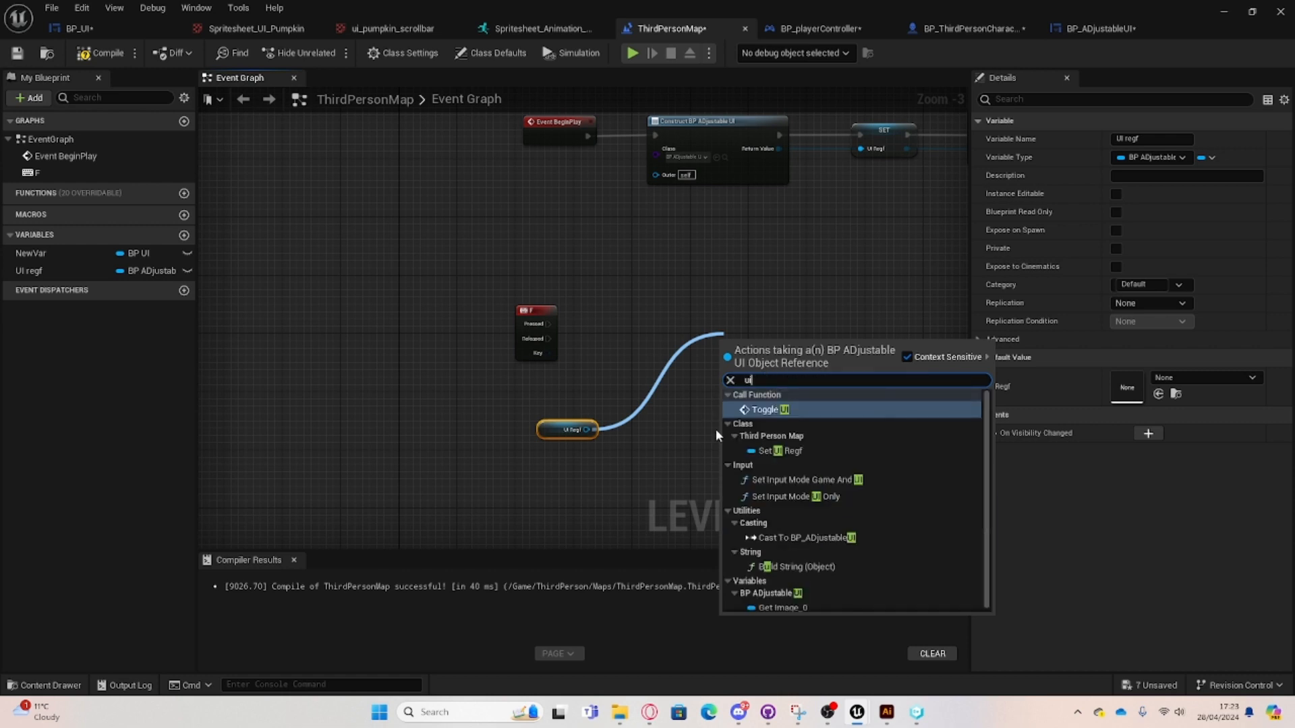
{"action": "left_click", "coordinate": [765, 409]}
{"action": "left_click_drag", "start_coordinate": [717, 365], "coordinate": [547, 324]}
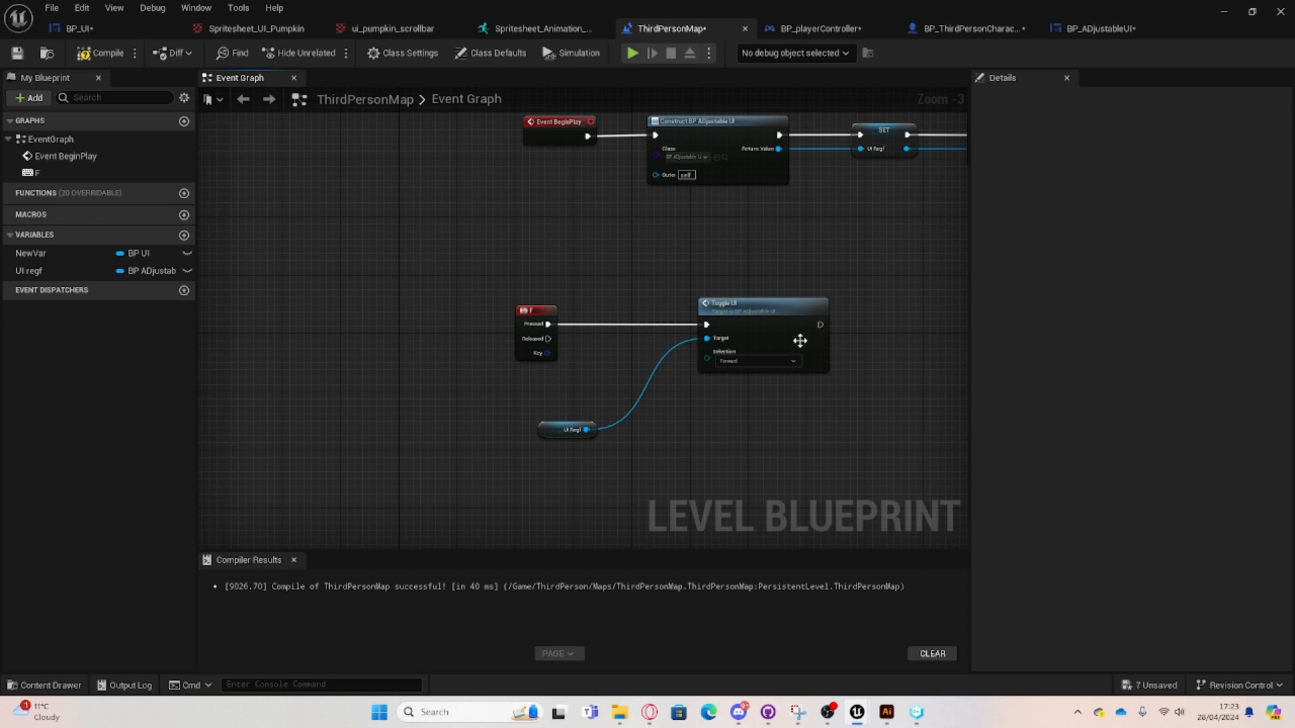
Add a G keyboard event node below the F event's UI regf node.
{"action": "right_click_drag", "start_coordinate": [580, 341], "coordinate": [563, 342]}
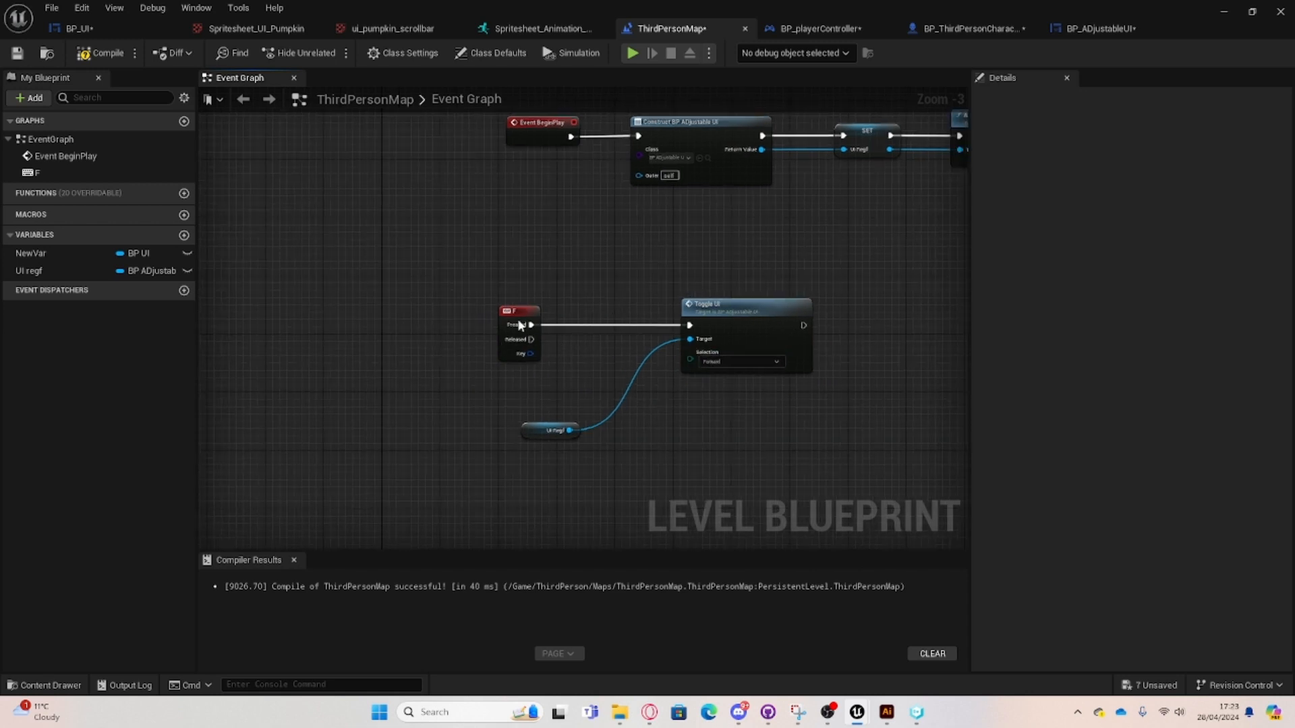
{"action": "right_click_drag", "start_coordinate": [650, 374], "coordinate": [612, 371]}
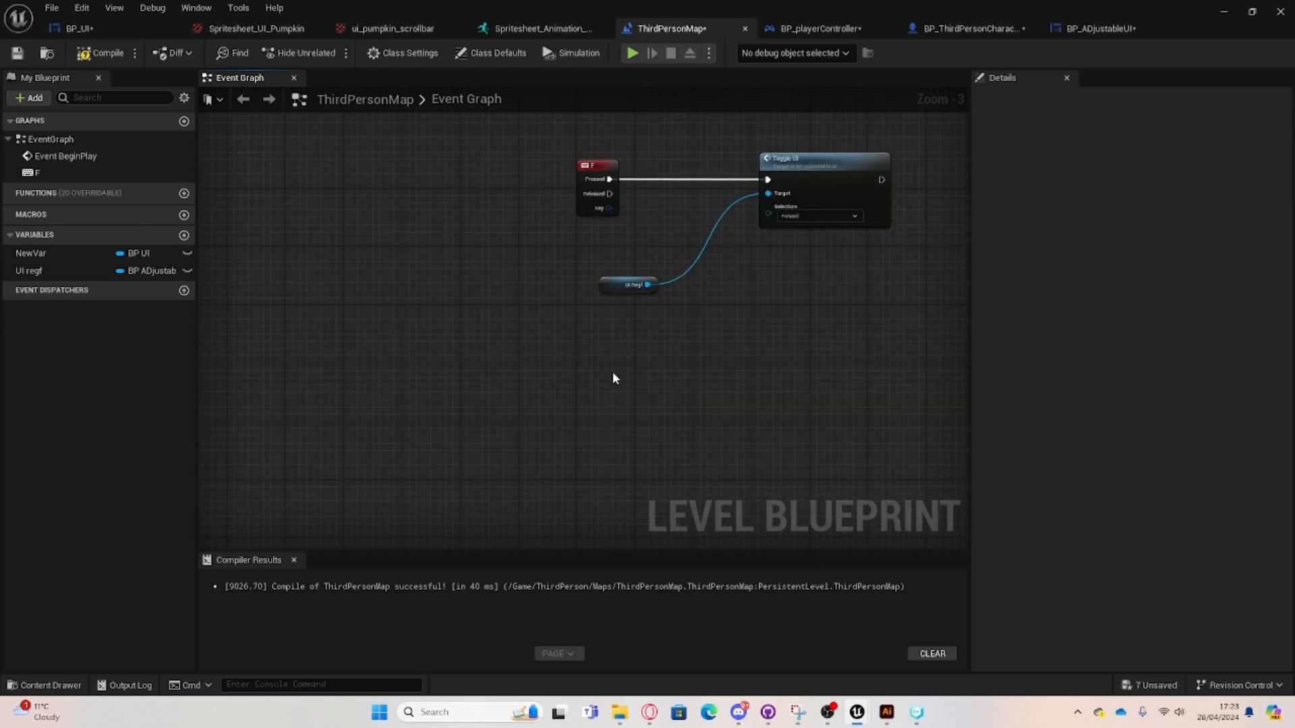
{"action": "right_click", "coordinate": [611, 373]}
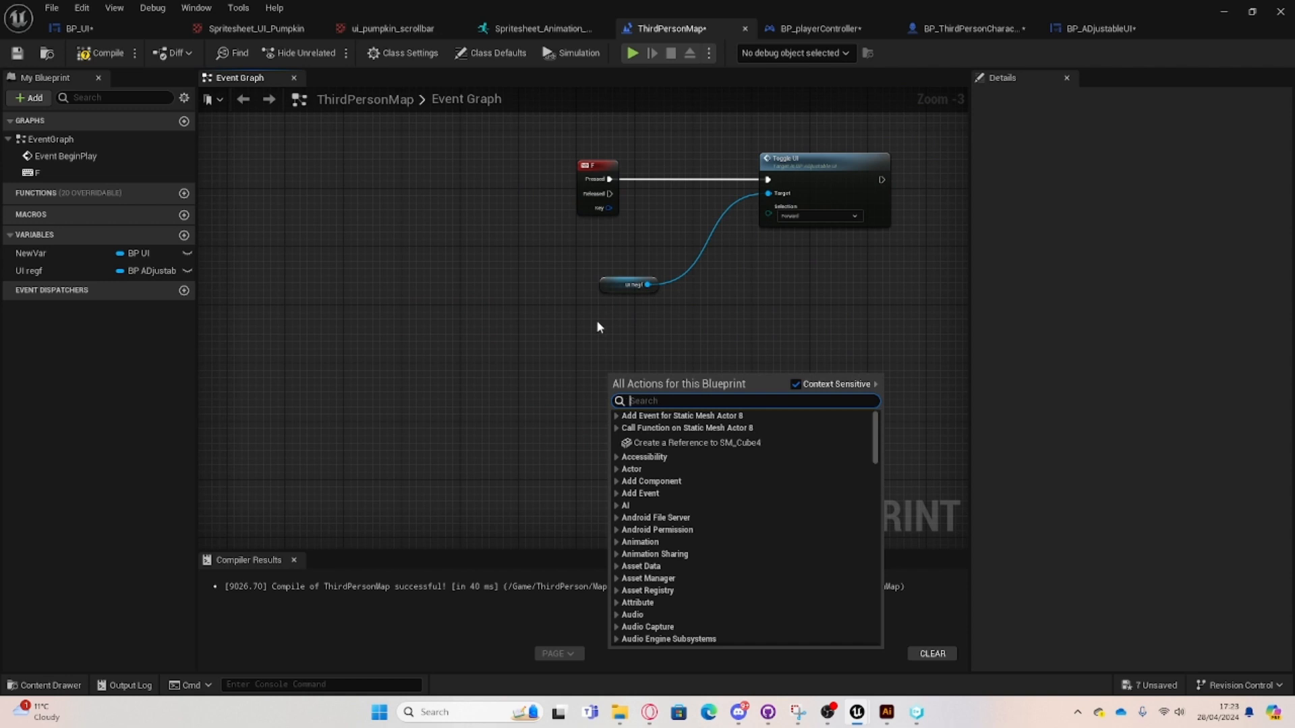
{"action": "type", "text": "G key"}
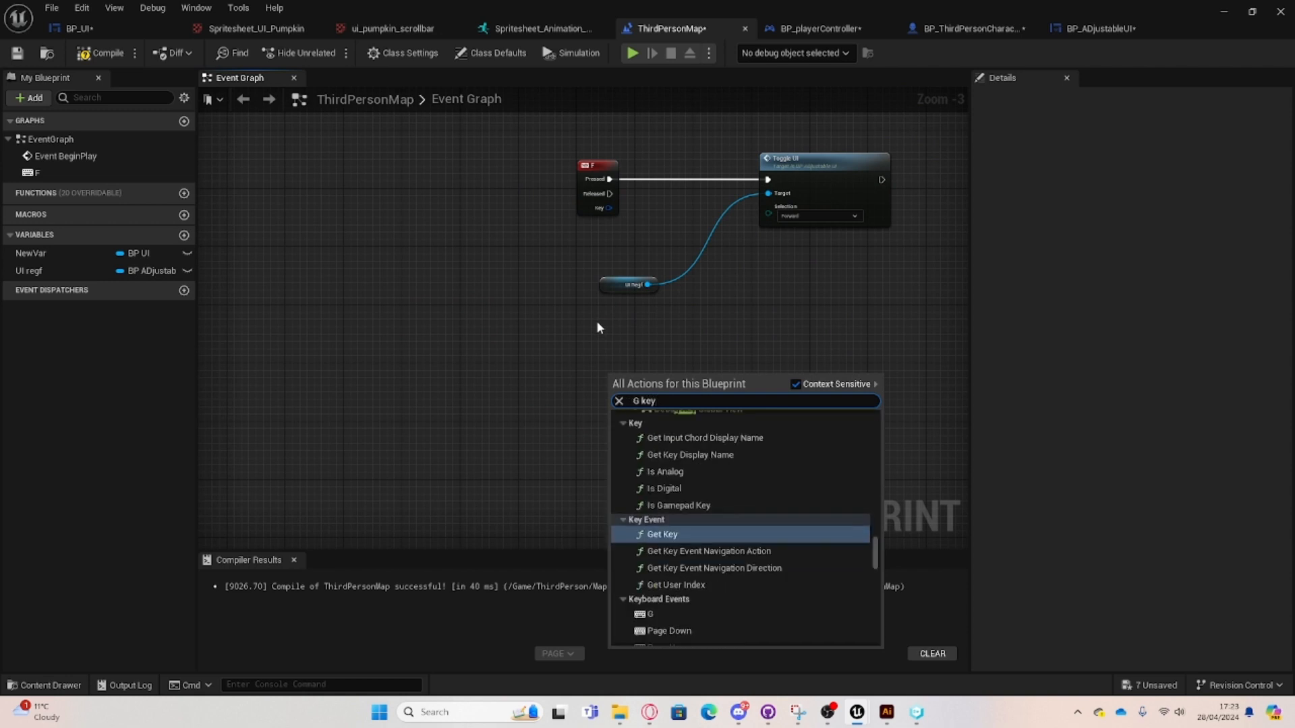
{"action": "left_click", "coordinate": [649, 614]}
{"action": "left_click_drag", "start_coordinate": [607, 404], "coordinate": [603, 379]}
{"action": "left_click", "coordinate": [627, 371]}
{"action": "left_click_drag", "start_coordinate": [696, 377], "coordinate": [632, 370]}
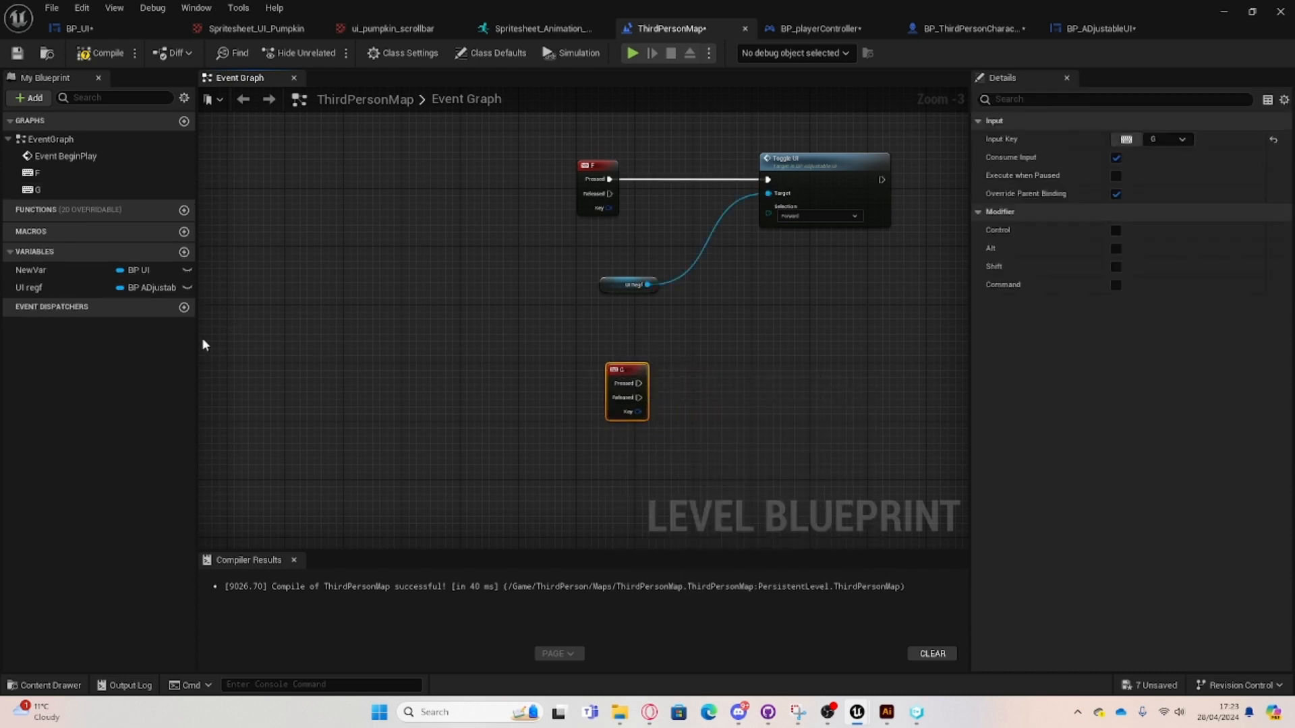
Place a second Get UI regf node below the G event and create a Toggle UI call from it.
{"action": "left_click_drag", "start_coordinate": [30, 287], "coordinate": [639, 475]}
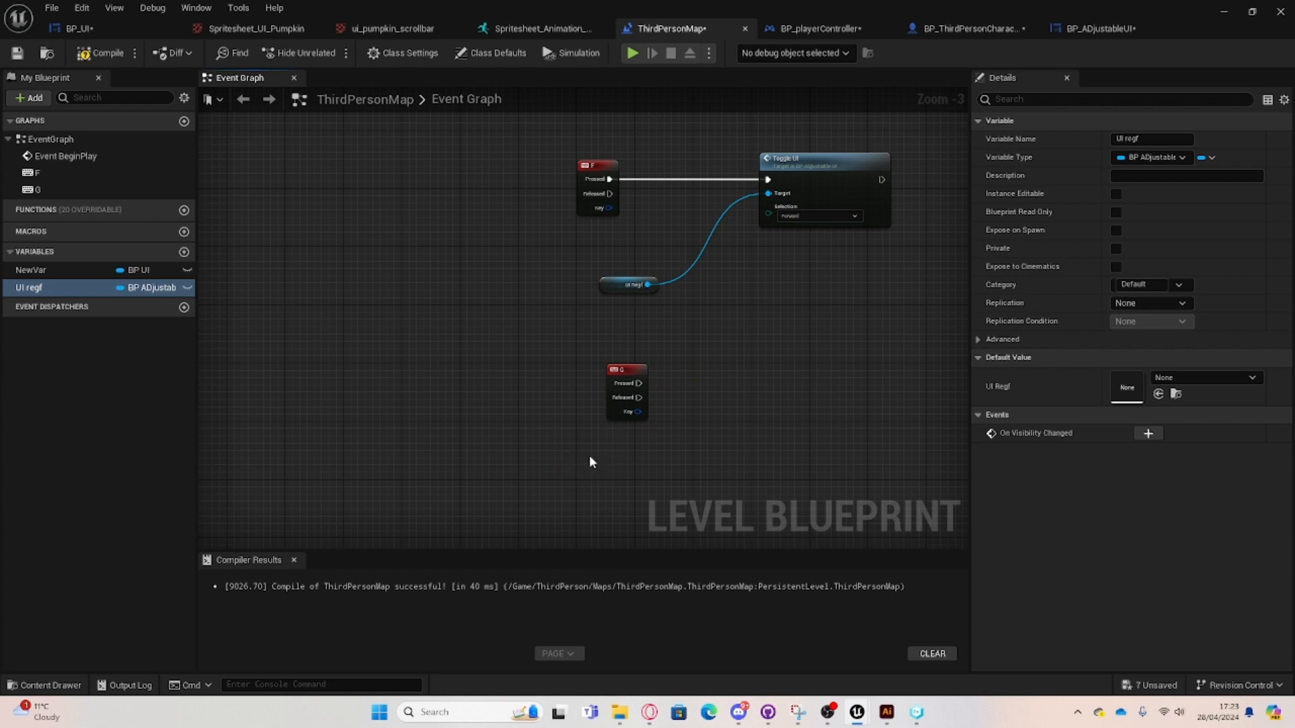
{"action": "left_click_drag", "start_coordinate": [580, 443], "coordinate": [742, 367]}
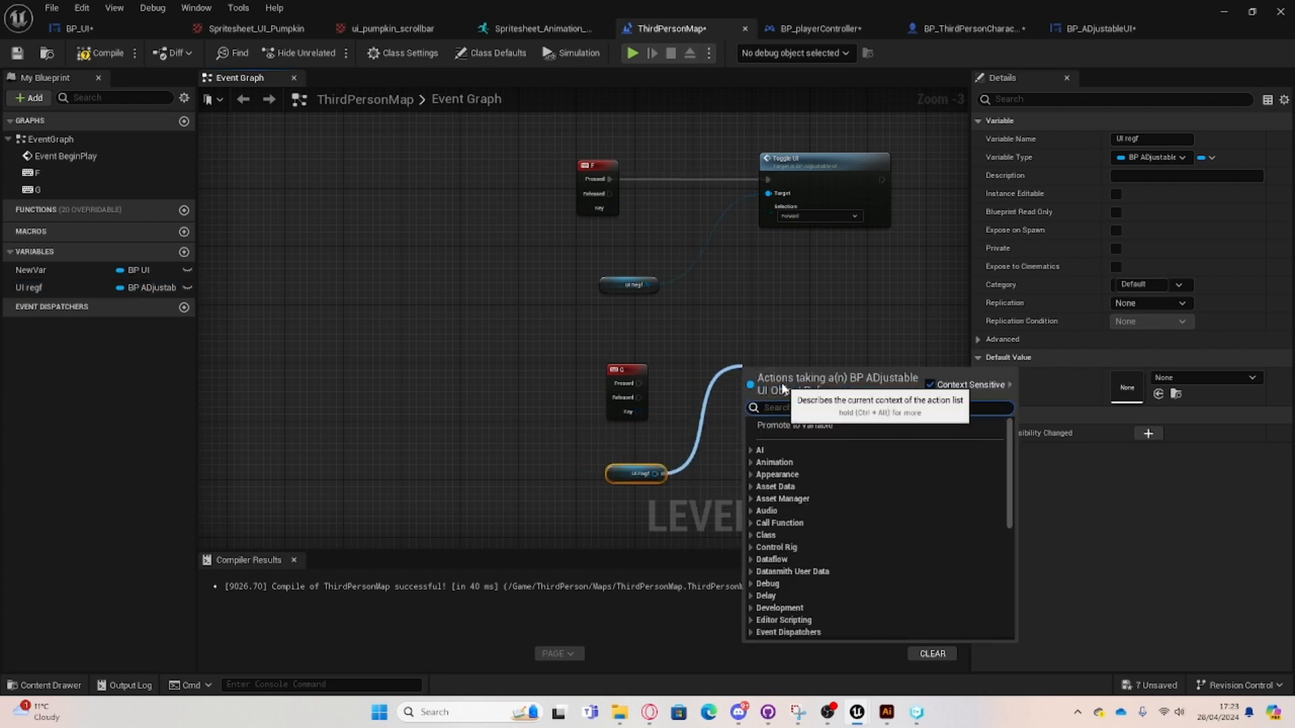
{"action": "type", "text": "togg"}
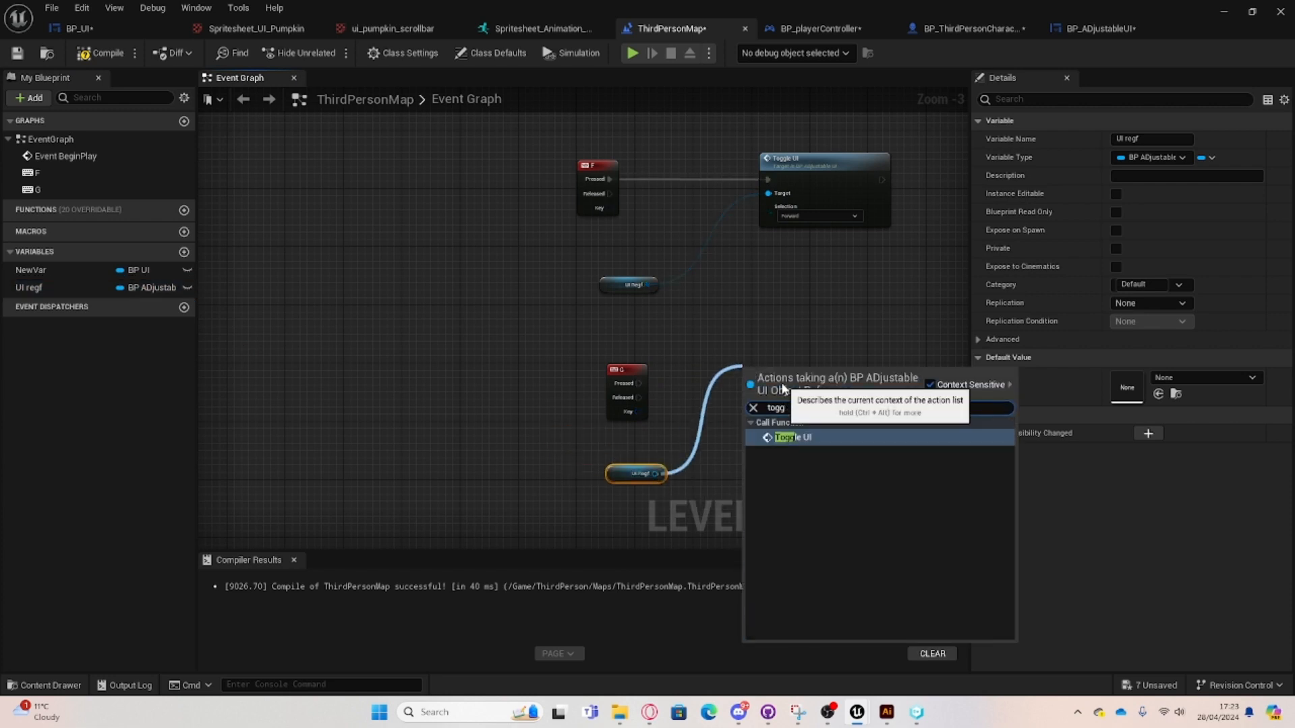
{"action": "left_click", "coordinate": [788, 438]}
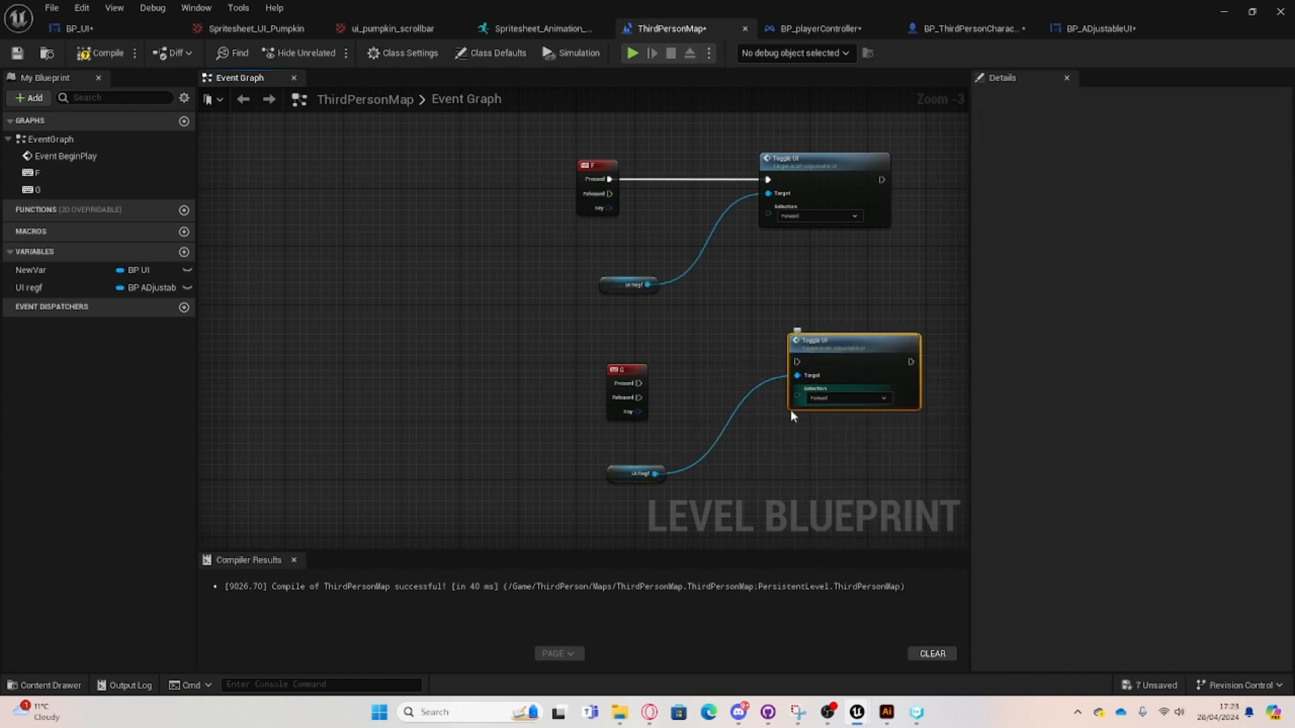
Set the second Toggle UI's Selection to Reverse and connect G's Pressed output to it, aligning the node with the G event.
{"action": "left_click", "coordinate": [818, 398]}
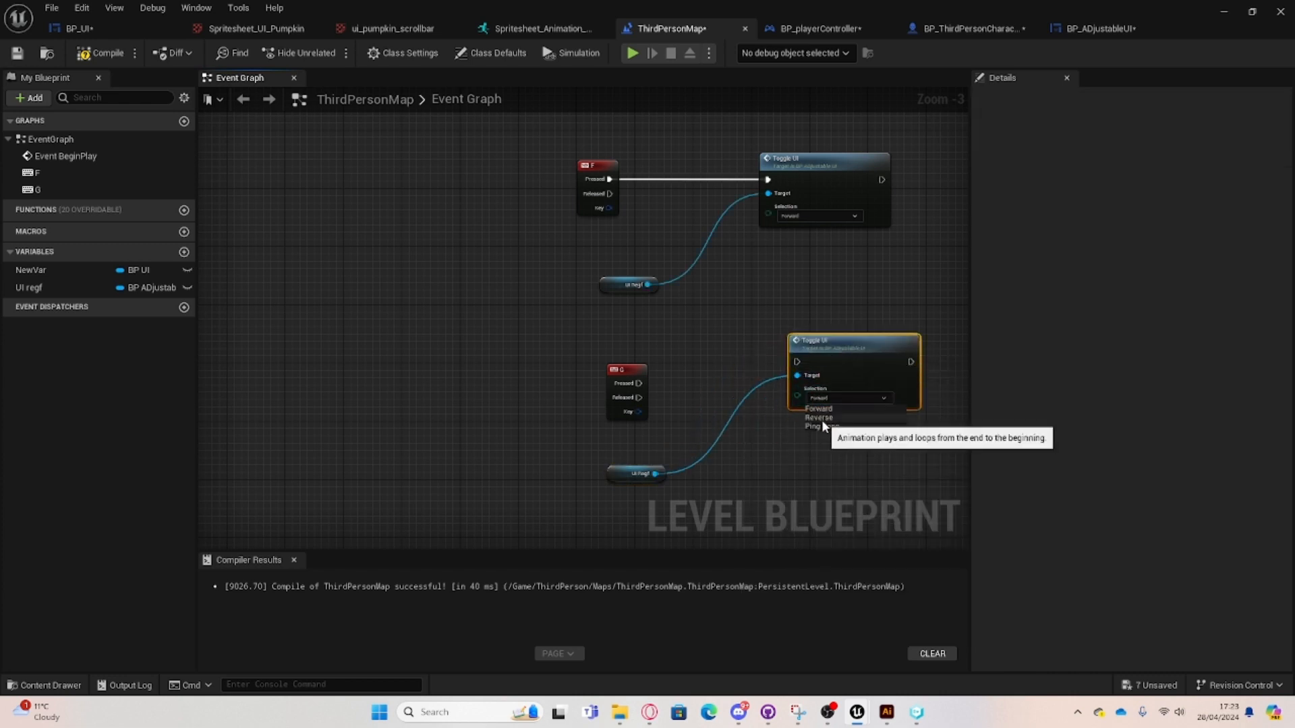
{"action": "left_click", "coordinate": [818, 417]}
{"action": "left_click_drag", "start_coordinate": [797, 362], "coordinate": [639, 387]}
{"action": "left_click_drag", "start_coordinate": [859, 355], "coordinate": [852, 376]}
{"action": "left_click", "coordinate": [619, 331]}
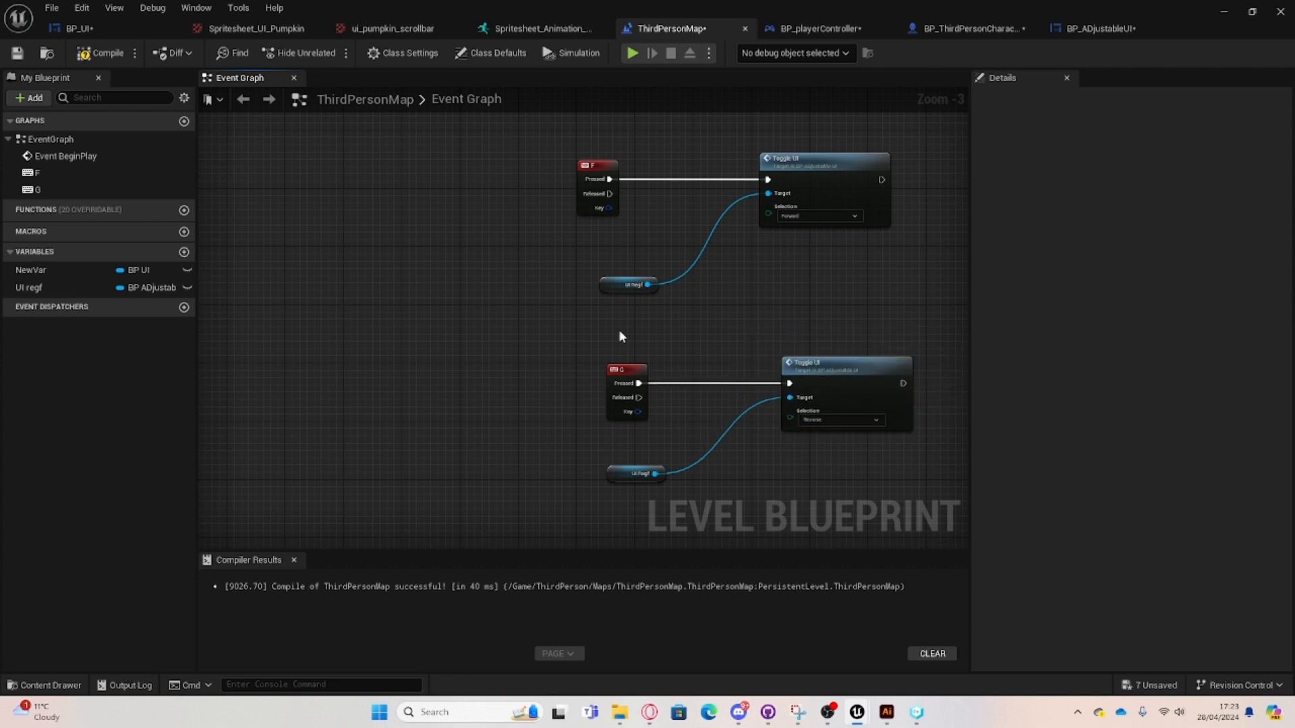
Compile the Level Blueprint and return to the level editor.
{"action": "left_click", "coordinate": [107, 52]}
{"action": "right_click_drag", "start_coordinate": [731, 313], "coordinate": [628, 388]}
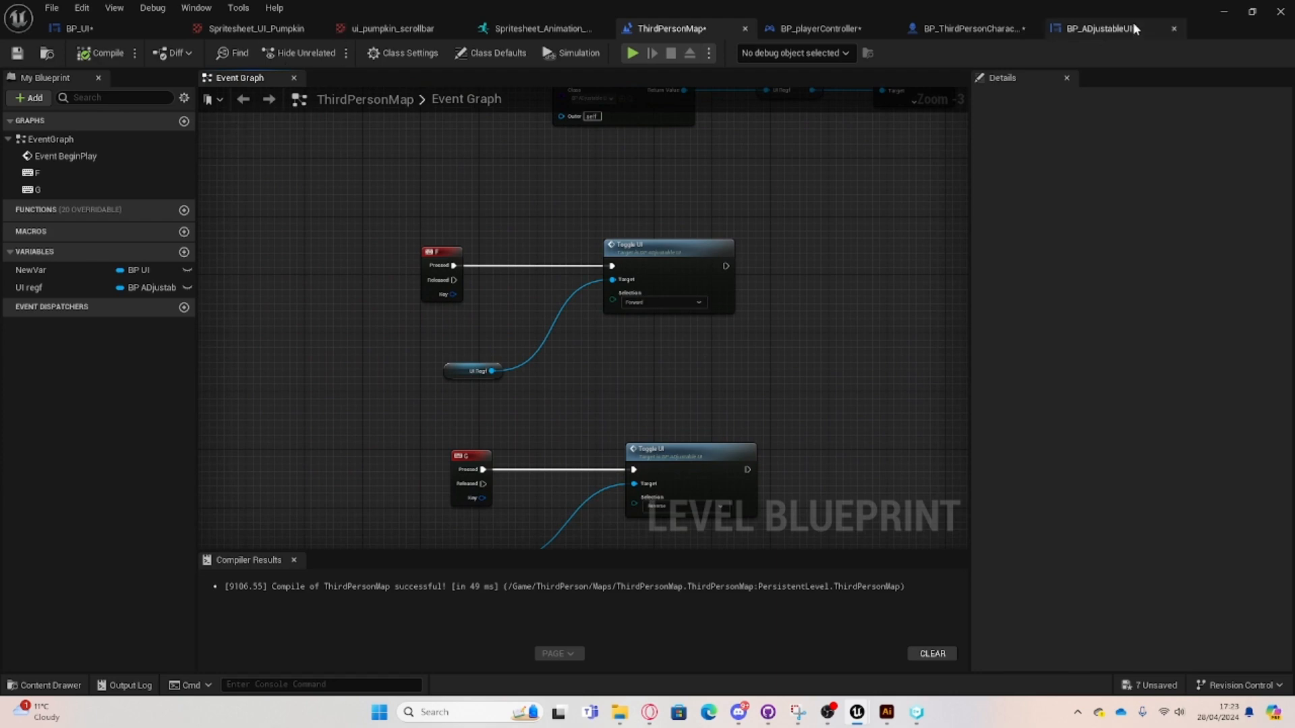
{"action": "left_click", "coordinate": [1223, 13]}
Play-test the level, triggering the UI panel's keyboard toggles while running the character around, and end the play session.
{"action": "left_click", "coordinate": [468, 194]}
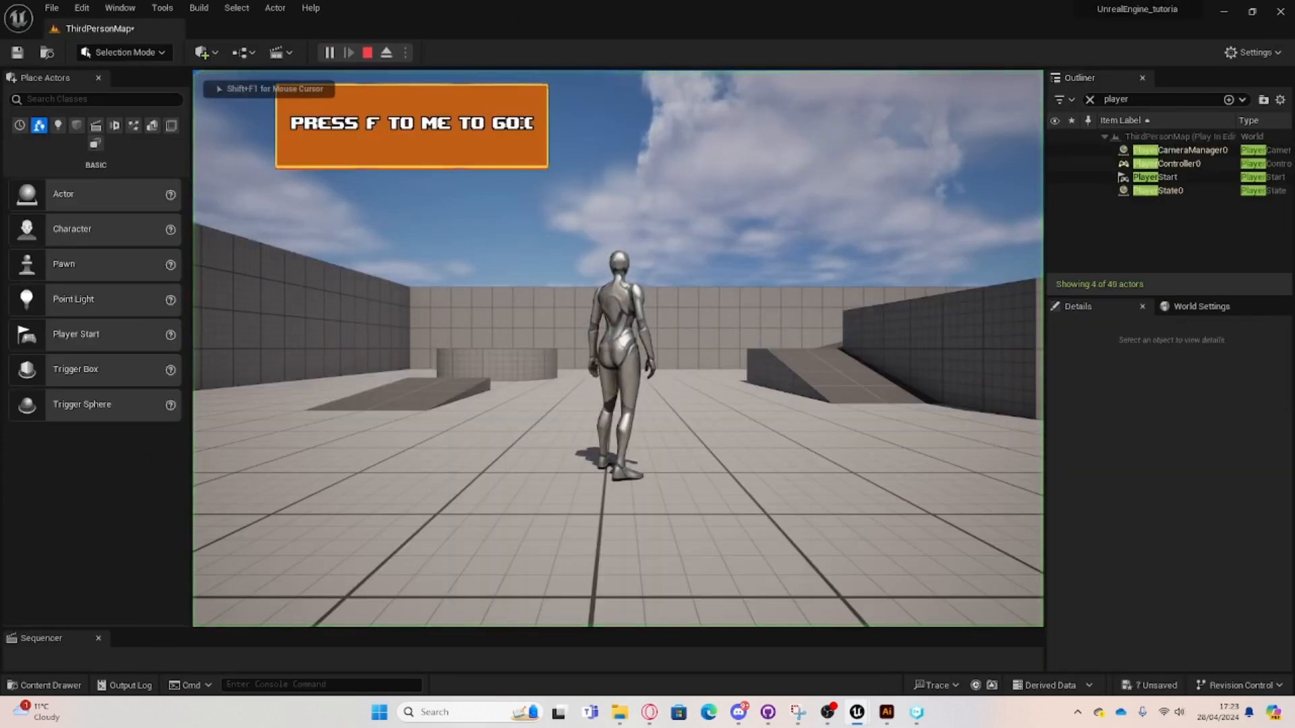
{"action": "key", "text": "w"}
{"action": "key", "text": "f"}
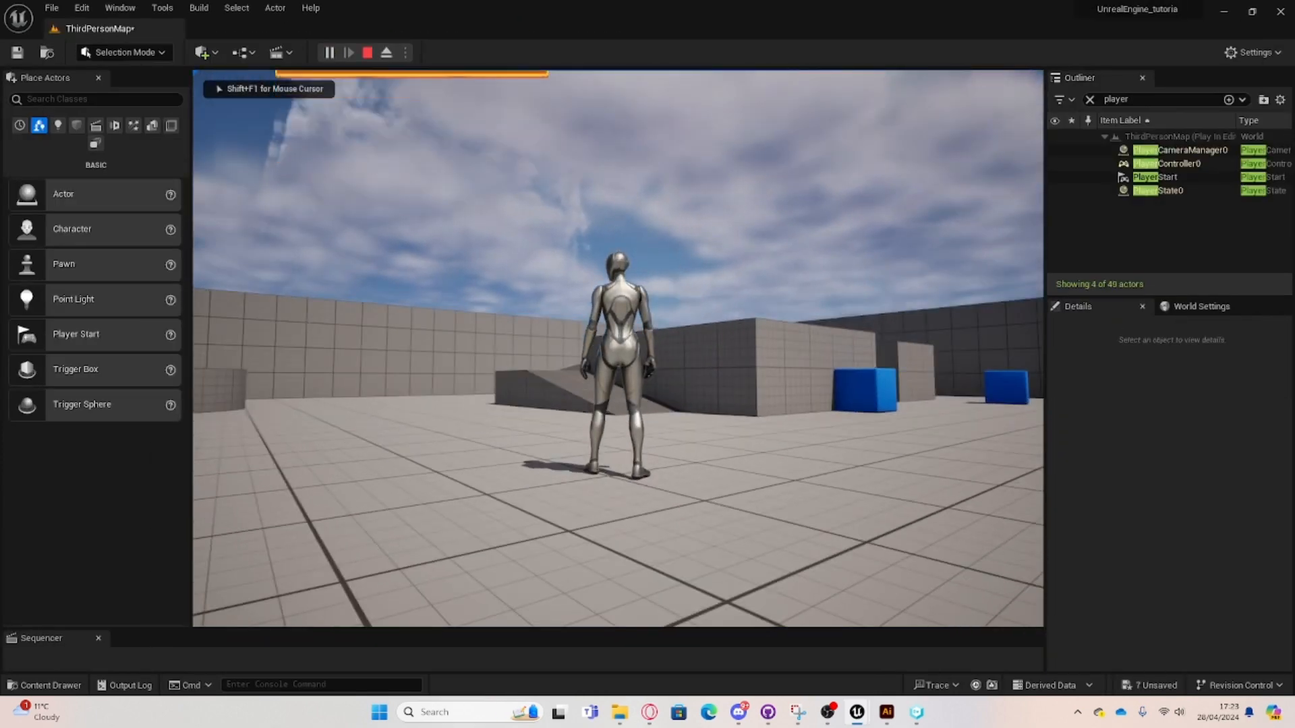
{"action": "key", "text": "w"}
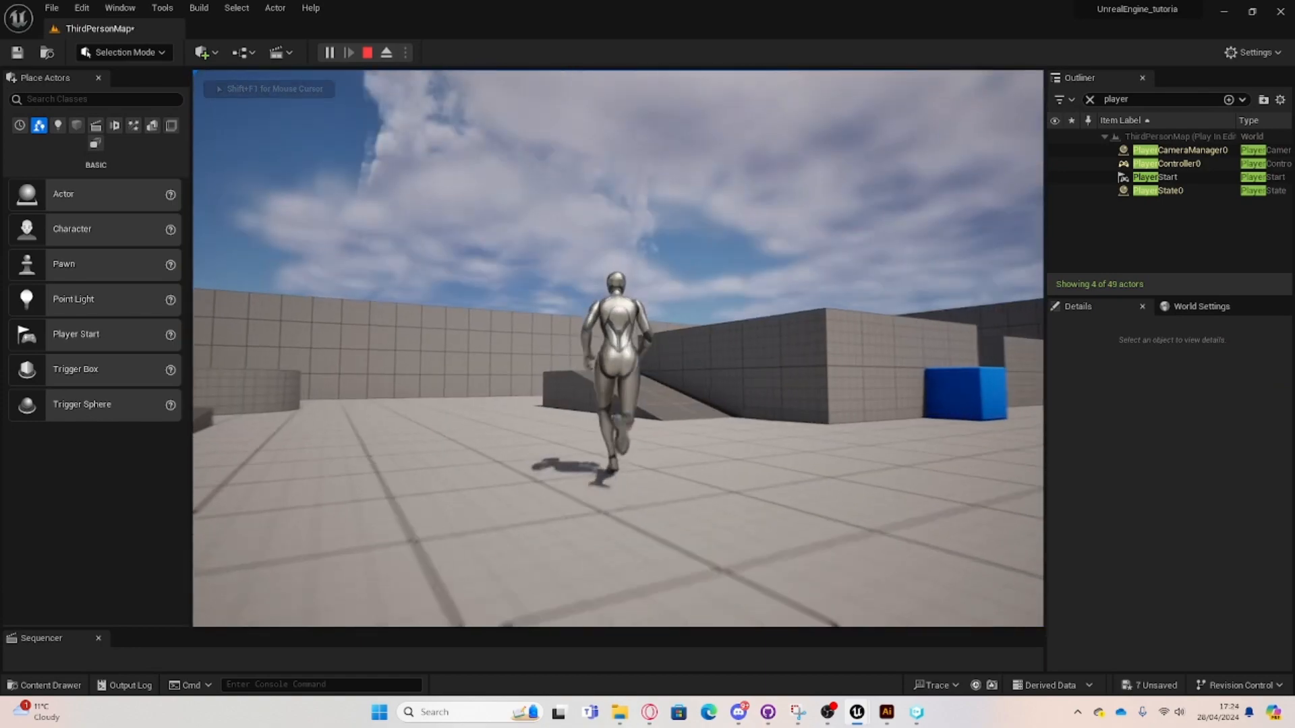
{"action": "key", "text": "space"}
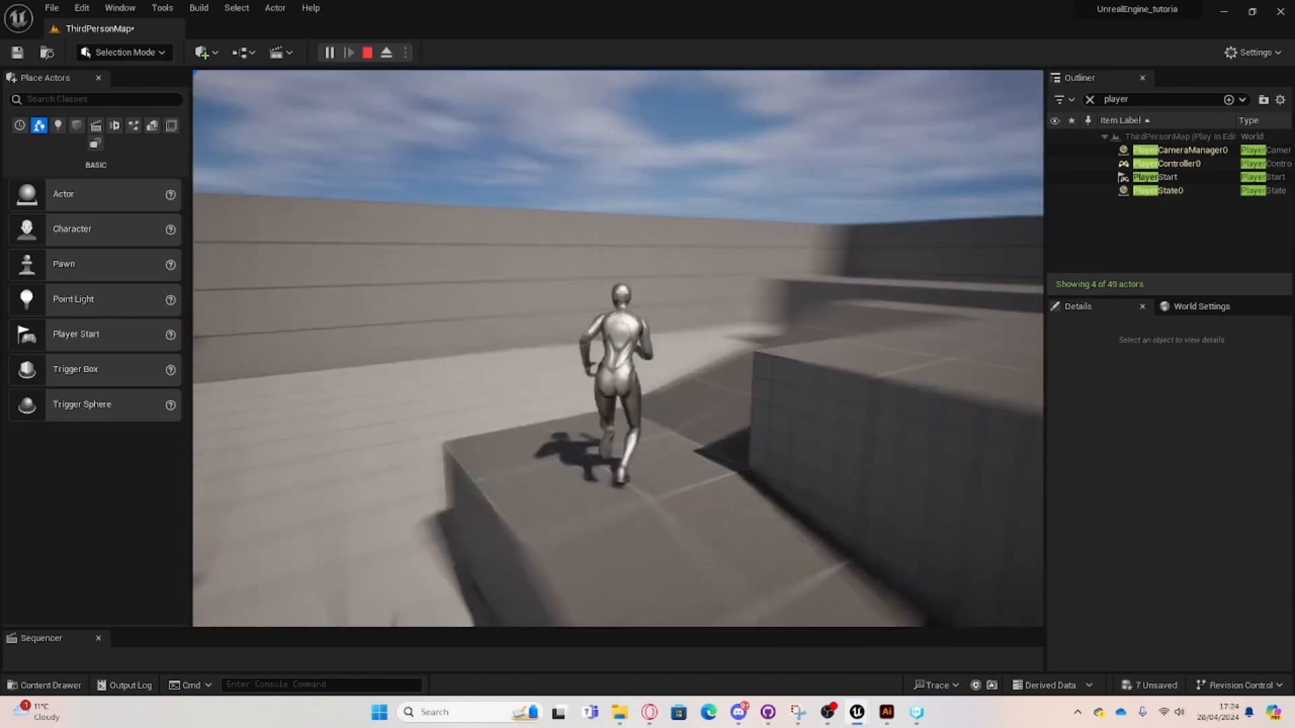
{"action": "key", "text": "f"}
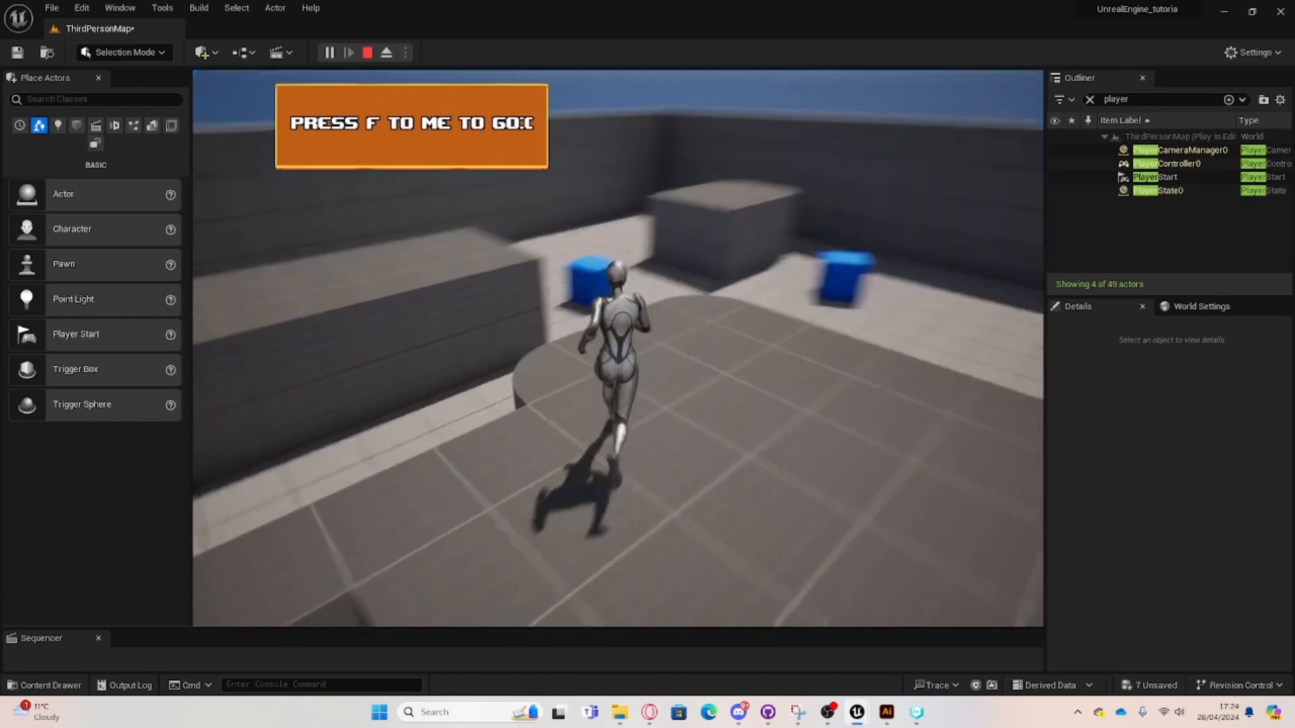
{"action": "key", "text": "space"}
{"action": "key", "text": "f"}
{"action": "key", "text": "f"}
{"action": "key", "text": "space"}
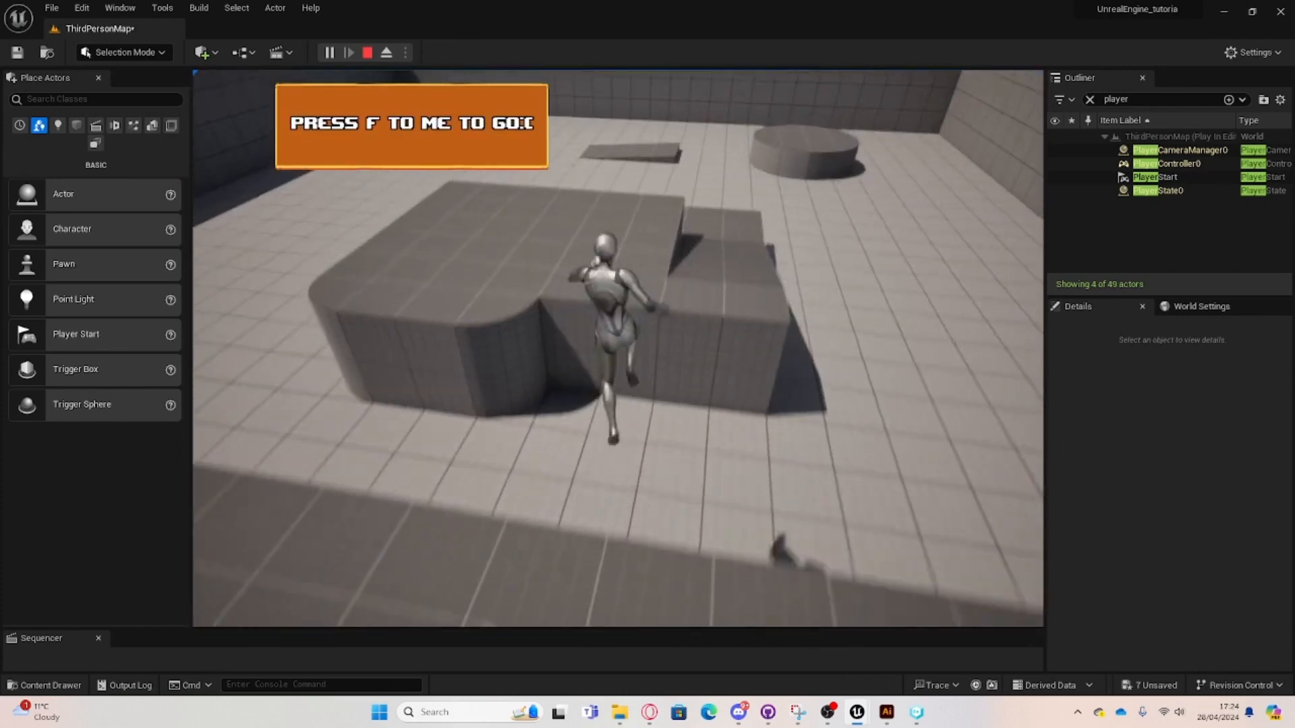
{"action": "key", "text": "w"}
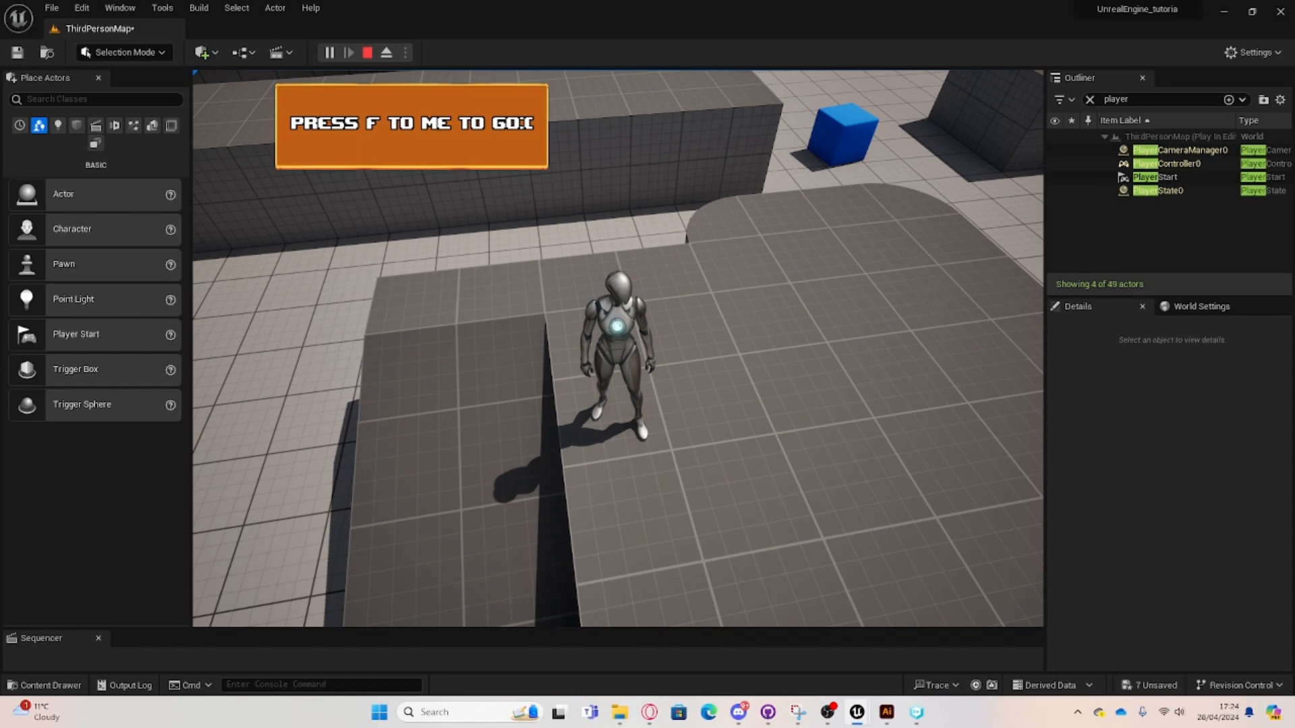
{"action": "key", "text": "Escape"}
{"action": "right_click_drag", "start_coordinate": [801, 313], "coordinate": [984, 240]}
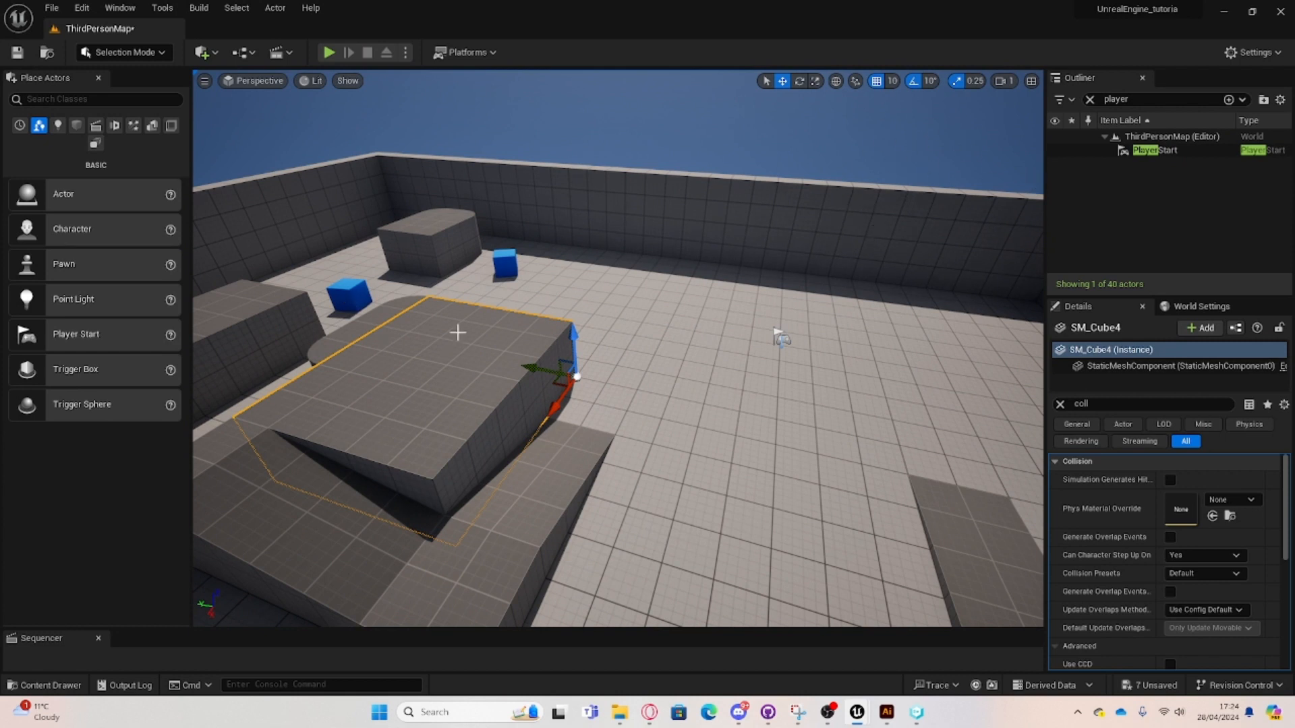
Open the Level Blueprint and delete the G keyboard event together with the UI regf node below it.
{"action": "key", "text": "ctrl+space"}
{"action": "left_click", "coordinate": [242, 52]}
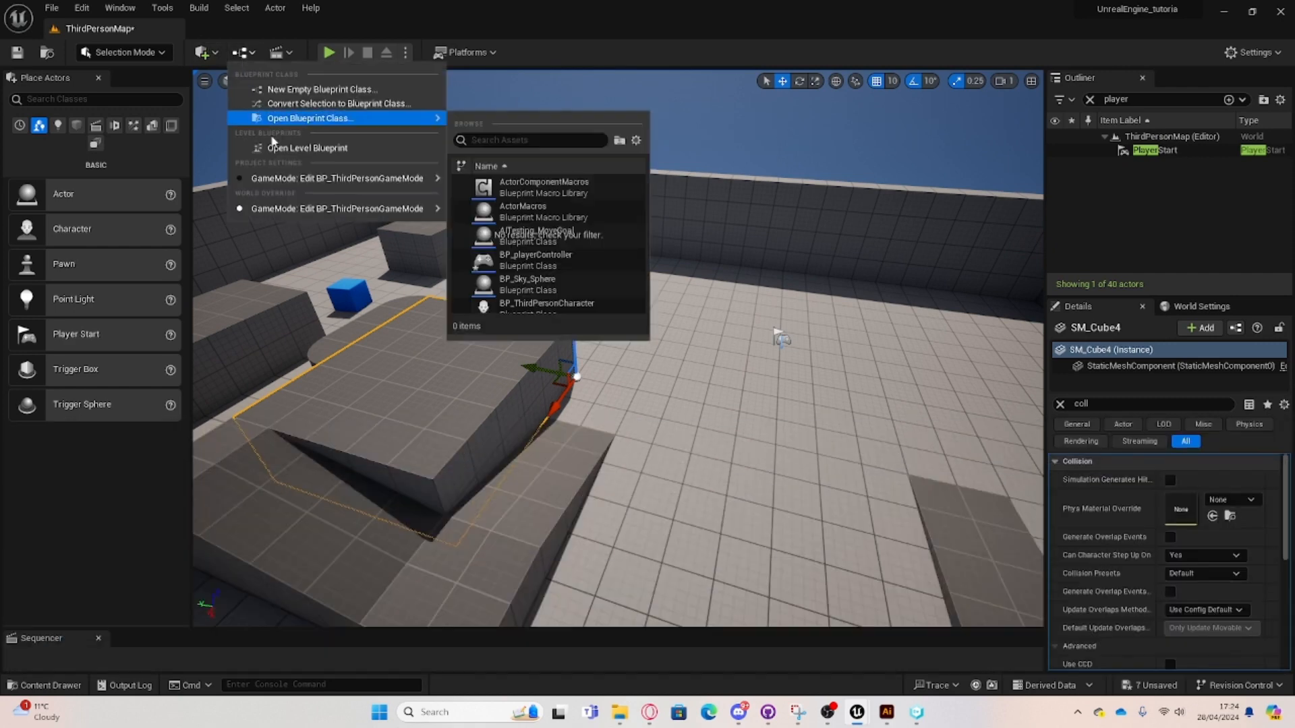
{"action": "left_click", "coordinate": [273, 146]}
{"action": "right_click_drag", "start_coordinate": [236, 391], "coordinate": [414, 382]}
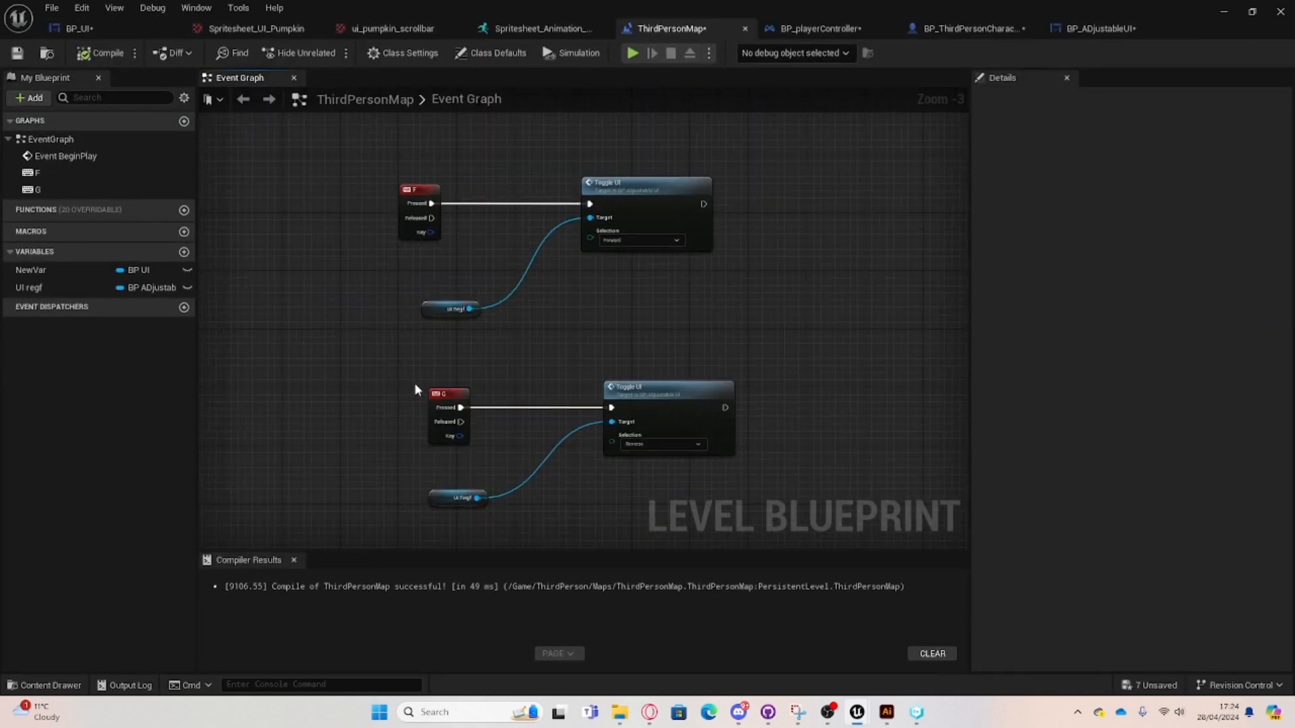
{"action": "left_click_drag", "start_coordinate": [414, 382], "coordinate": [489, 483]}
{"action": "key", "text": "Delete"}
Move the Reverse Toggle UI node aside and connect a new UI regf getter to its Target, placed to its lower left.
{"action": "left_click_drag", "start_coordinate": [644, 391], "coordinate": [799, 356]}
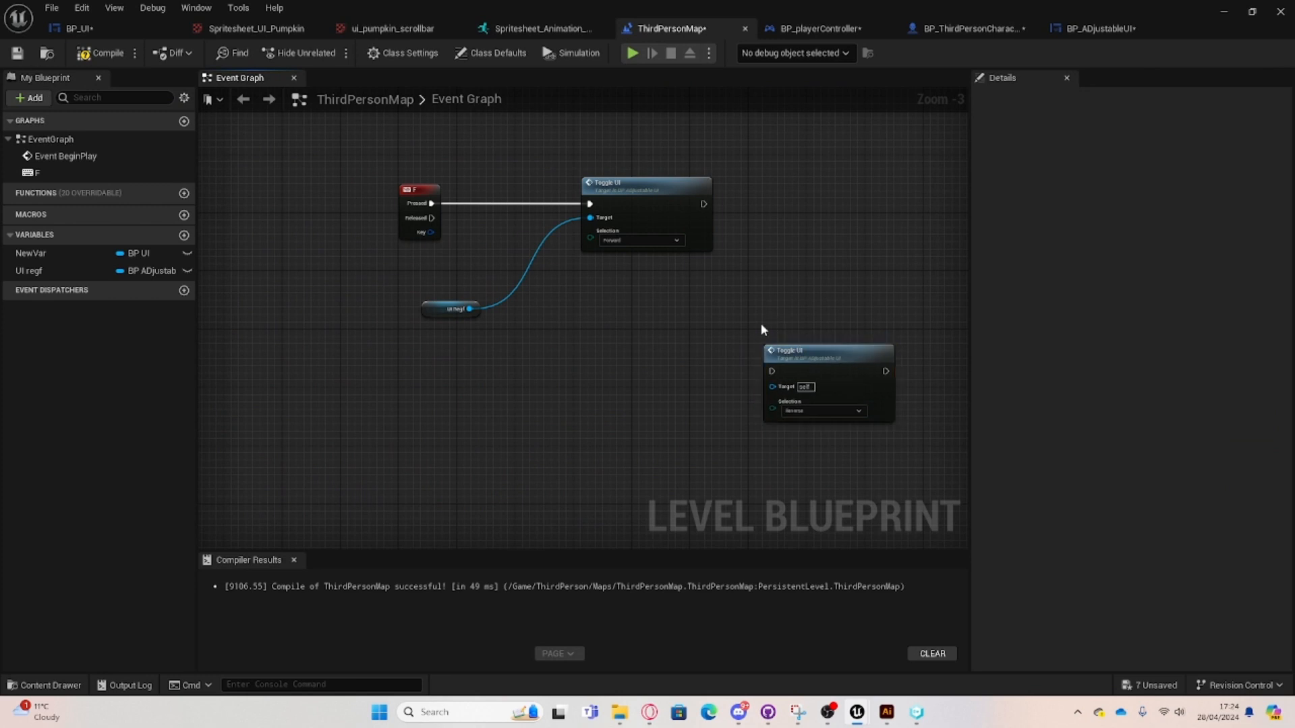
{"action": "right_click_drag", "start_coordinate": [823, 370], "coordinate": [578, 423]}
{"action": "left_click_drag", "start_coordinate": [519, 431], "coordinate": [431, 471]}
{"action": "left_click", "coordinate": [220, 248]}
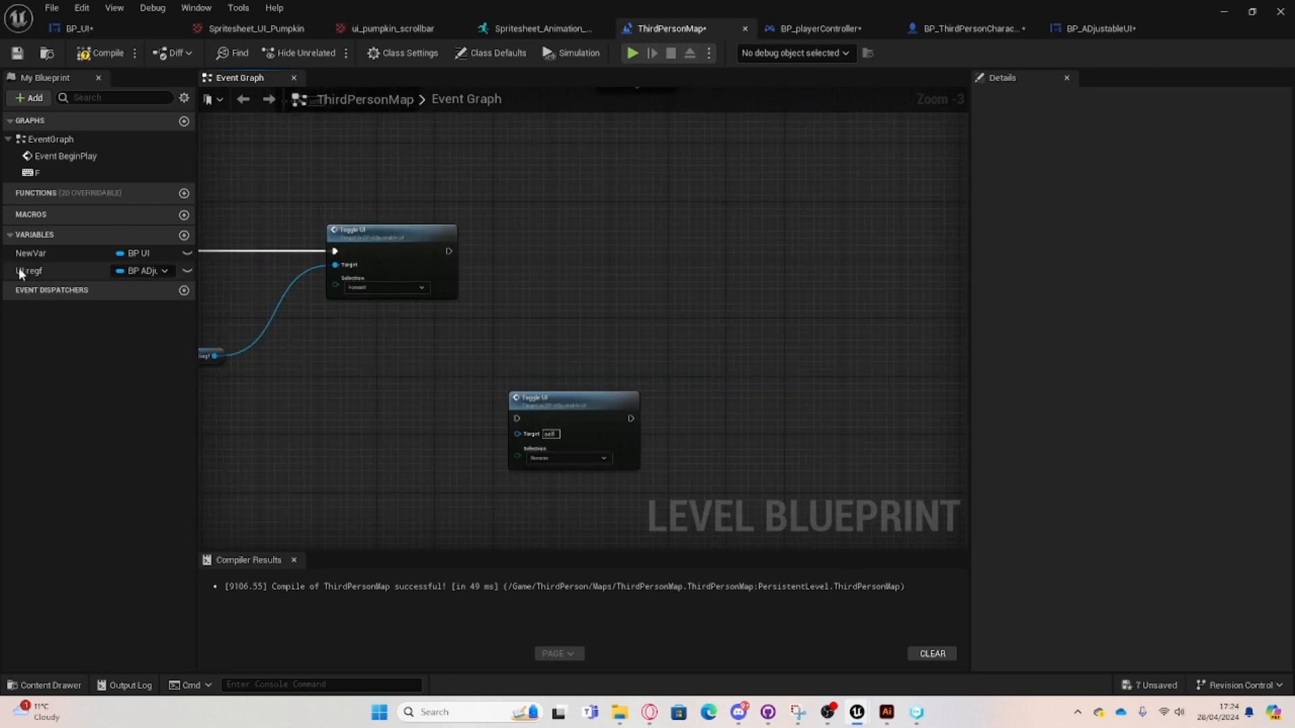
{"action": "left_click_drag", "start_coordinate": [21, 270], "coordinate": [516, 434]}
{"action": "left_click", "coordinate": [550, 508]}
{"action": "left_click_drag", "start_coordinate": [504, 481], "coordinate": [408, 473]}
{"action": "left_click", "coordinate": [528, 494]}
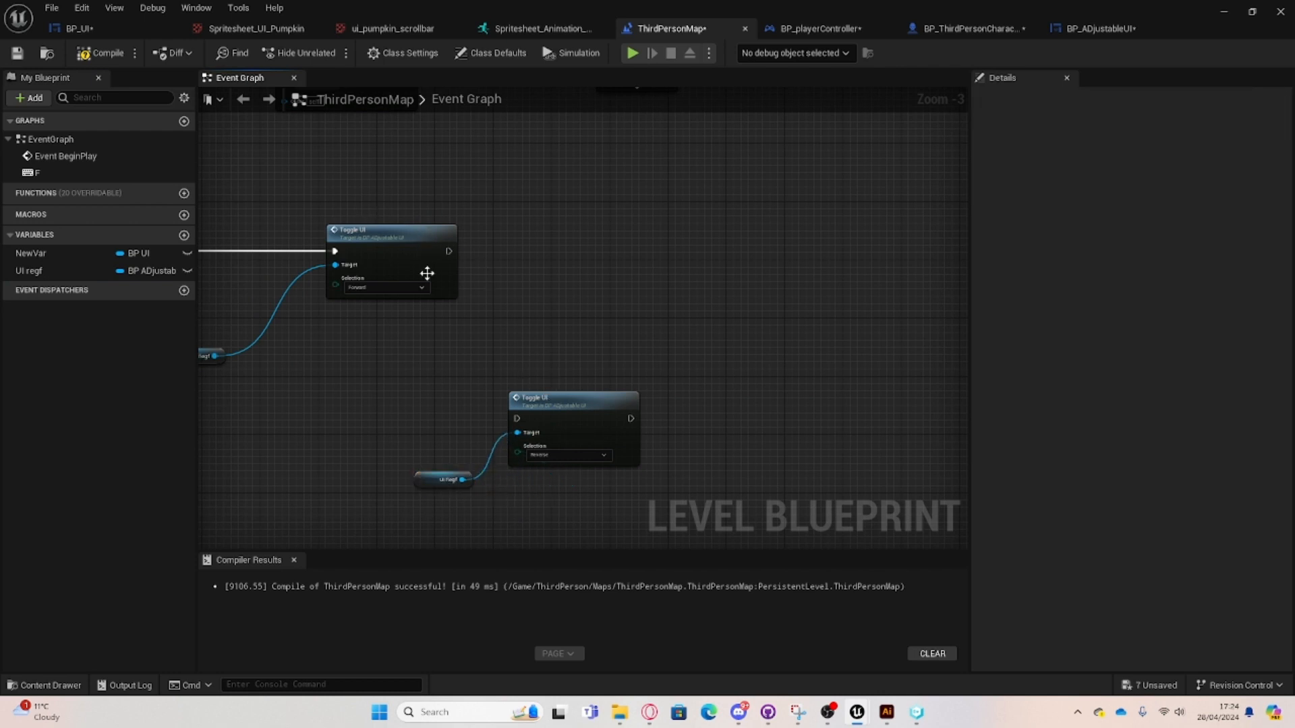
Add a Delay node after the F event's Forward Toggle UI and set its Duration to 5 seconds.
{"action": "left_click_drag", "start_coordinate": [449, 251], "coordinate": [508, 255]}
{"action": "type", "text": "de"}
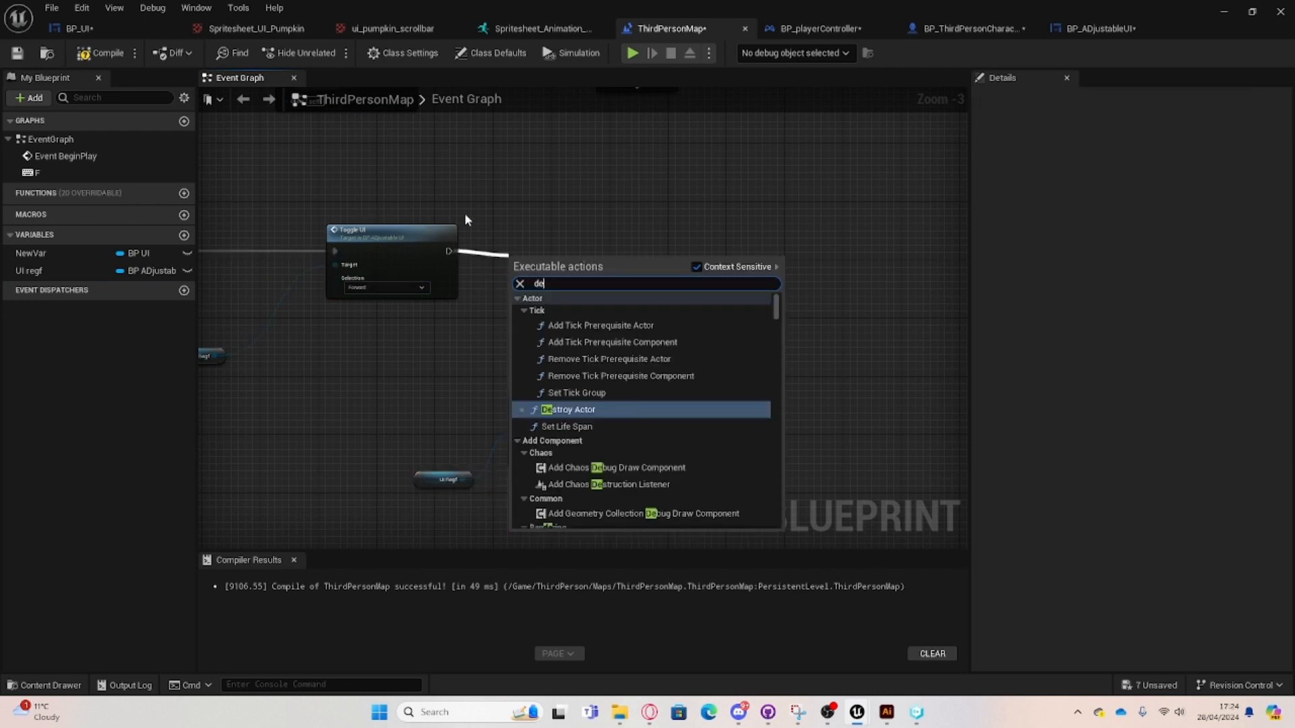
{"action": "type", "text": "la"}
{"action": "left_click", "coordinate": [602, 426]}
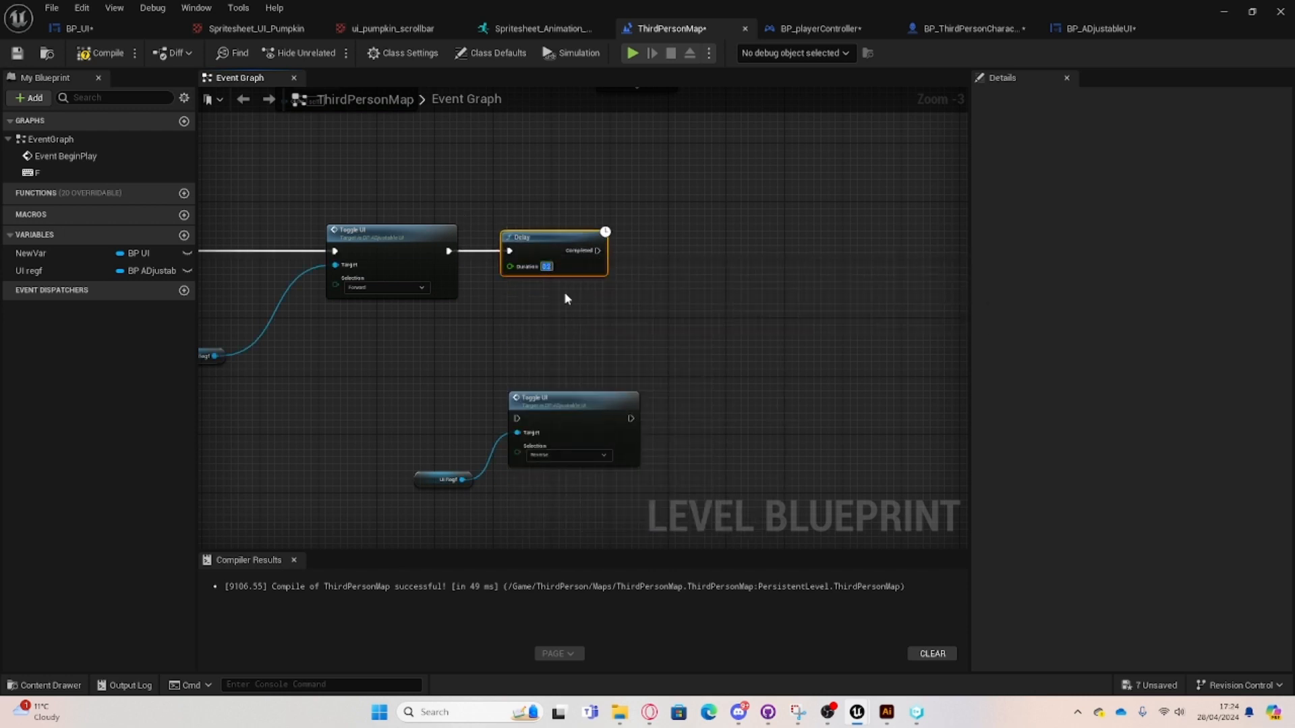
{"action": "type", "text": "5"}
{"action": "key", "text": "Return"}
Move the Reverse Toggle UI and its UI regf node beside the Delay and connect the Delay's Completed output to it.
{"action": "left_click_drag", "start_coordinate": [410, 367], "coordinate": [553, 526]}
{"action": "left_click_drag", "start_coordinate": [540, 387], "coordinate": [780, 299]}
{"action": "left_click_drag", "start_coordinate": [373, 373], "coordinate": [556, 538]}
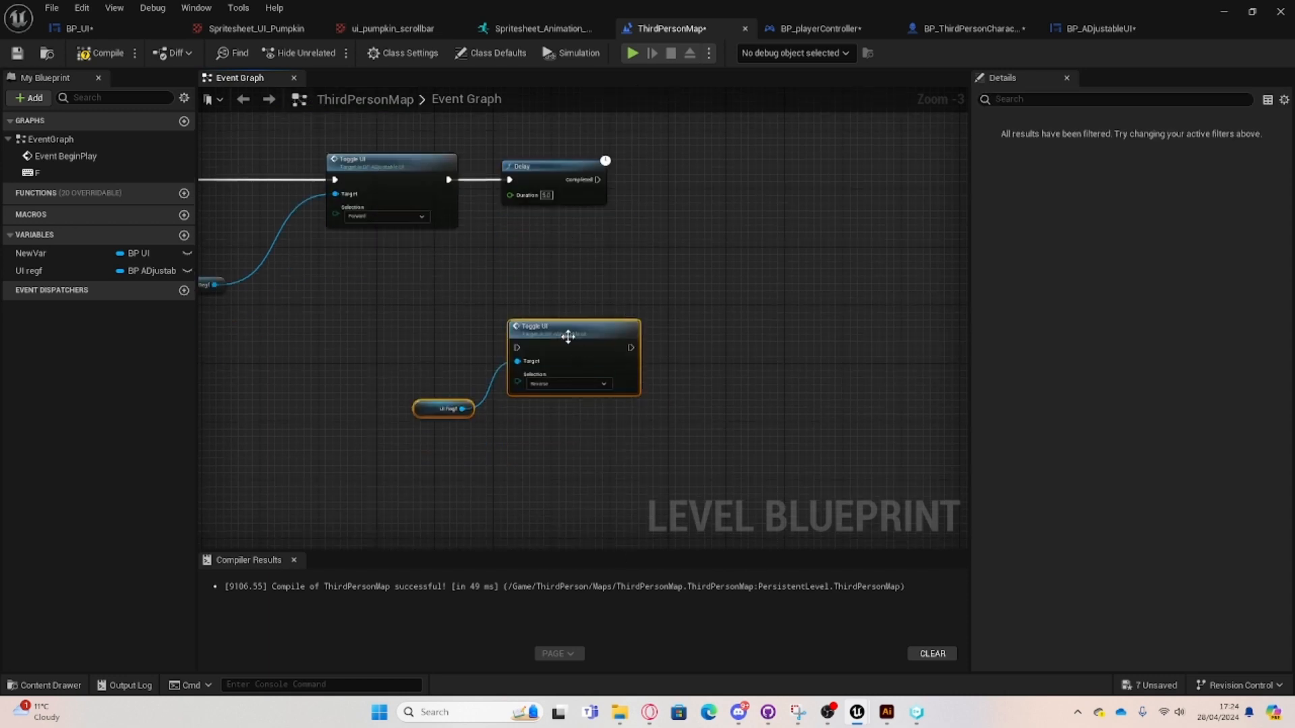
{"action": "left_click_drag", "start_coordinate": [567, 336], "coordinate": [543, 180]}
{"action": "right_click_drag", "start_coordinate": [700, 261], "coordinate": [496, 328]}
{"action": "left_click", "coordinate": [648, 167]}
{"action": "left_click_drag", "start_coordinate": [649, 166], "coordinate": [944, 364]}
{"action": "left_click_drag", "start_coordinate": [682, 243], "coordinate": [450, 237]}
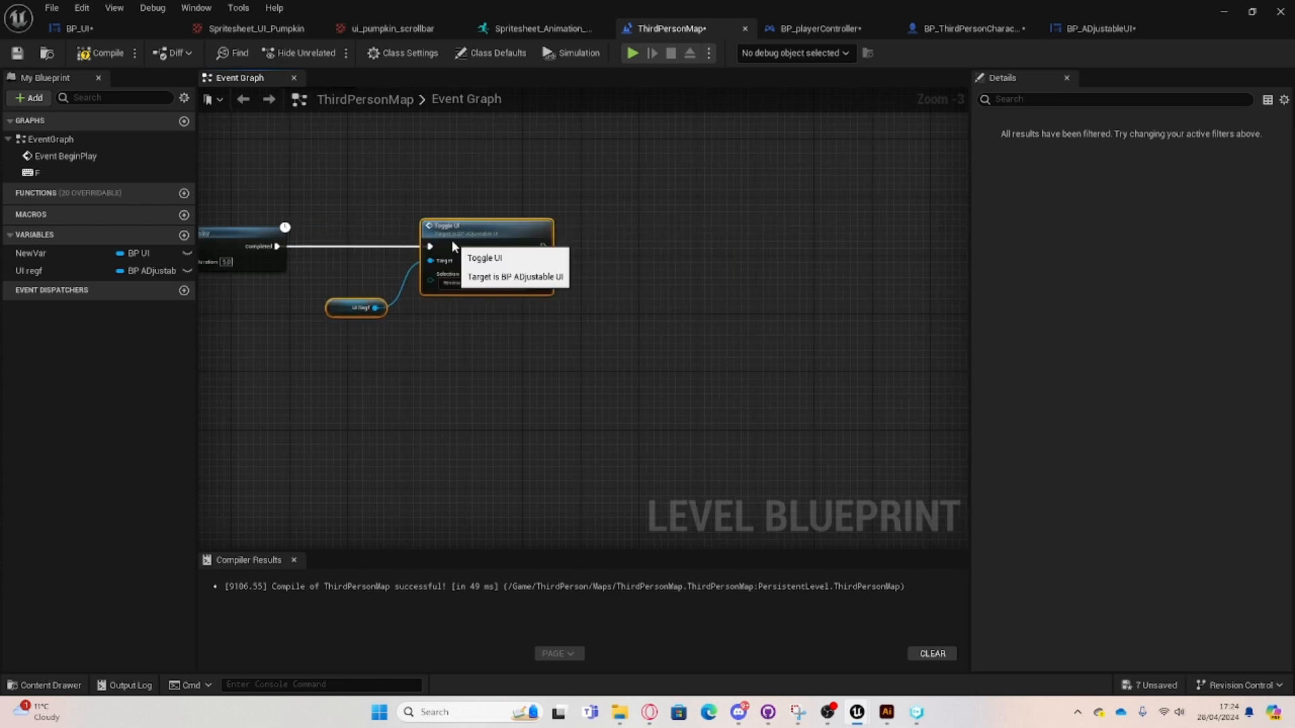
{"action": "right_click_drag", "start_coordinate": [266, 230], "coordinate": [638, 311]}
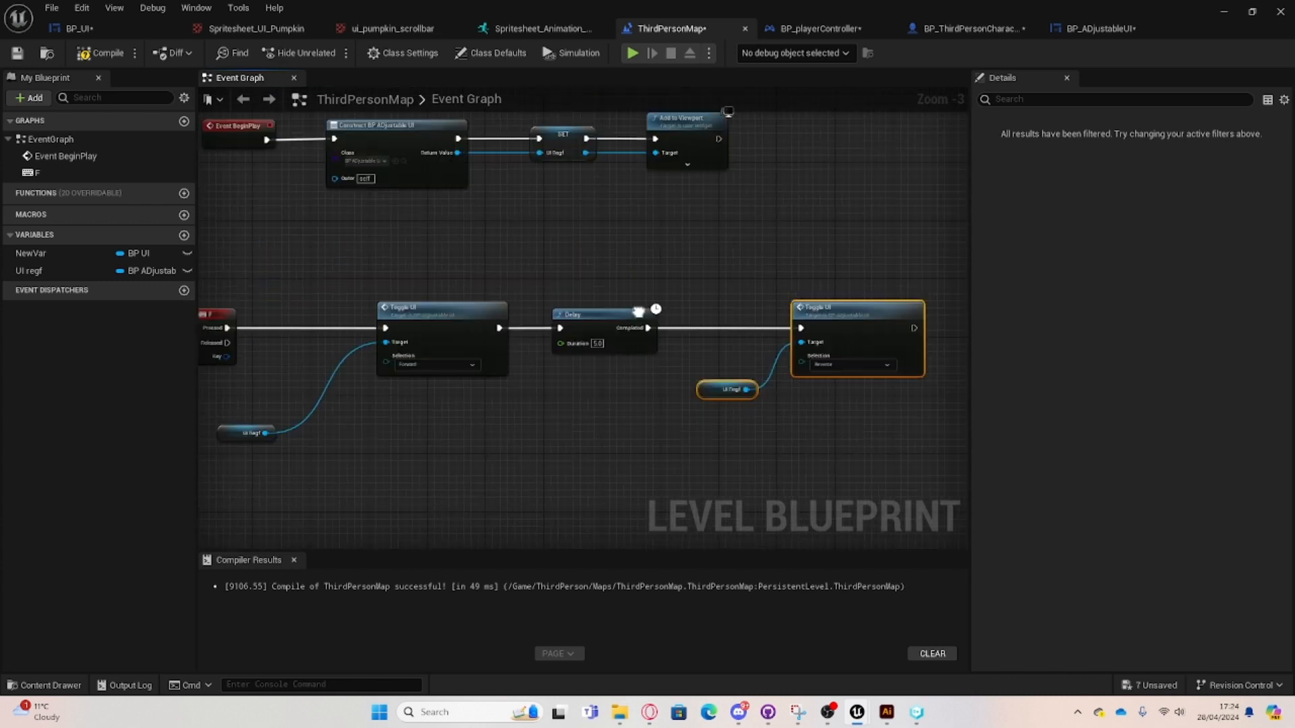
Compile the Level Blueprint with the delayed reverse toggle and return to the level editor.
{"action": "left_click", "coordinate": [88, 54]}
{"action": "right_click_drag", "start_coordinate": [667, 313], "coordinate": [527, 267]}
{"action": "left_click", "coordinate": [1224, 10]}
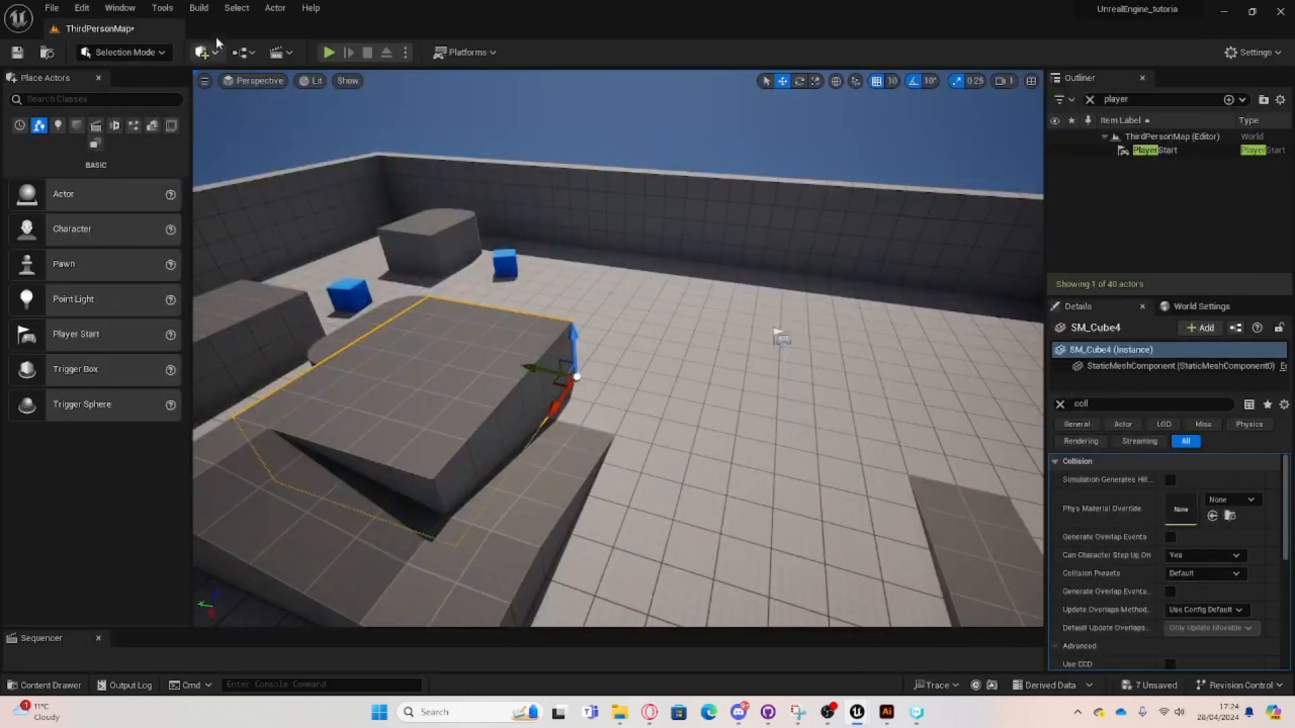
Play-test the level by triggering the F event, moving the character during the 5-second delay, and end the play session.
{"action": "key", "text": "alt+p"}
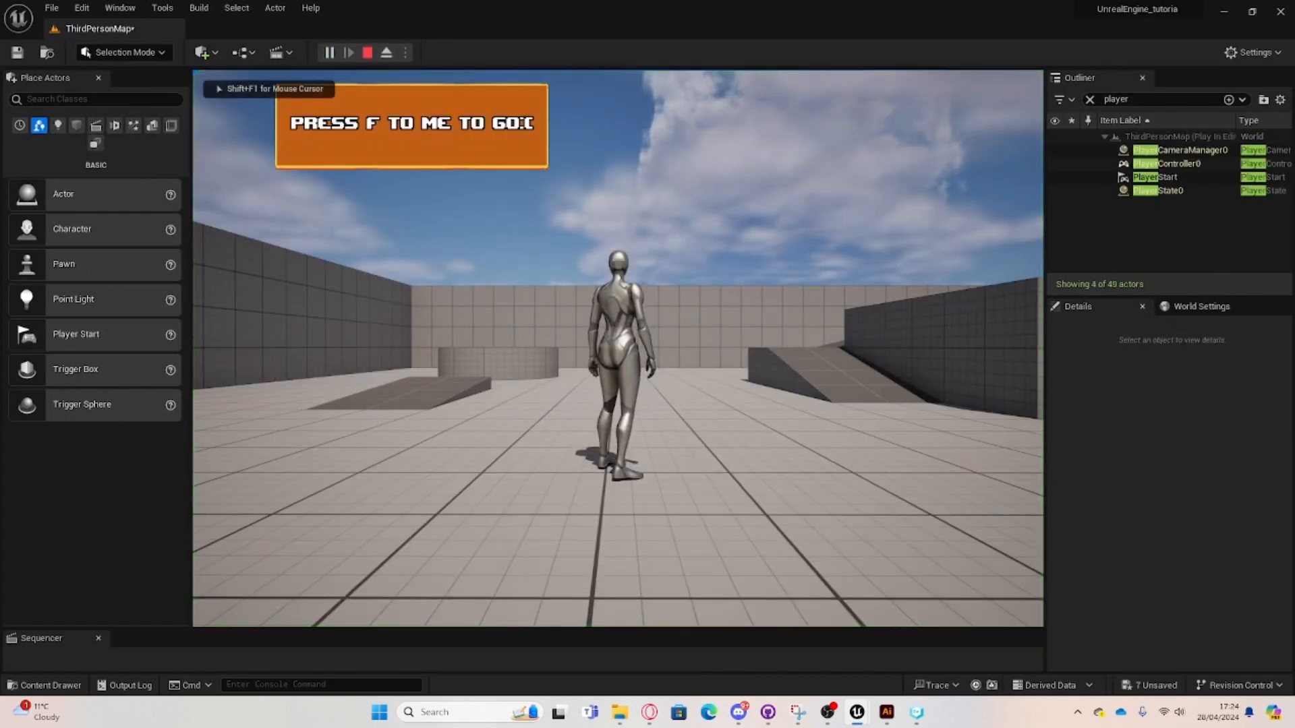
{"action": "key", "text": "f"}
{"action": "key", "text": "d"}
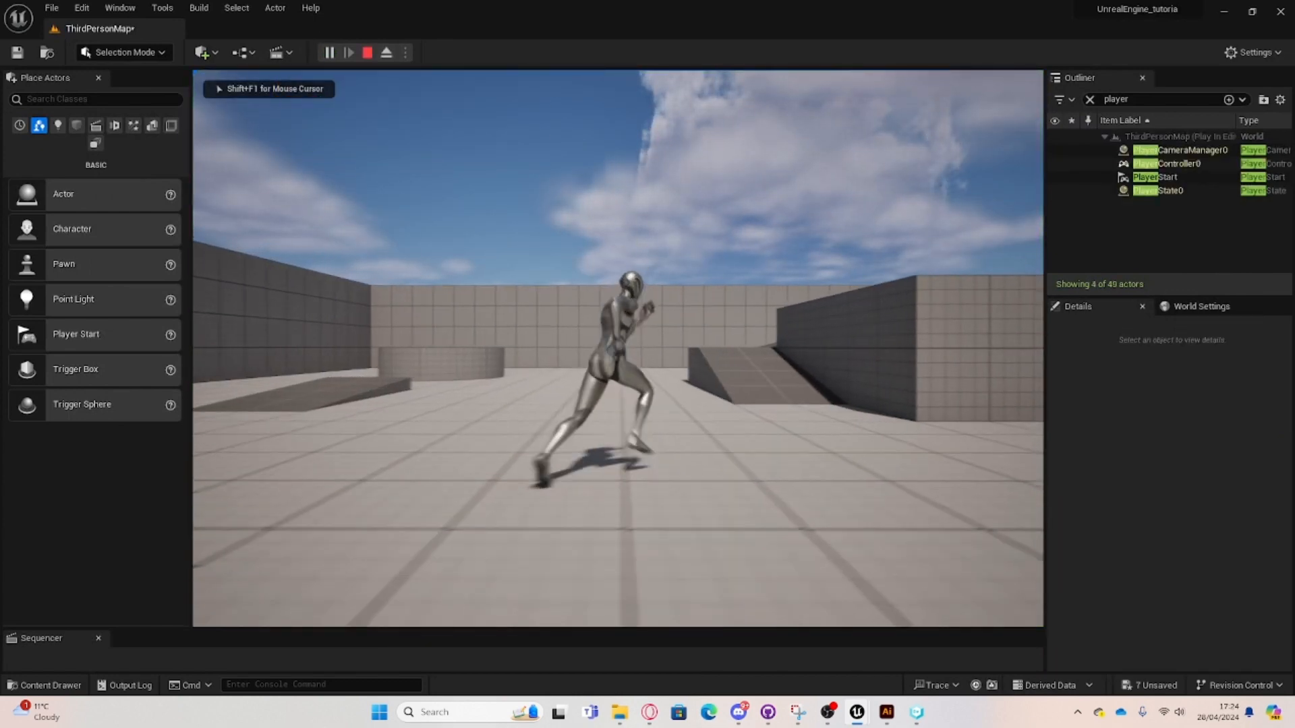
{"action": "key", "text": "w"}
{"action": "key", "text": "space"}
{"action": "key", "text": "d"}
{"action": "key", "text": "w"}
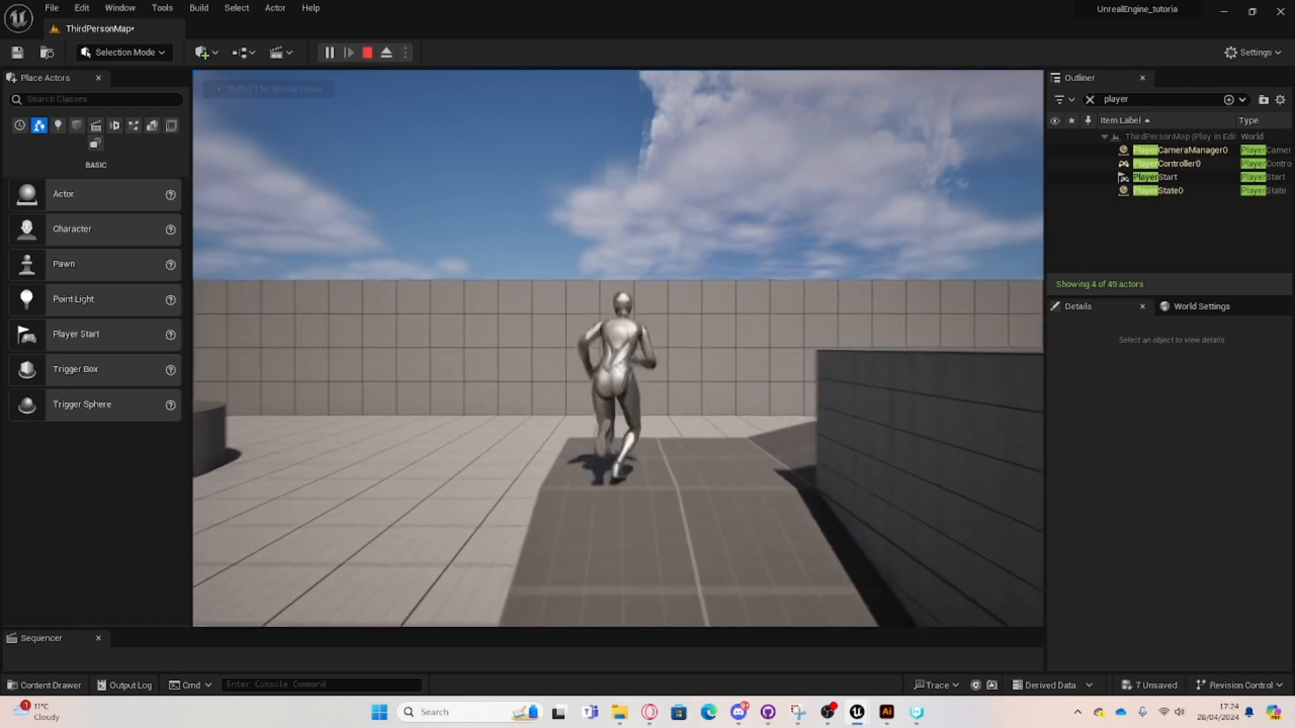
{"action": "key", "text": "s"}
{"action": "key", "text": "space"}
{"action": "key", "text": "d"}
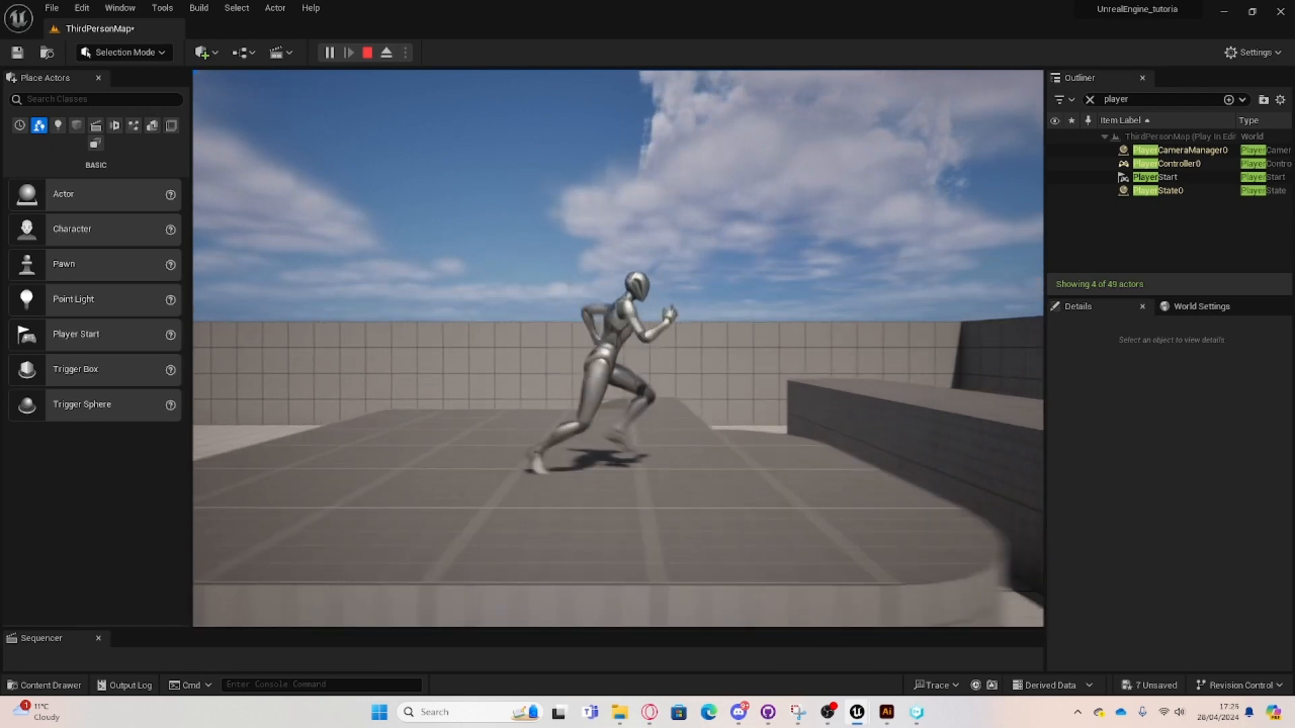
{"action": "key", "text": "f"}
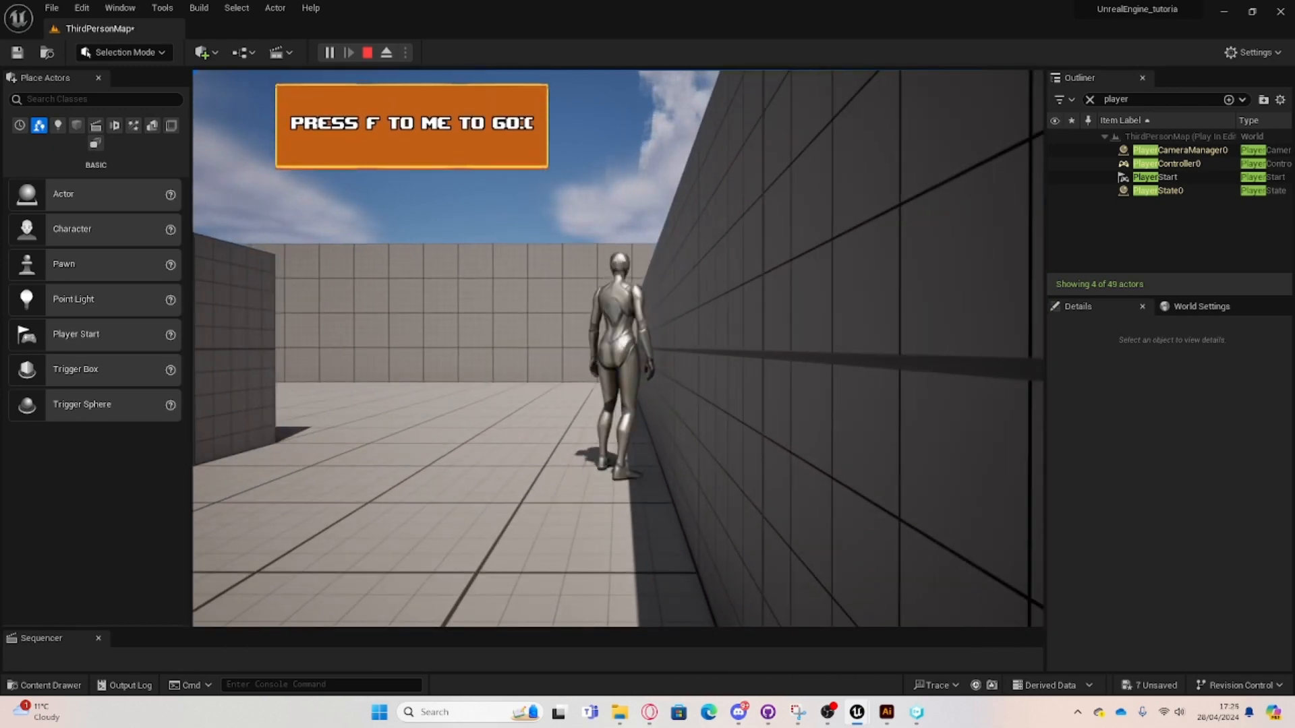
{"action": "key", "text": "Escape"}
{"action": "key", "text": "w"}
{"action": "right_click_drag", "start_coordinate": [274, 439], "coordinate": [328, 467]}
Set the first Toggle UI's Selection to Reverse and the one after the Delay to Forward, and compile the Level Blueprint.
{"action": "key", "text": "ctrl+space"}
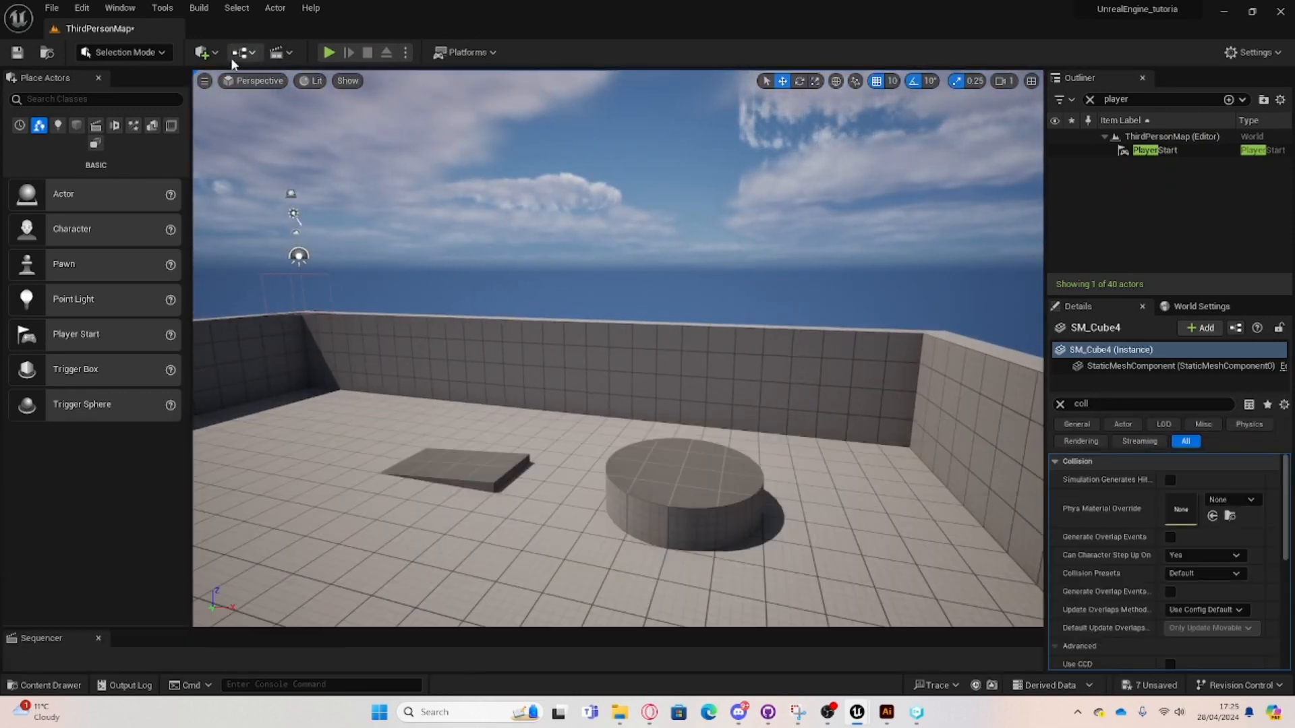
{"action": "left_click", "coordinate": [240, 53]}
{"action": "left_click", "coordinate": [323, 142]}
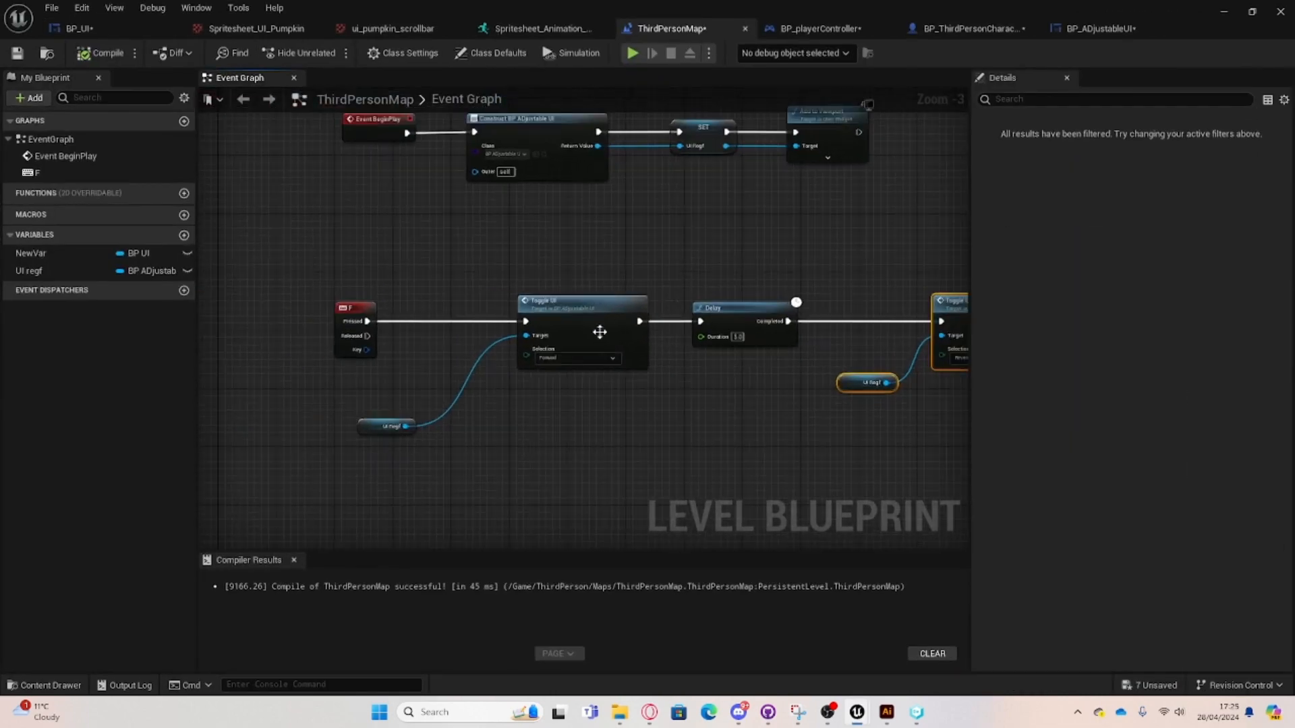
{"action": "left_click", "coordinate": [568, 360]}
{"action": "left_click", "coordinate": [572, 377]}
{"action": "right_click_drag", "start_coordinate": [954, 356], "coordinate": [775, 377]}
{"action": "left_click", "coordinate": [779, 380]}
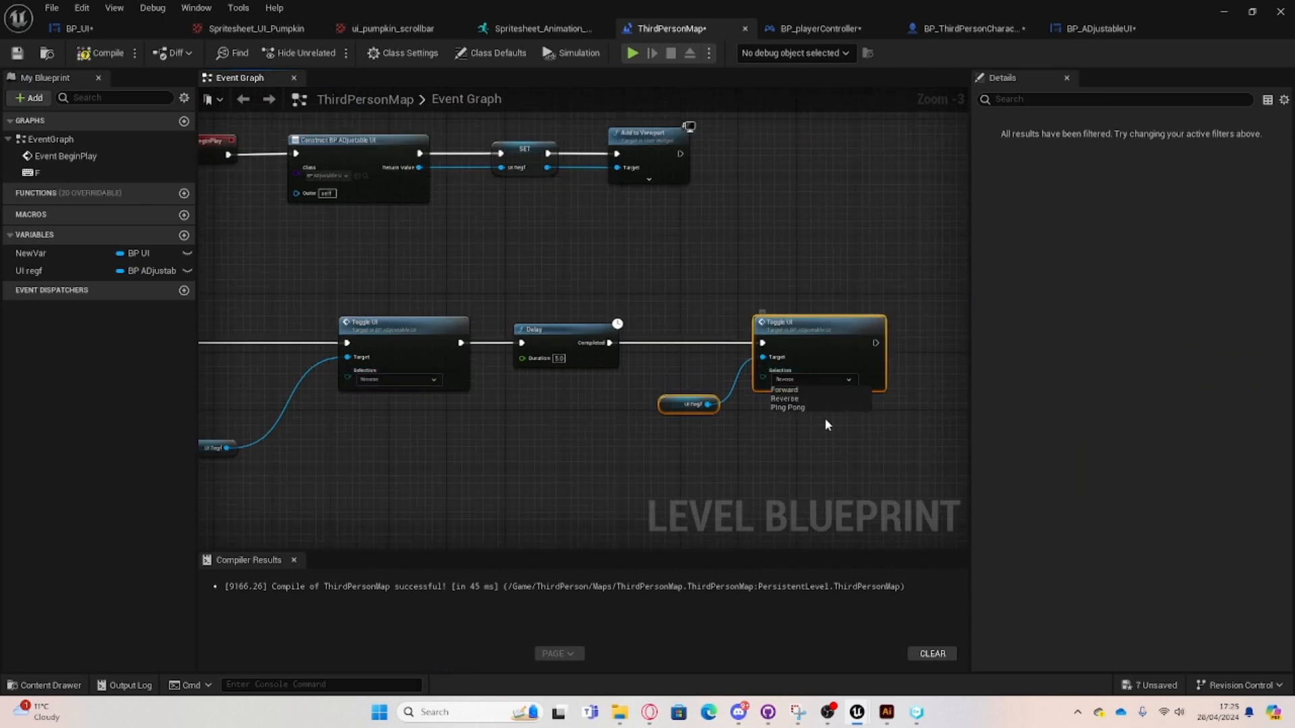
{"action": "left_click", "coordinate": [803, 399]}
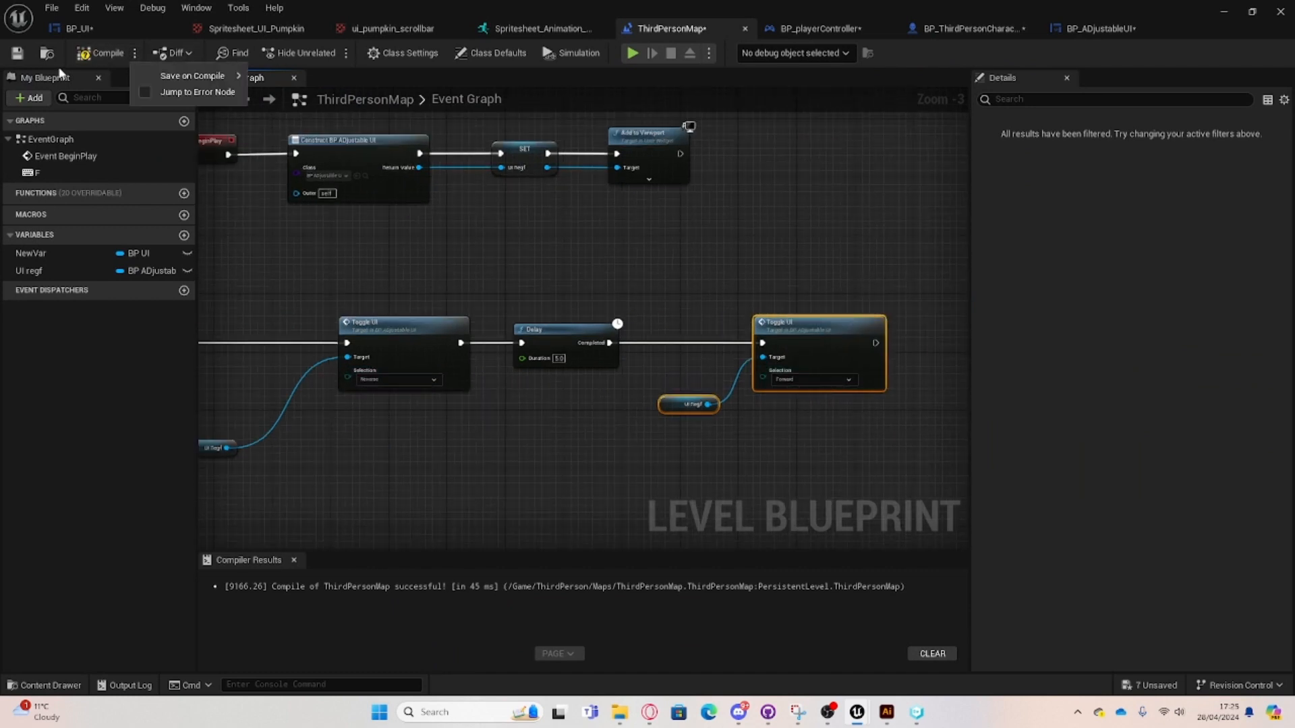
{"action": "left_click", "coordinate": [87, 57]}
{"action": "left_click", "coordinate": [1220, 14]}
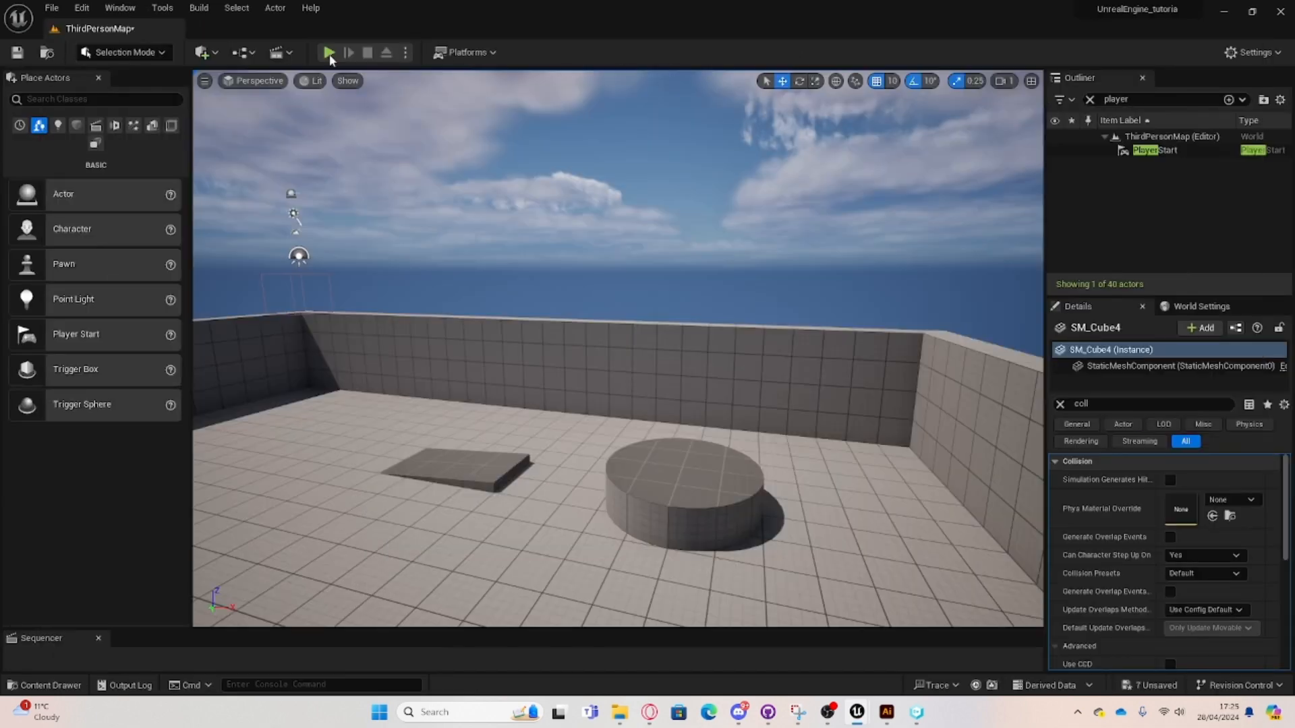
Play-test the level with the swapped toggle directions, make the character jump, and end the play session.
{"action": "left_click", "coordinate": [330, 52]}
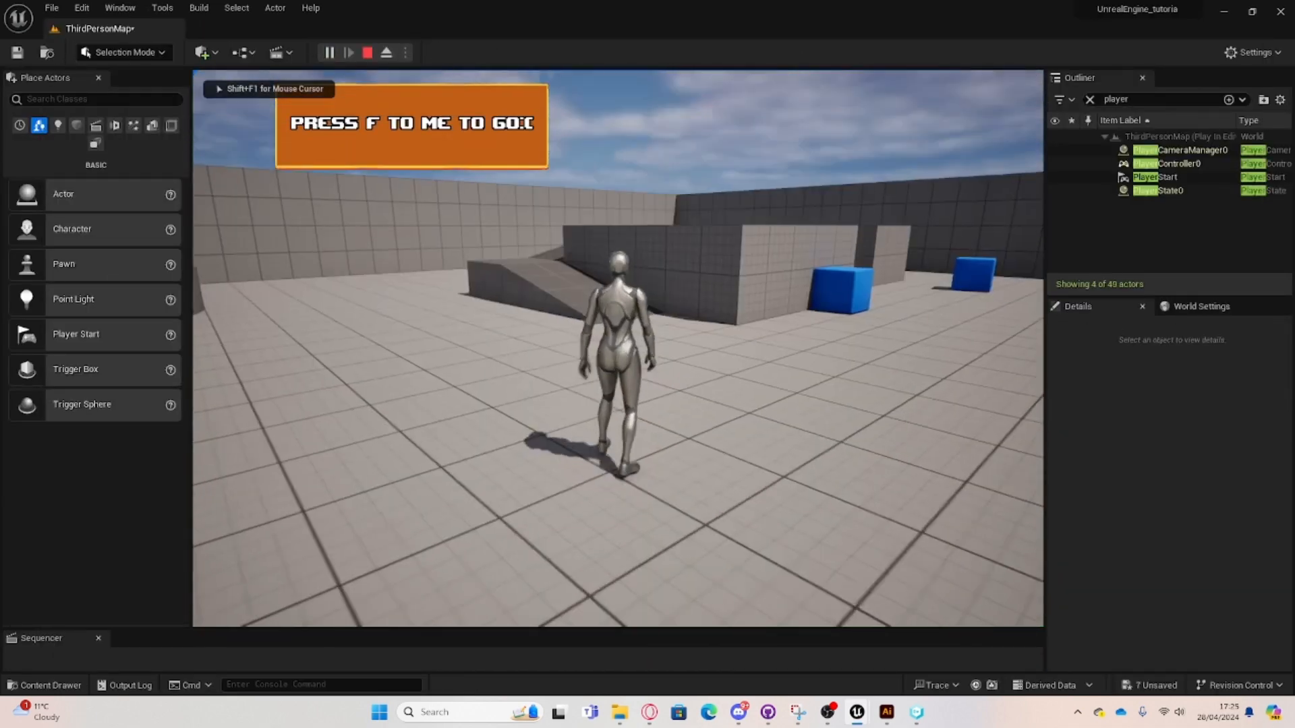
{"action": "key", "text": "space"}
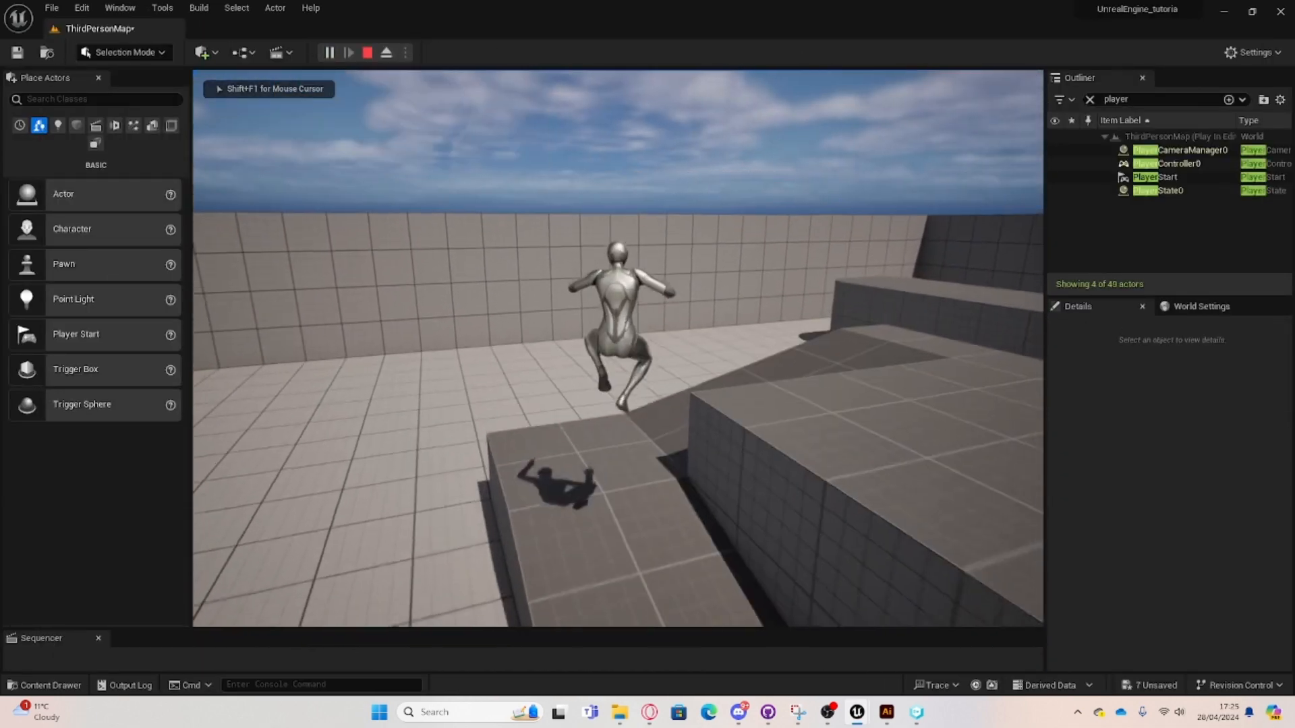
{"action": "key", "text": "Escape"}
{"action": "key", "text": "ctrl+space"}
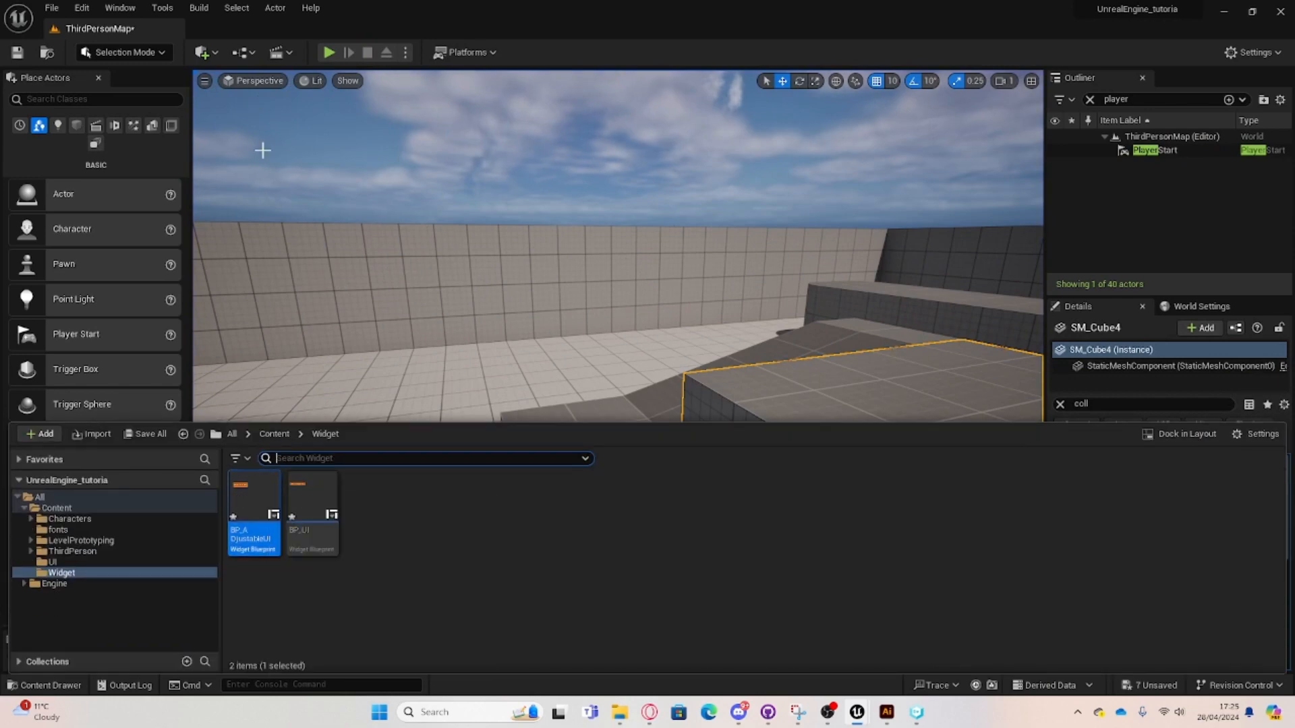
Play-test the level again, running and jumping the character over the ramp and blocks to check the prompt's timed toggle, and end the session.
{"action": "left_click", "coordinate": [329, 54]}
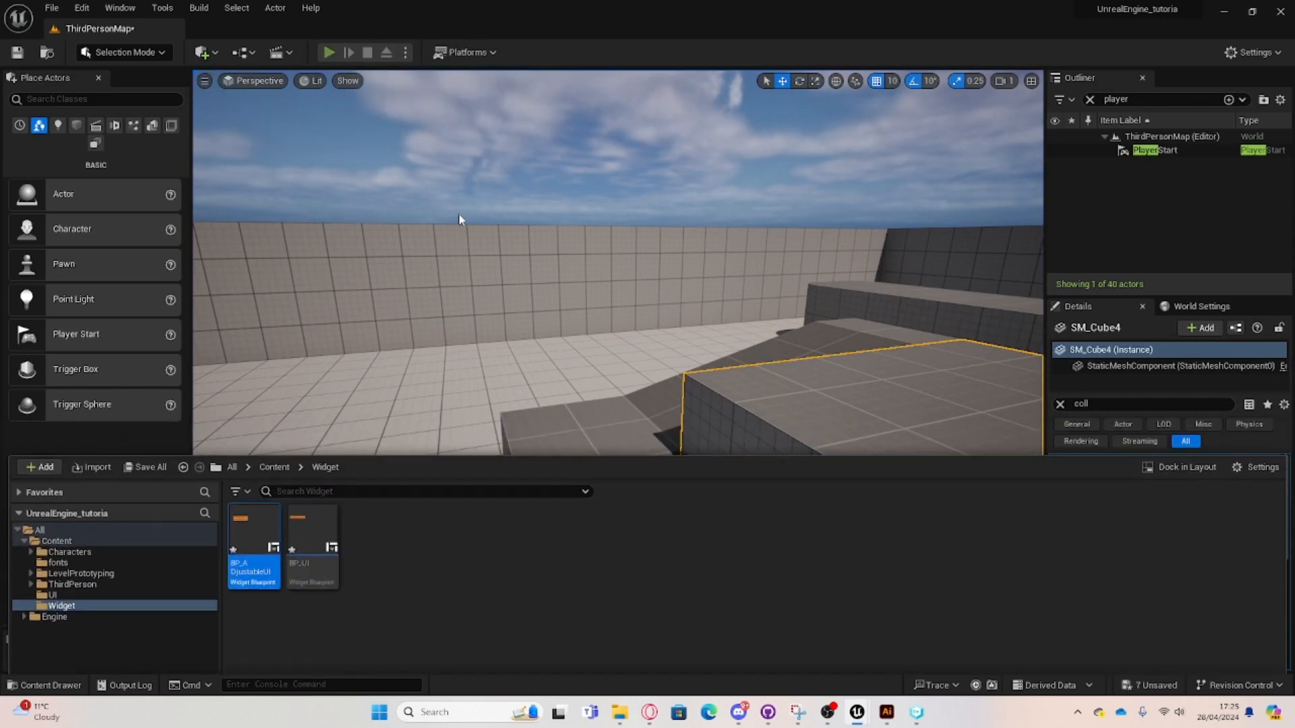
{"action": "left_click", "coordinate": [459, 213]}
{"action": "key", "text": "w"}
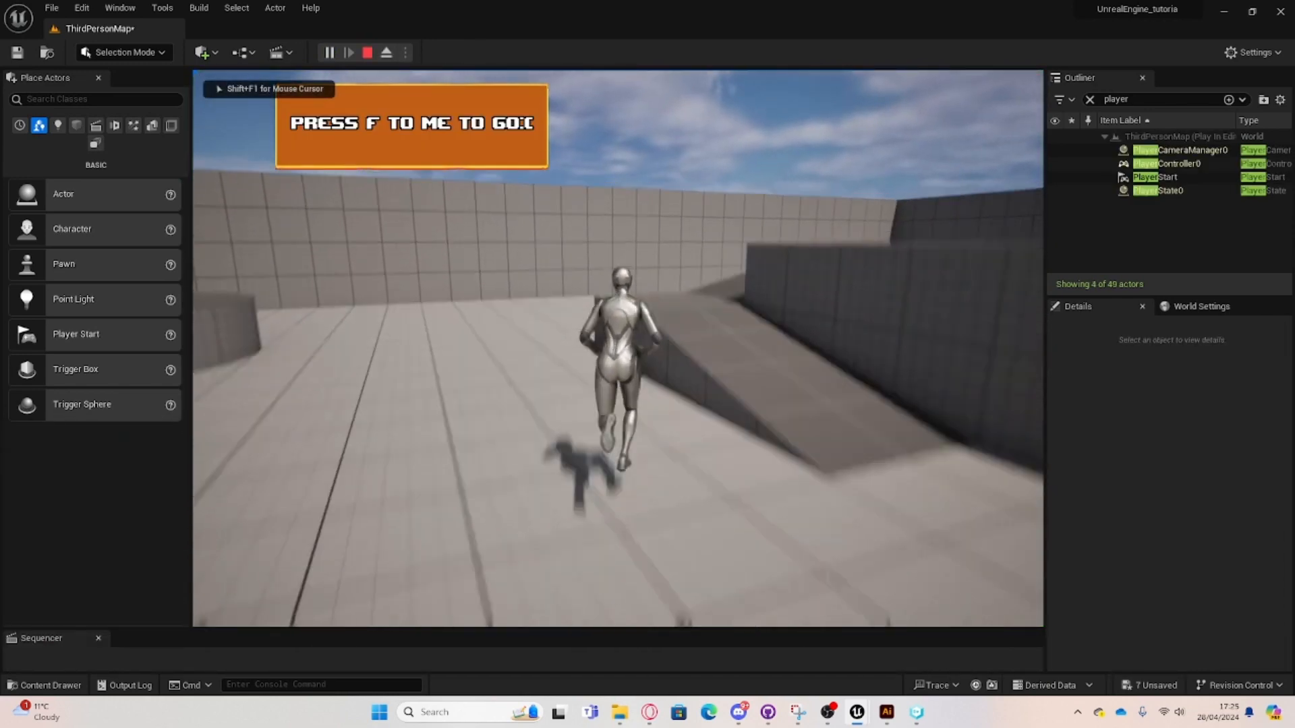
{"action": "key", "text": "space"}
{"action": "key", "text": "space"}
{"action": "key", "text": "w"}
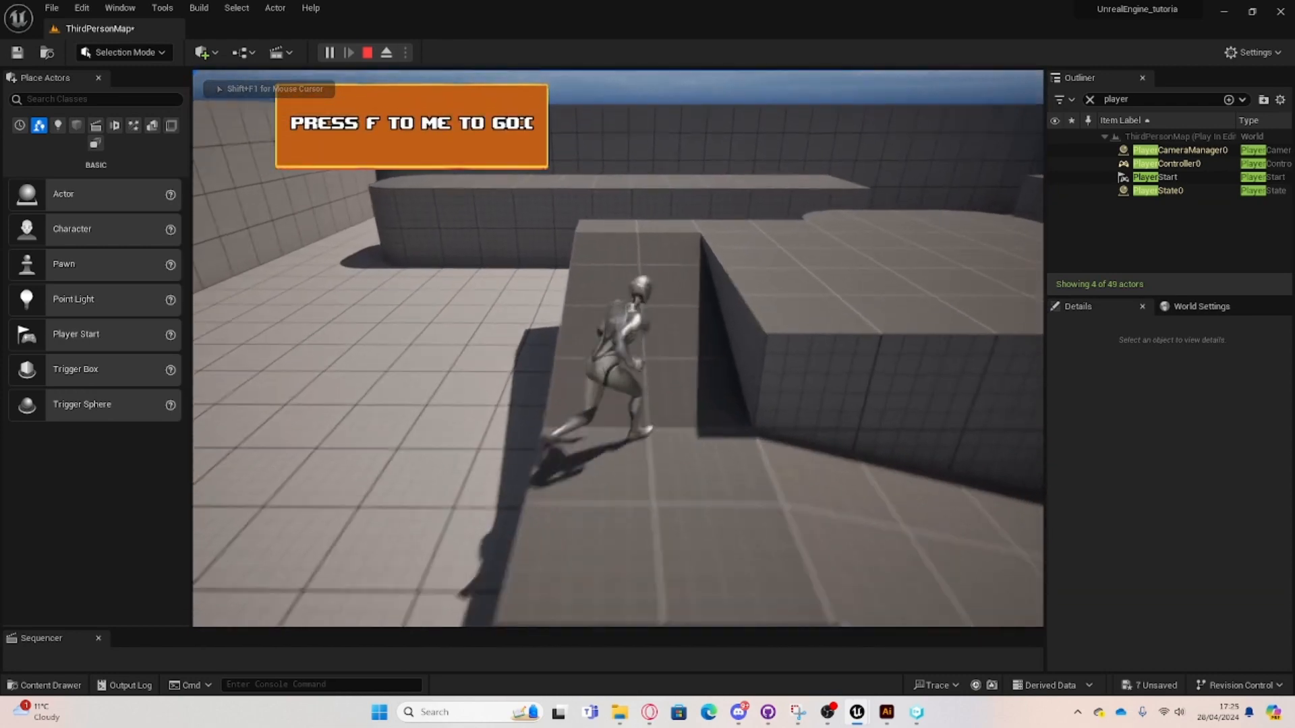
{"action": "key", "text": "d"}
{"action": "key", "text": "w"}
{"action": "key", "text": "space"}
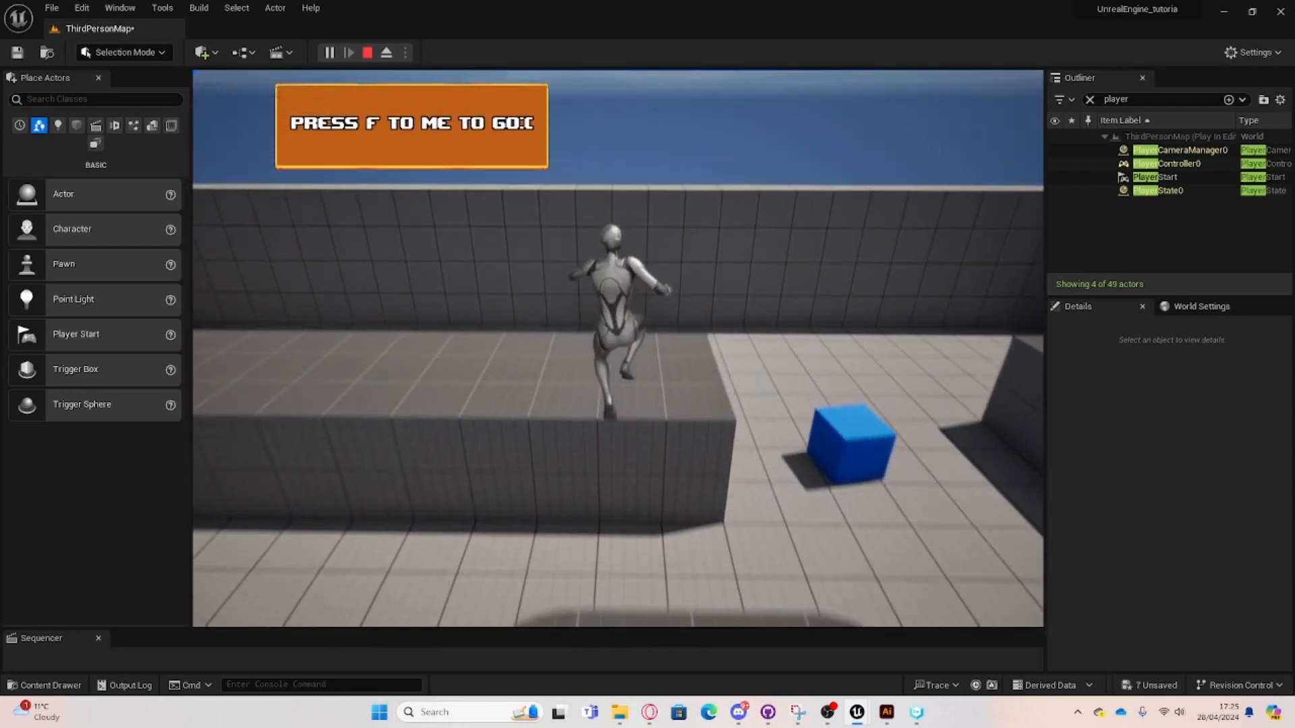
{"action": "key", "text": "s"}
{"action": "key", "text": "space"}
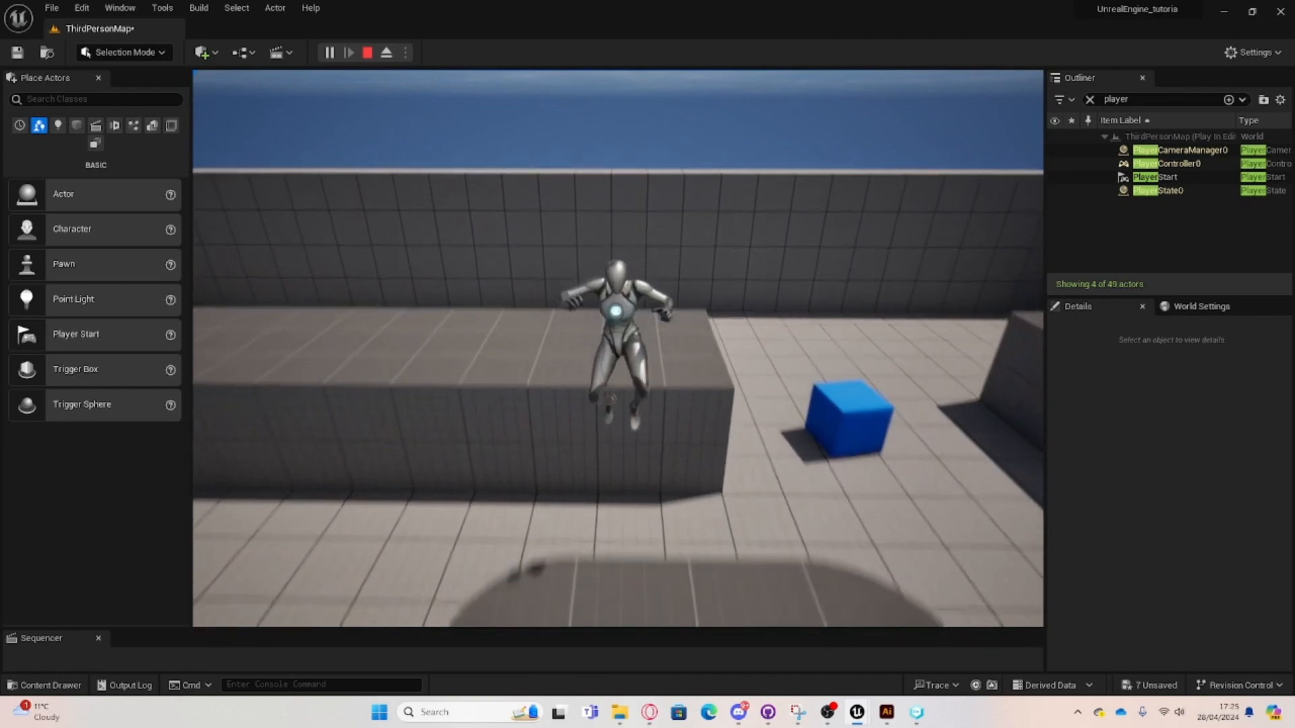
{"action": "key", "text": "w"}
{"action": "key", "text": "space"}
{"action": "key", "text": "w"}
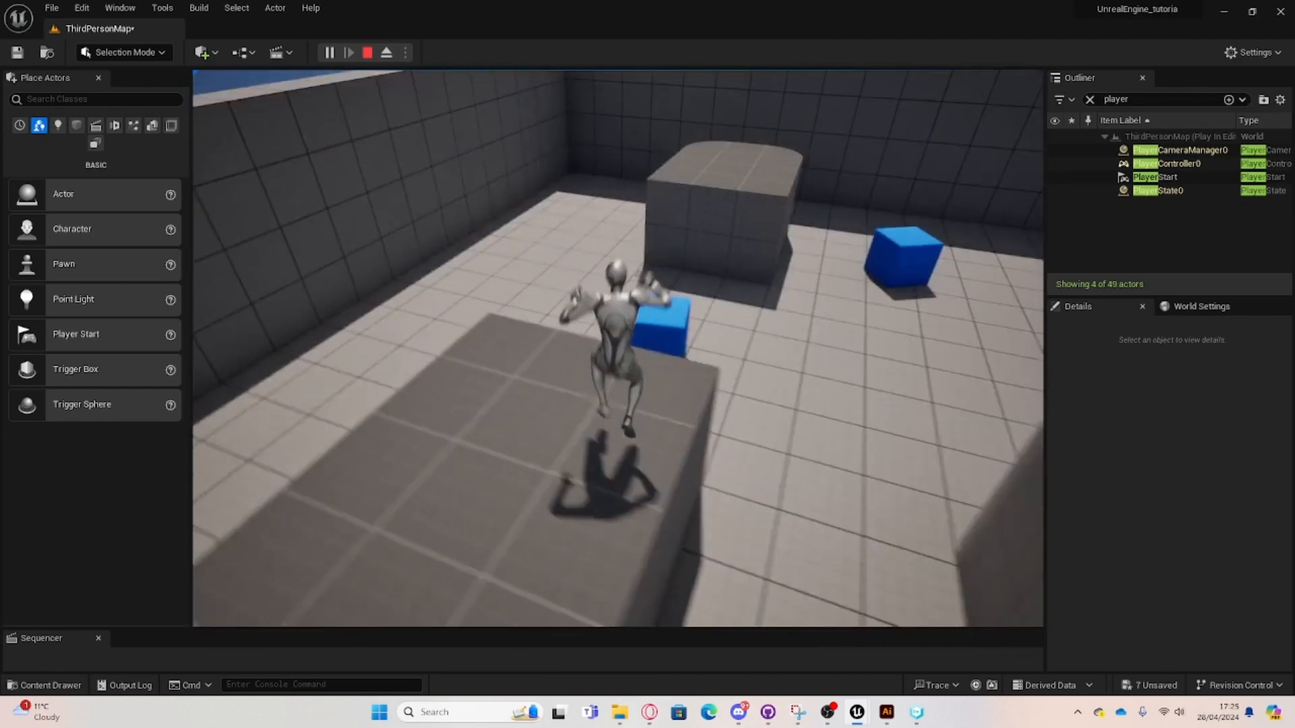
{"action": "key", "text": "space"}
{"action": "key", "text": "Escape"}
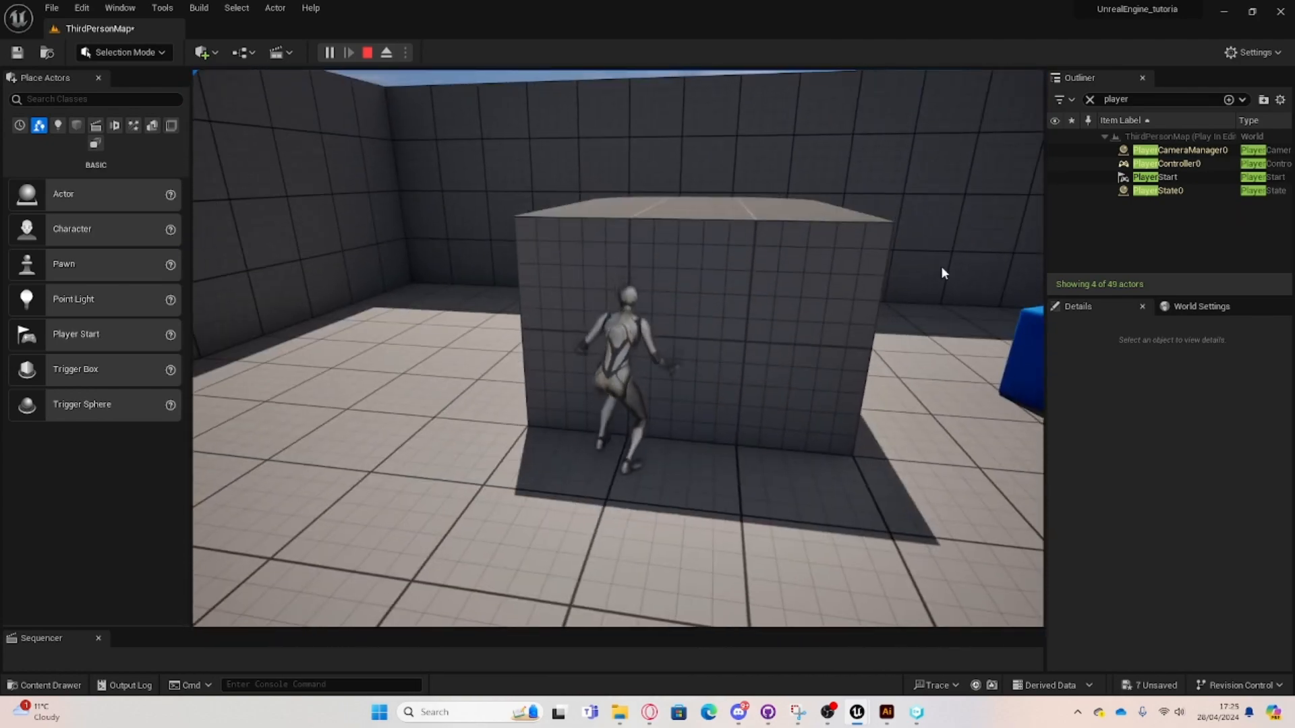
Open the Level Blueprint and examine the F event chain through the Toggle UI and Delay nodes.
{"action": "key", "text": "s"}
{"action": "right_click_drag", "start_coordinate": [553, 156], "coordinate": [647, 135]}
{"action": "key", "text": "a"}
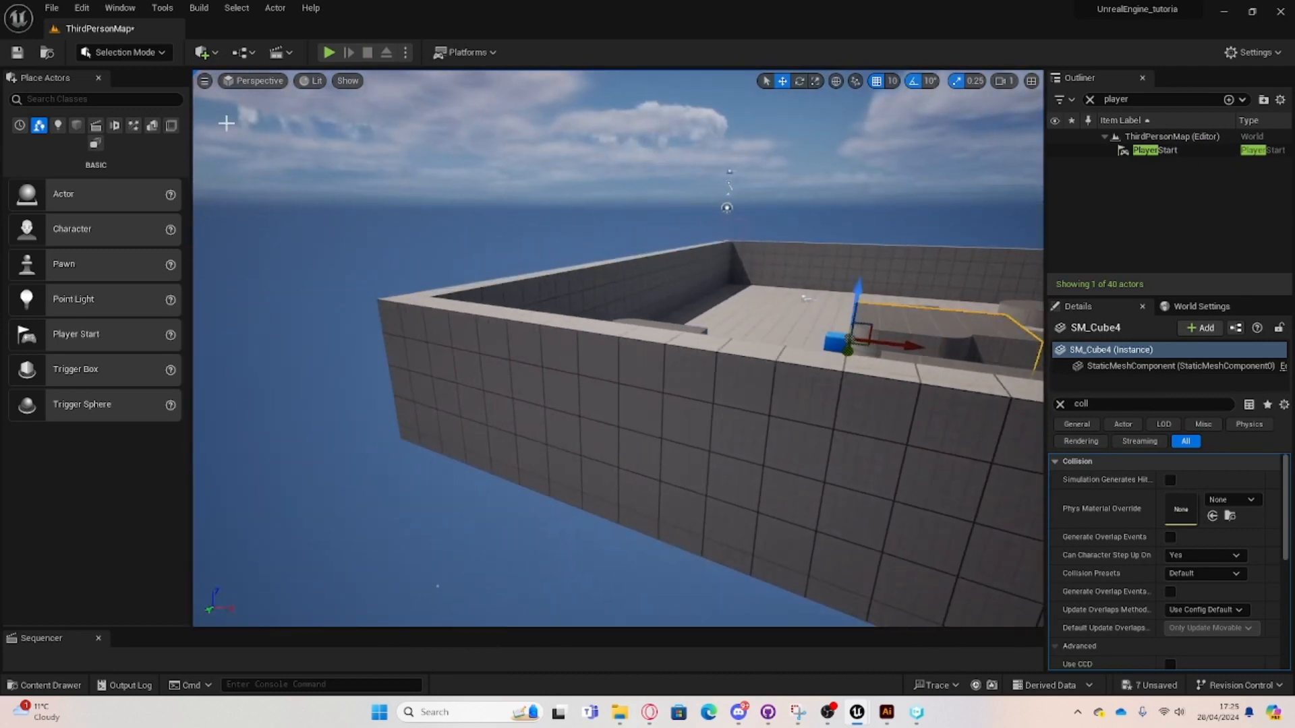
{"action": "key", "text": "ctrl+space"}
{"action": "left_click", "coordinate": [216, 55]}
{"action": "left_click", "coordinate": [245, 53]}
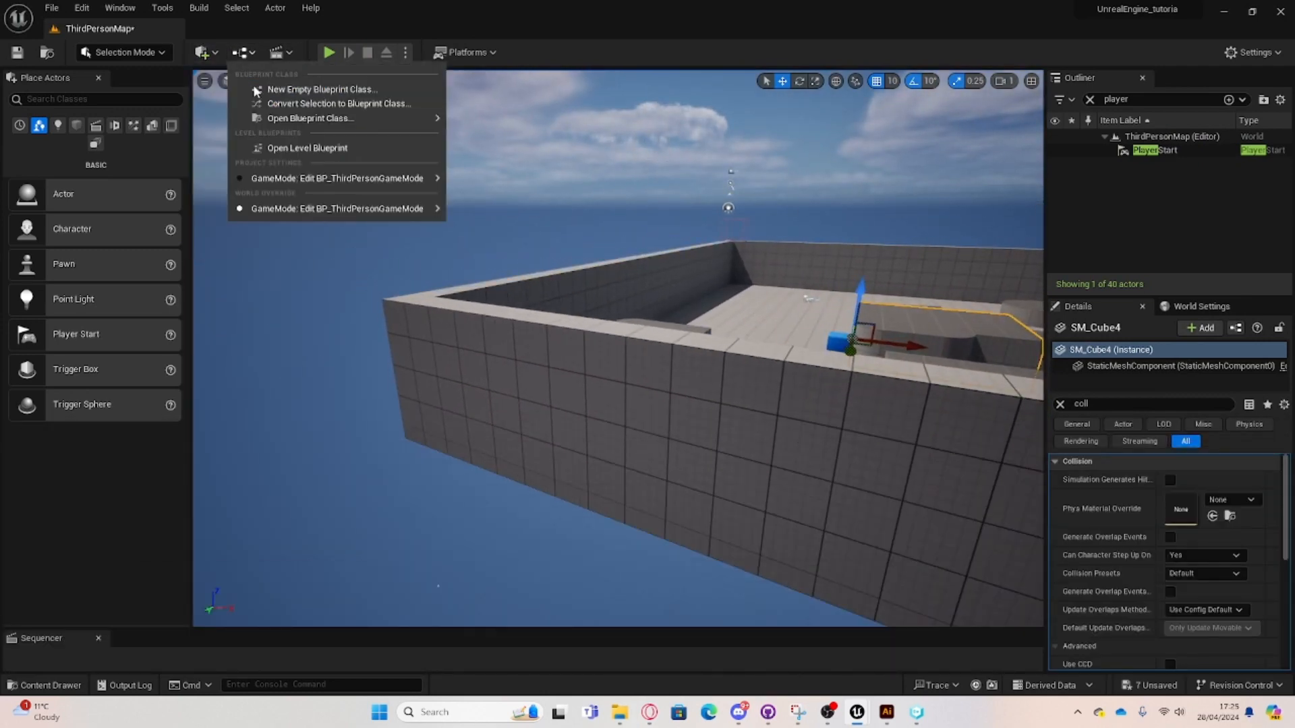
{"action": "left_click", "coordinate": [272, 146]}
{"action": "right_click_drag", "start_coordinate": [405, 236], "coordinate": [549, 242]}
{"action": "scroll", "coordinate": [507, 240], "scroll_direction": "down", "scroll_amount": 2}
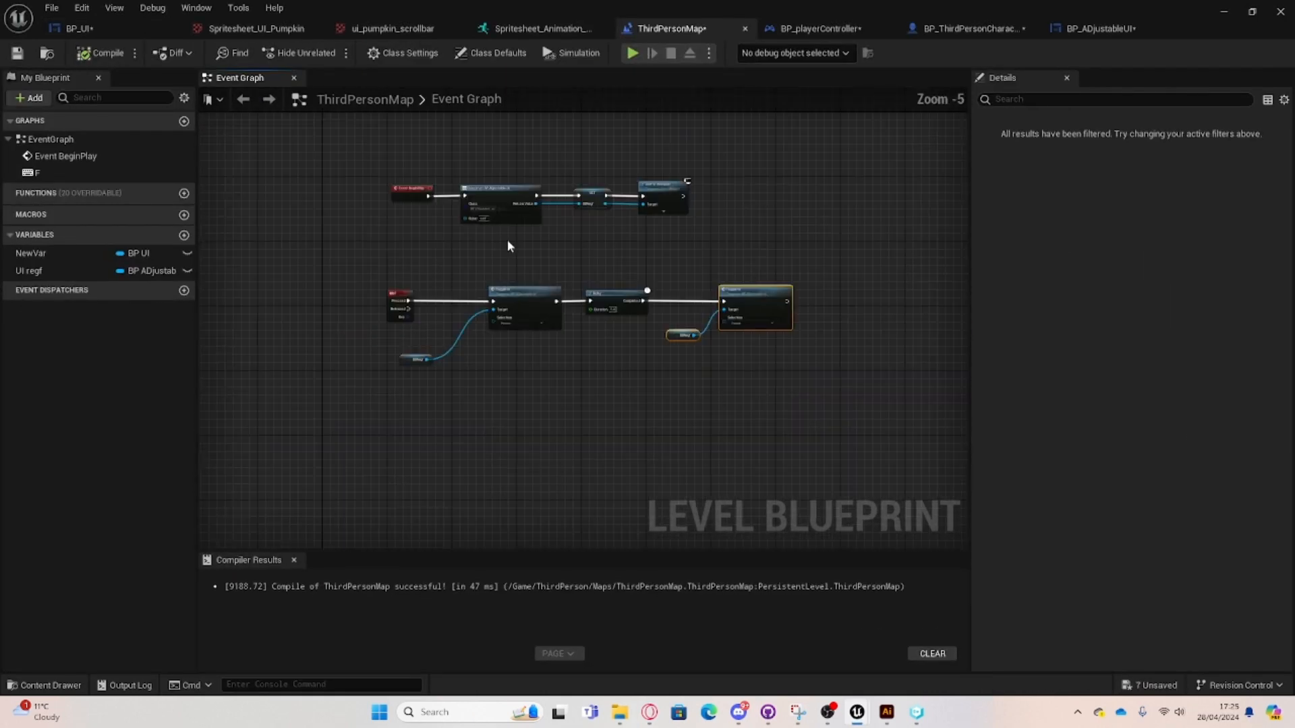
{"action": "scroll", "coordinate": [529, 250], "scroll_direction": "up", "scroll_amount": 2}
{"action": "right_click_drag", "start_coordinate": [513, 201], "coordinate": [519, 230]}
{"action": "scroll", "coordinate": [518, 231], "scroll_direction": "down", "scroll_amount": 1}
{"action": "scroll", "coordinate": [499, 239], "scroll_direction": "up", "scroll_amount": 3}
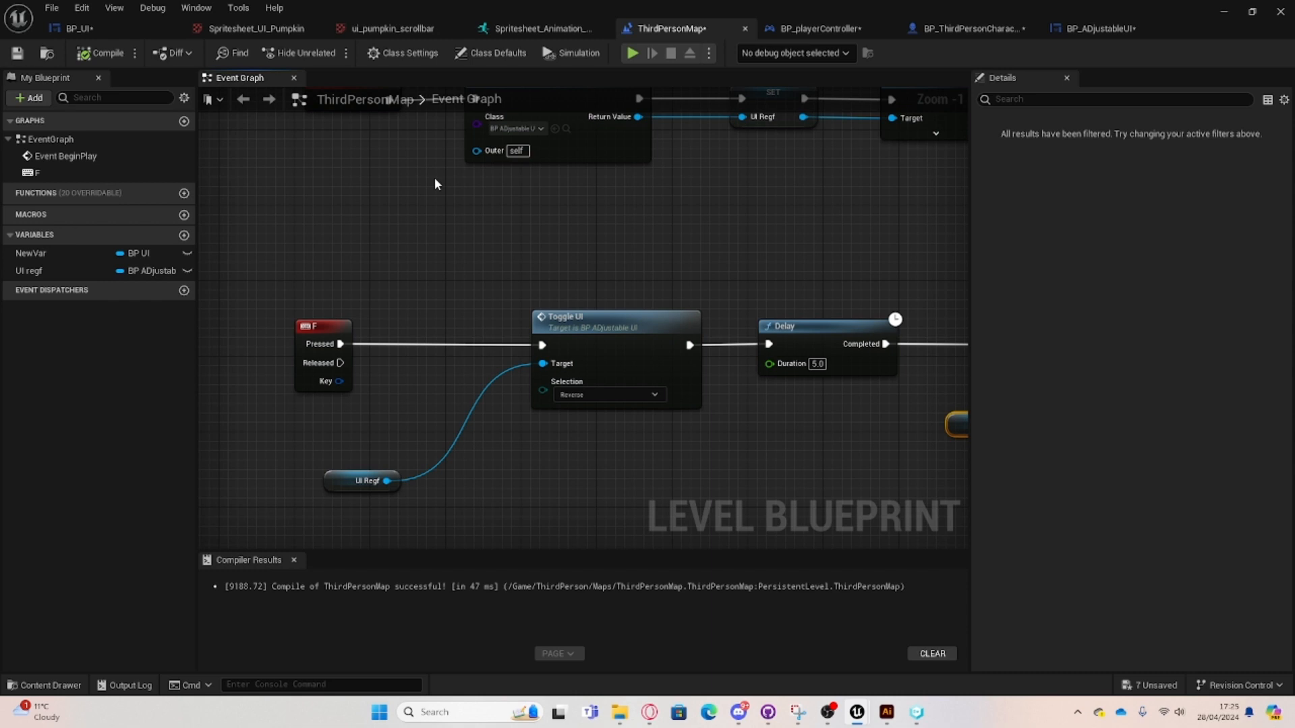
{"action": "scroll", "coordinate": [665, 229], "scroll_direction": "down", "scroll_amount": 2}
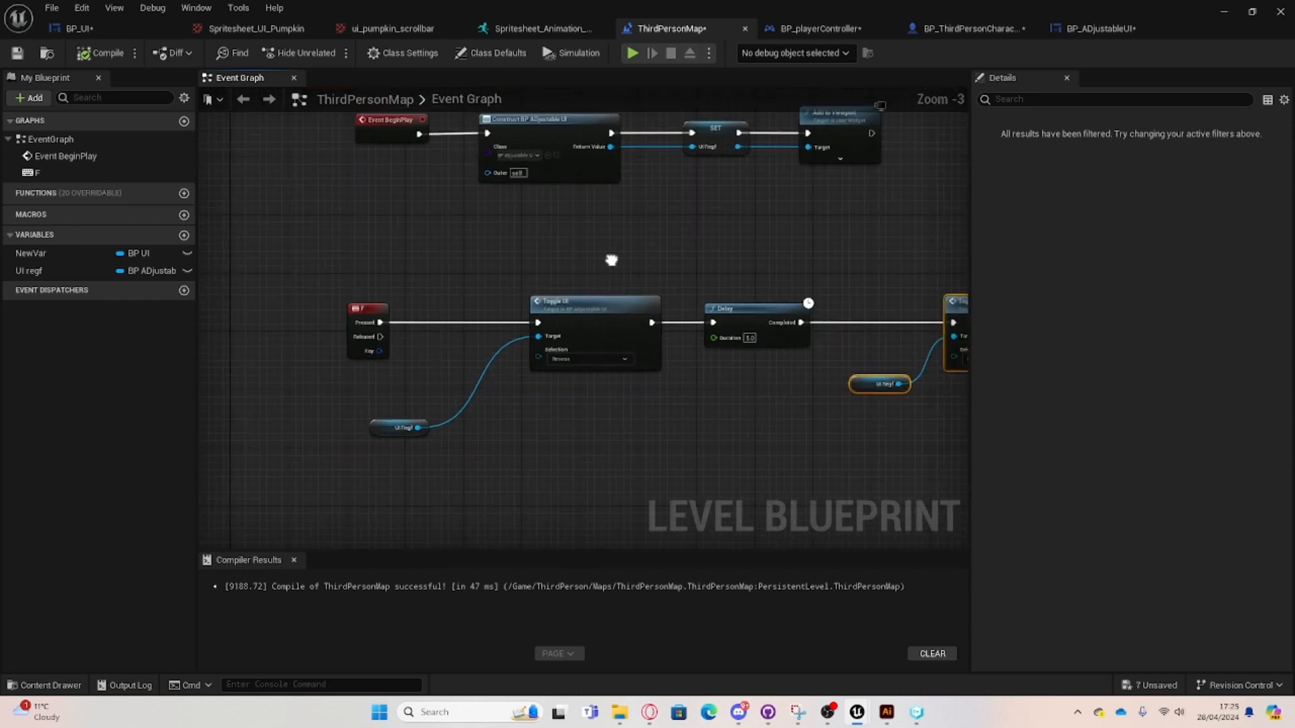
Open the Toggle UI event's definition in BP_ADjustableUI and compare it with the Button UI toggle graph in BP_UI.
{"action": "left_click", "coordinate": [547, 303]}
{"action": "double_click", "coordinate": [547, 304]}
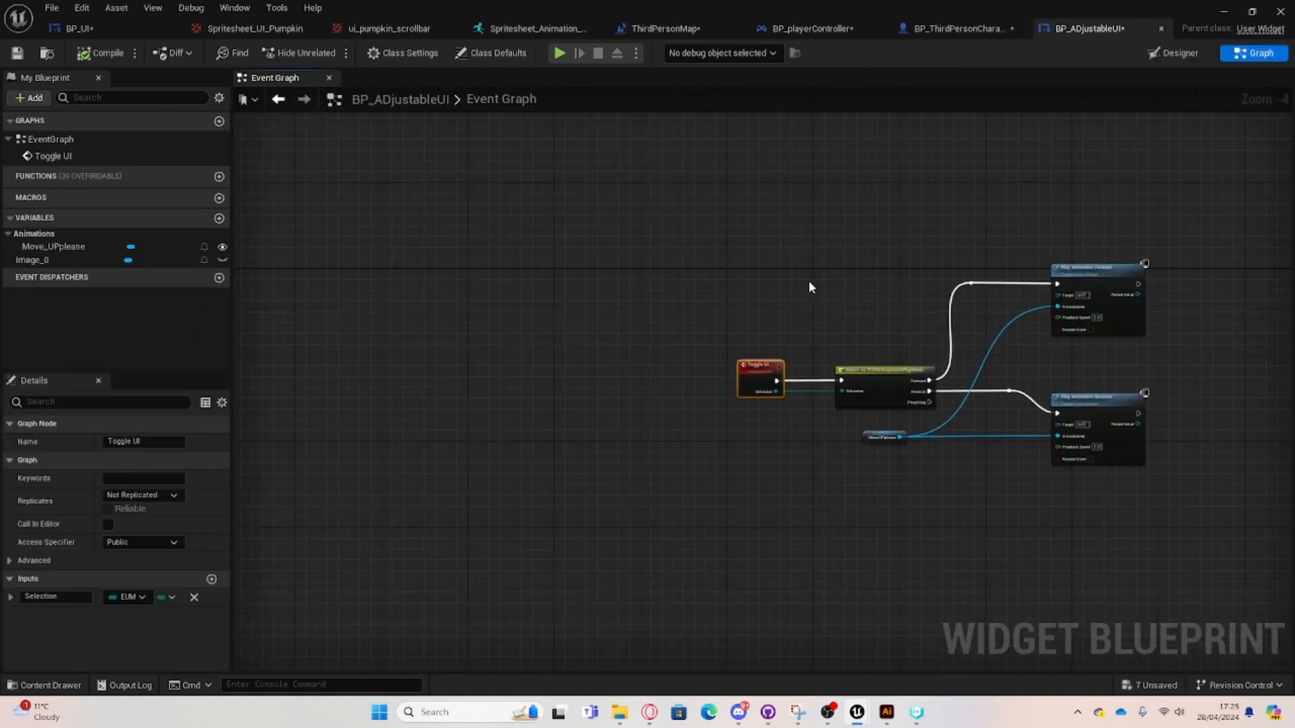
{"action": "left_click", "coordinate": [162, 28]}
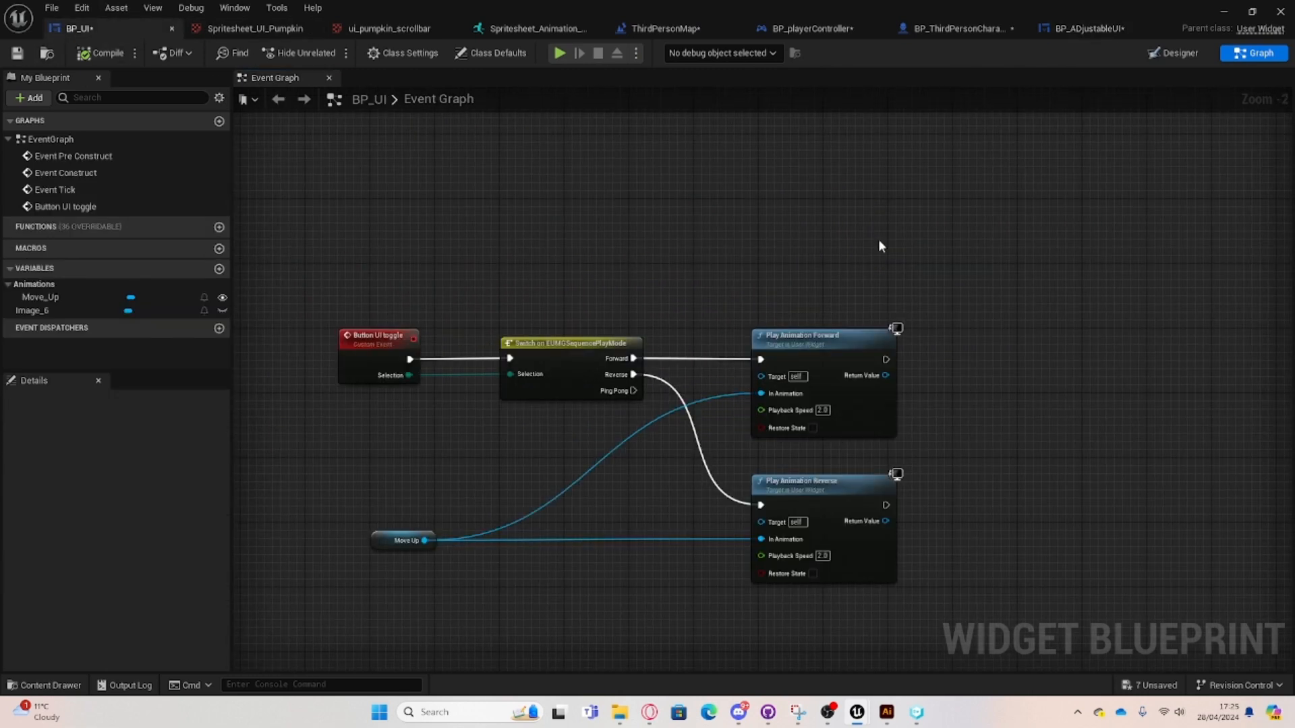
{"action": "left_click", "coordinate": [1075, 31]}
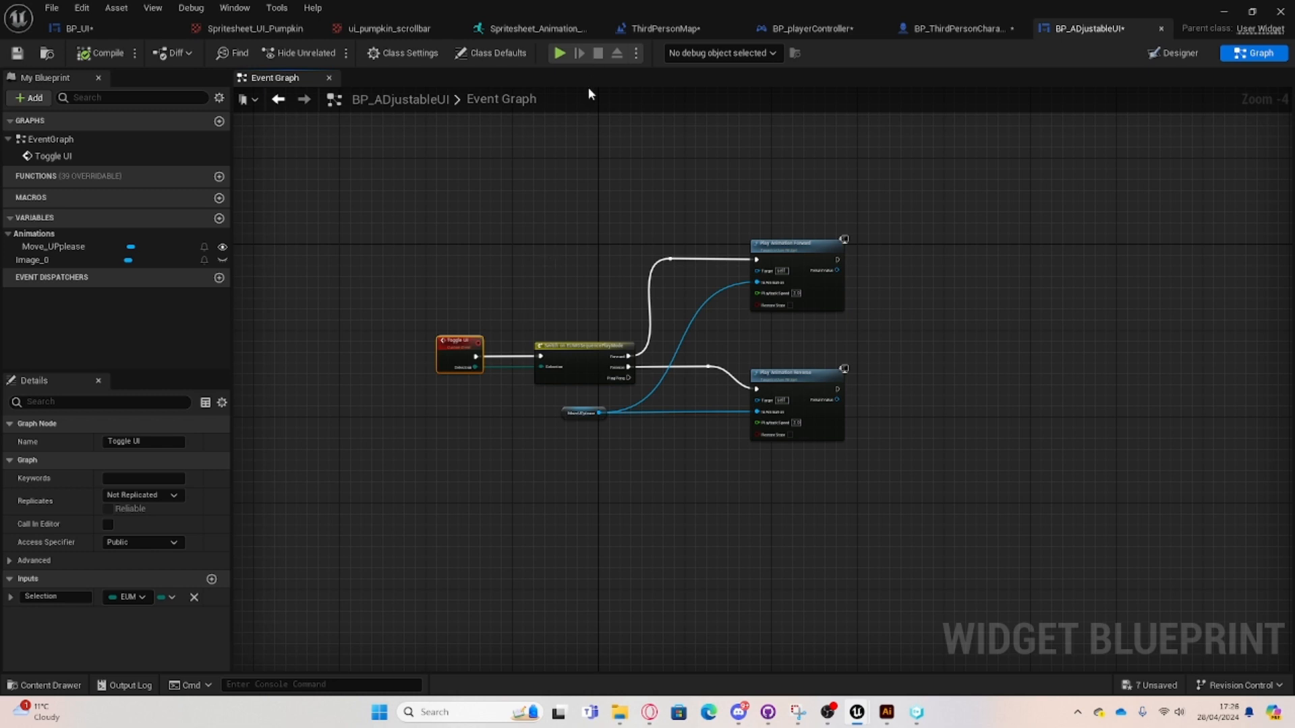
Review the event graphs of BP_ThirdPersonCharacter and BP_UI, and return to the level editor.
{"action": "left_click", "coordinate": [948, 27]}
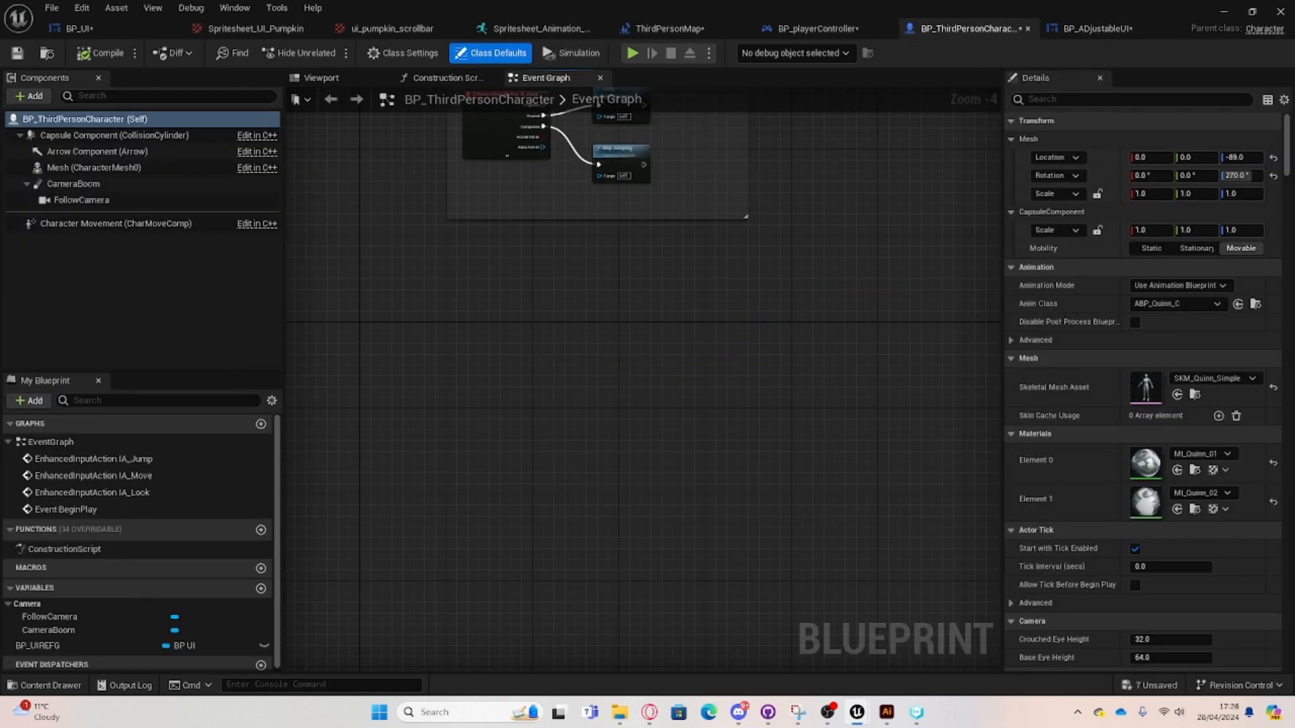
{"action": "right_click_drag", "start_coordinate": [465, 91], "coordinate": [482, 333]}
{"action": "left_click", "coordinate": [68, 28]}
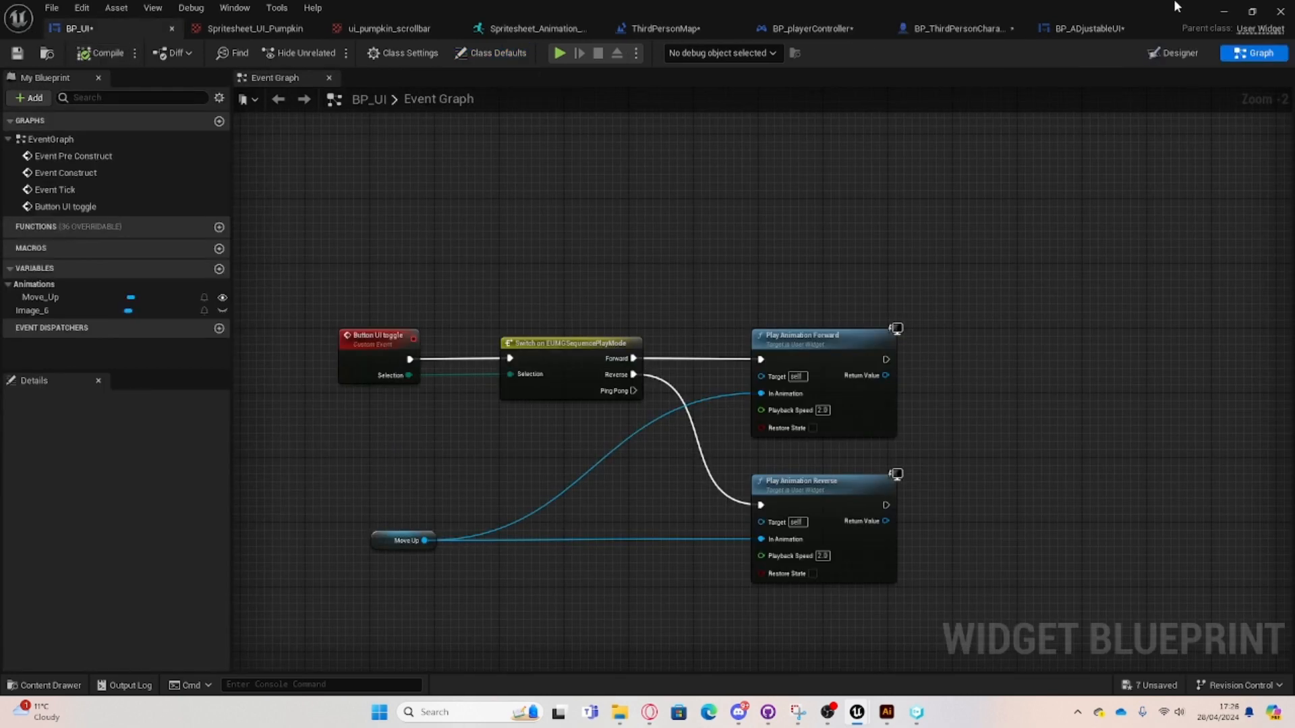
{"action": "left_click", "coordinate": [1224, 11]}
{"action": "right_click_drag", "start_coordinate": [843, 223], "coordinate": [937, 297]}
{"action": "key", "text": "w"}
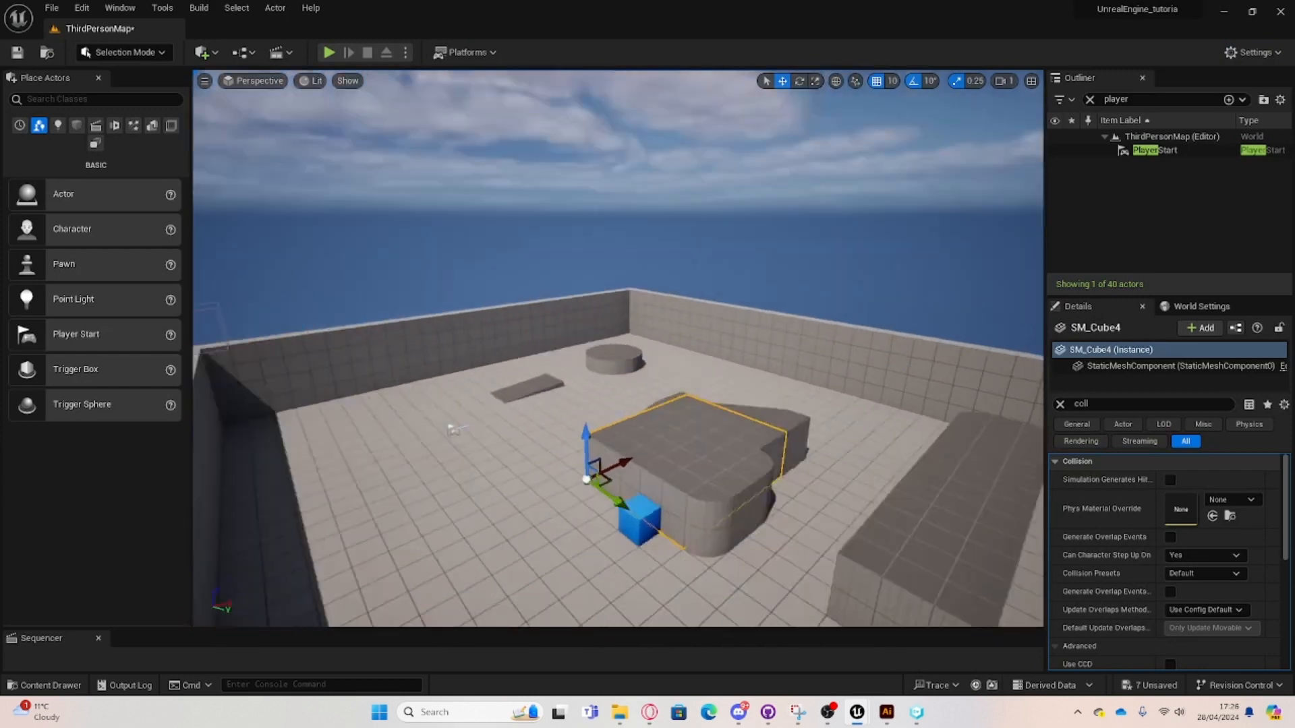
{"action": "key", "text": "a"}
{"action": "right_click_drag", "start_coordinate": [647, 290], "coordinate": [616, 290]}
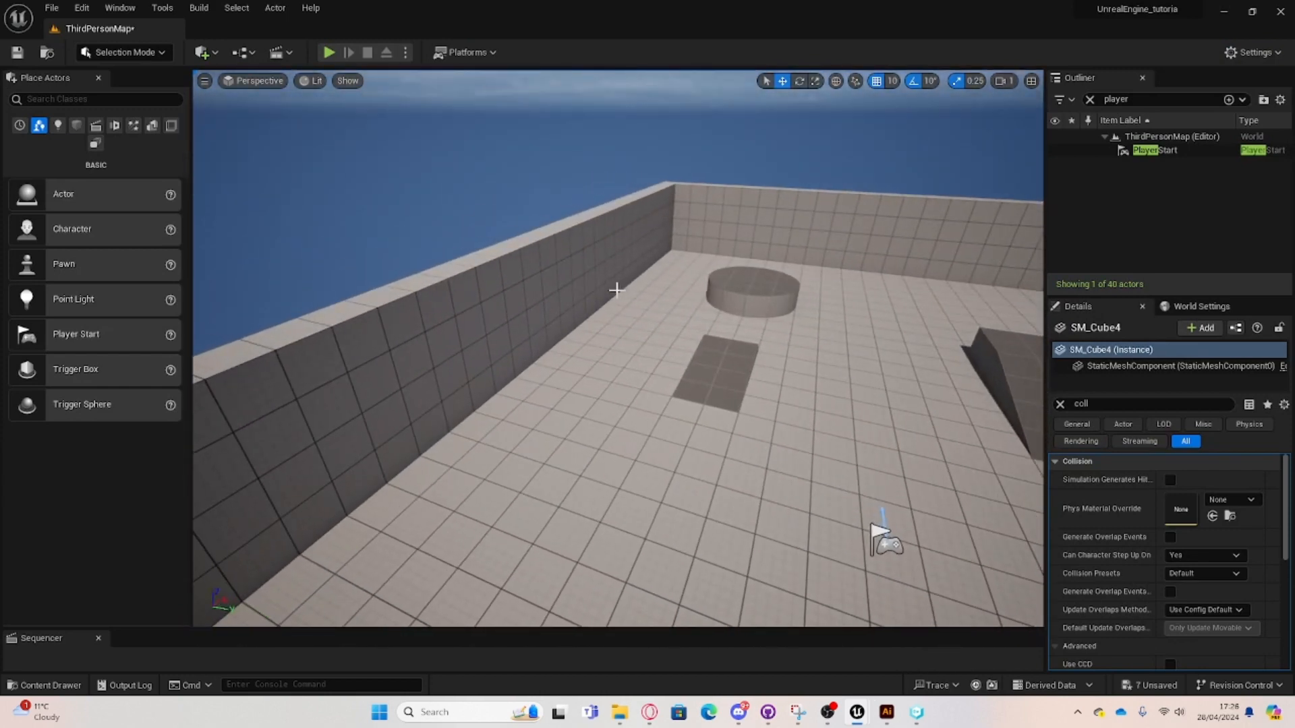